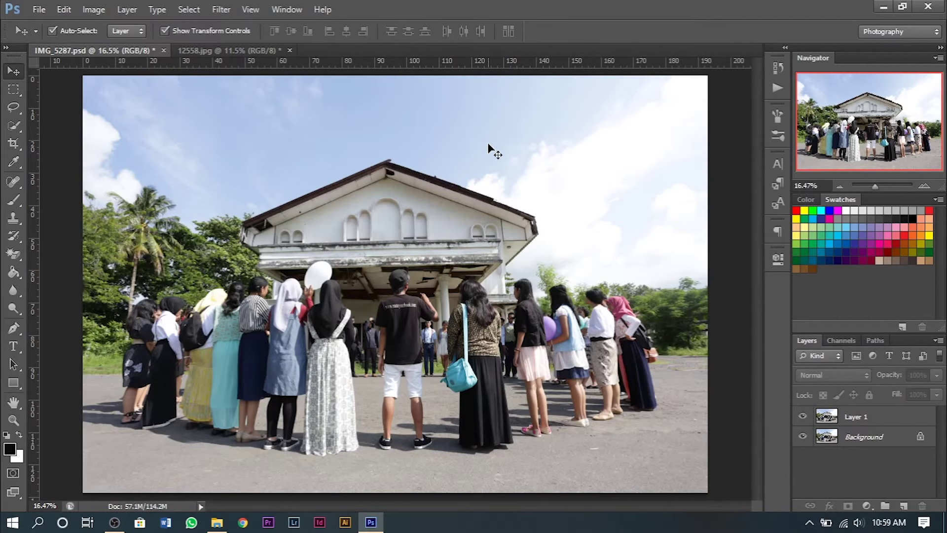
Inspect the photo, then remove the old Layer 1 from the Layers panel
key("ctrl+minus")
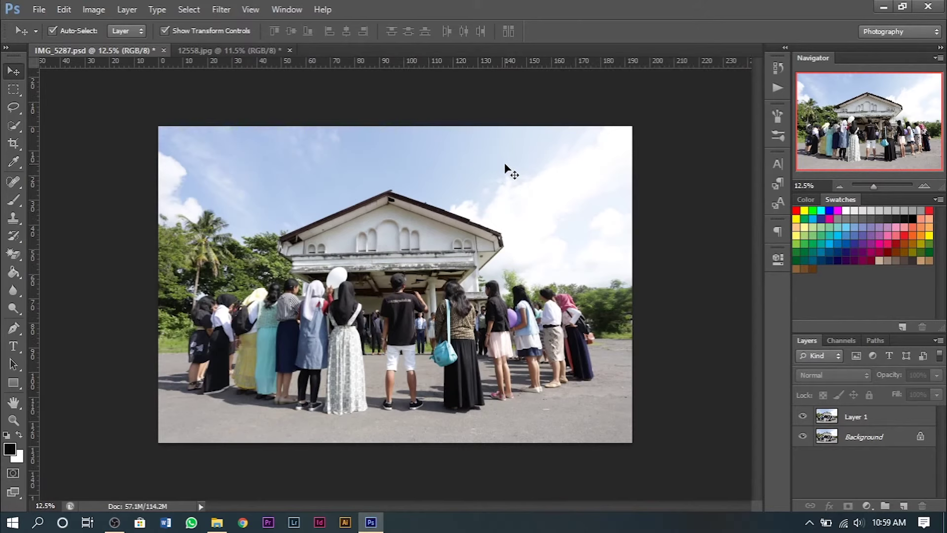
key("ctrl+plus")
key("ctrl+minus")
key("ctrl+plus")
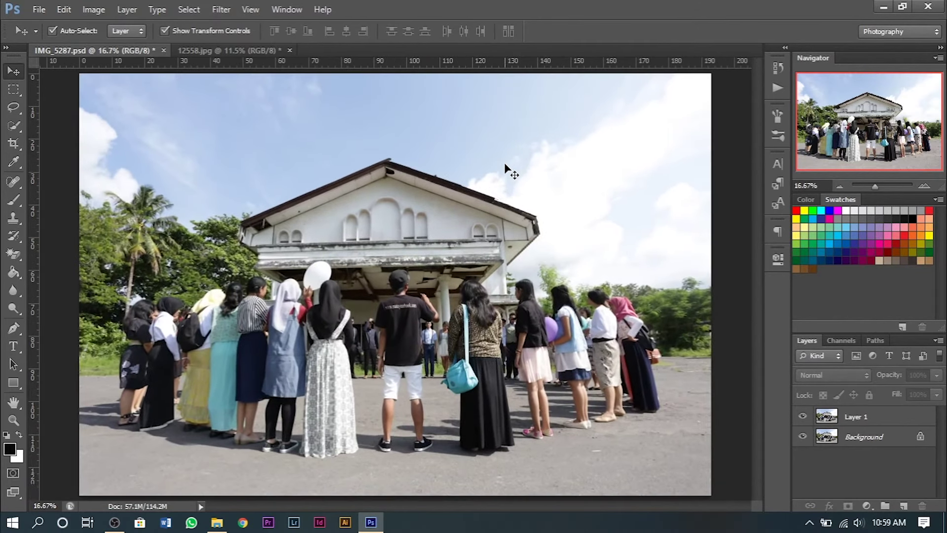
scroll(504, 163, "down", 1)
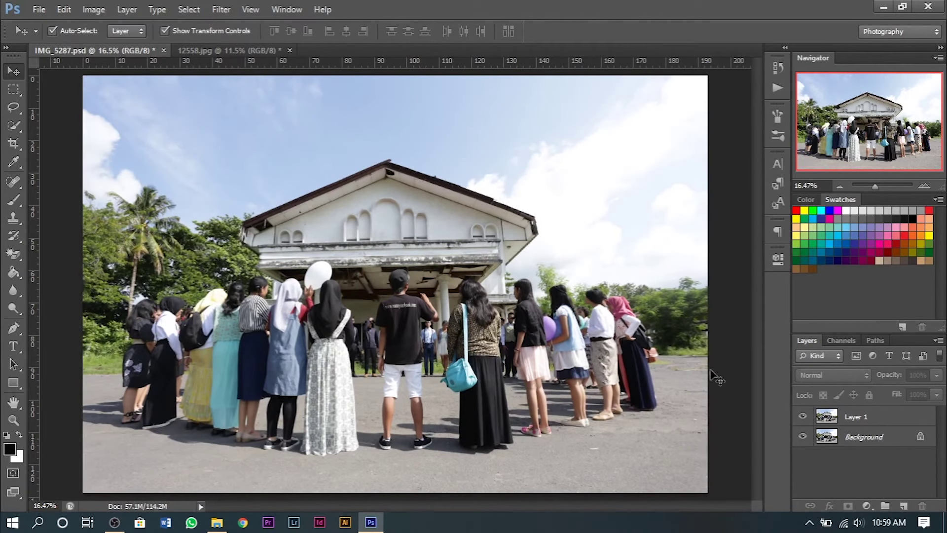
left_click(861, 437)
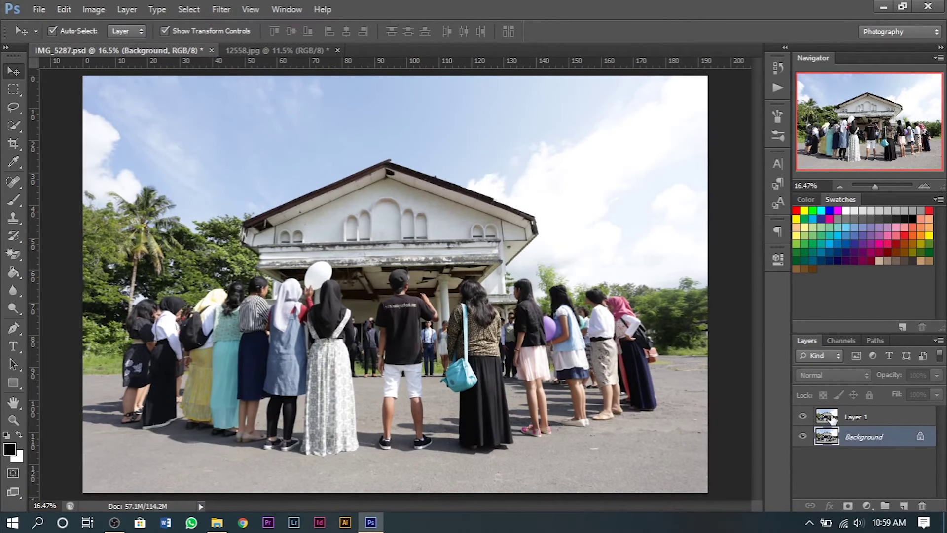
left_click(876, 416)
key("ctrl+e")
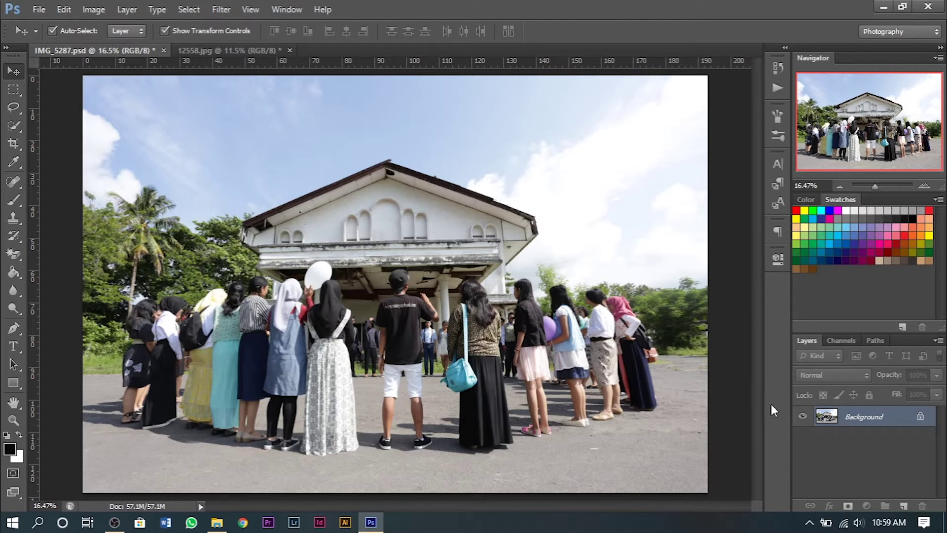
Duplicate the Background layer and commit a free transform without changes
key("ctrl+j")
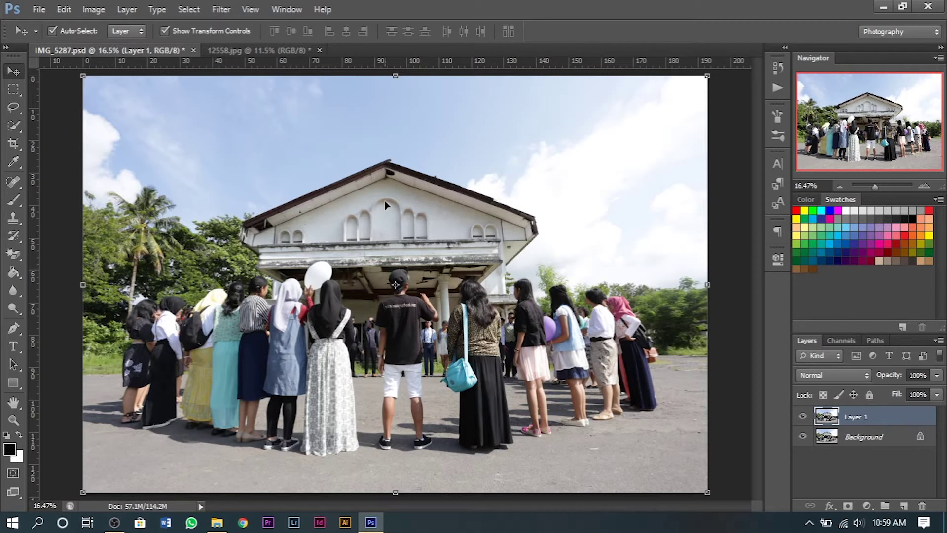
key("ctrl+t")
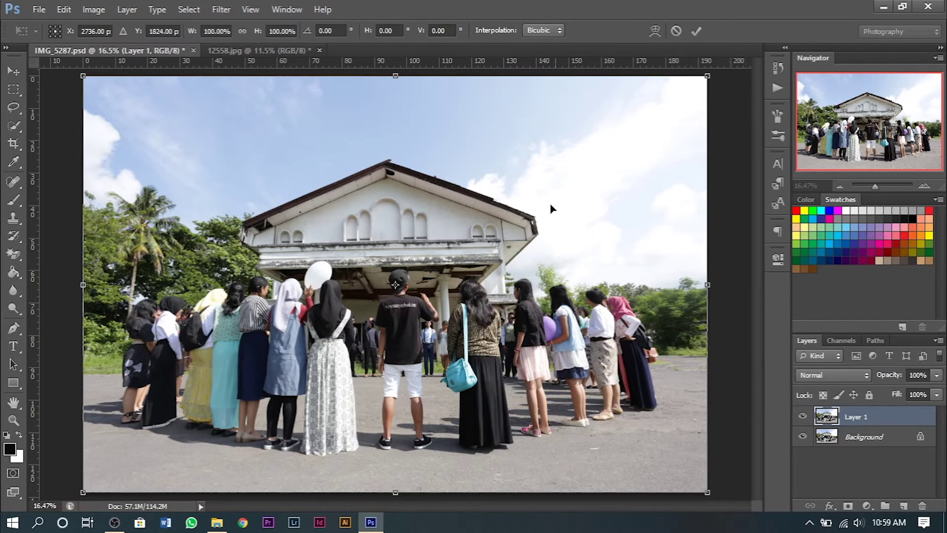
key("Return")
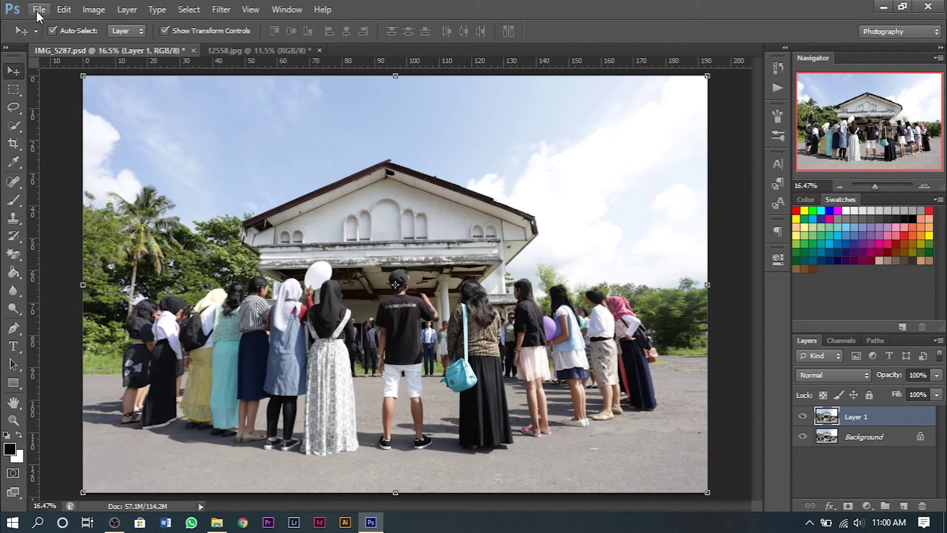
Apply Shadows/Highlights with a 10% Shadows amount, toggling Preview to compare before confirming
left_click(104, 10)
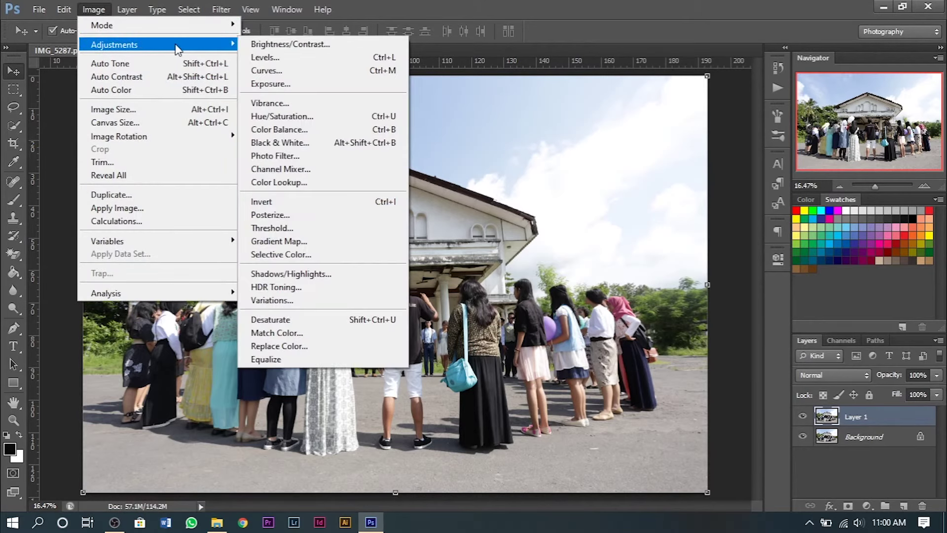
mouse_move(115, 44)
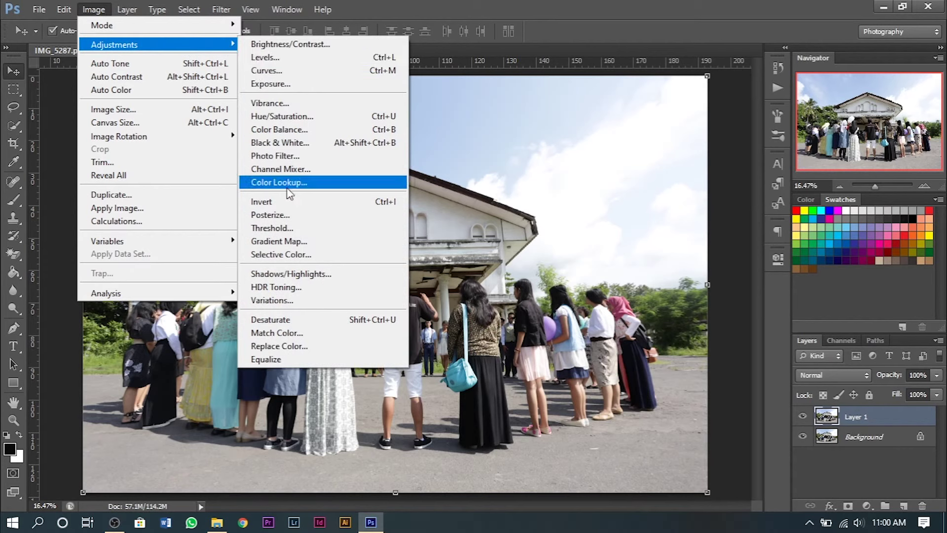
left_click(298, 274)
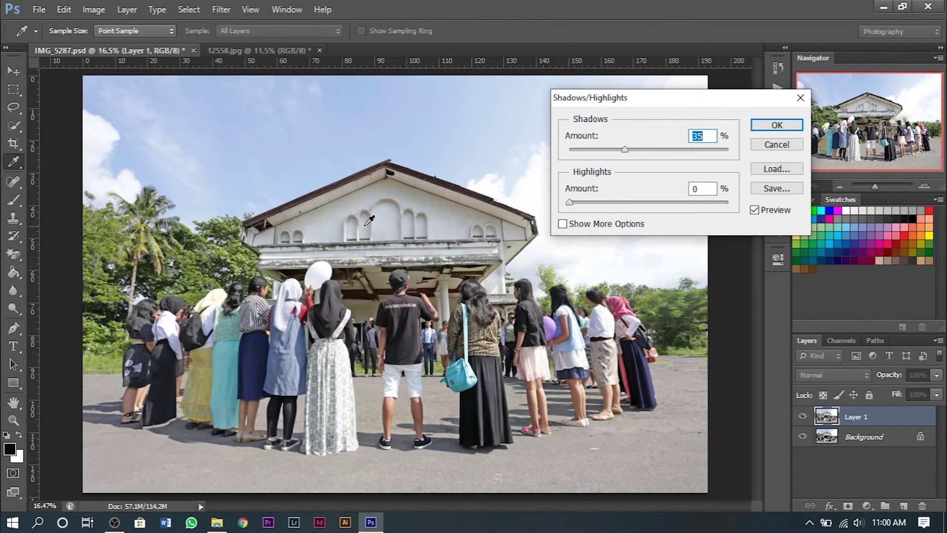
left_click_drag(624, 149, 587, 155)
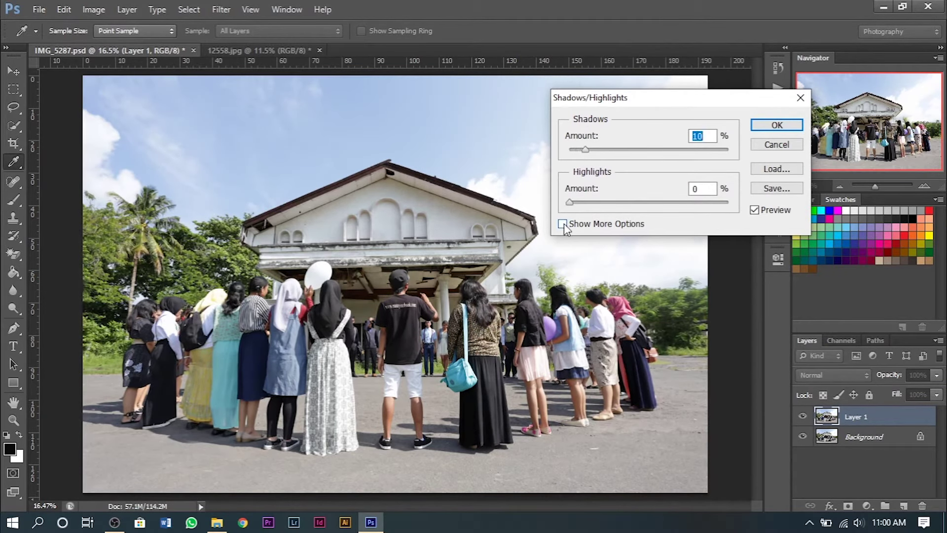
left_click(754, 211)
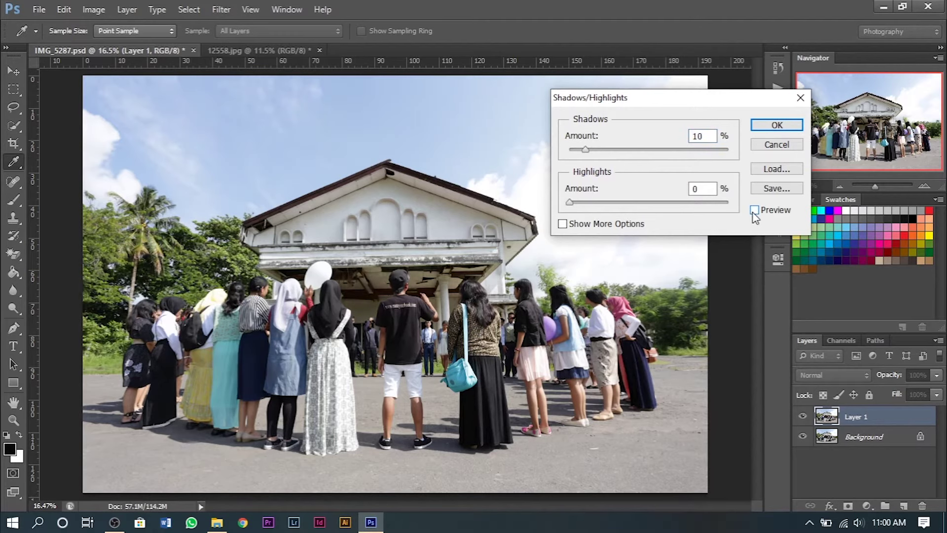
left_click(754, 211)
left_click(754, 211)
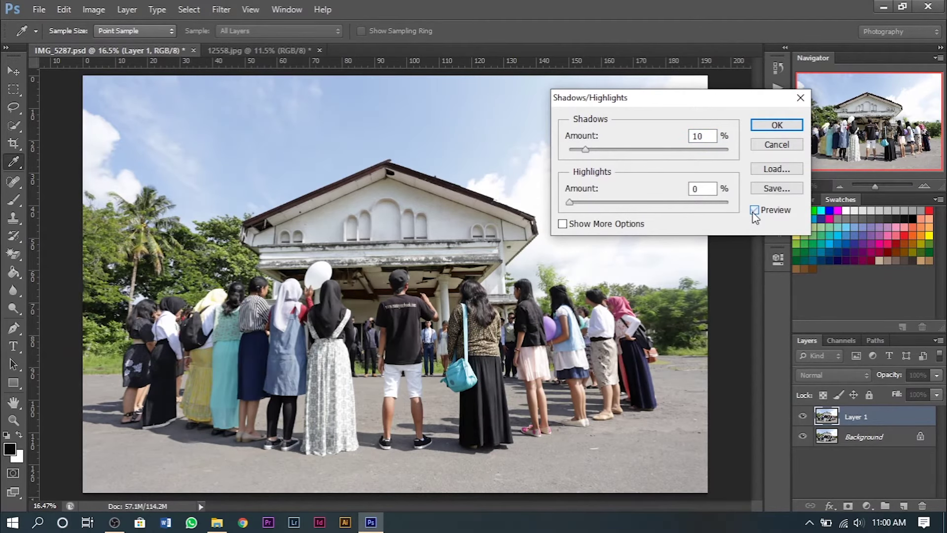
left_click(754, 211)
left_click(755, 211)
left_click(755, 211)
left_click(755, 210)
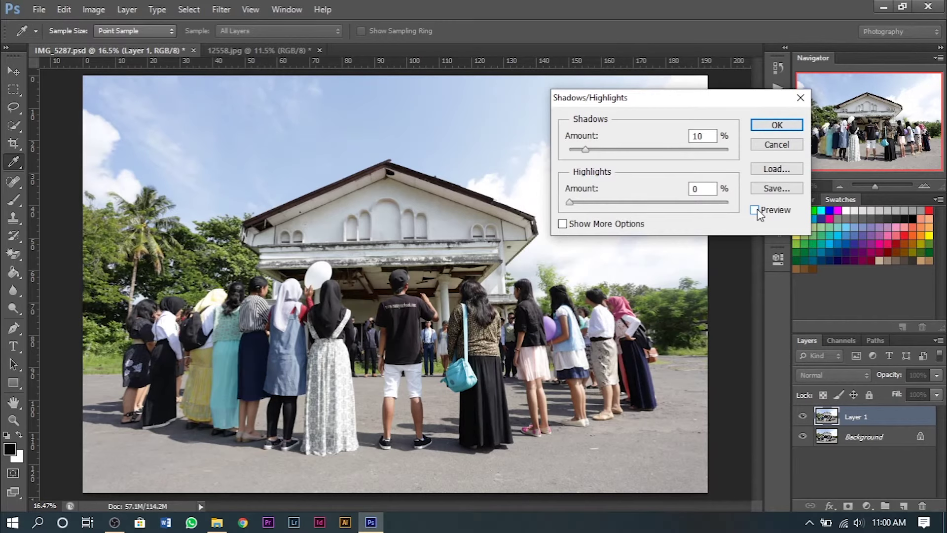
left_click(755, 210)
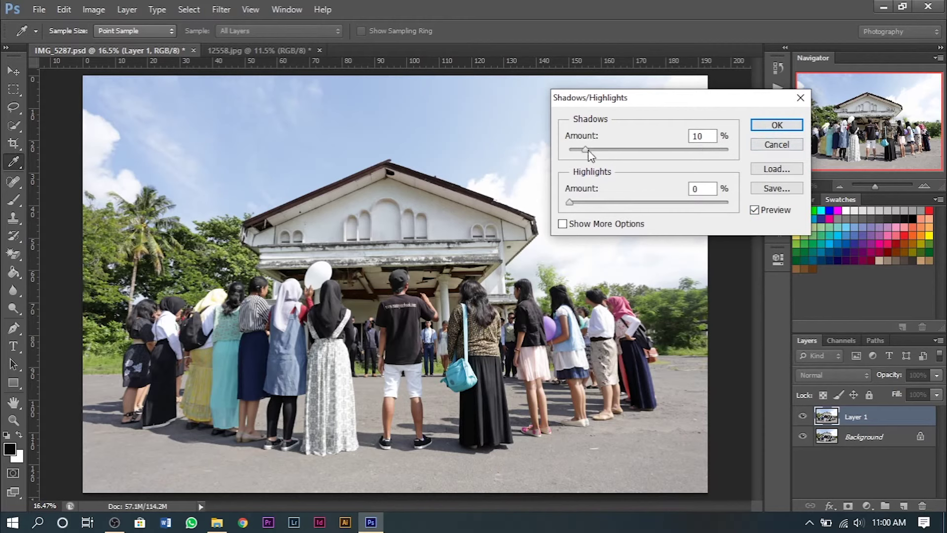
left_click(777, 125)
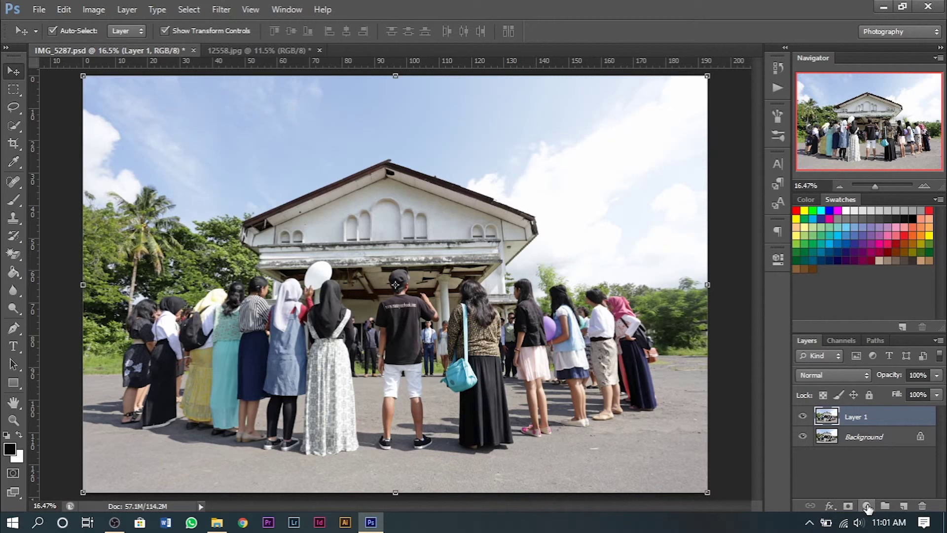
Add a Black & White adjustment layer above the photo
left_click(868, 507)
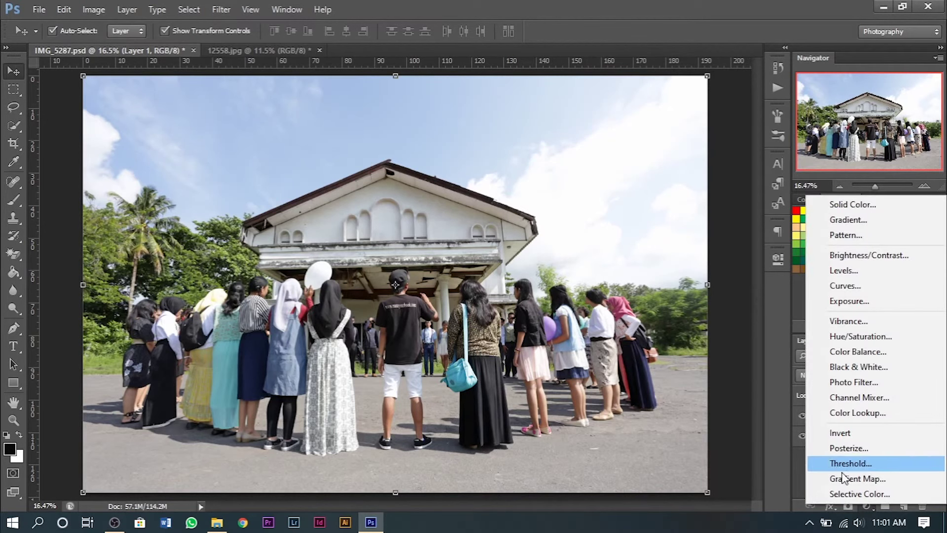
left_click(863, 506)
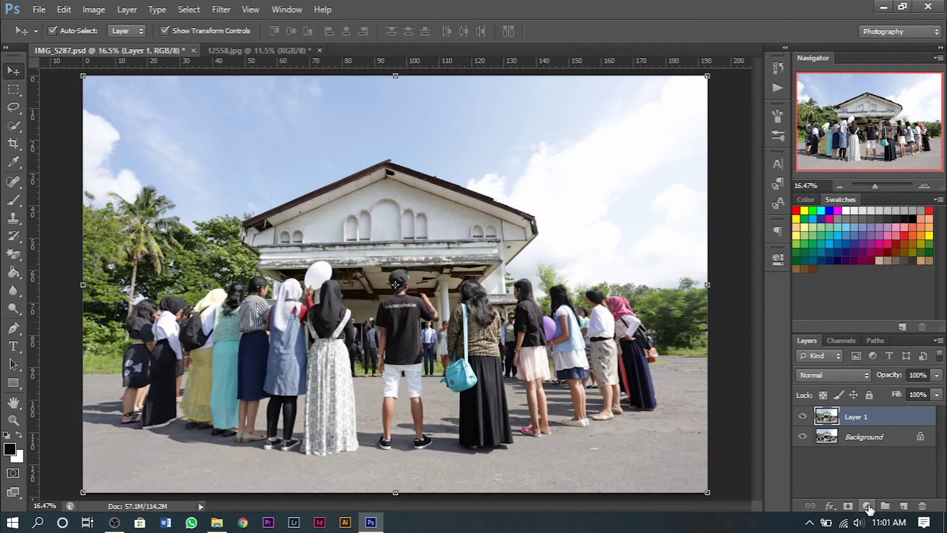
left_click(867, 507)
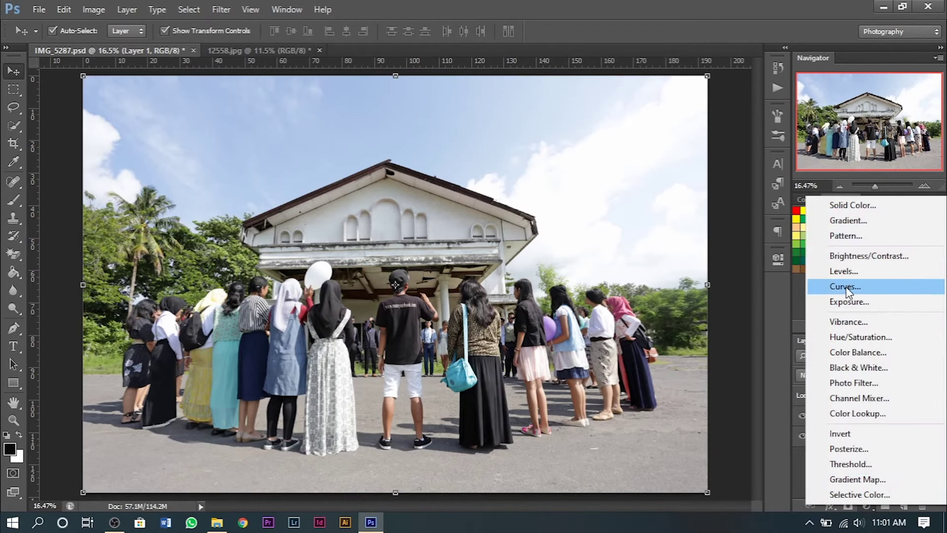
left_click(855, 369)
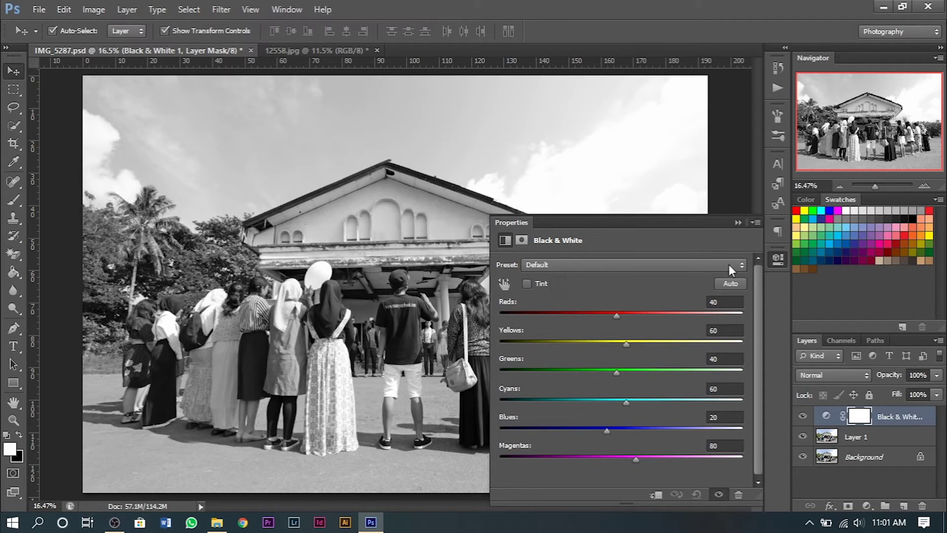
Preview the Green, Infrared, High Contrast Red and Red Filter black-and-white presets
left_click(650, 269)
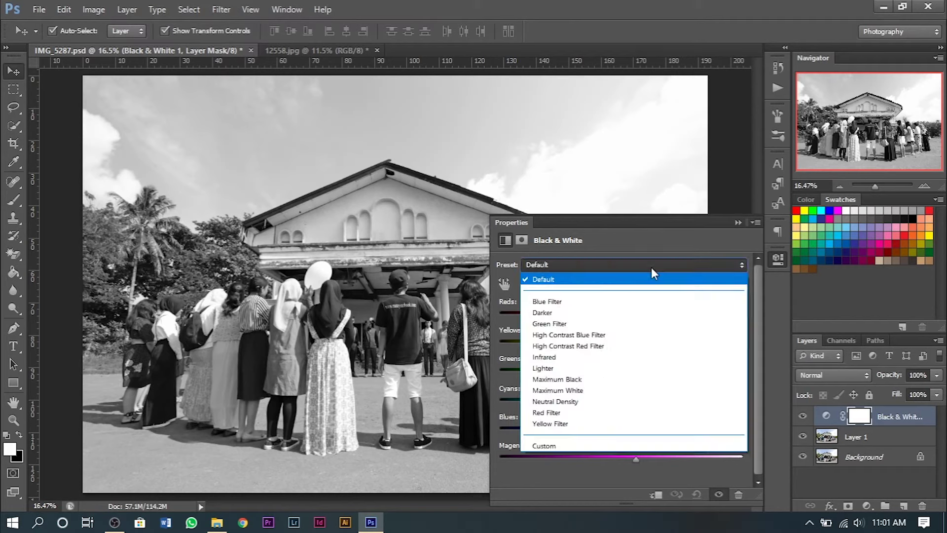
left_click(652, 269)
key("Down")
key("Down")
key("Down")
key("Down")
key("Down")
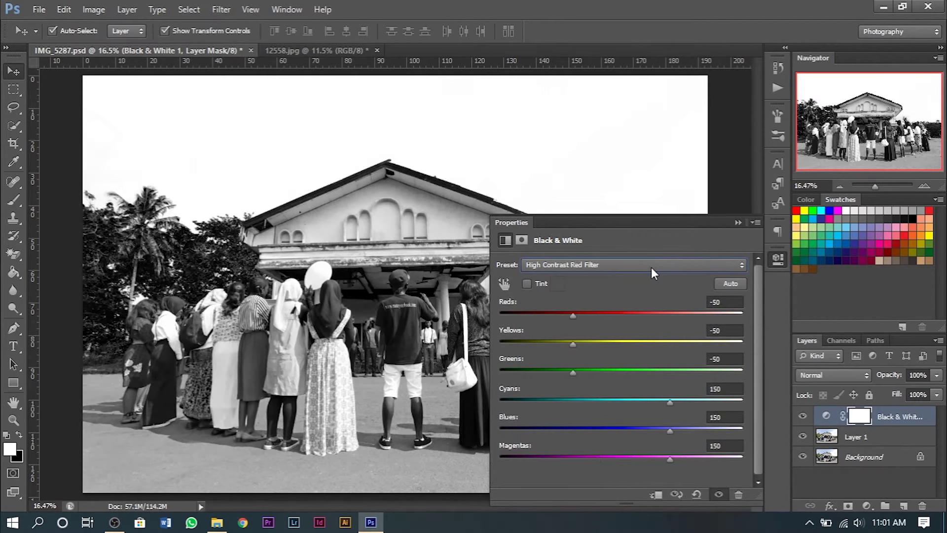
key("Down")
key("Up")
key("Down")
key("Up")
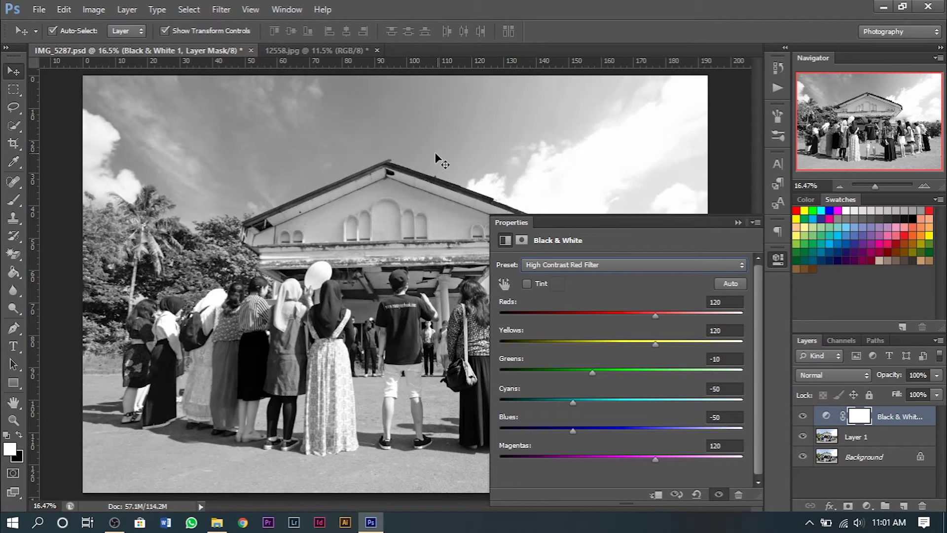
key("Down")
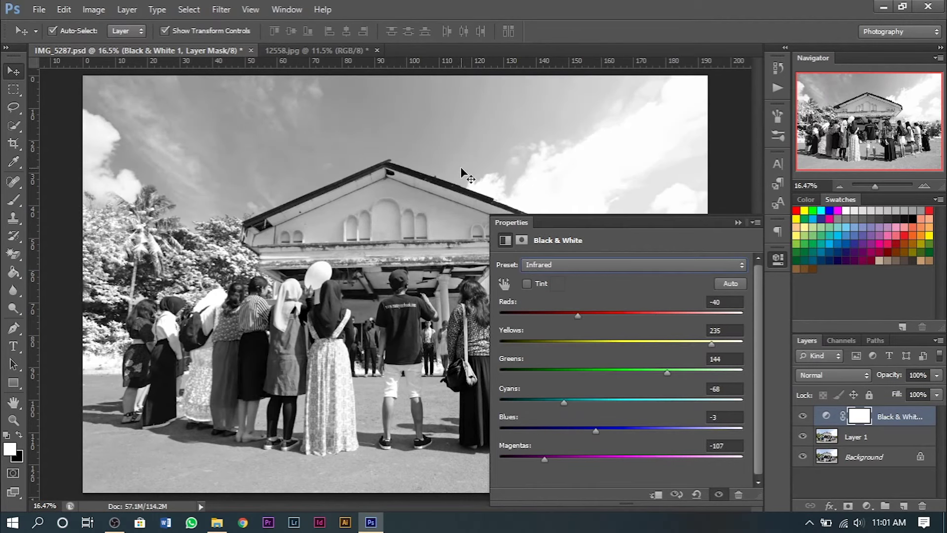
key("Up")
key("Down")
key("Down")
key("Down")
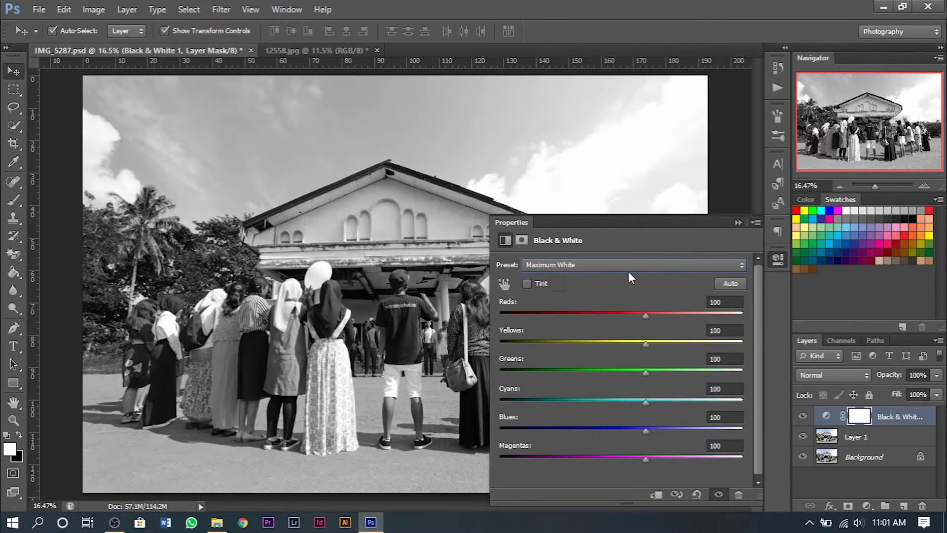
Compare Yellow Filter against Neutral Density, settling on the Yellow Filter preset
key("Down")
key("Down")
key("Down")
key("Up")
key("Down")
key("Up")
key("Down")
key("Up")
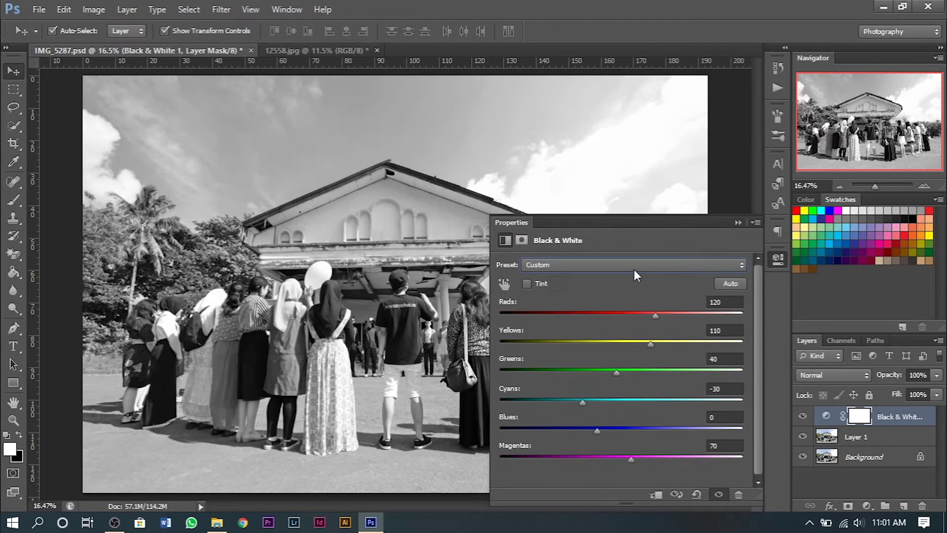
key("Up")
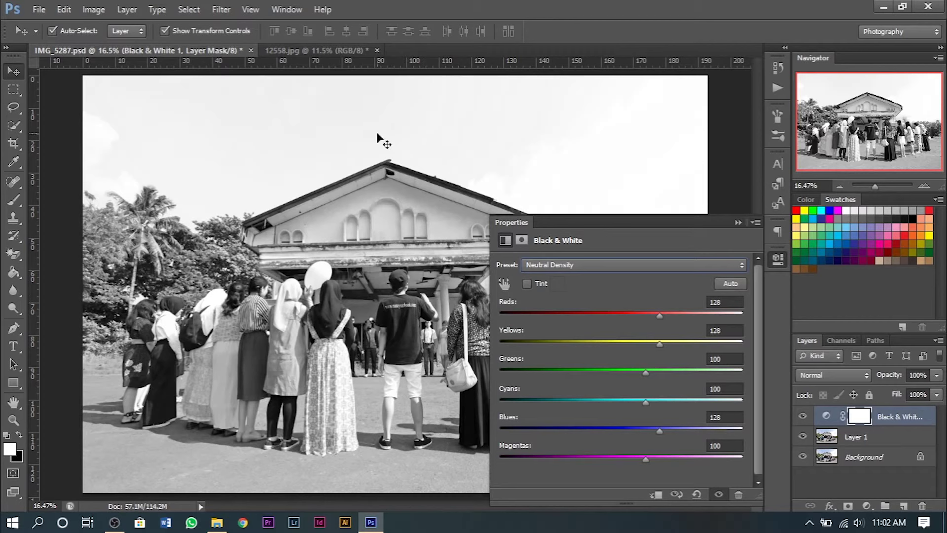
key("Down")
key("Down")
key("Up")
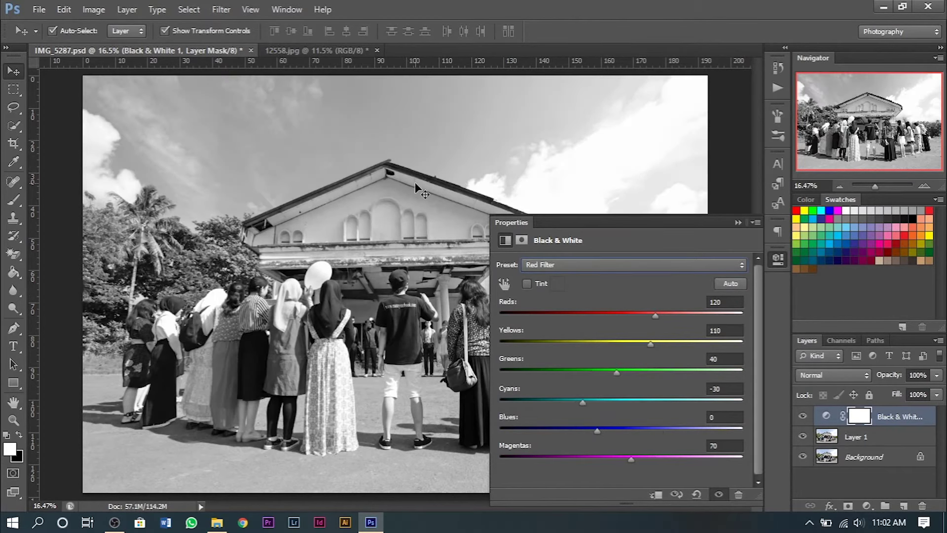
key("Down")
key("Up")
key("Down")
key("Up")
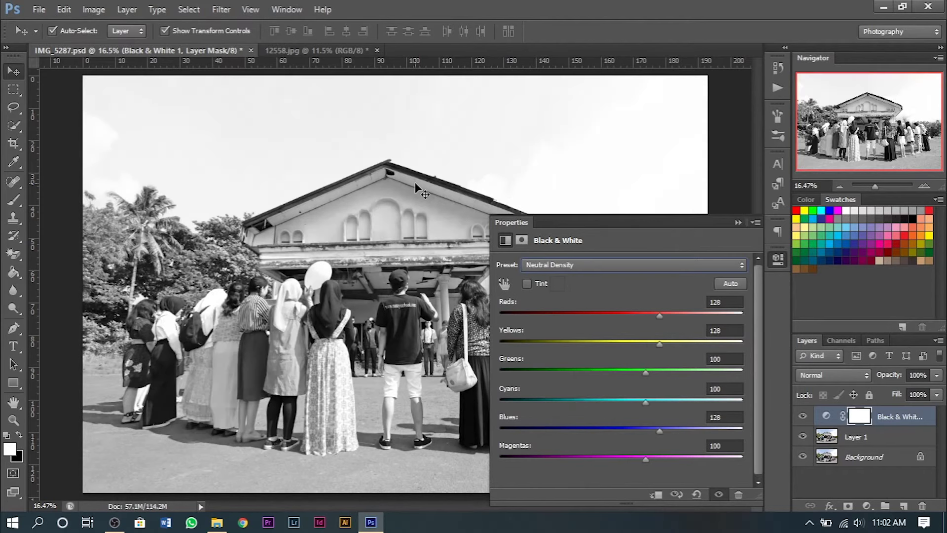
key("Down")
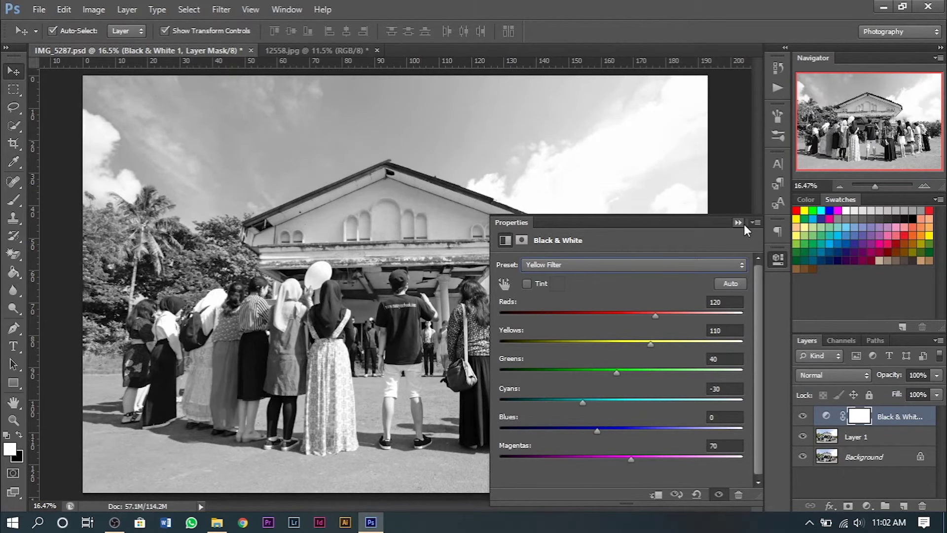
Select Layer 1 together with the Black & White layer and group them as Group 1
left_click(738, 223)
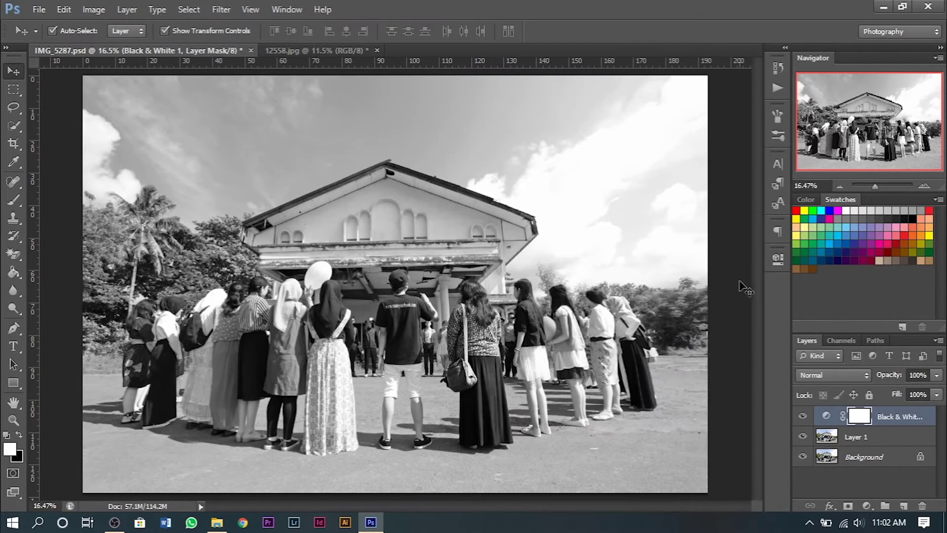
left_click(874, 438)
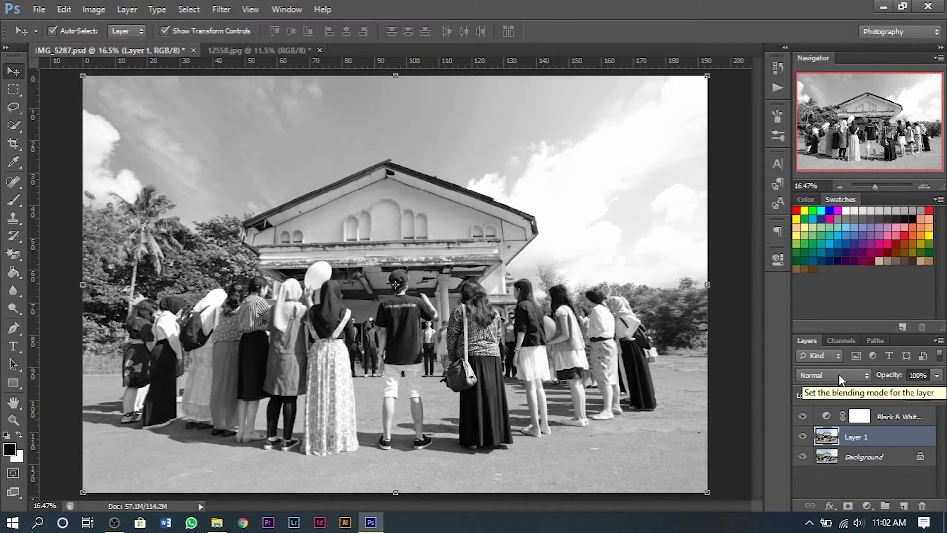
left_click(733, 200)
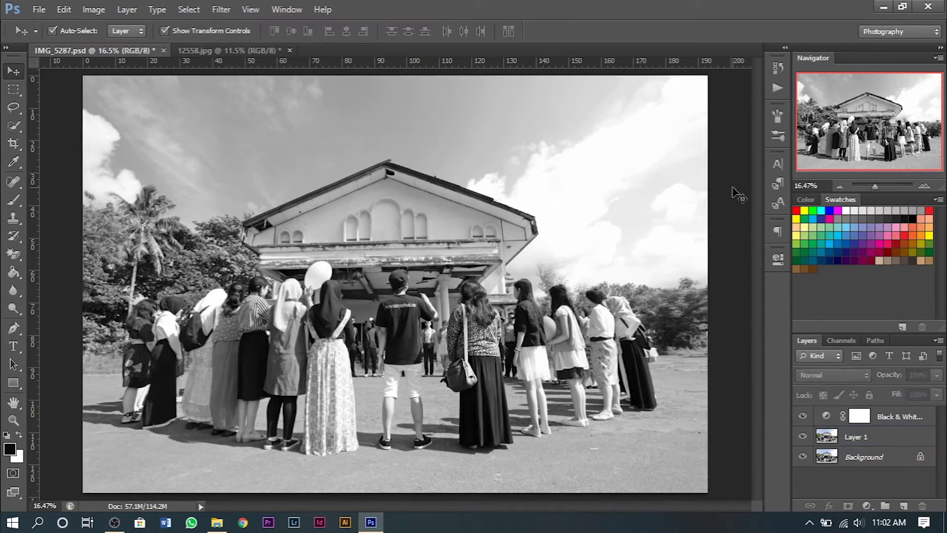
left_click(895, 425)
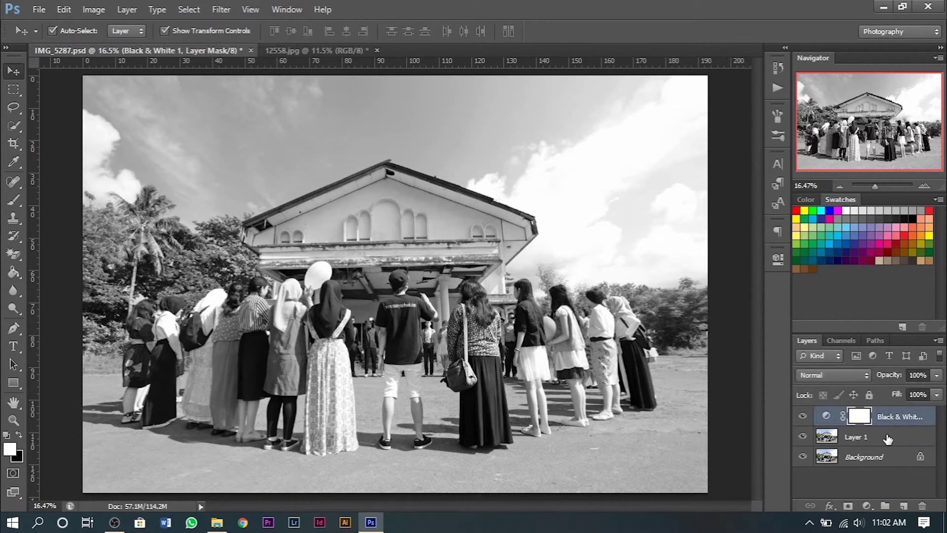
left_click(888, 438)
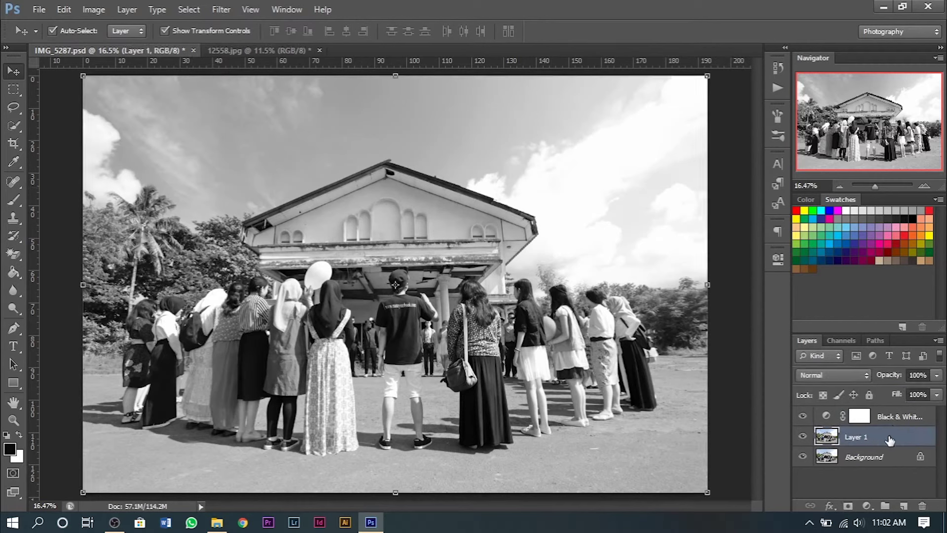
left_click(906, 417, "shift")
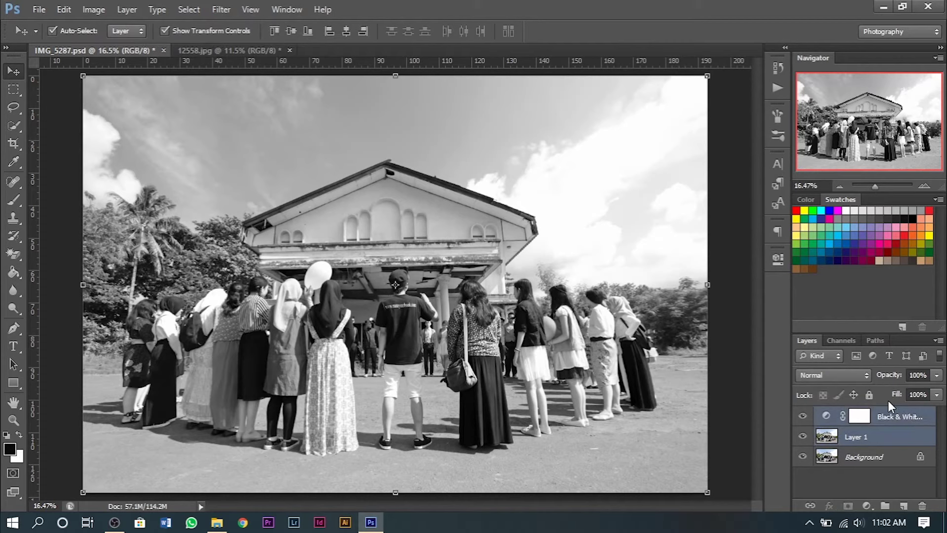
left_click(893, 441)
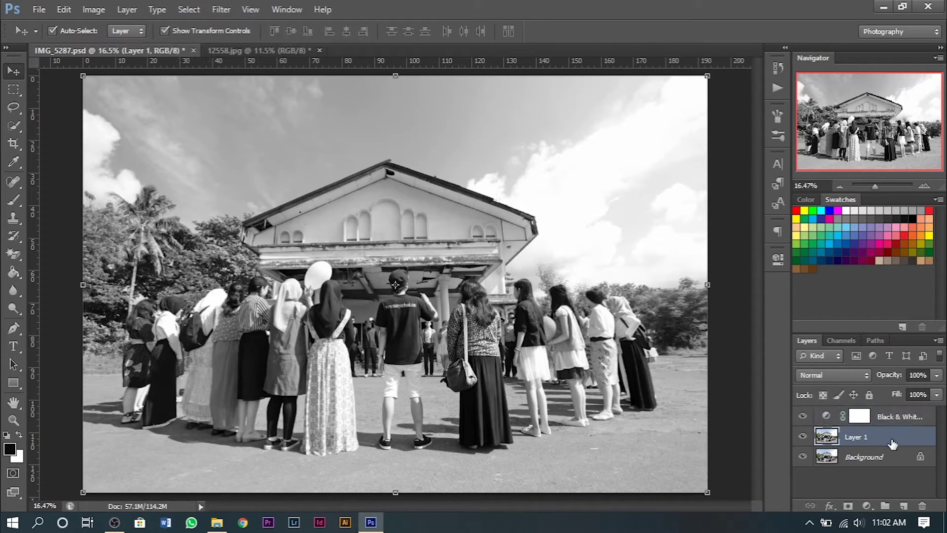
left_click(893, 442, "ctrl")
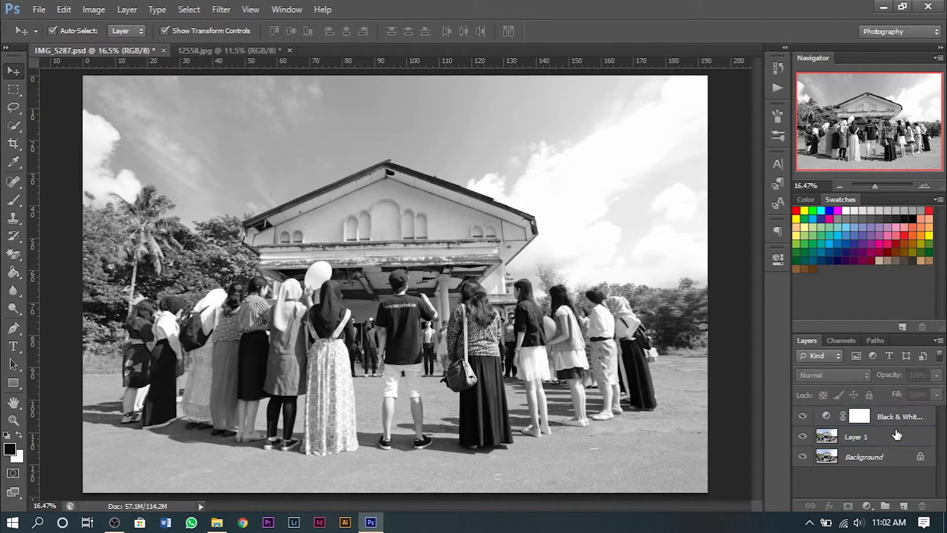
left_click(897, 435)
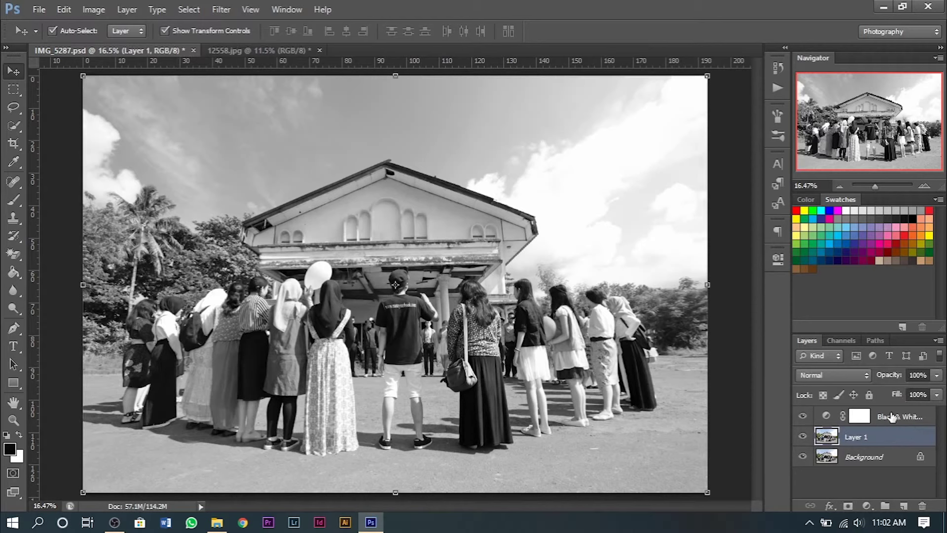
left_click(905, 417, "shift")
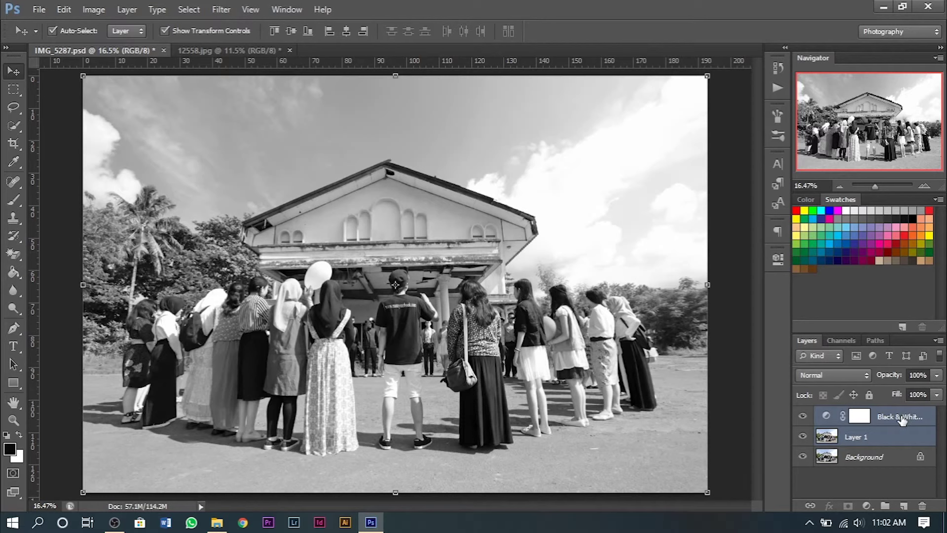
key("ctrl+g")
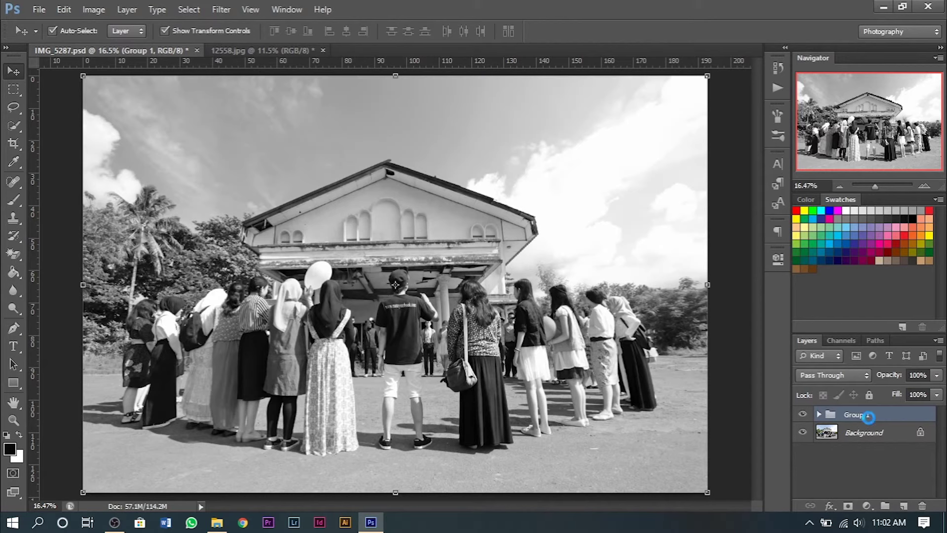
Merge Group 1 directly, then undo that merge
key("ctrl+e")
key("ctrl+z")
right_click(861, 417)
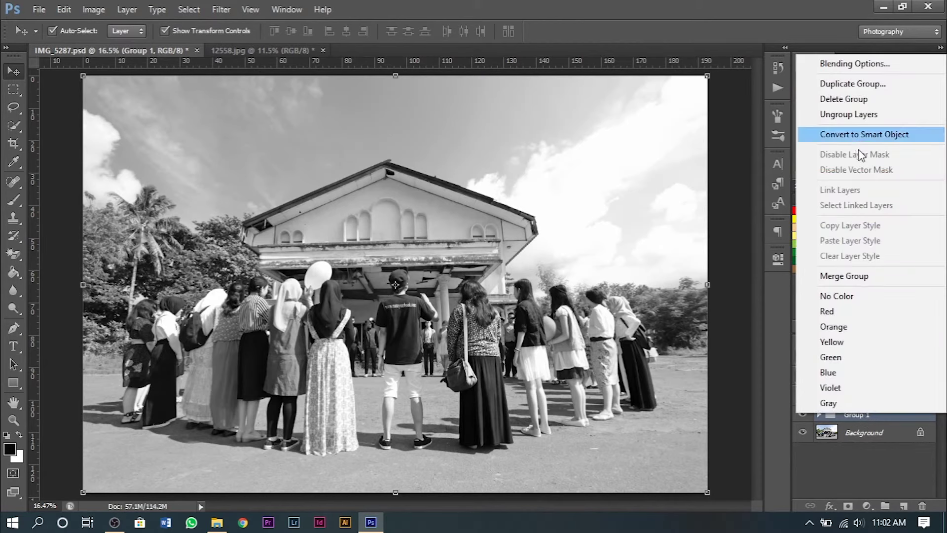
left_click(902, 468)
Duplicate Group 1, merge the copy into one layer, and toggle its visibility to compare
right_click(861, 416)
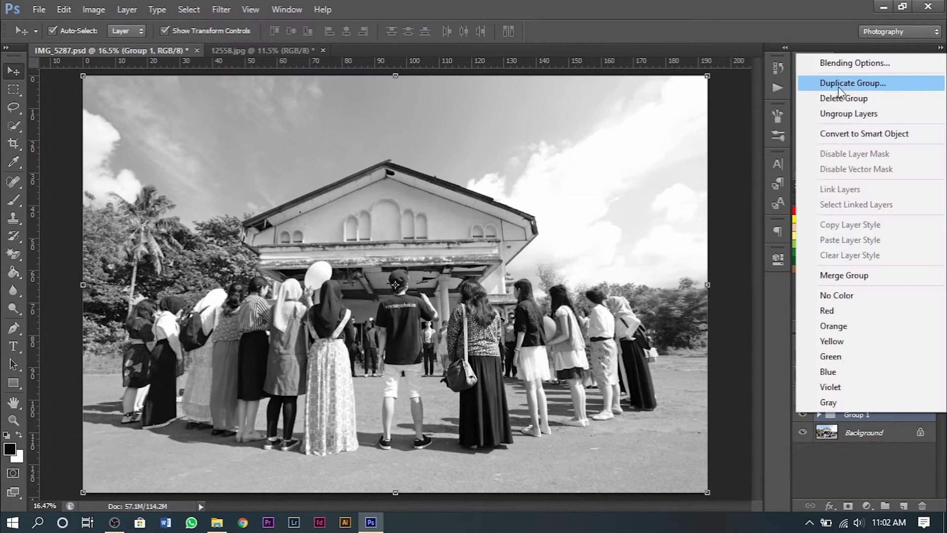
left_click(846, 84)
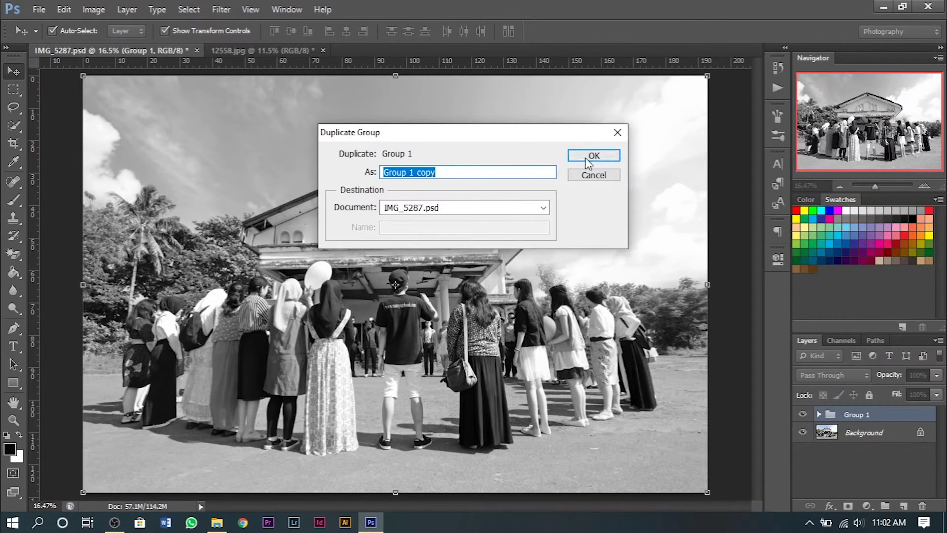
left_click(592, 156)
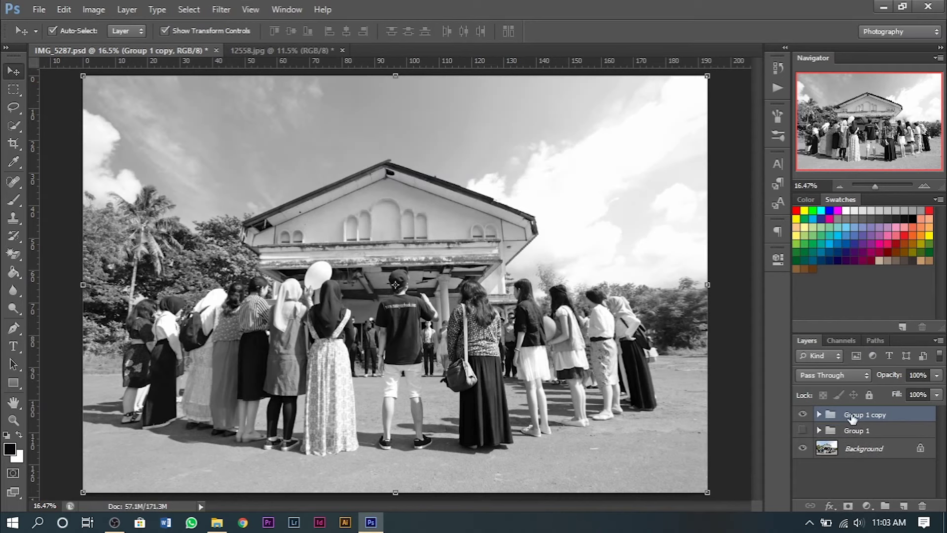
key("ctrl+e")
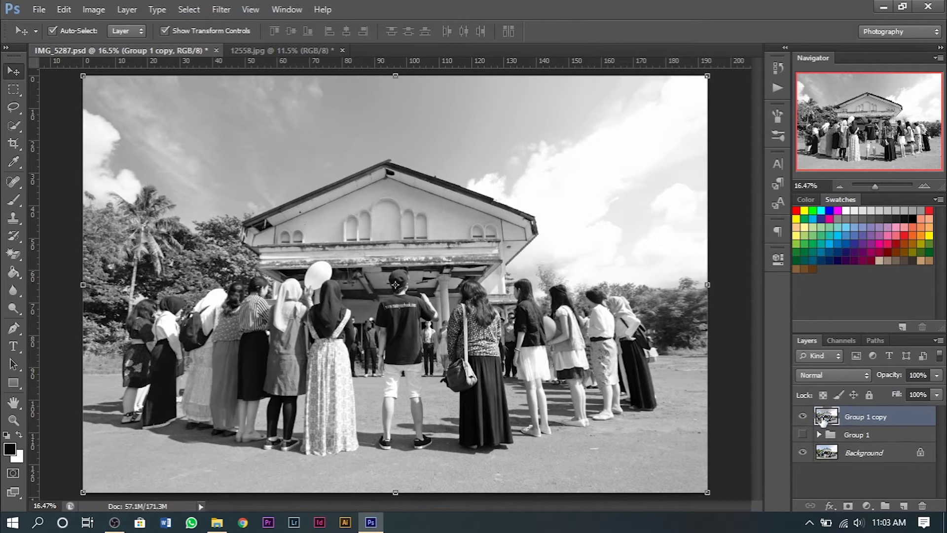
left_click(802, 419)
left_click(803, 417)
left_click(803, 417)
Add a Curves adjustment layer with a midpoint pulled down to darken the monochrome photo
left_click(867, 506)
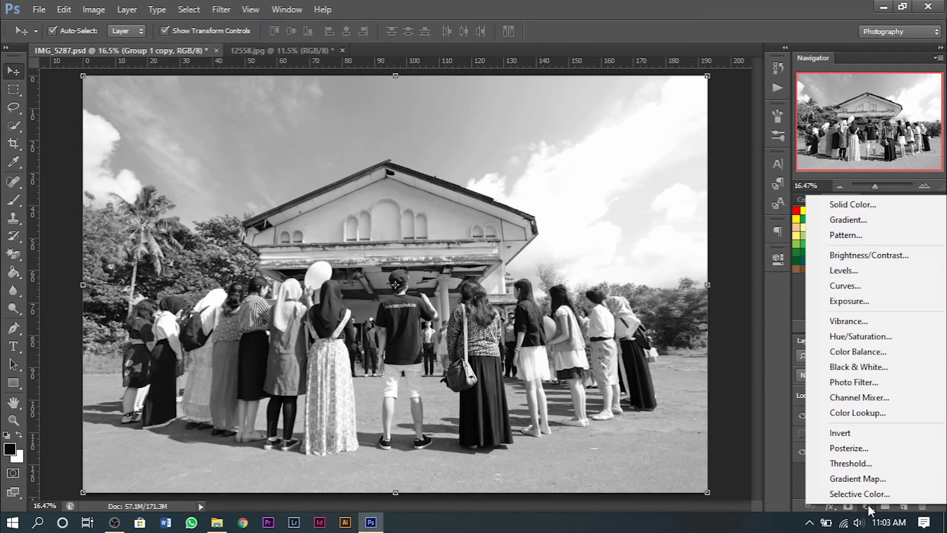
left_click(833, 287)
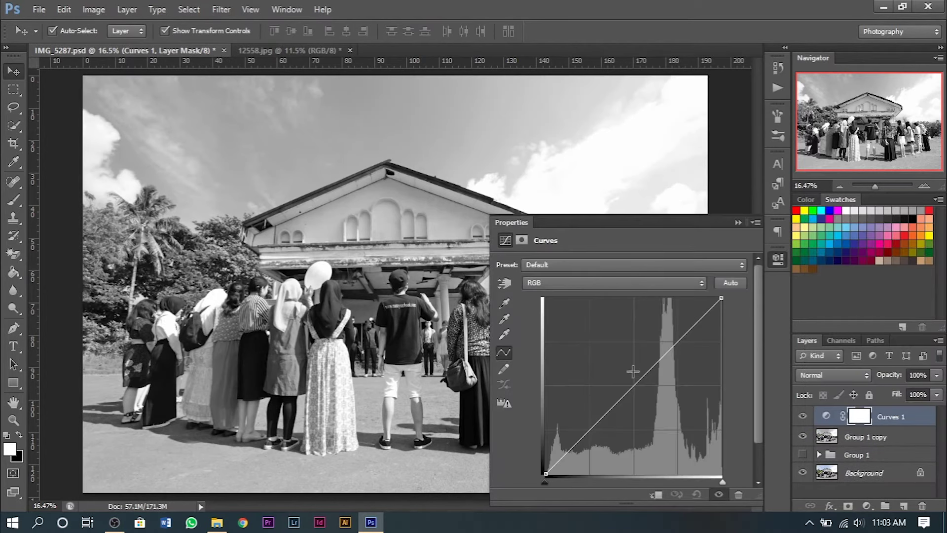
left_click_drag(639, 387, 649, 397)
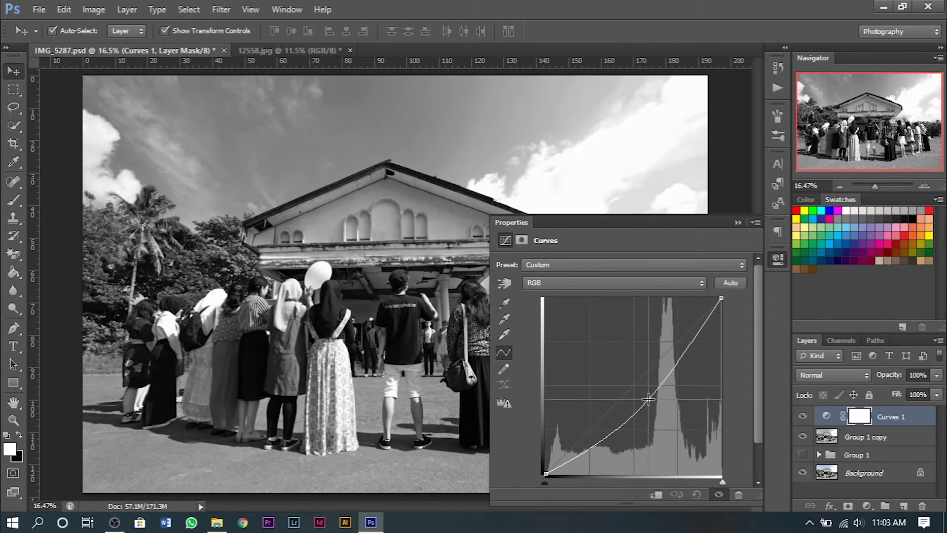
left_click_drag(649, 399, 649, 402)
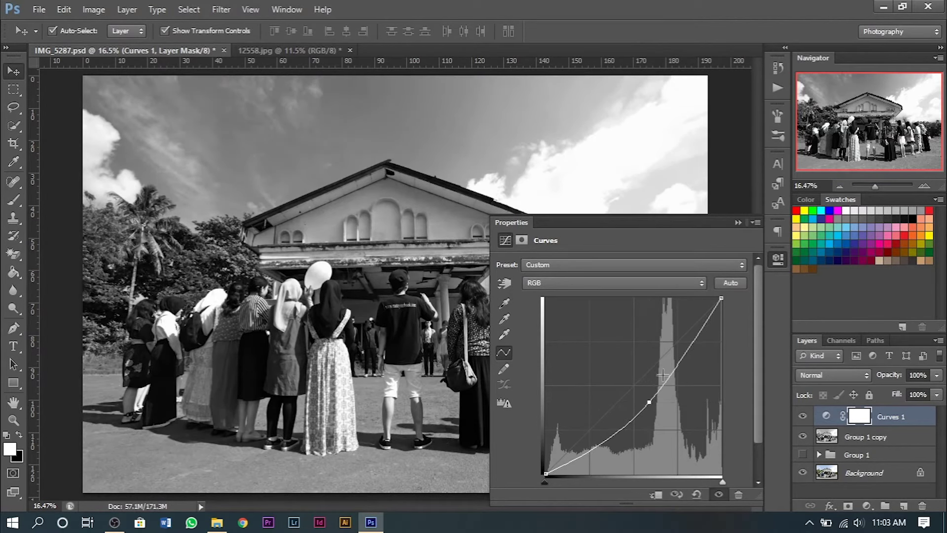
left_click(738, 222)
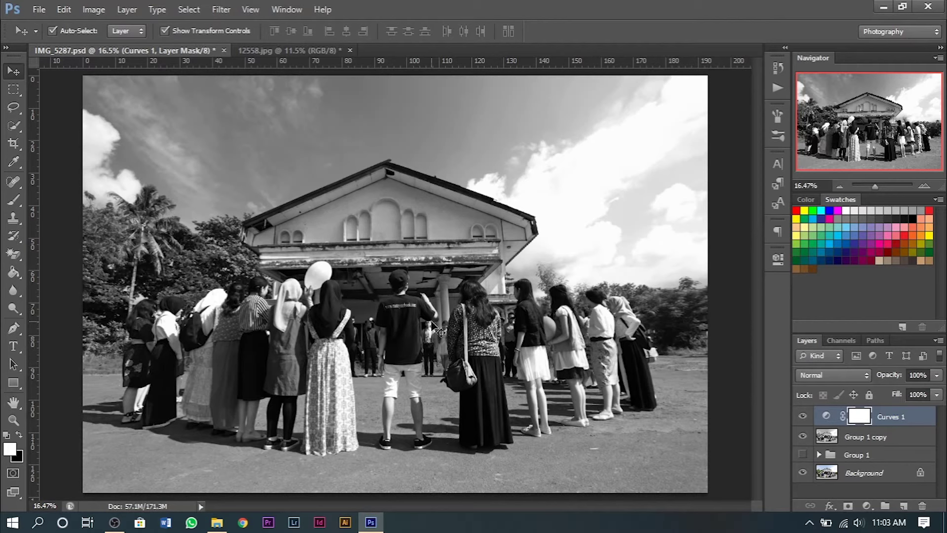
Invert the Curves mask to black and ready an enlarged brush with swapped colours
key("ctrl+i")
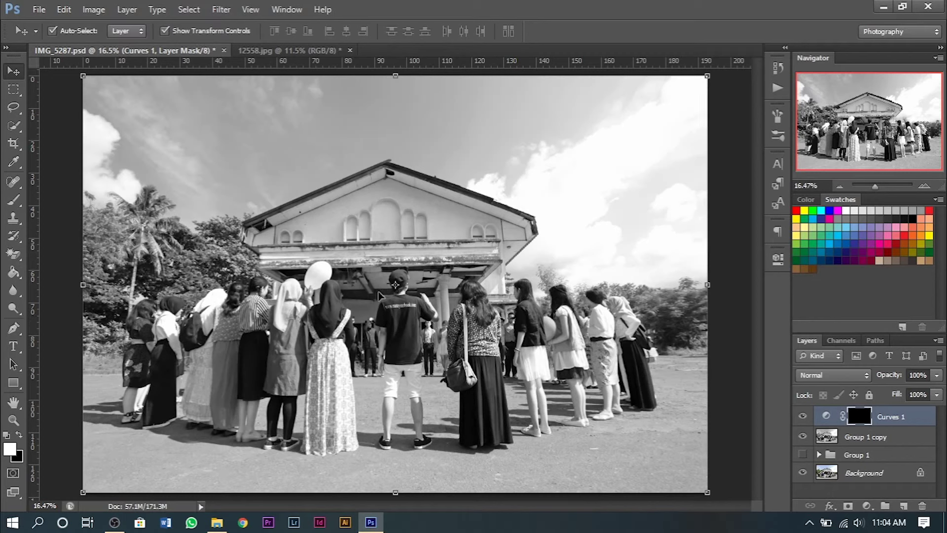
key("b")
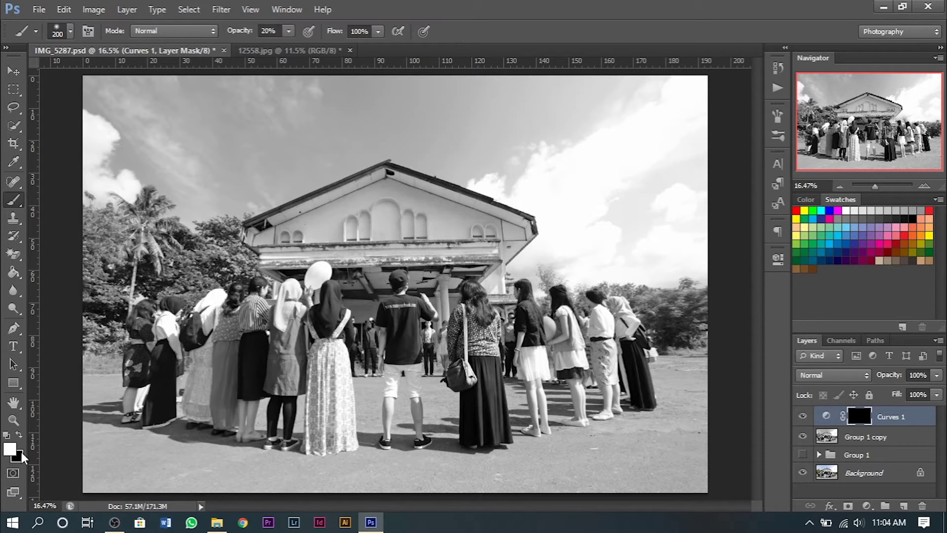
key("x")
key("bracketright")
key("bracketright")
key("bracketright")
key("bracketright")
key("bracketright")
Paint the Curves darkening into the sky at 50% brush opacity
left_click_drag(152, 99, 408, 100)
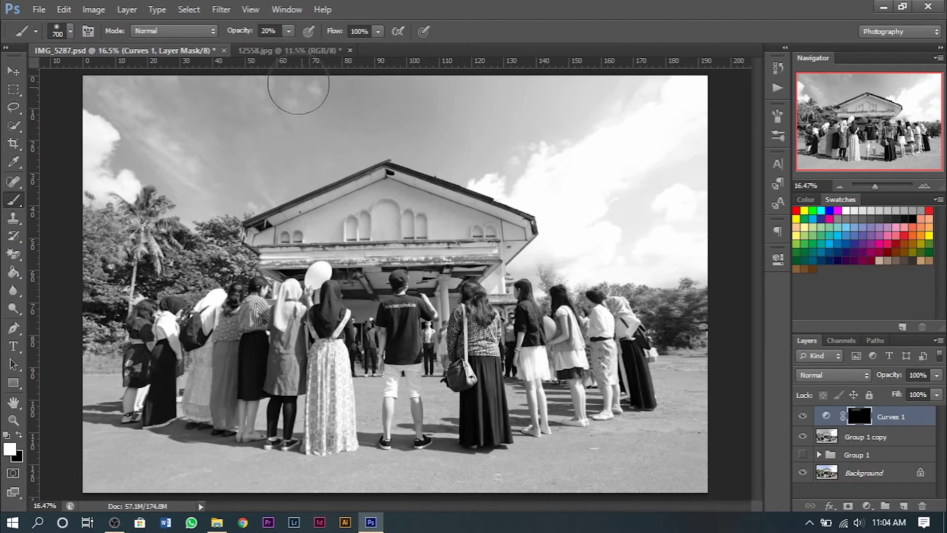
left_click(269, 31)
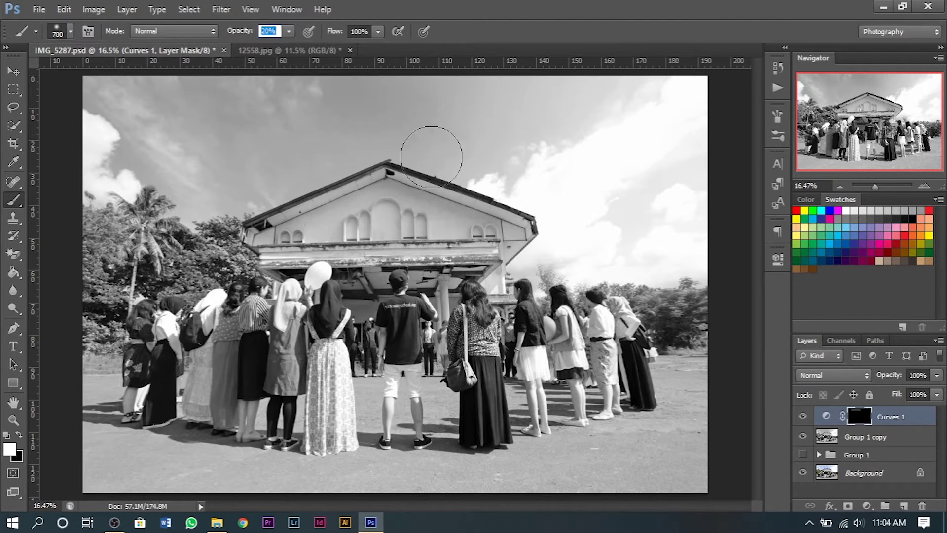
type("50")
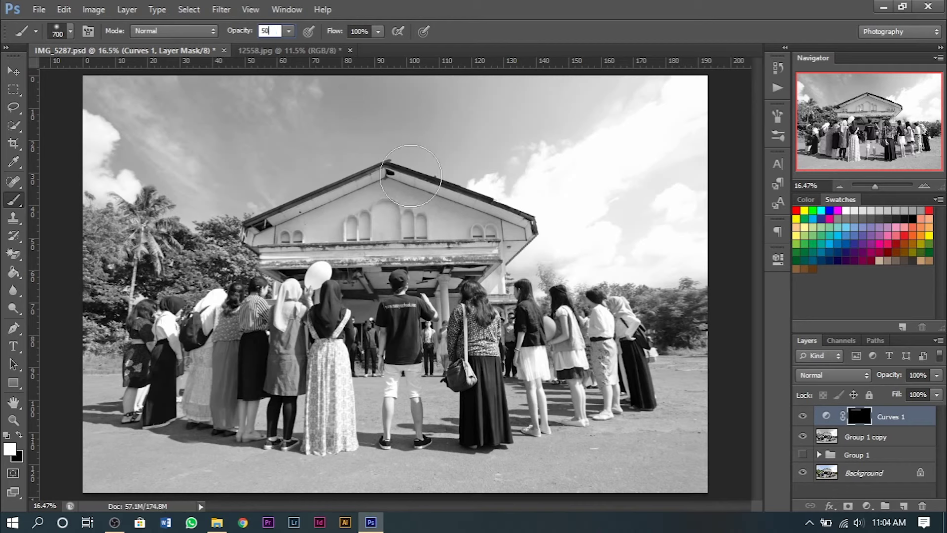
key("Return")
mouse_move(421, 124)
left_mouse_down()
mouse_move(143, 98)
mouse_move(563, 95)
mouse_move(512, 99)
mouse_move(599, 110)
mouse_move(131, 122)
mouse_move(220, 106)
mouse_move(243, 123)
mouse_move(179, 169)
mouse_move(218, 179)
mouse_move(218, 195)
mouse_move(81, 233)
mouse_move(64, 338)
mouse_move(160, 220)
left_mouse_up()
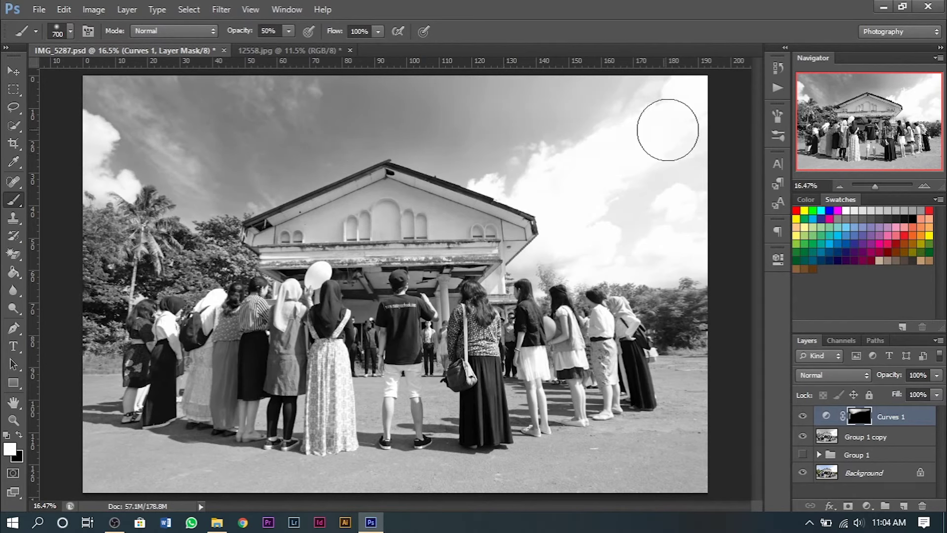
mouse_move(647, 233)
left_mouse_down()
mouse_move(547, 272)
mouse_move(642, 255)
left_mouse_up()
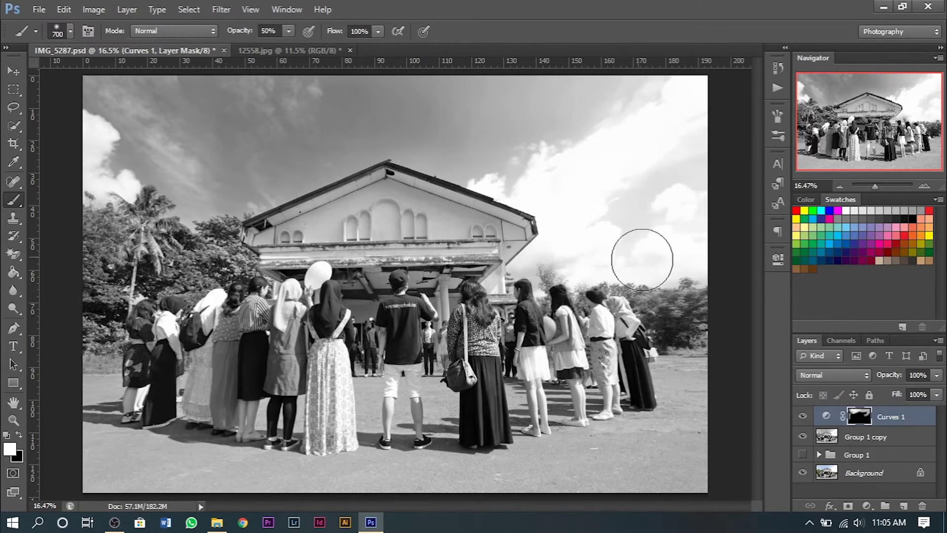
mouse_move(403, 89)
left_mouse_down()
mouse_move(554, 95)
mouse_move(459, 116)
mouse_move(649, 121)
mouse_move(680, 188)
mouse_move(673, 97)
mouse_move(683, 95)
mouse_move(383, 102)
mouse_move(118, 85)
left_mouse_up()
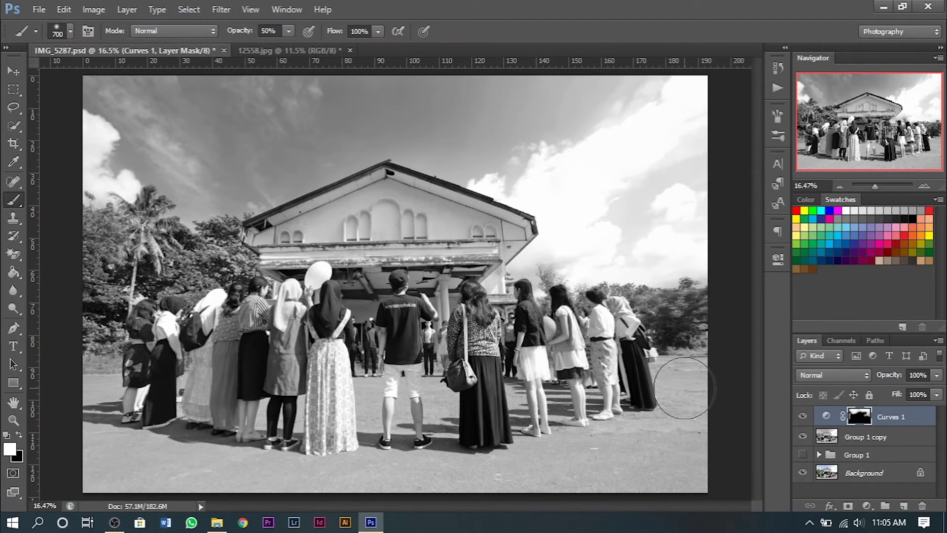
scroll(630, 444, "down", 1)
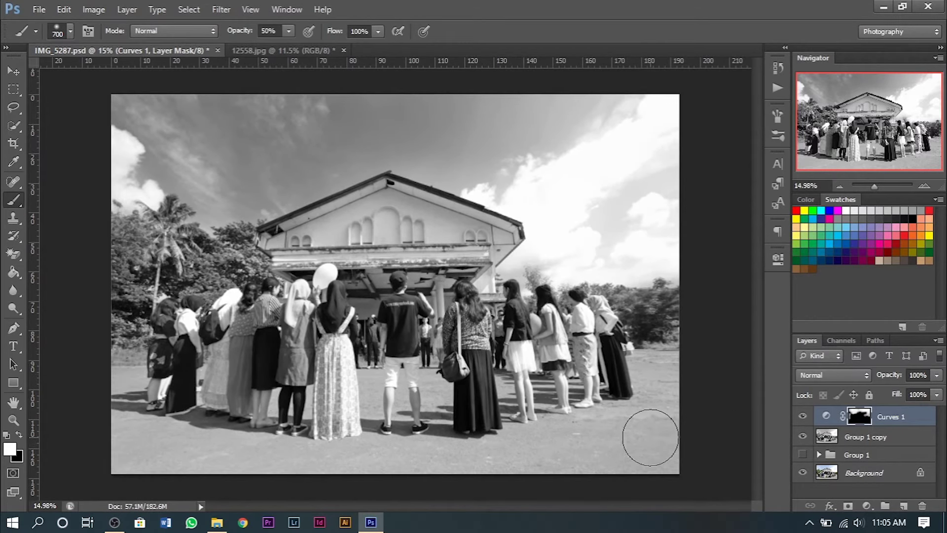
At 20–30% opacity, paint the darkening over the ground, left trees and roof
key("2")
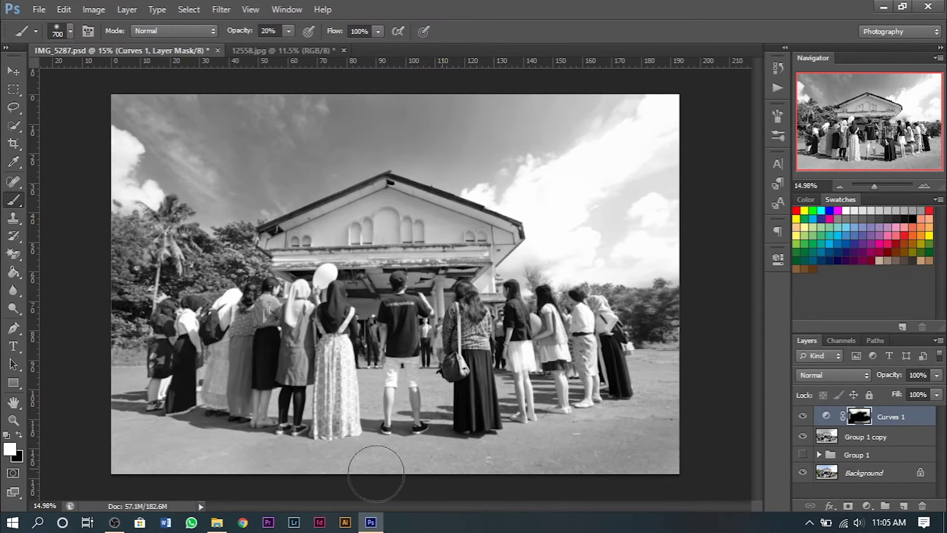
key("3")
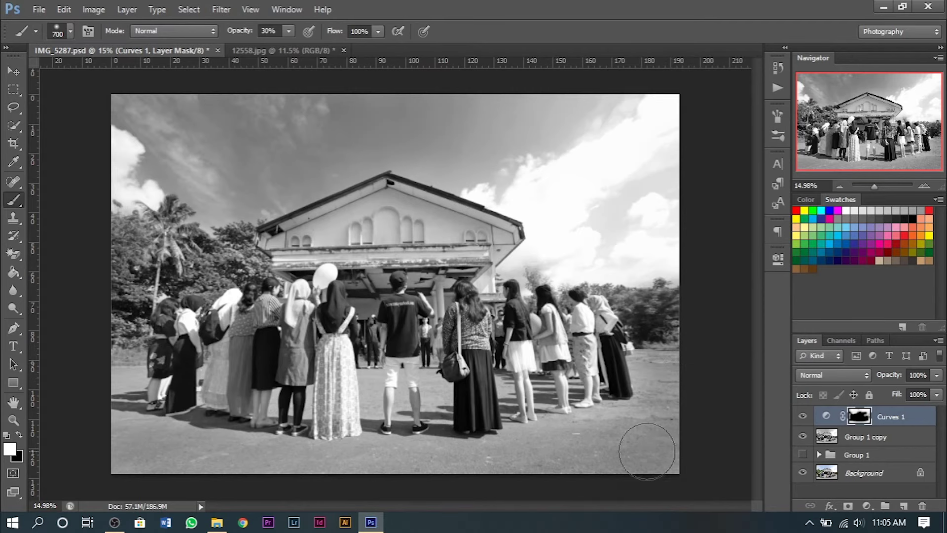
left_click_drag(606, 362, 328, 357)
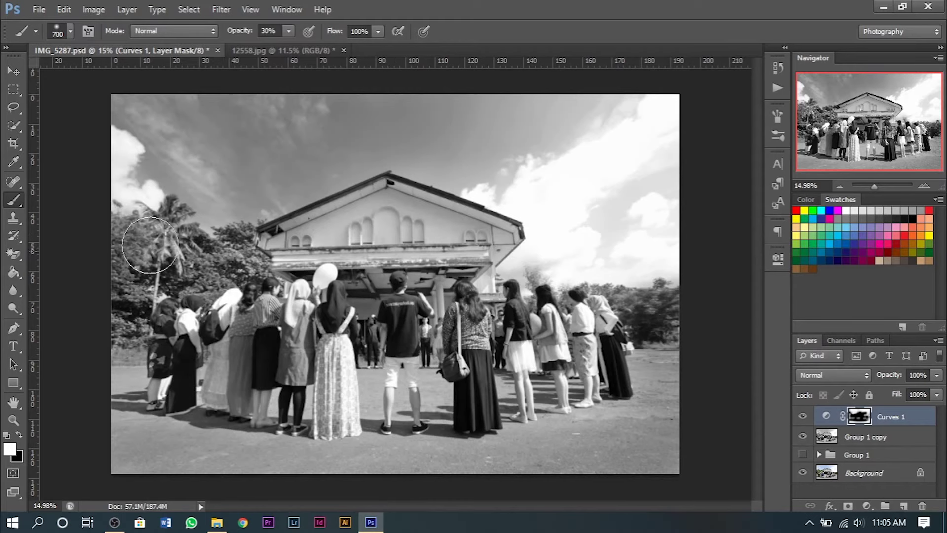
left_click_drag(113, 301, 93, 376)
left_click_drag(208, 244, 669, 288)
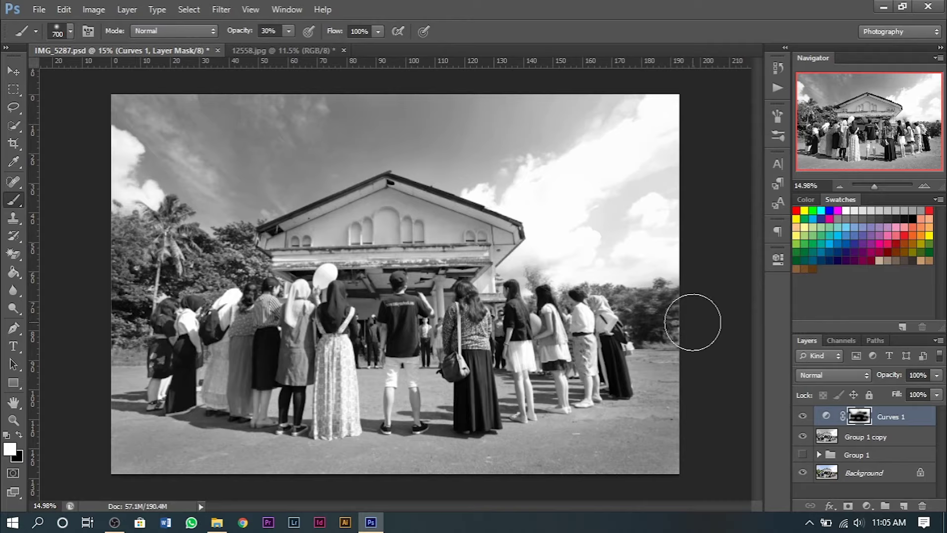
scroll(446, 338, "up", 3)
scroll(445, 338, "up", 3)
With a 300px brush, paint the Curves darkening over the man's shirt lettering
scroll(445, 338, "up", 2)
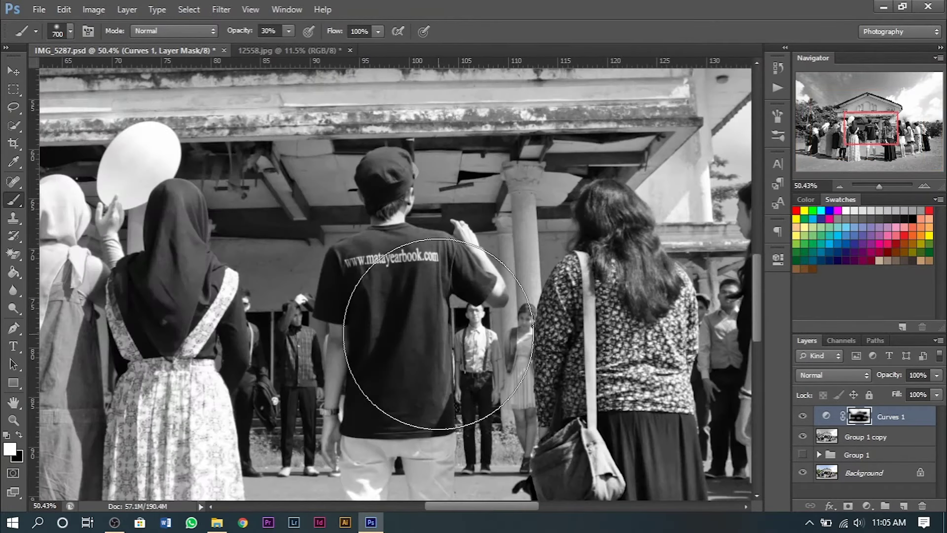
key("bracketleft")
key("bracketleft")
key("bracketleft")
key("bracketleft")
left_click_drag(413, 300, 411, 401)
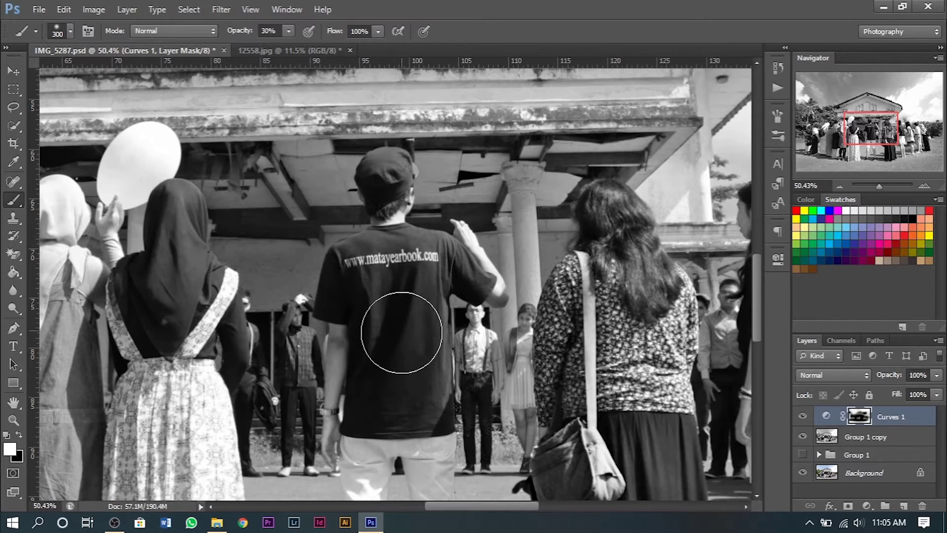
key("bracketleft")
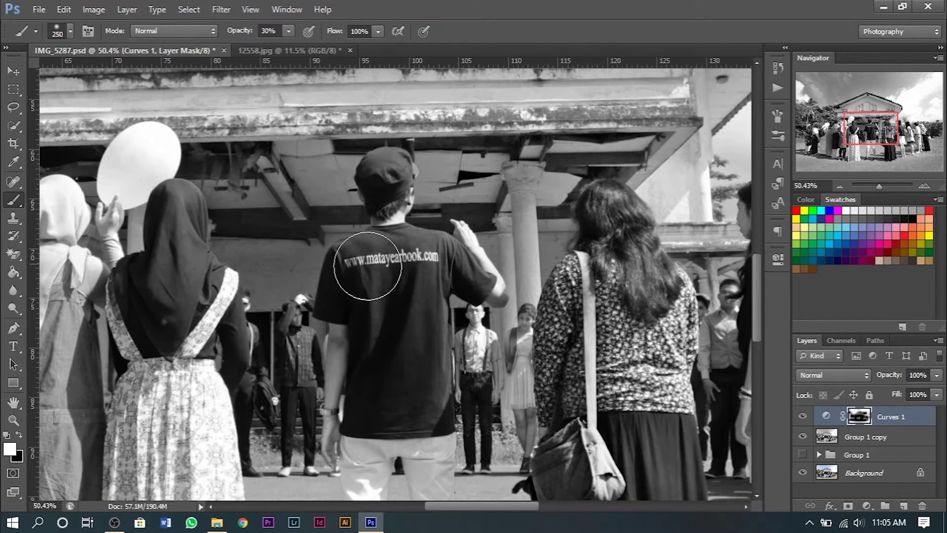
left_click_drag(402, 258, 403, 270)
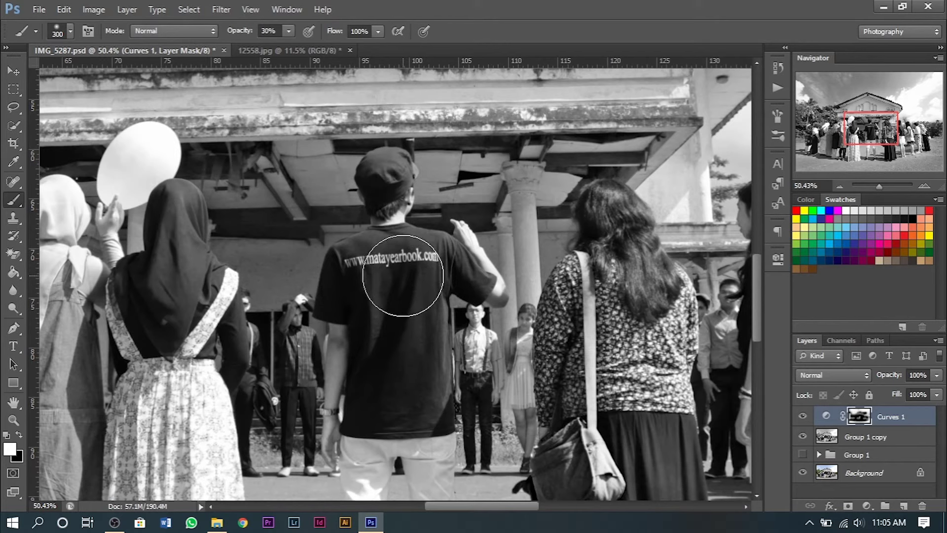
key("bracketright")
scroll(407, 343, "down", 1)
scroll(407, 343, "down", 3)
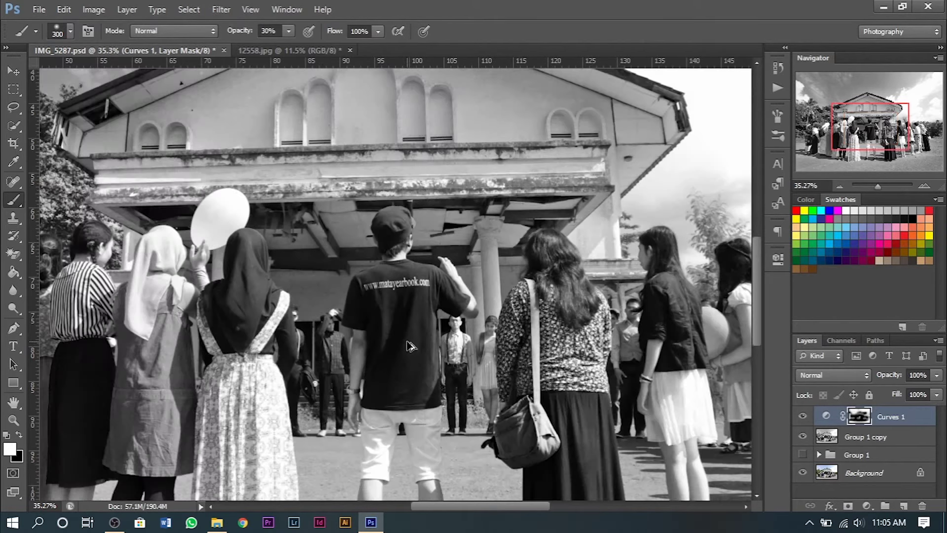
scroll(407, 343, "down", 3)
scroll(627, 342, "down", 3)
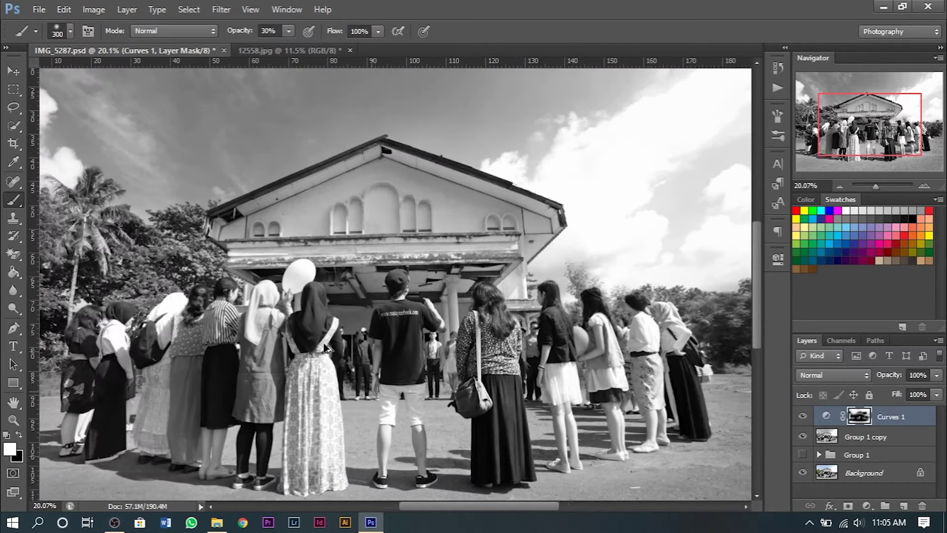
scroll(335, 370, "down", 3)
key("ctrl+0")
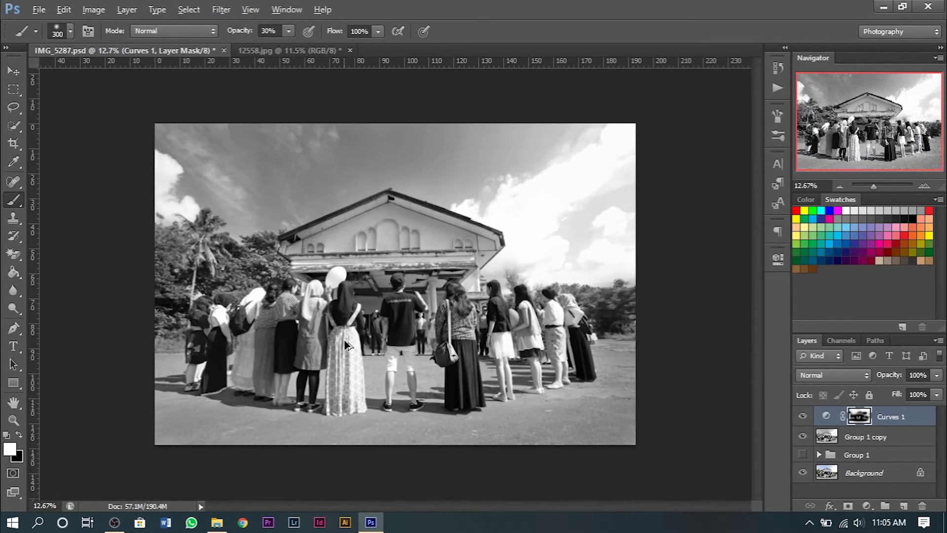
Group Curves 1 with Group 1 copy into Group 2
key("v")
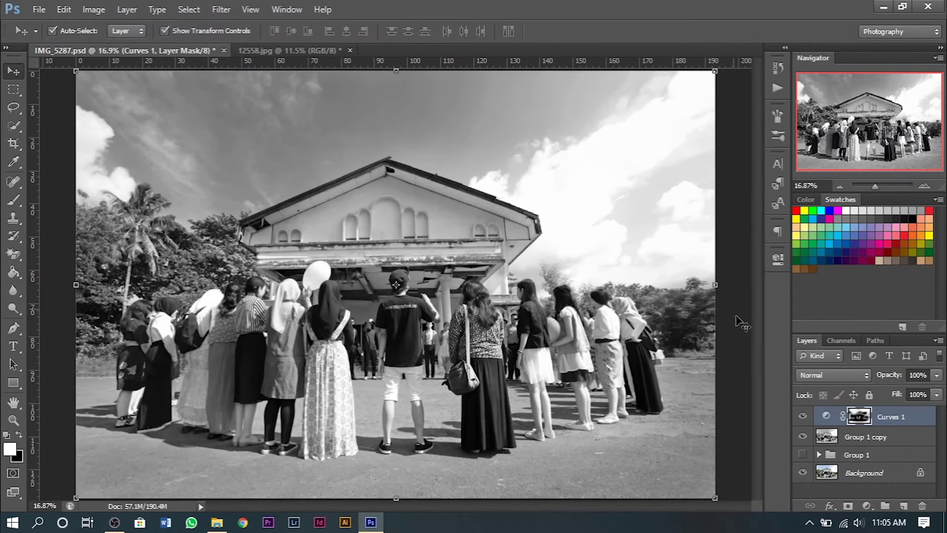
left_click(745, 335)
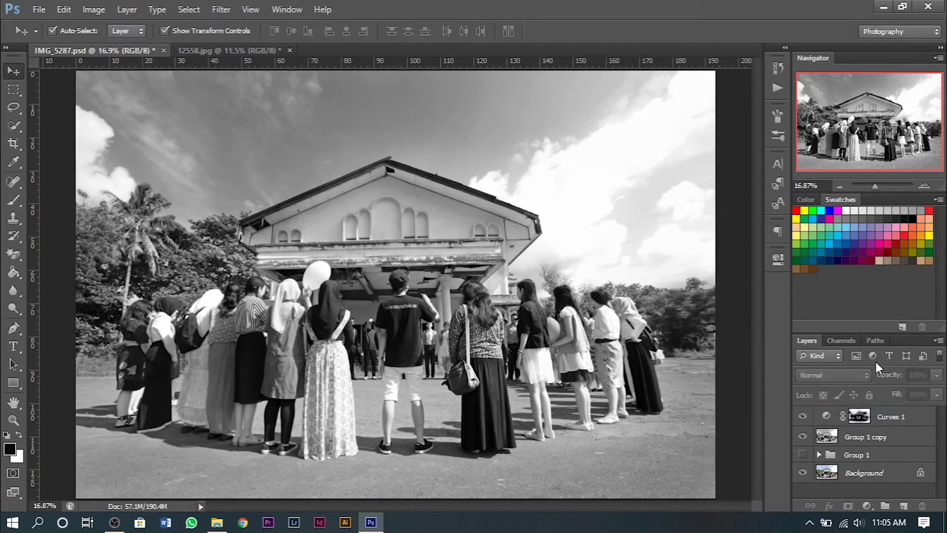
left_click(896, 423)
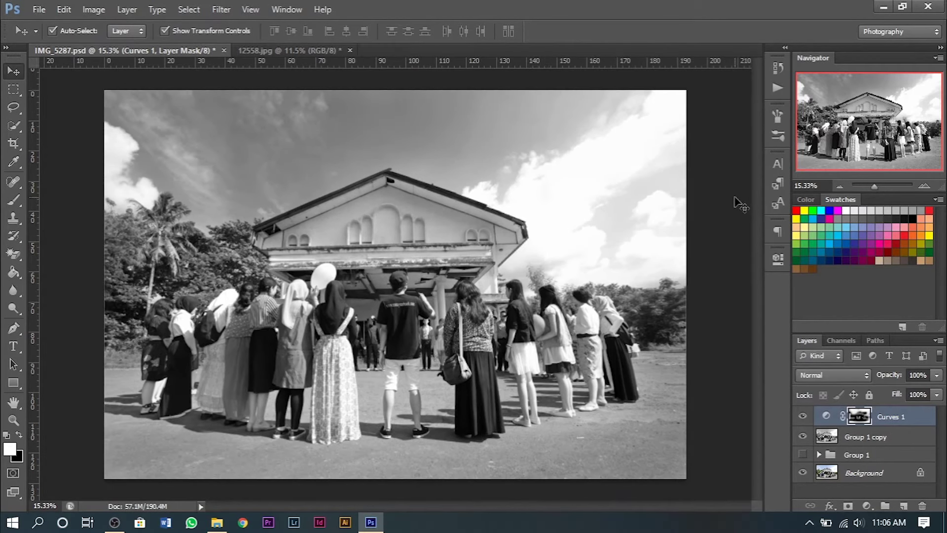
left_click(893, 419, "ctrl")
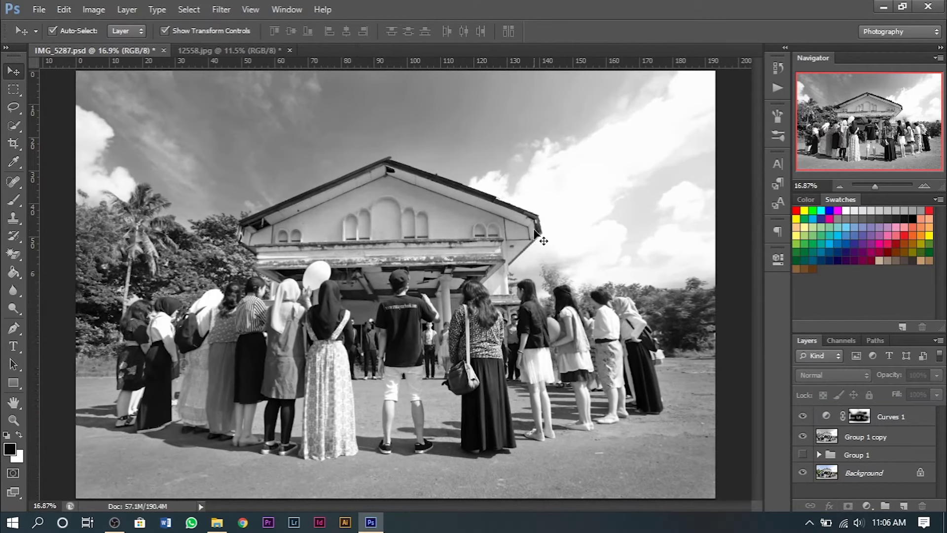
left_click(901, 439)
left_click(891, 413, "ctrl")
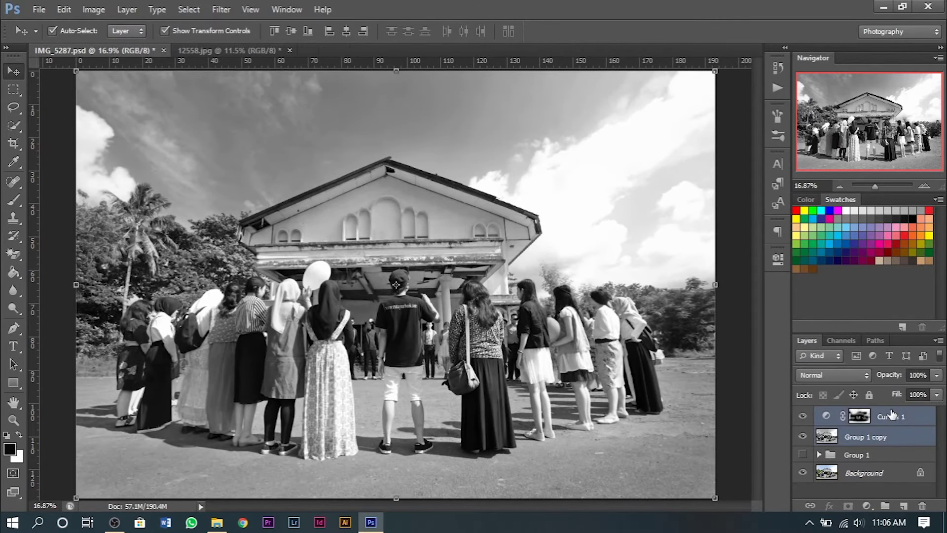
key("ctrl+g")
Duplicate Group 2, merge the copy into one layer, and hide the original Group 2
right_click(851, 413)
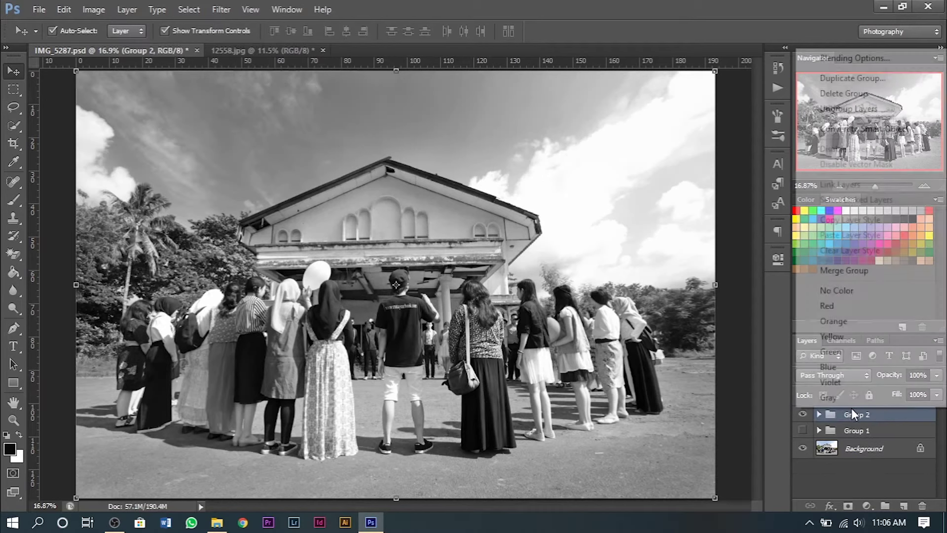
left_click(849, 78)
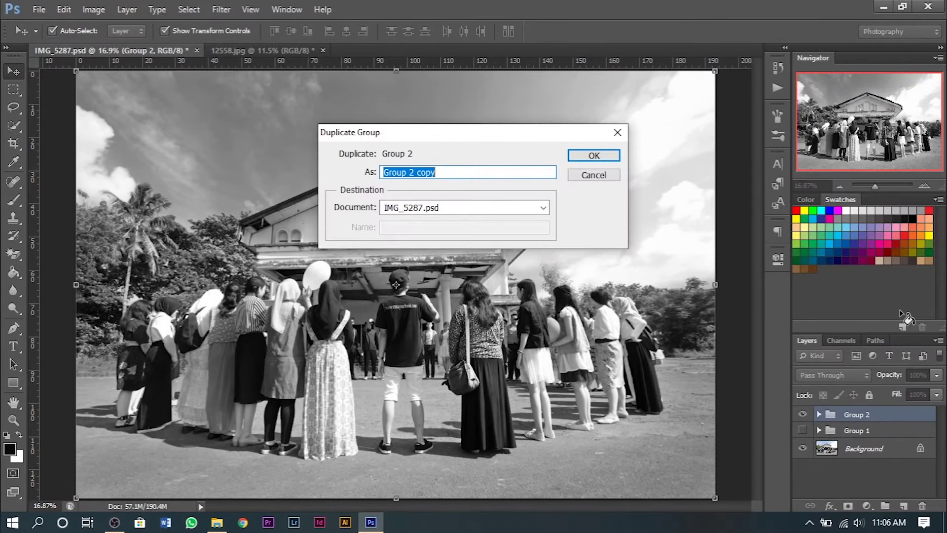
key("Return")
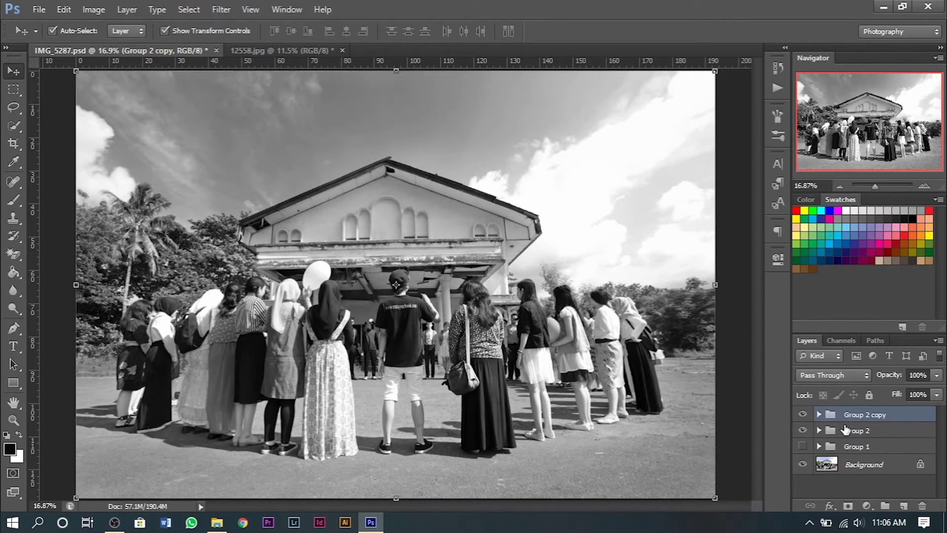
key("ctrl+e")
left_click(819, 430)
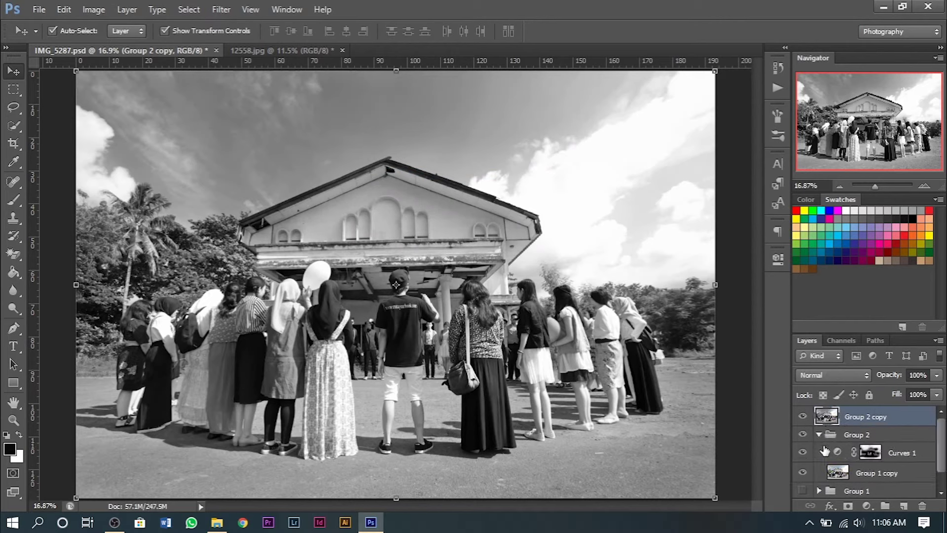
left_click(819, 435)
left_click(803, 434)
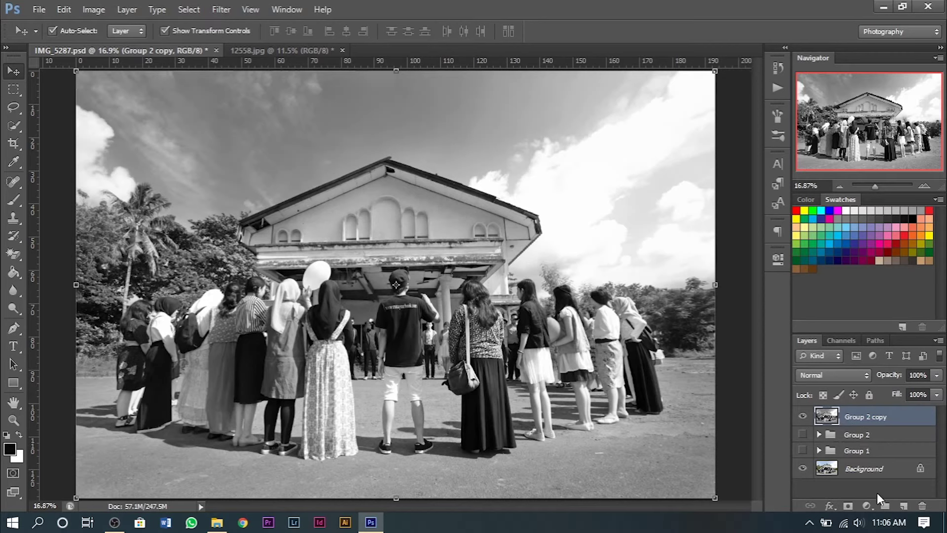
left_click(866, 507)
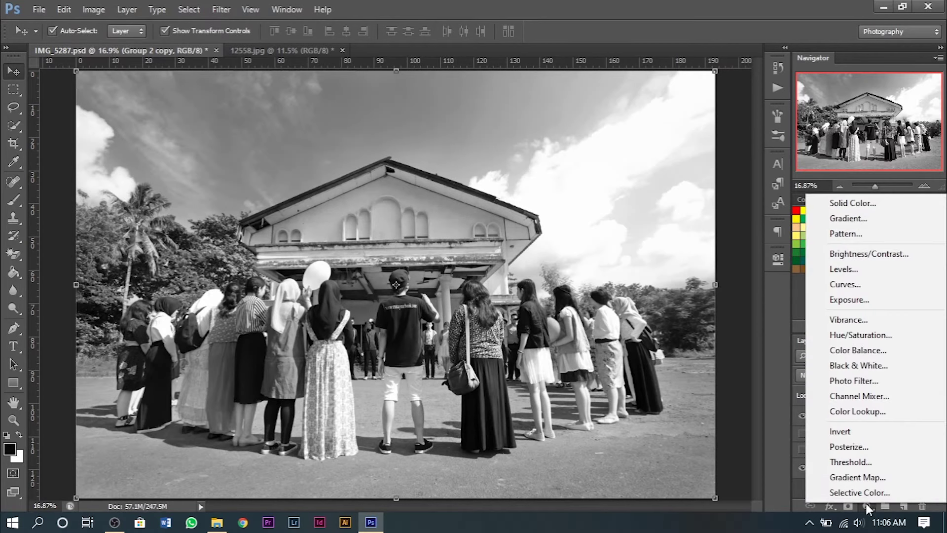
Add a Photo Filter adjustment layer and browse through its filter presets
left_click(861, 382)
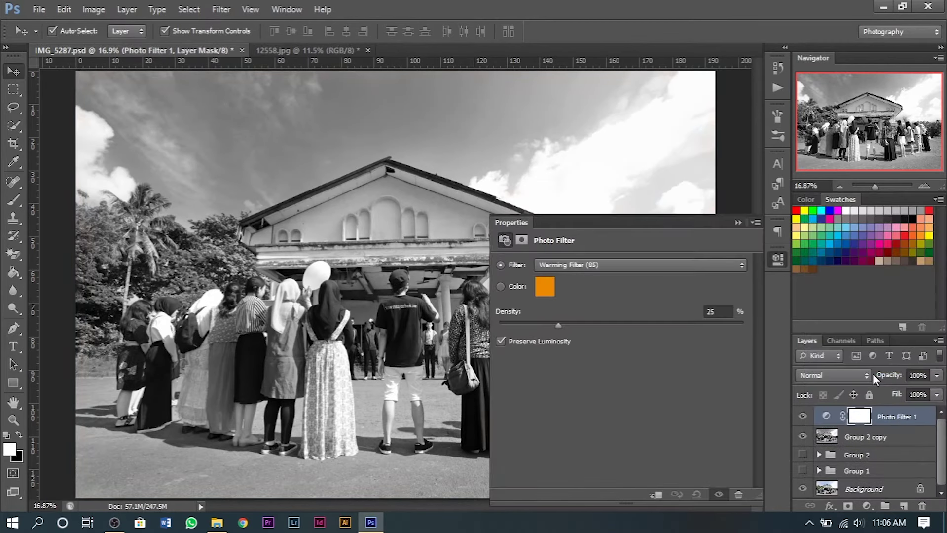
left_click_drag(560, 323, 608, 324)
left_click(678, 264)
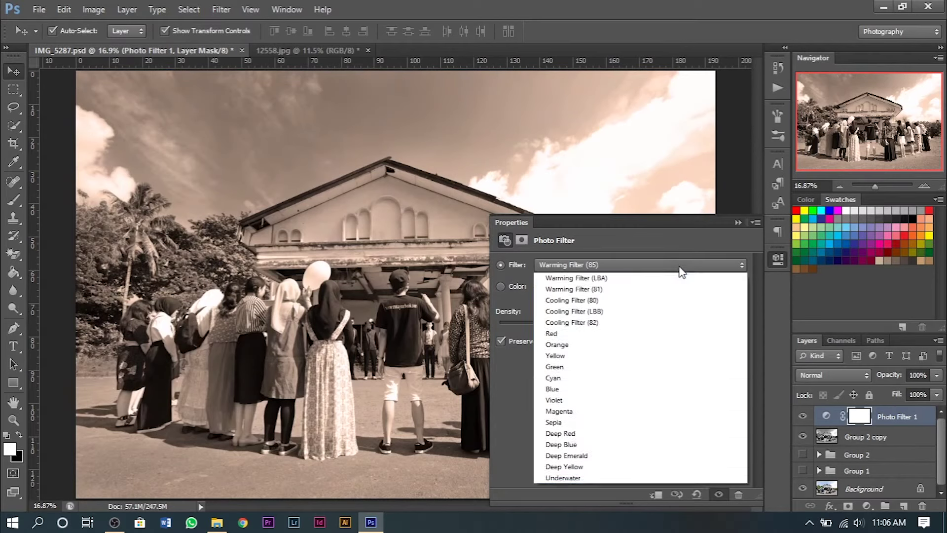
key("Down")
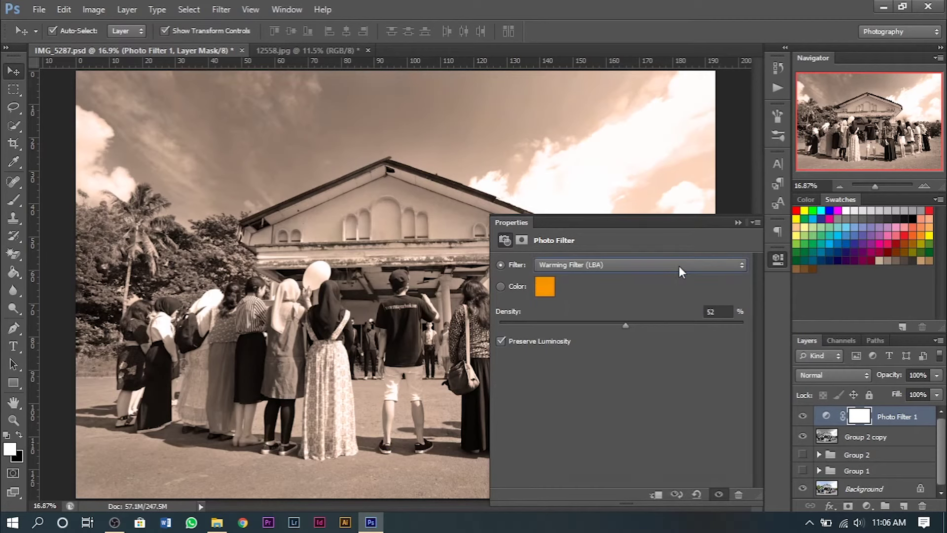
key("Down")
key("Down")
key("Down")
key("Down")
key("Down")
key("Down")
key("Down")
key("Down")
key("Down")
key("Down")
key("Down")
key("Down")
key("Down")
key("Down")
key("Up")
key("Down")
key("Down")
key("Down")
key("Down")
key("Down")
key("Up")
key("Down")
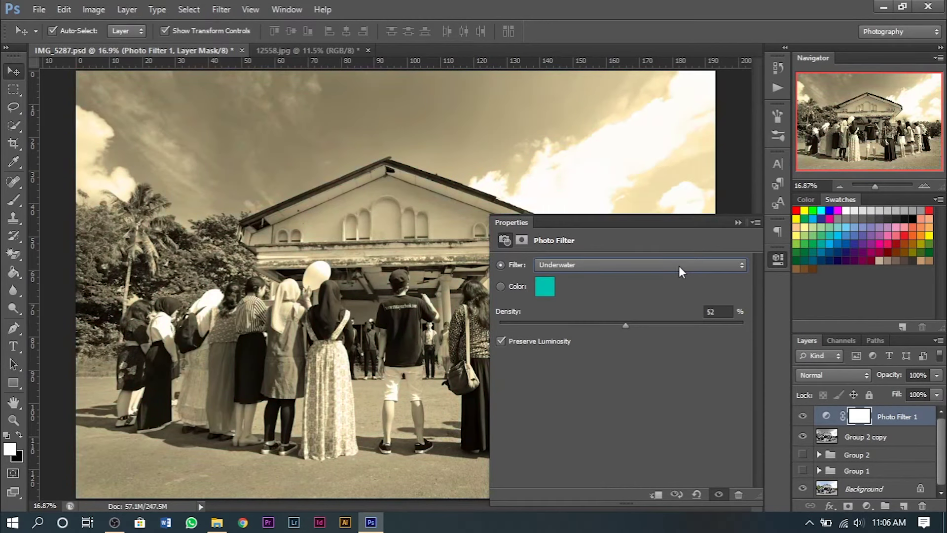
Choose the Warming Filter (LBA) preset and set Density to about 50%
left_click(678, 267)
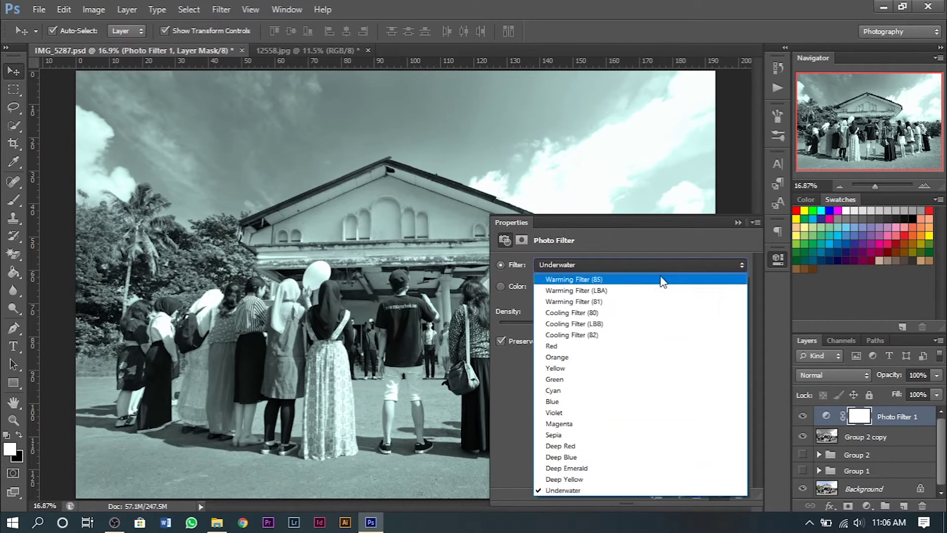
left_click(660, 277)
key("Down")
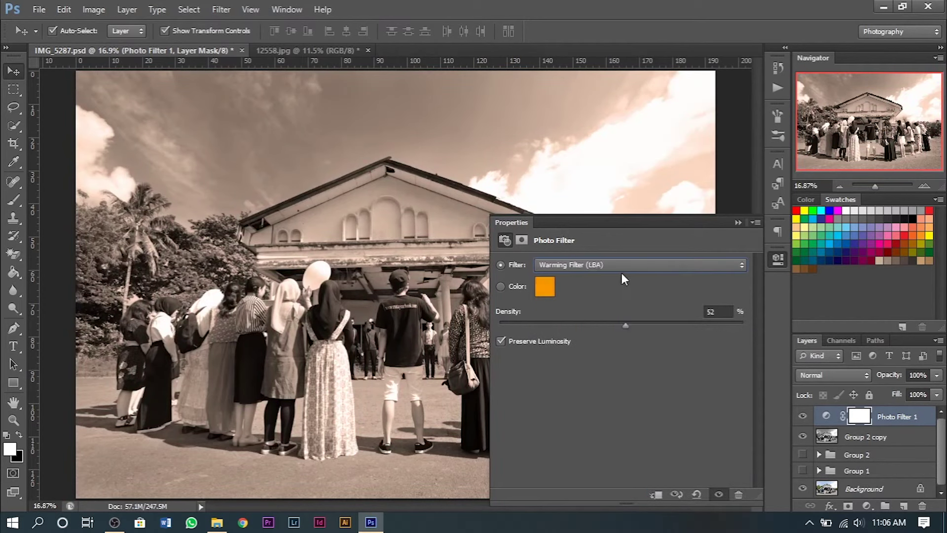
key("Up")
key("Down")
left_click_drag(629, 328, 550, 325)
mouse_move(679, 330)
left_mouse_down()
mouse_move(621, 334)
mouse_move(591, 325)
mouse_move(620, 328)
left_mouse_up()
Fine-tune the density to 40% and toggle the filter on and off to compare
left_click(739, 222)
double_click(826, 416)
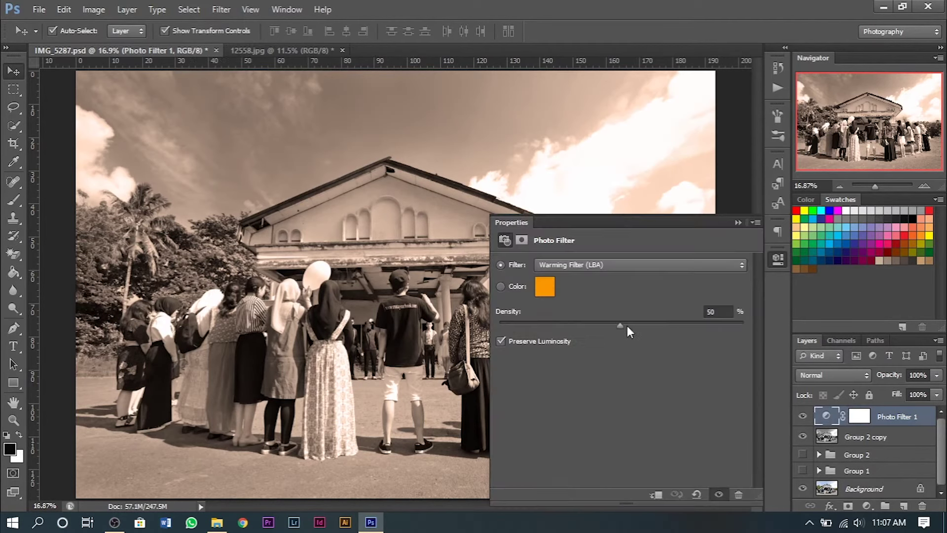
left_click_drag(617, 329, 613, 329)
left_click(738, 223)
left_click(802, 416)
left_click(803, 417)
left_click(802, 417)
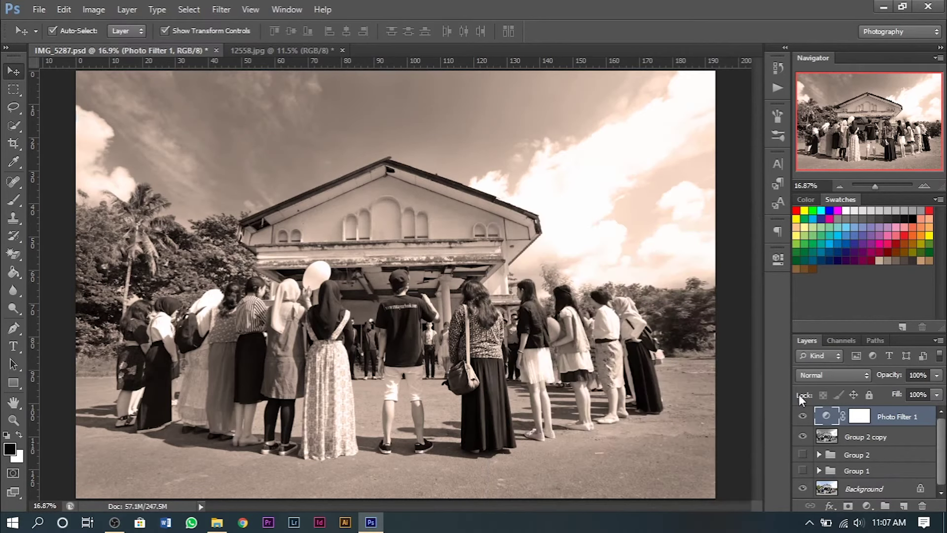
Group the filter and photo as Group 3, merge a duplicate, and hide the original
left_click(886, 438, "shift")
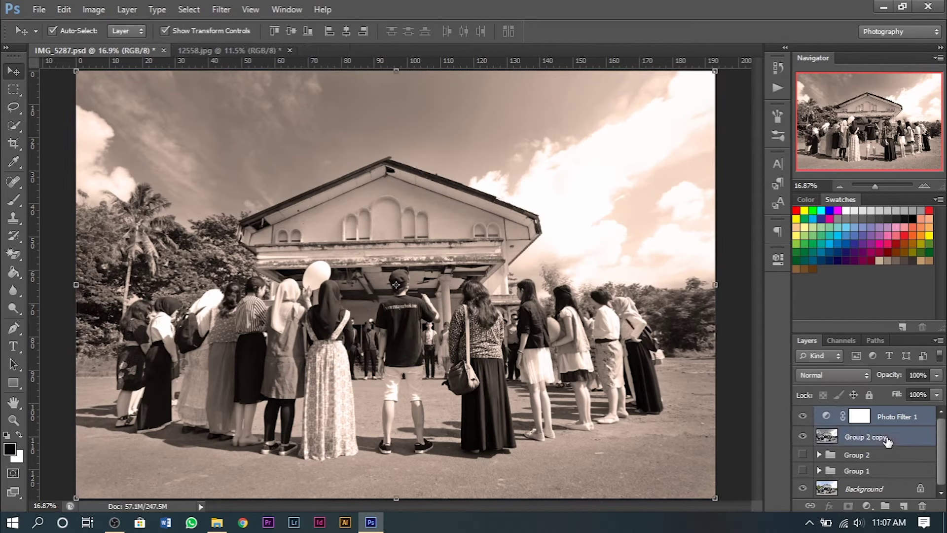
key("ctrl+g")
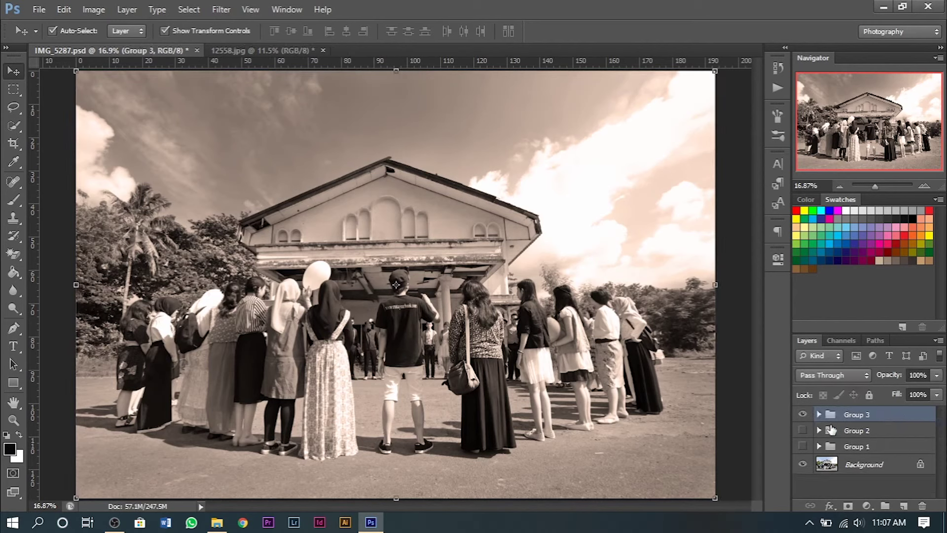
right_click(856, 417)
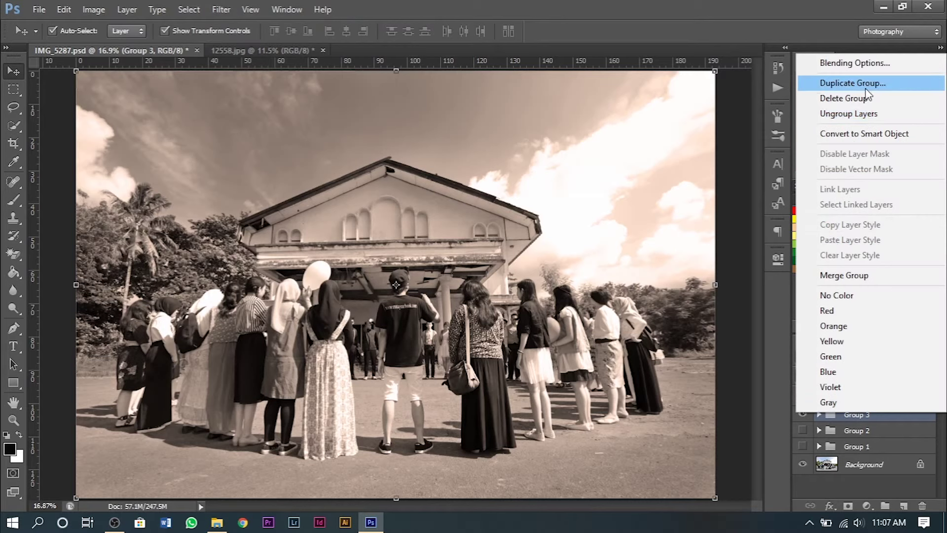
left_click(852, 83)
key("Return")
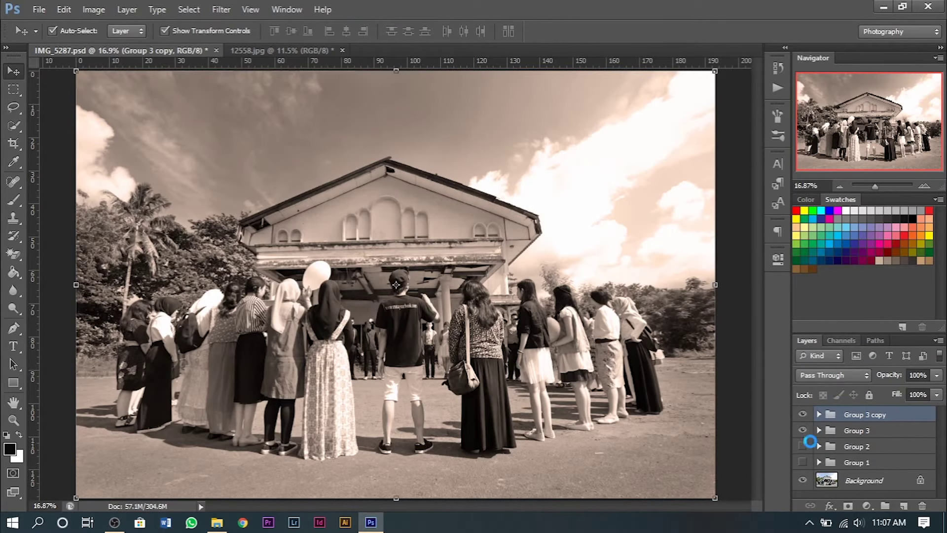
key("ctrl+e")
left_click(803, 435)
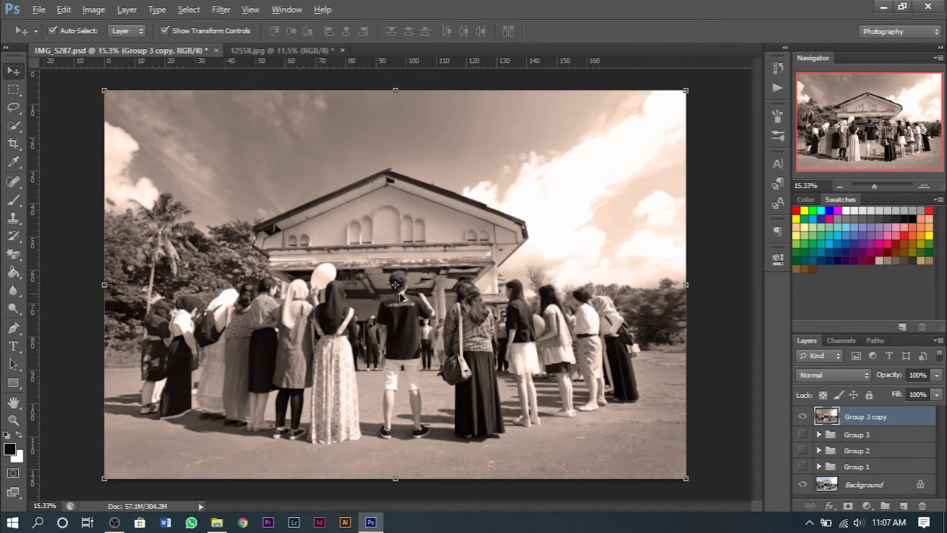
left_click(738, 206)
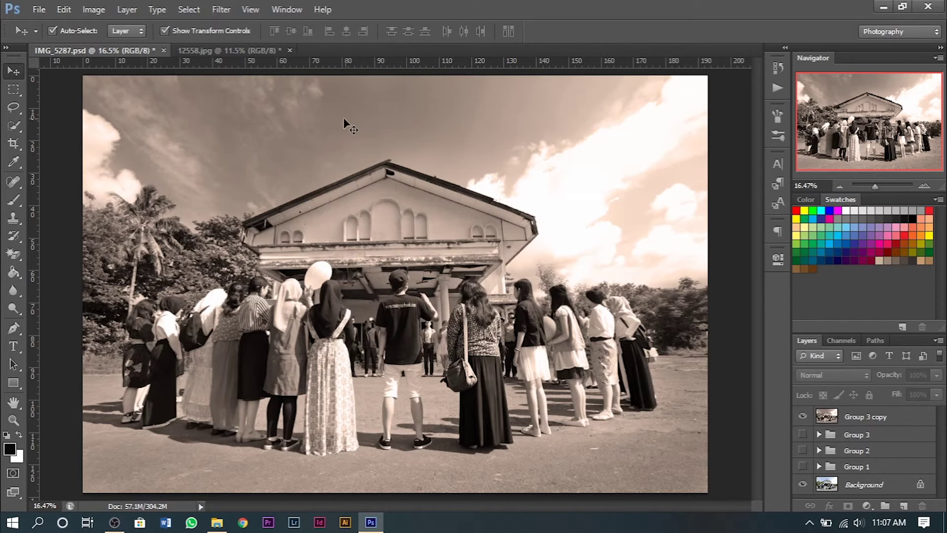
Draw the square frame custom shape across the centre of the photo
left_click(13, 380)
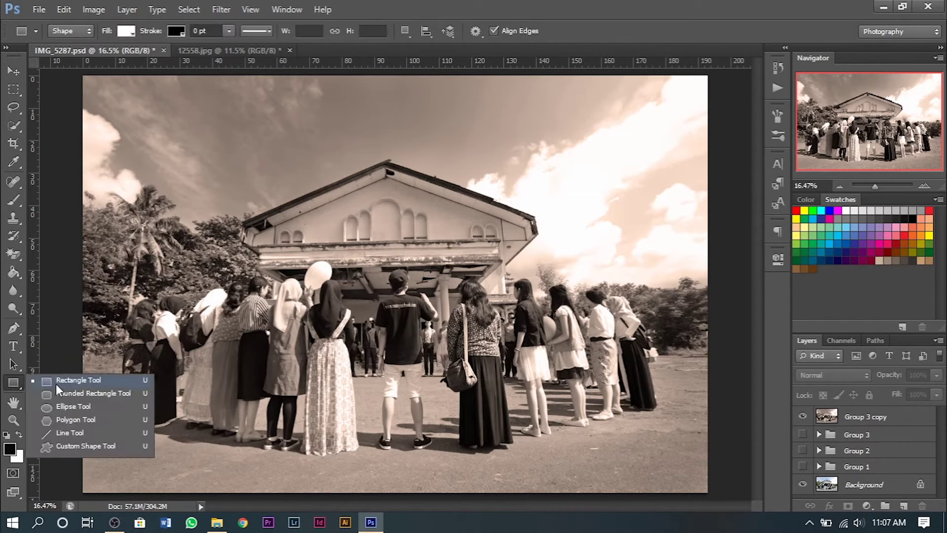
left_click(81, 446)
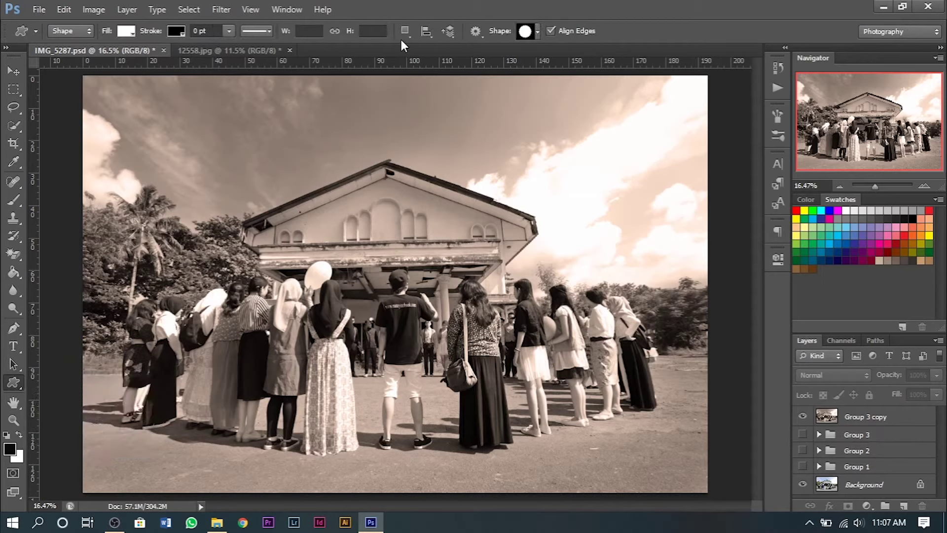
left_click(532, 31)
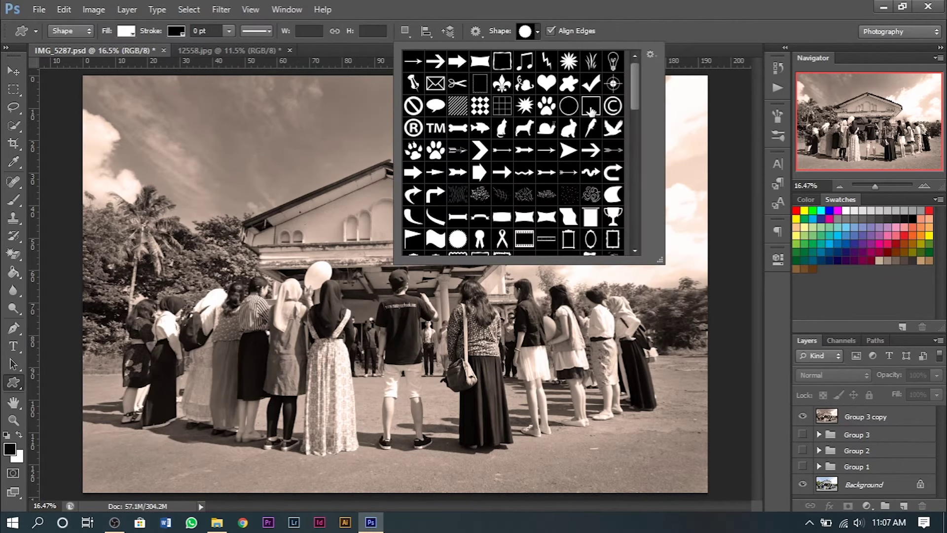
left_click(591, 108)
left_click(537, 32)
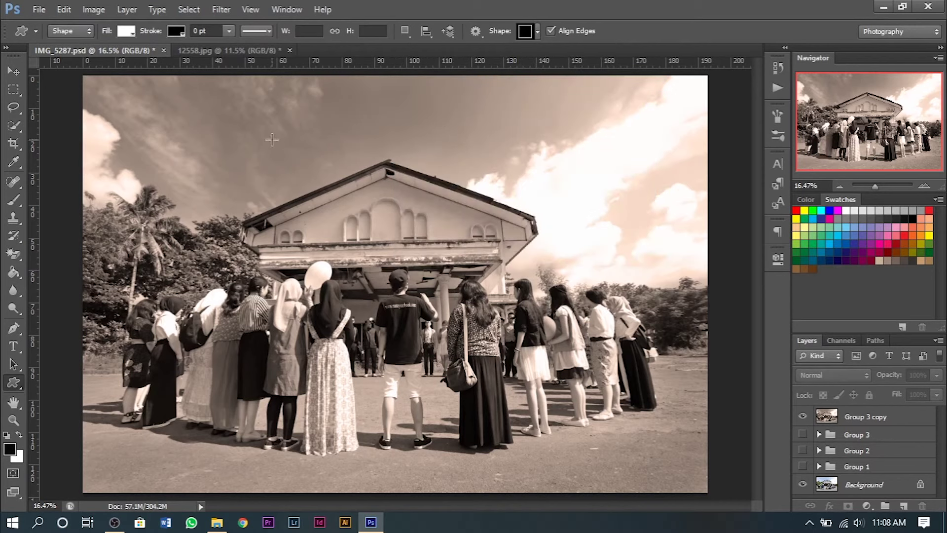
mouse_move(239, 143)
left_mouse_down()
mouse_move(369, 240)
mouse_move(793, 453)
left_mouse_up()
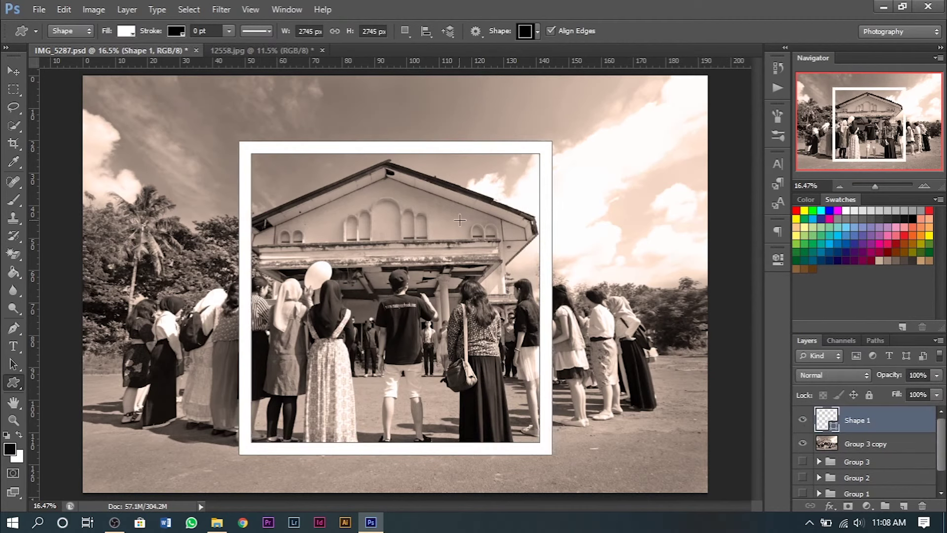
Nudge the frame and try rotating it into a diamond, undoing the rotation both times
key("v")
left_click_drag(503, 157, 498, 140)
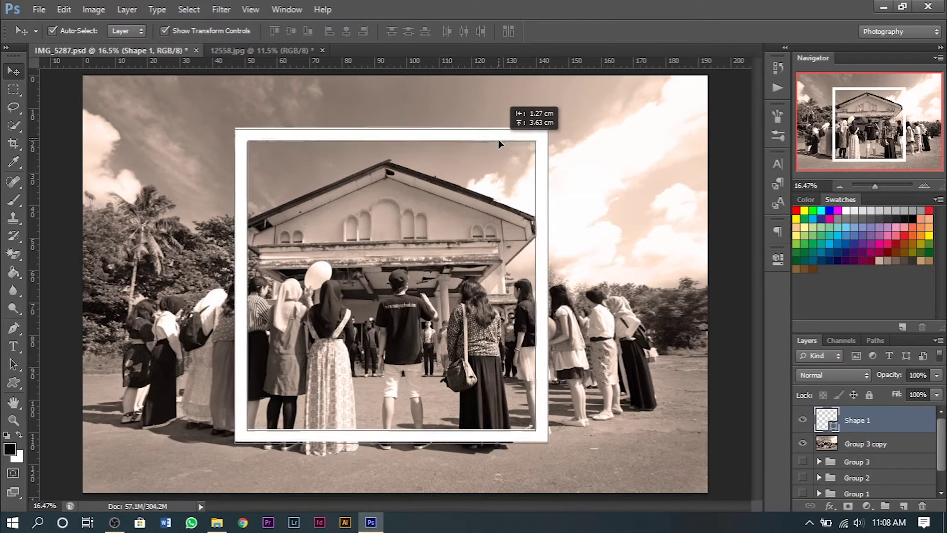
left_click_drag(561, 129, 600, 296)
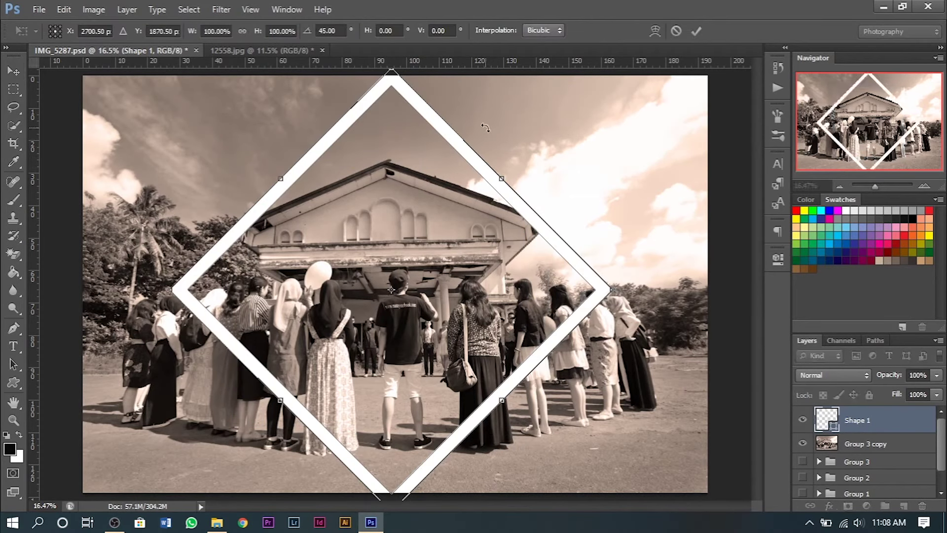
scroll(444, 191, "down", 2)
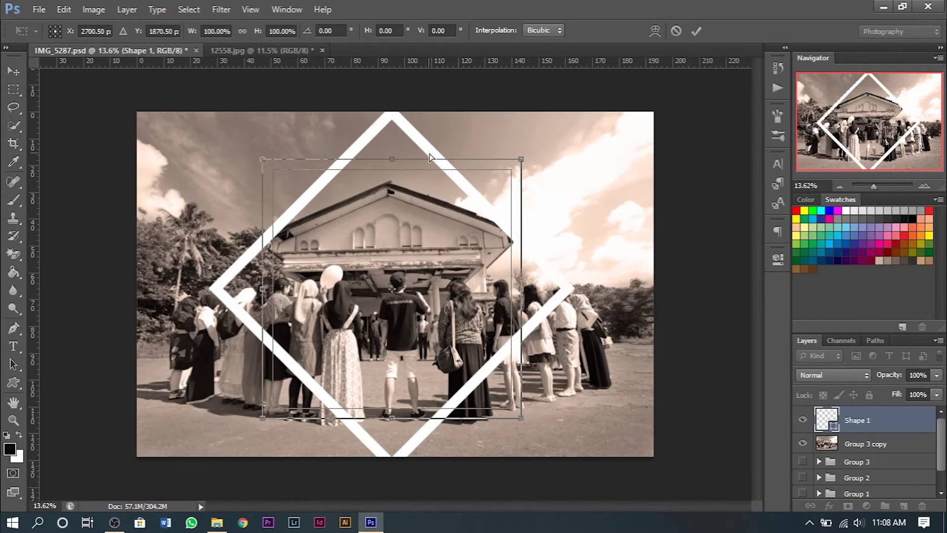
key("ctrl+z")
key("Return")
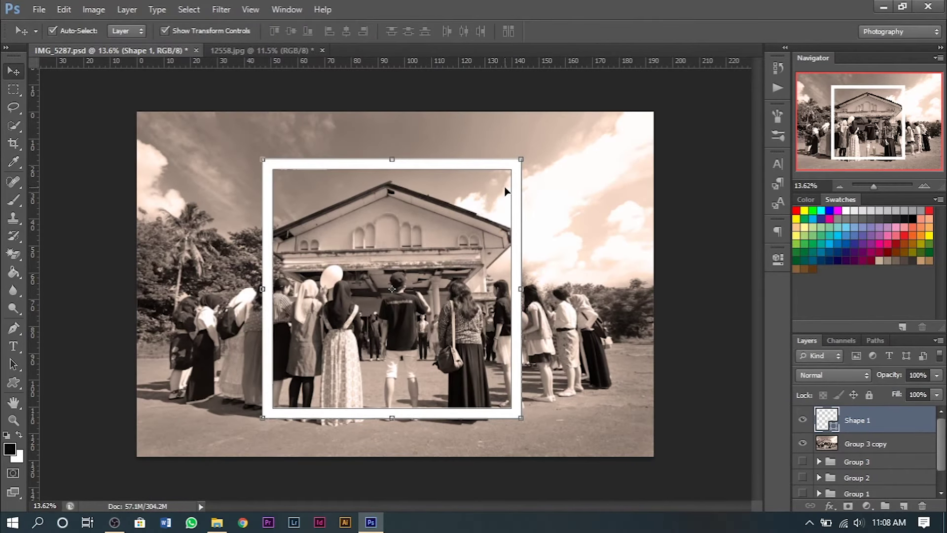
key("ctrl+t")
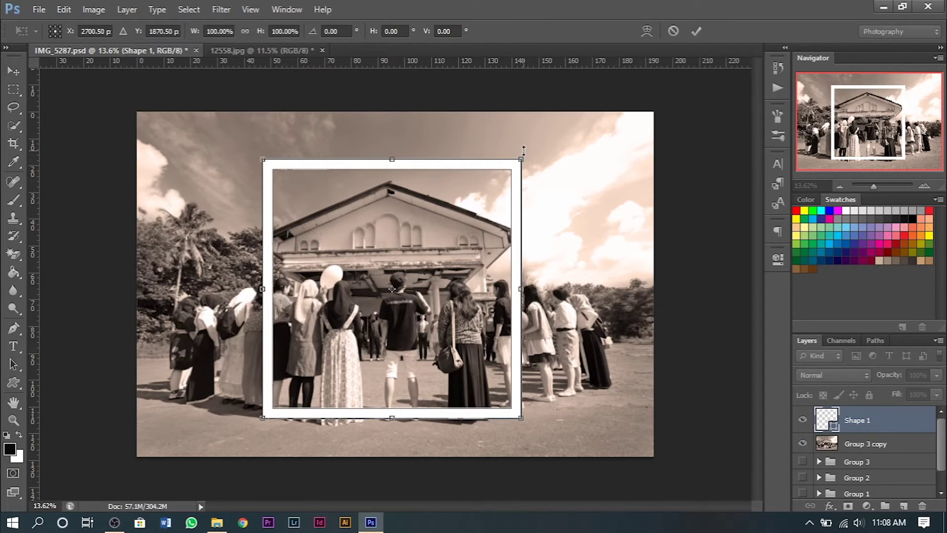
left_click_drag(535, 153, 556, 285)
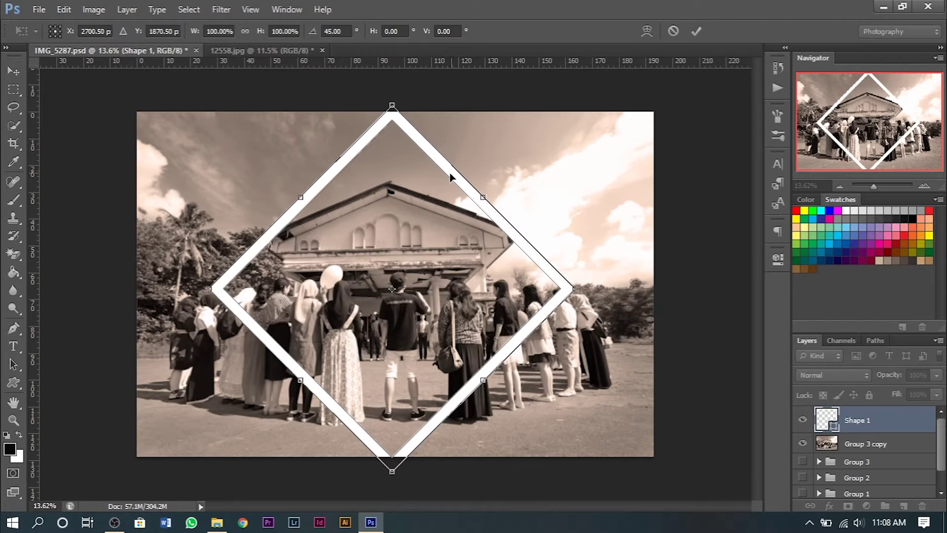
key("ctrl+z")
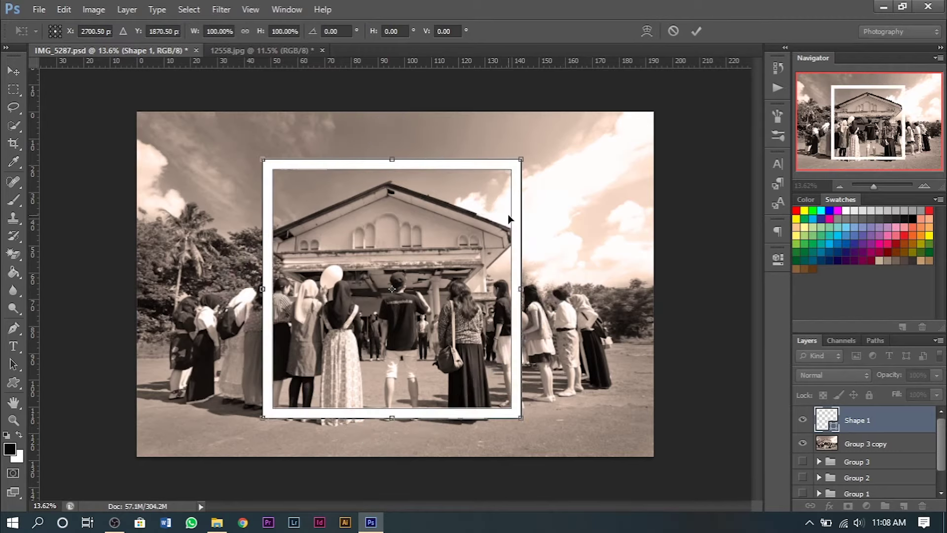
Widen and shorten the frame around the central group and commit the transform
left_click_drag(514, 206, 514, 205)
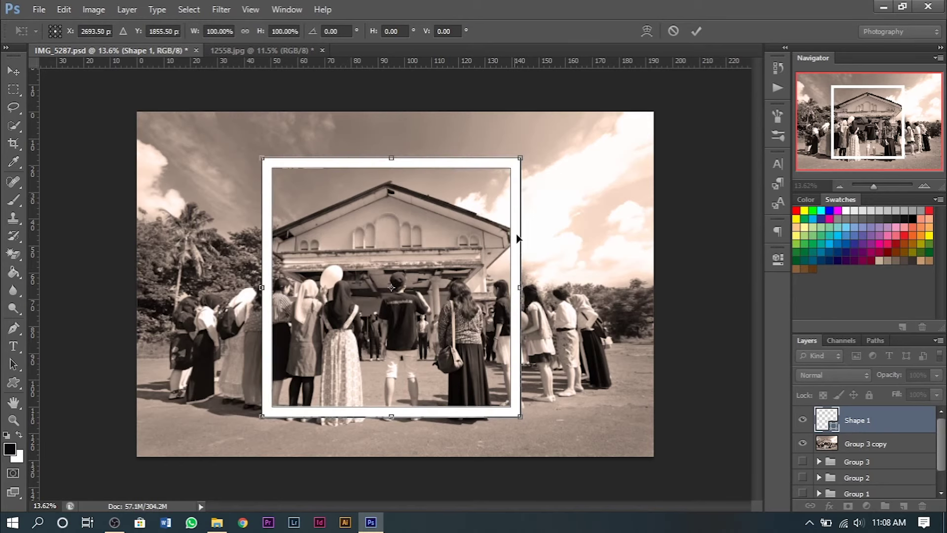
left_click_drag(518, 287, 520, 287)
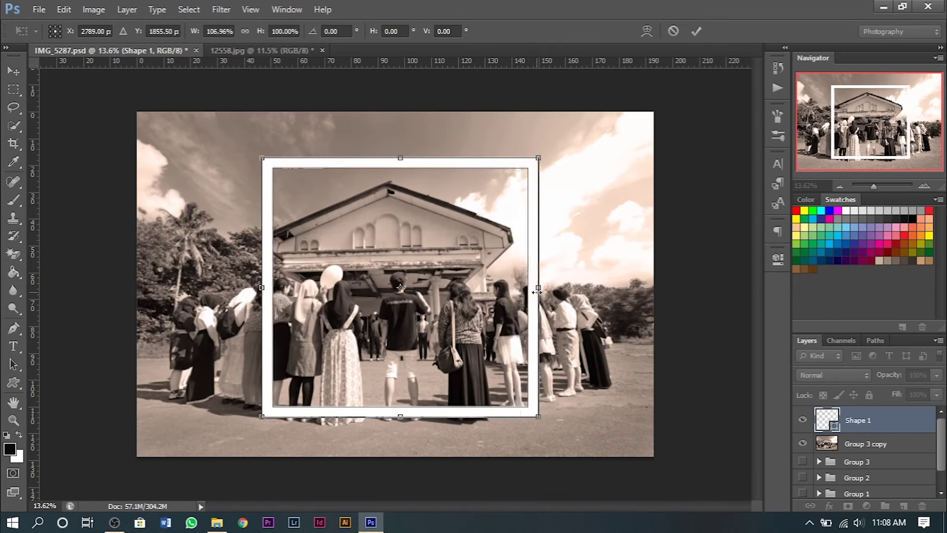
left_click_drag(522, 157, 492, 187)
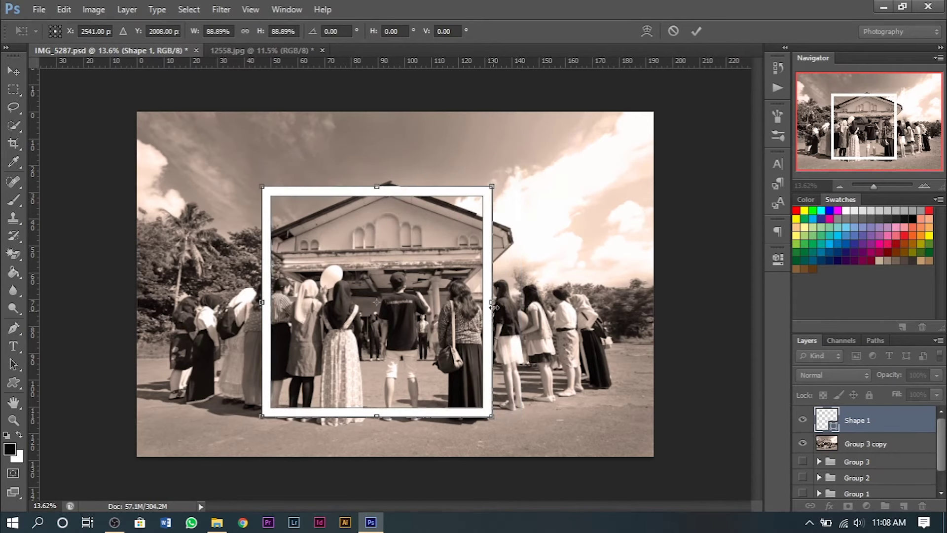
left_click_drag(494, 307, 532, 303)
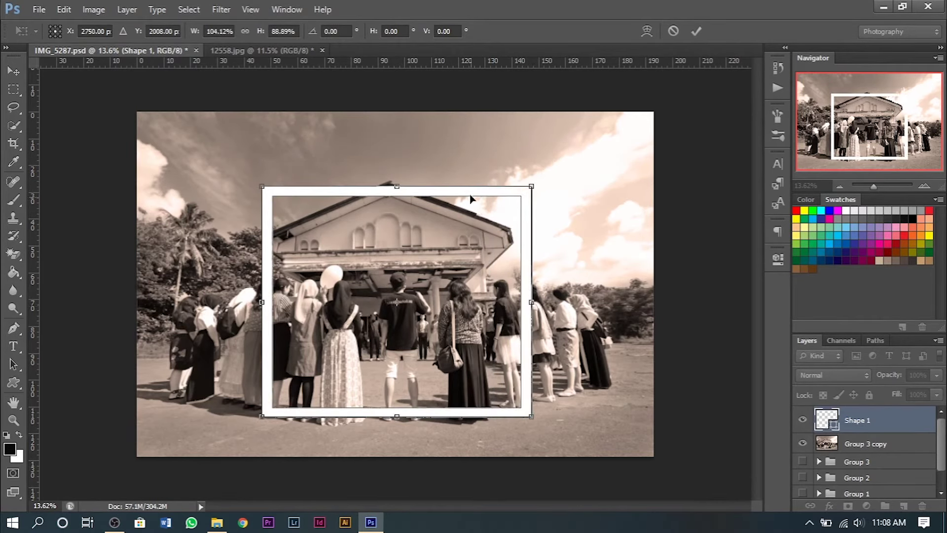
left_click_drag(472, 199, 461, 186)
left_click_drag(521, 289, 555, 289)
left_click_drag(499, 284, 494, 262)
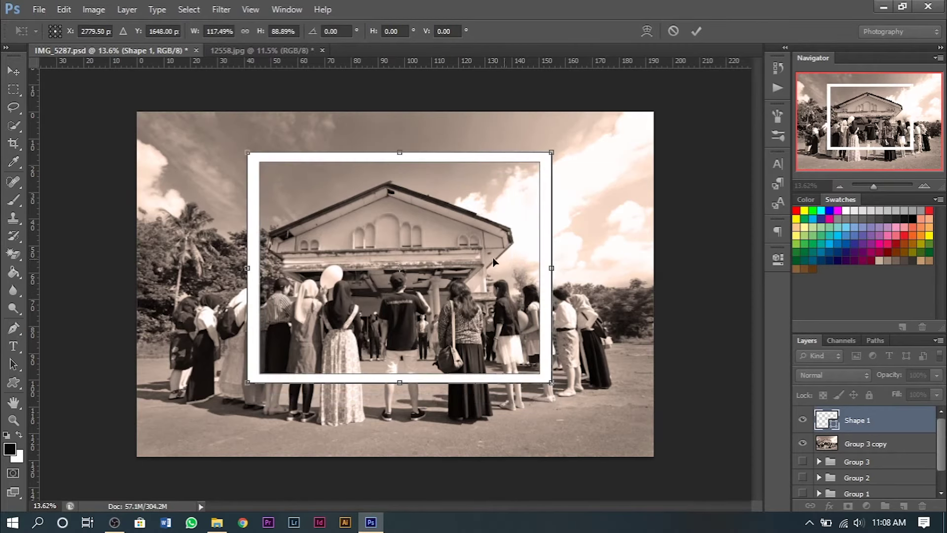
left_click_drag(248, 268, 232, 268)
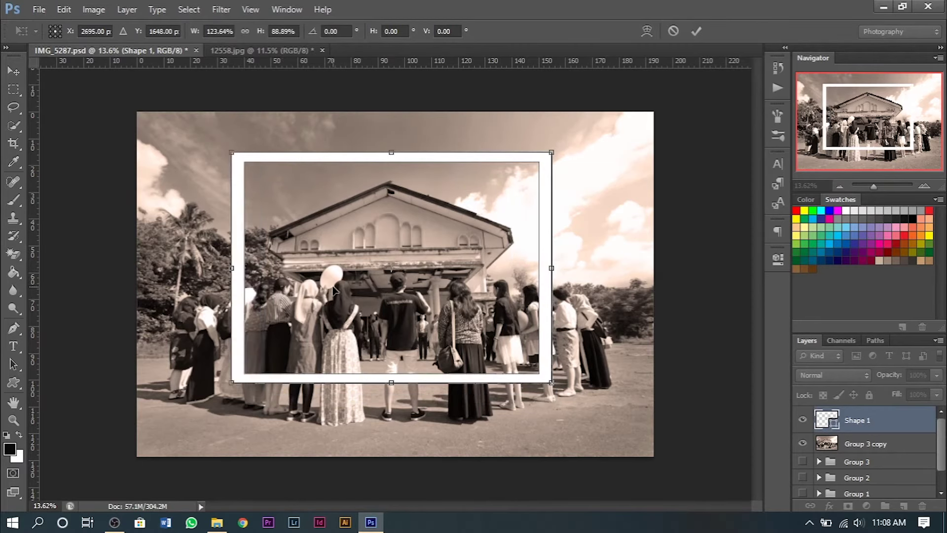
left_click_drag(420, 161, 438, 164)
left_click_drag(440, 166, 393, 169)
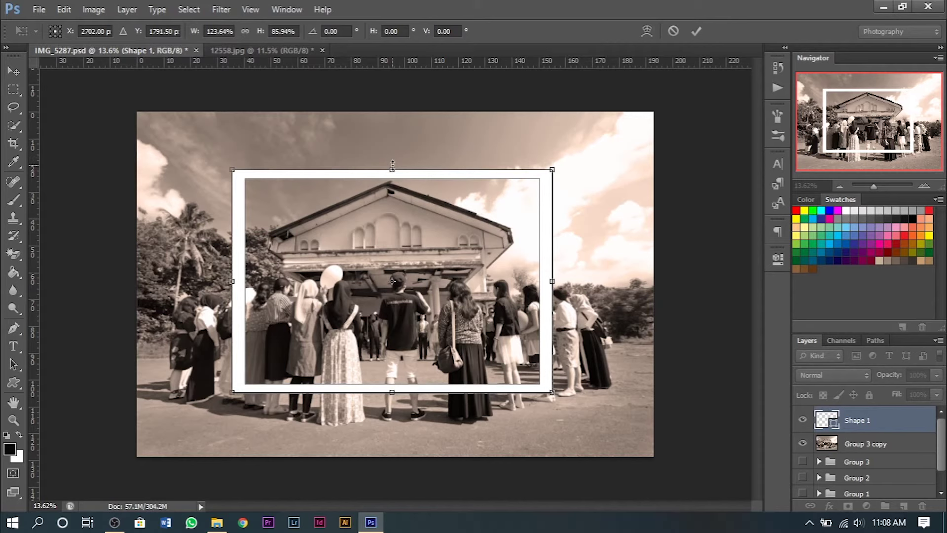
key("Return")
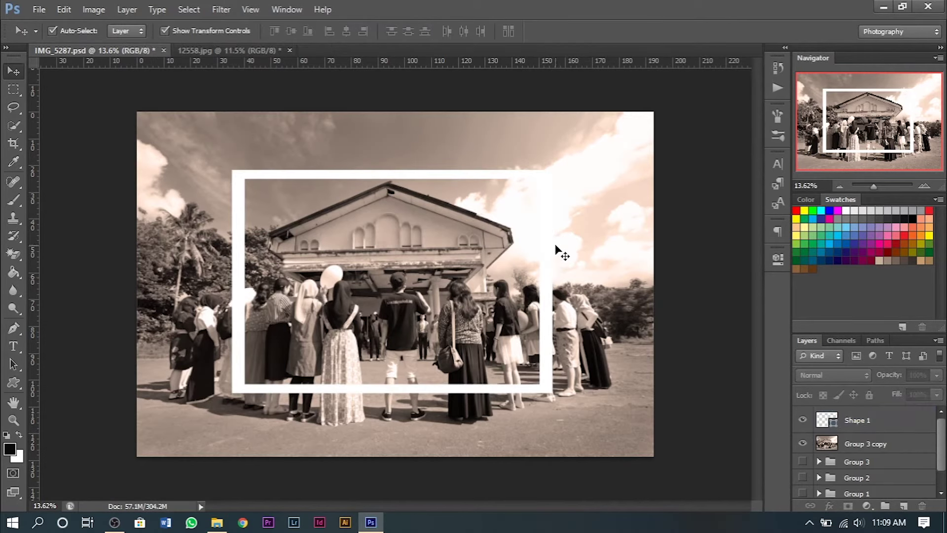
Align the frame's horizontal centre with Group 3 copy
left_click(549, 257)
left_click(617, 214, "shift")
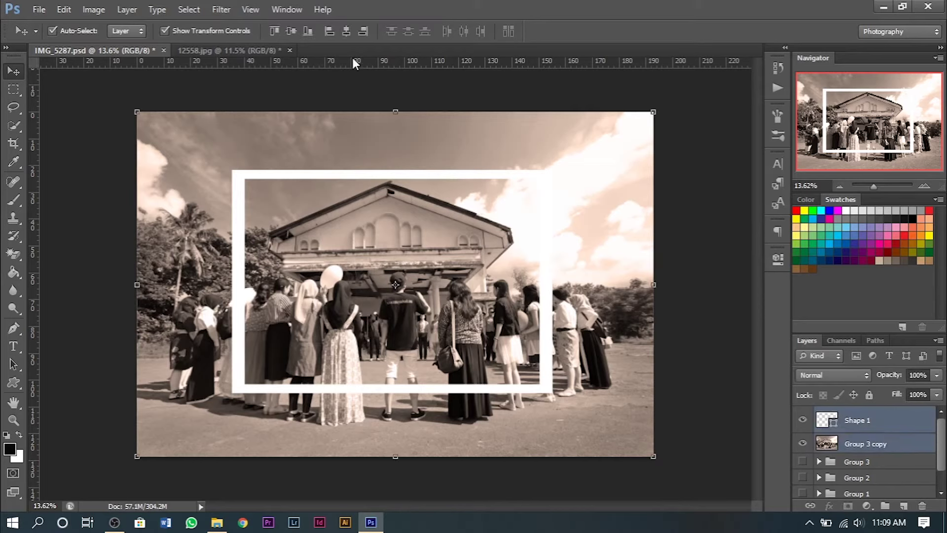
left_click(344, 31)
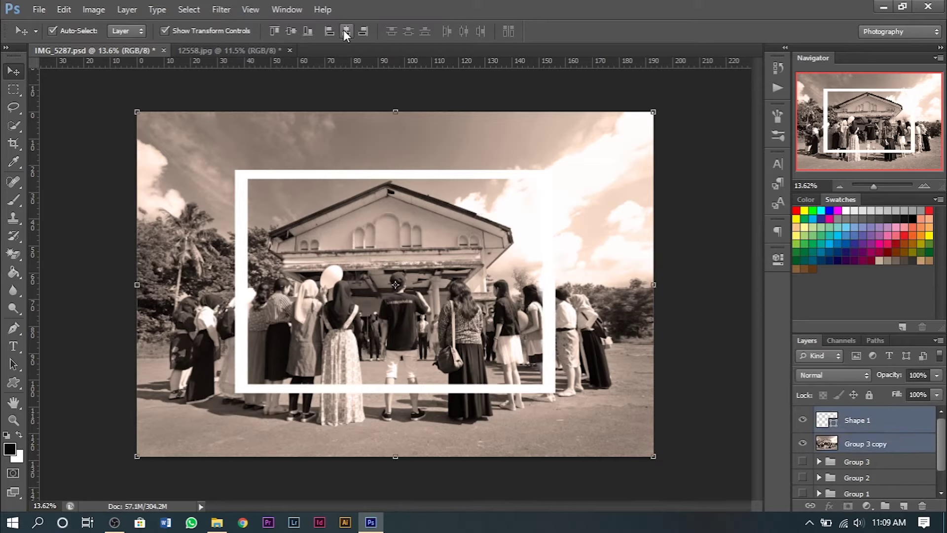
left_click(693, 295)
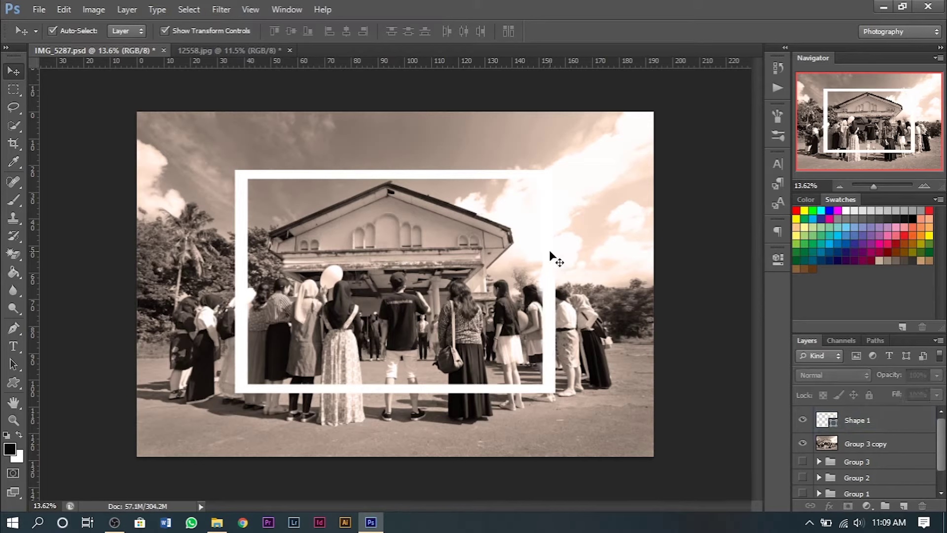
left_click(551, 358)
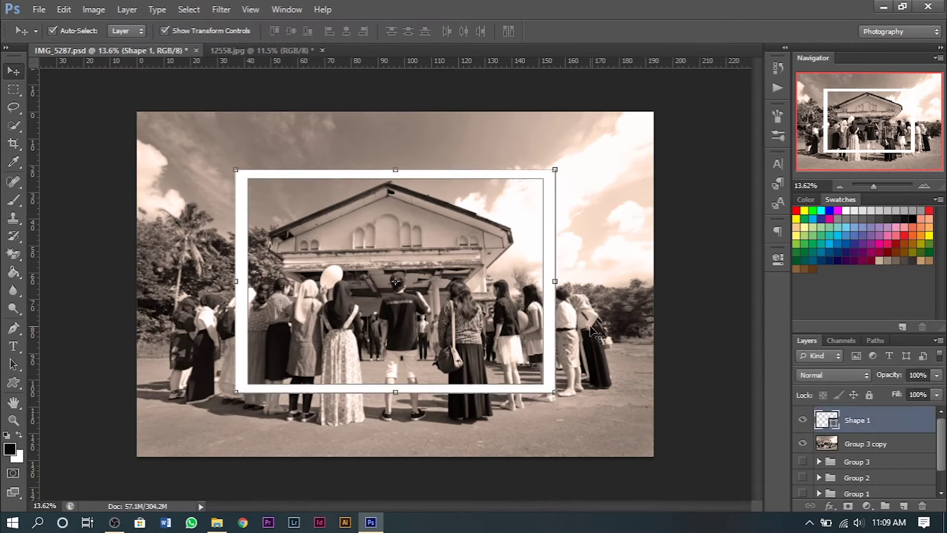
left_click(696, 340)
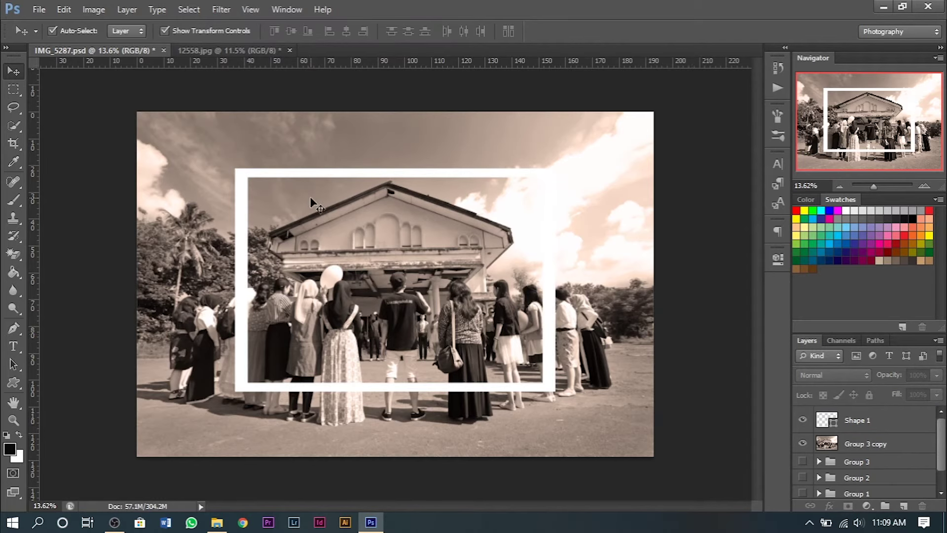
scroll(310, 196, "up", 1)
scroll(311, 199, "up", 1)
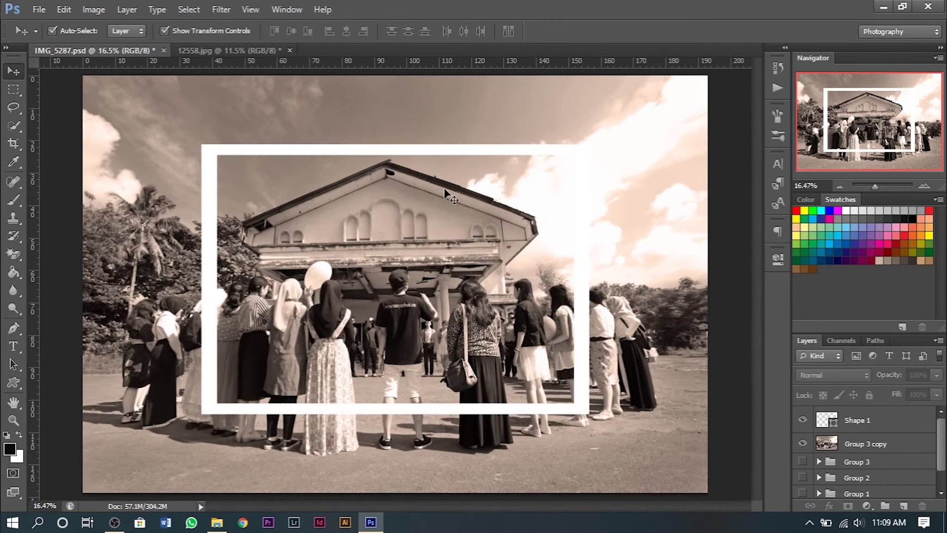
Scale the frame smaller and taller, commit it, and rasterize the Shape 1 layer
left_click(444, 155)
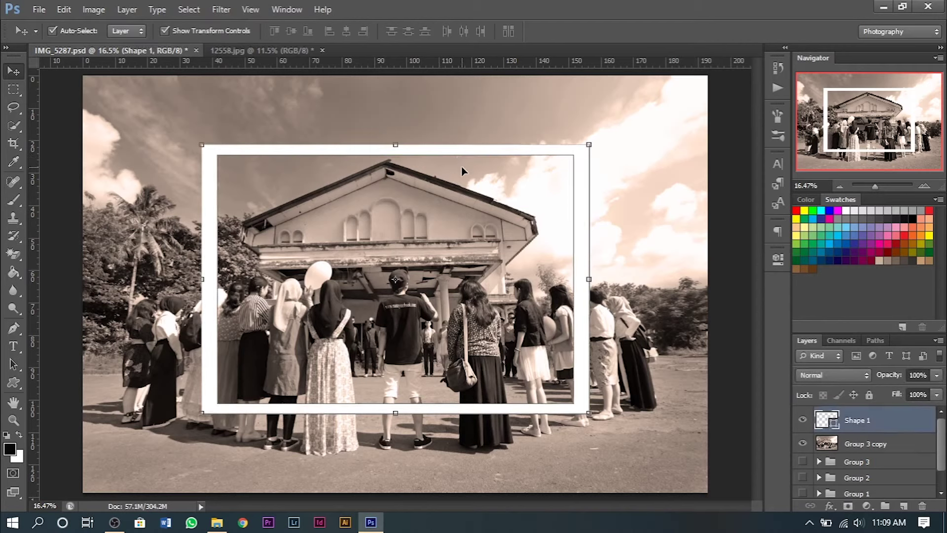
key("ctrl+alt+z")
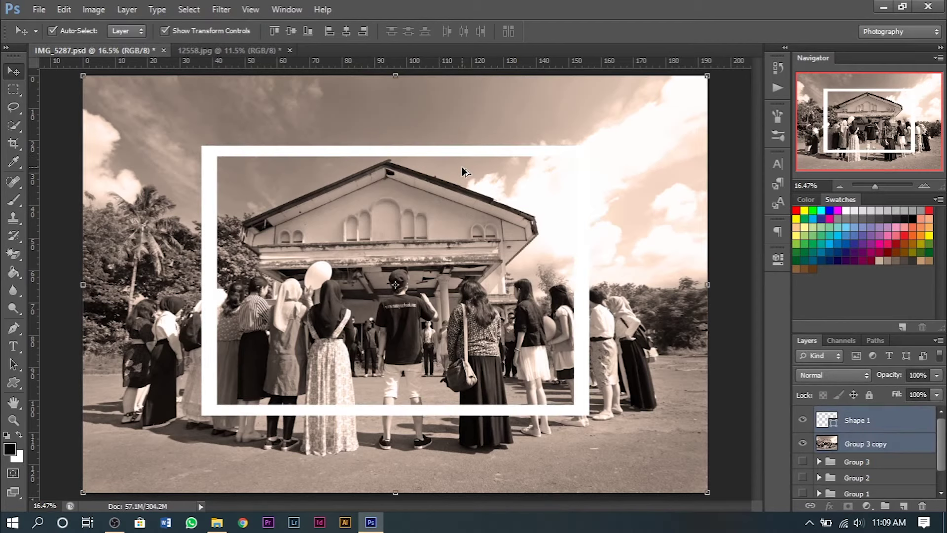
key("ctrl+alt+z")
key("ctrl+alt+z")
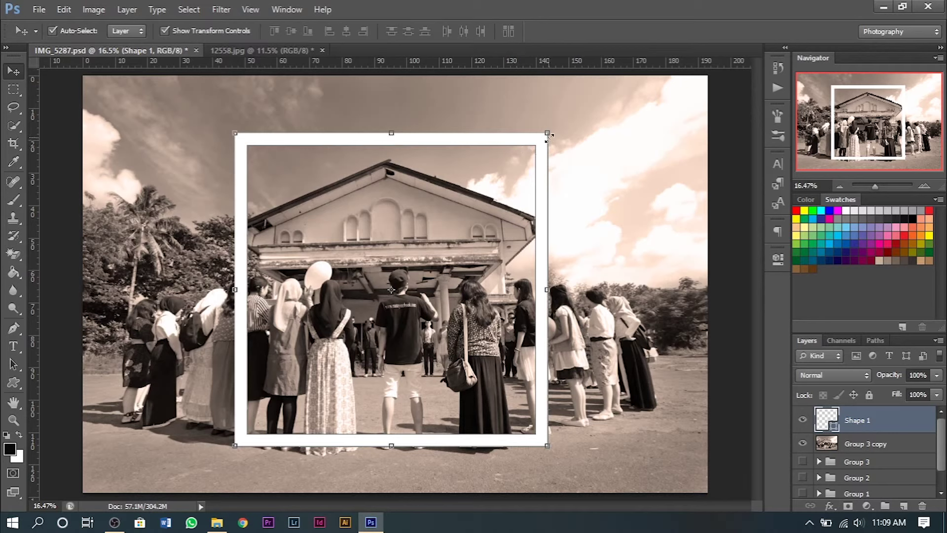
left_click_drag(548, 134, 529, 156)
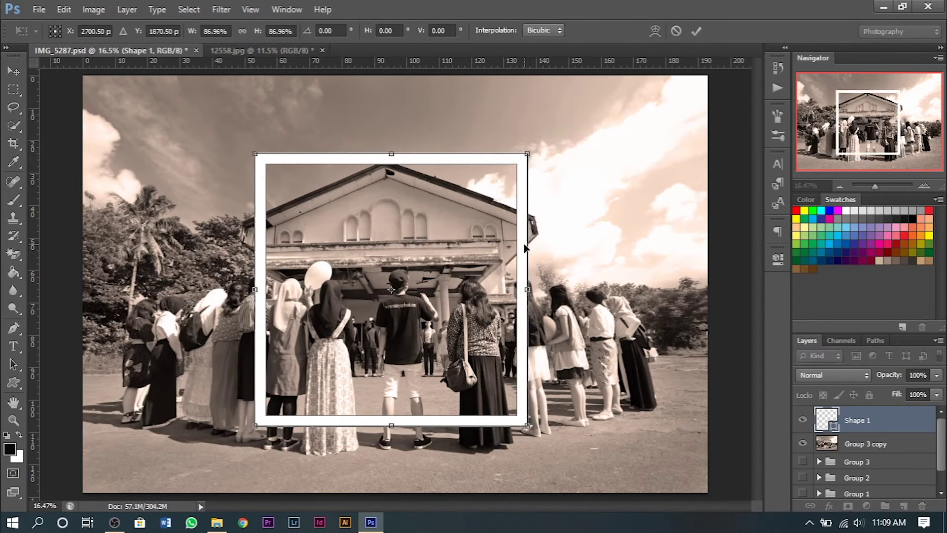
key("Return")
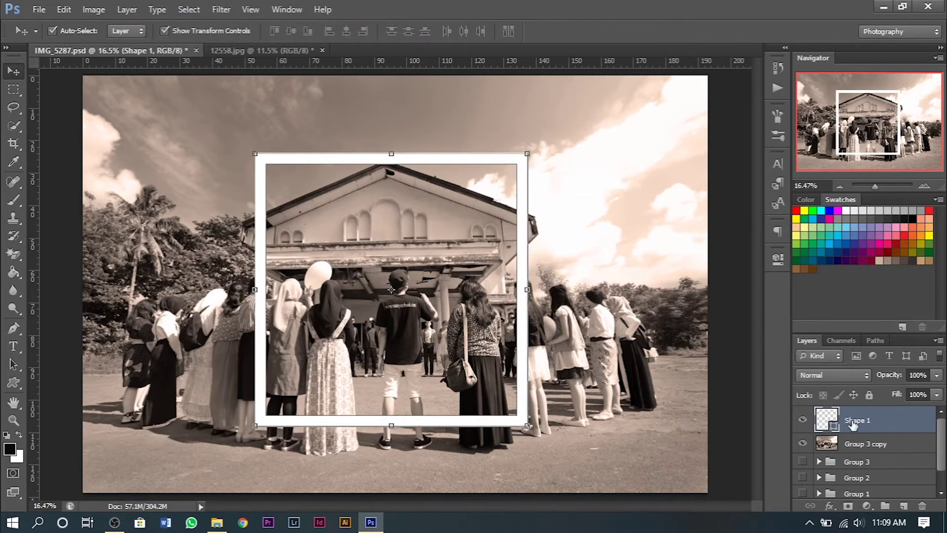
right_click(855, 425)
left_click(759, 138)
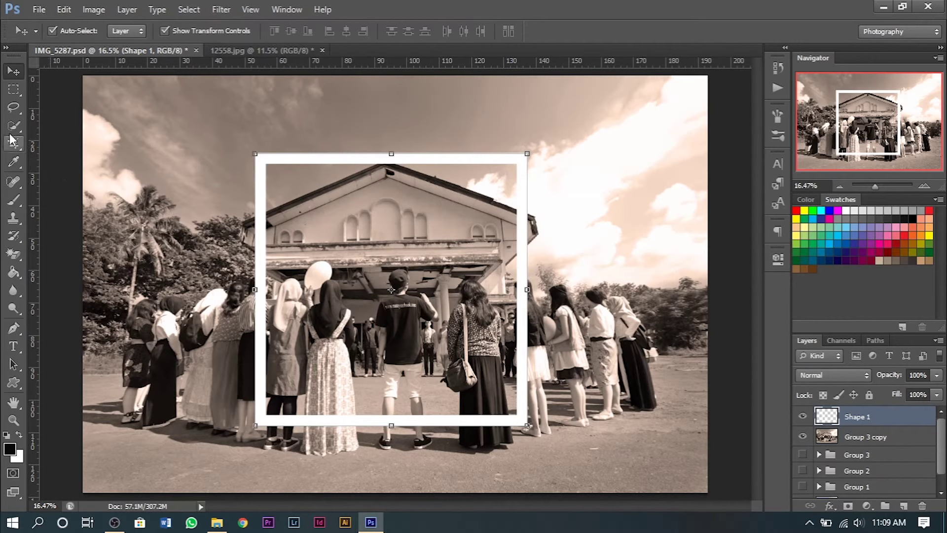
Delete a vertical strip from the middle of the frame with the Rectangular Marquee
left_click(15, 89)
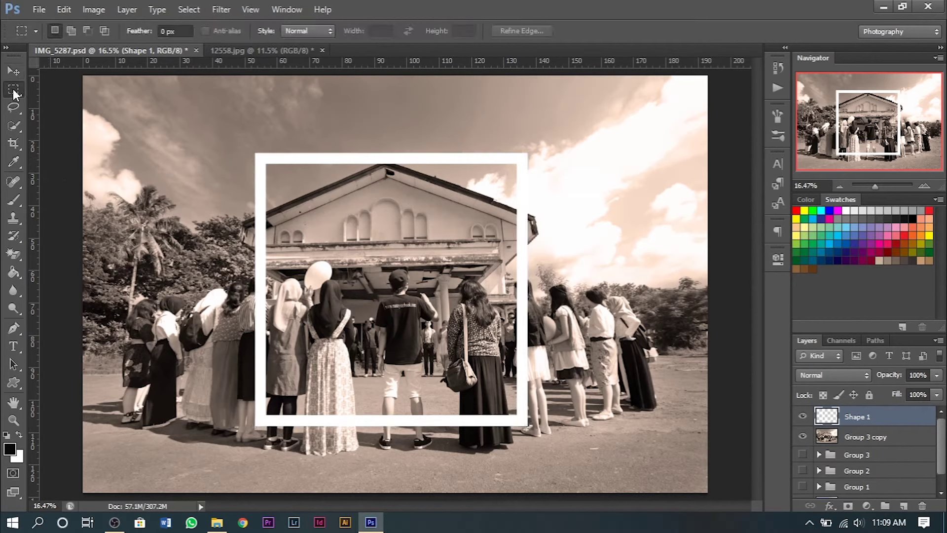
right_click(13, 89)
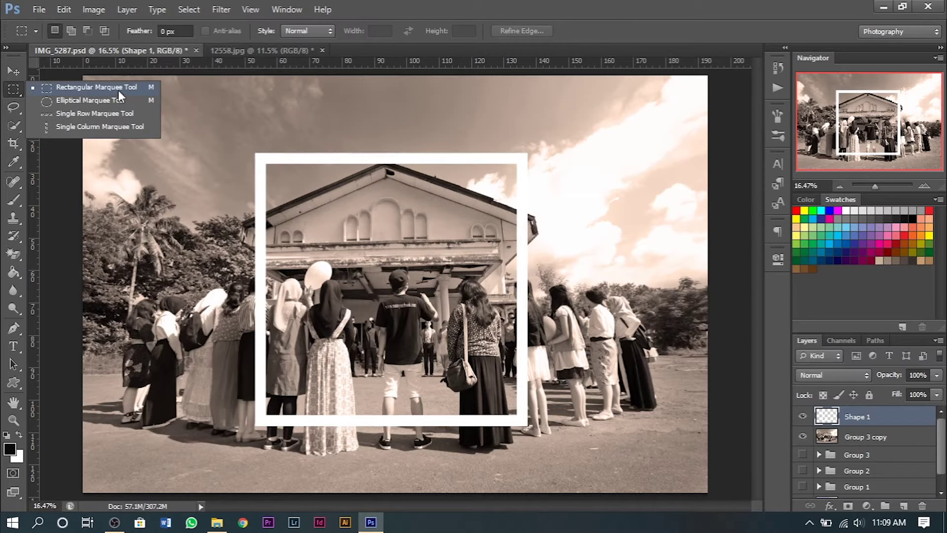
left_click(134, 87)
left_click_drag(385, 132, 422, 464)
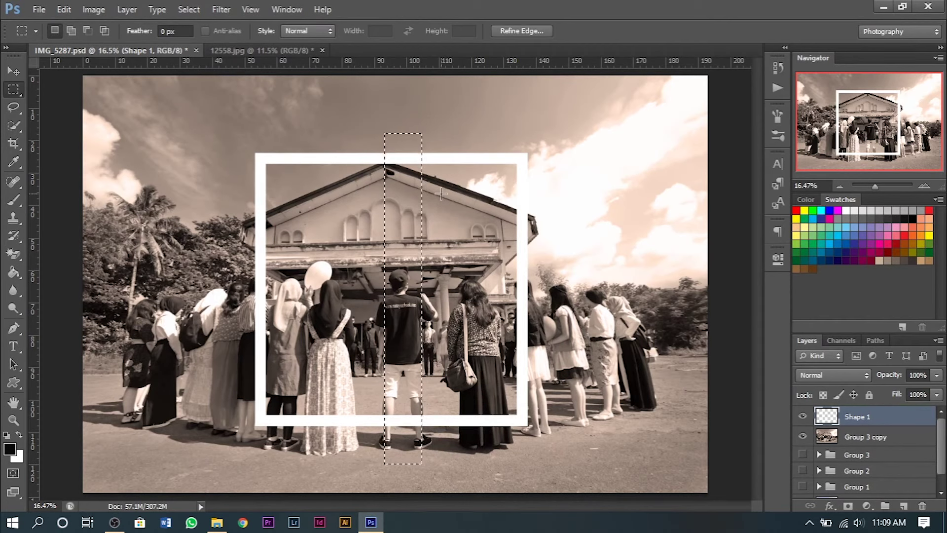
key("Delete")
key("ctrl+d")
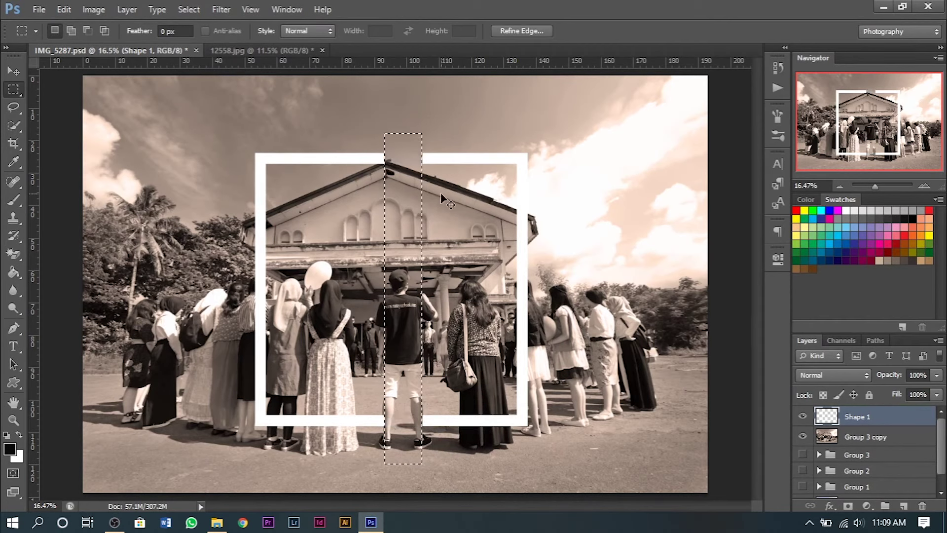
Move the frame's right half farther right and its left half farther left
key("v")
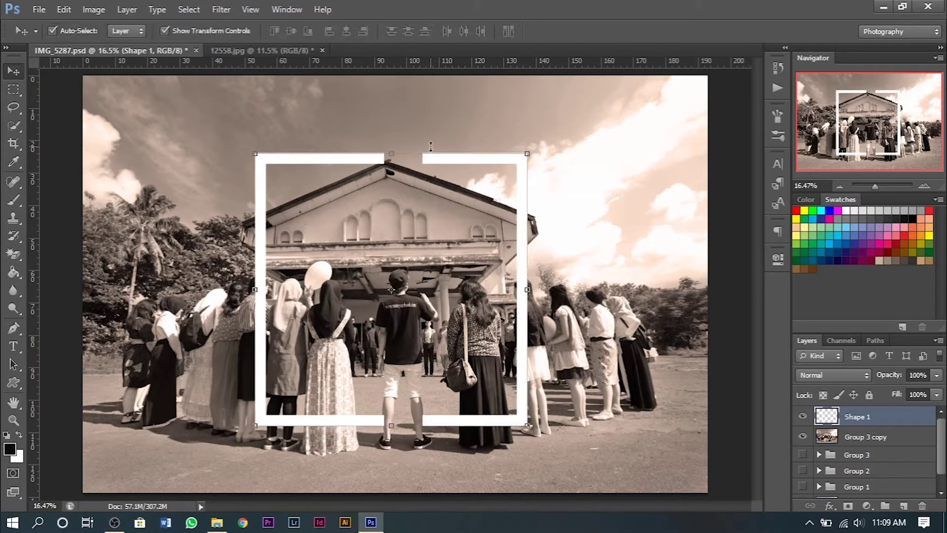
key("m")
left_click_drag(413, 131, 545, 463)
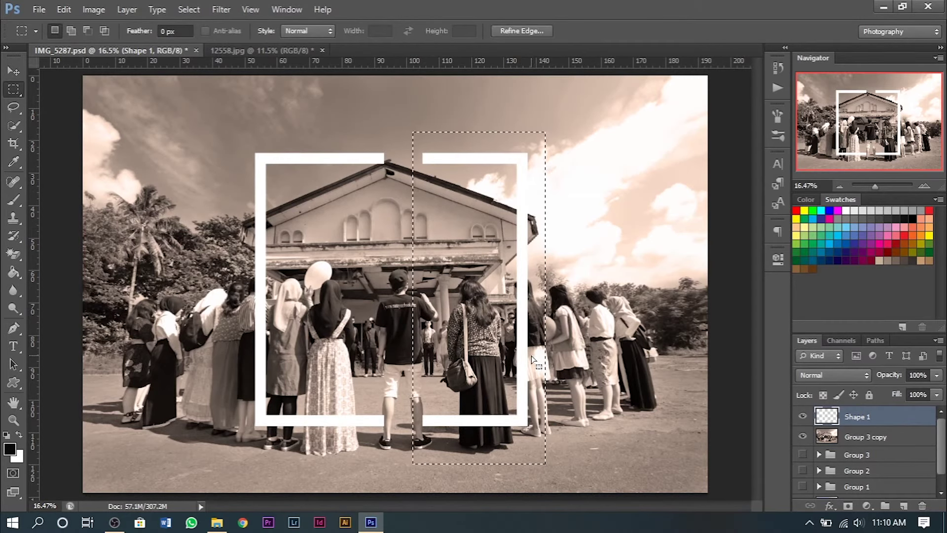
key("v")
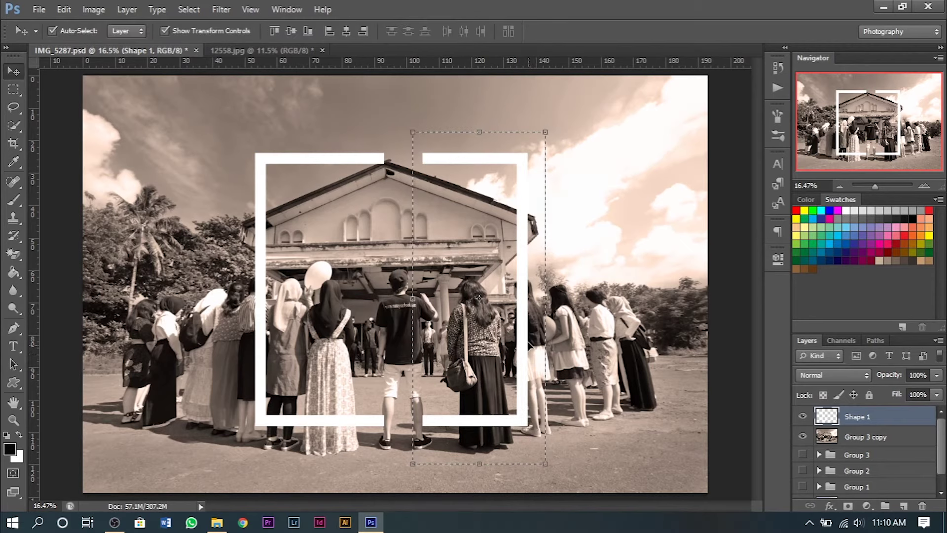
left_click_drag(525, 341, 602, 338)
key("ctrl+d")
key("m")
left_click_drag(231, 135, 411, 457)
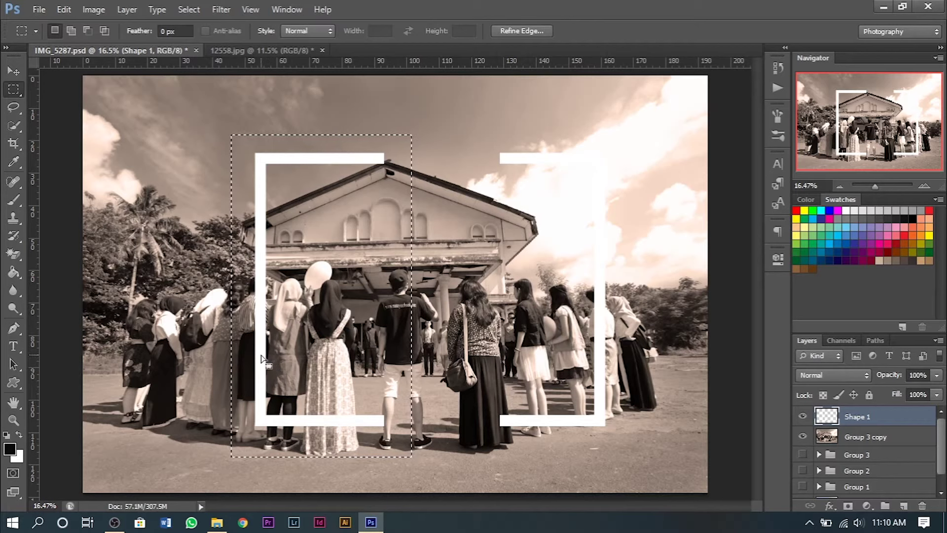
key("v")
left_click_drag(262, 358, 206, 352)
key("ctrl+d")
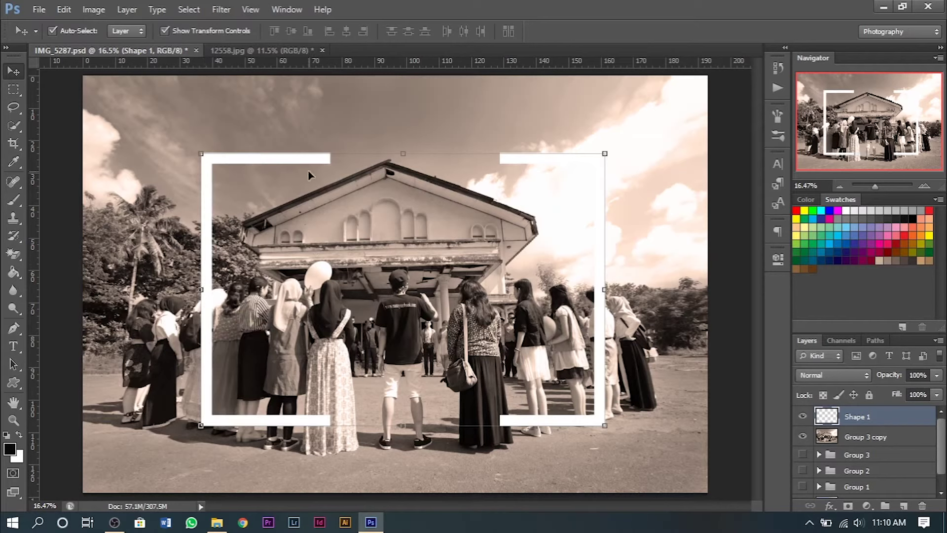
Stretch a strip of the frame's top and bottom edges to bridge the gaps
key("m")
left_click_drag(295, 131, 341, 448)
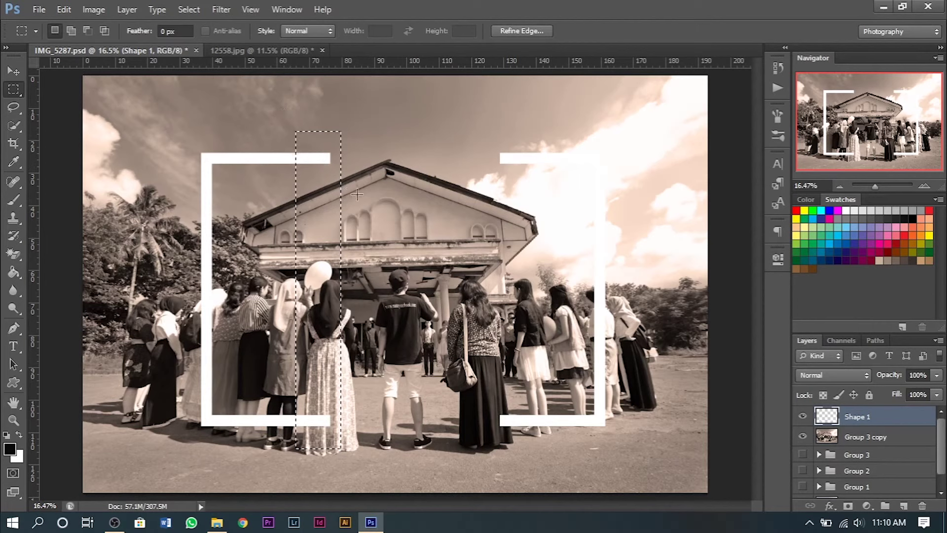
key("ctrl+t")
mouse_move(344, 291)
left_mouse_down()
mouse_move(556, 301)
mouse_move(578, 291)
left_mouse_up()
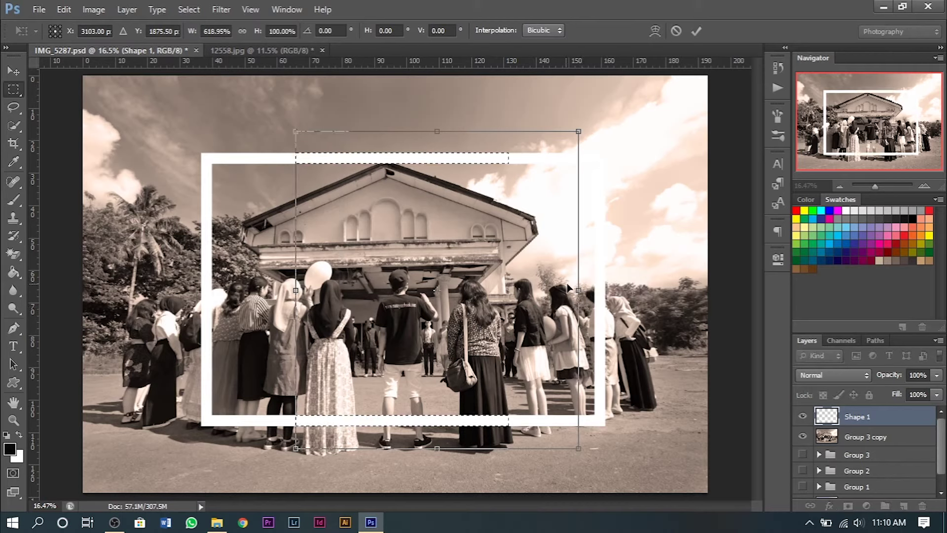
key("Return")
key("ctrl+d")
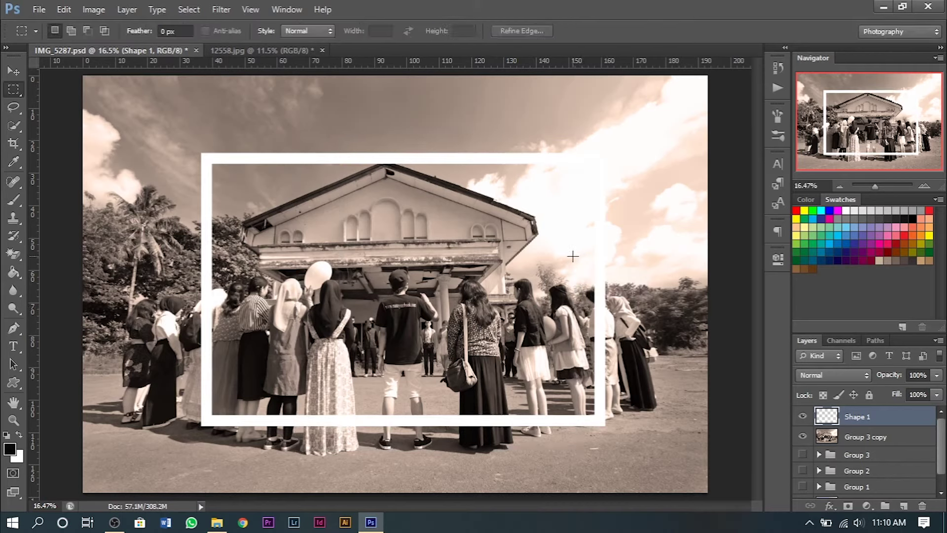
Select the photo and frame layers and align their horizontal centres
key("v")
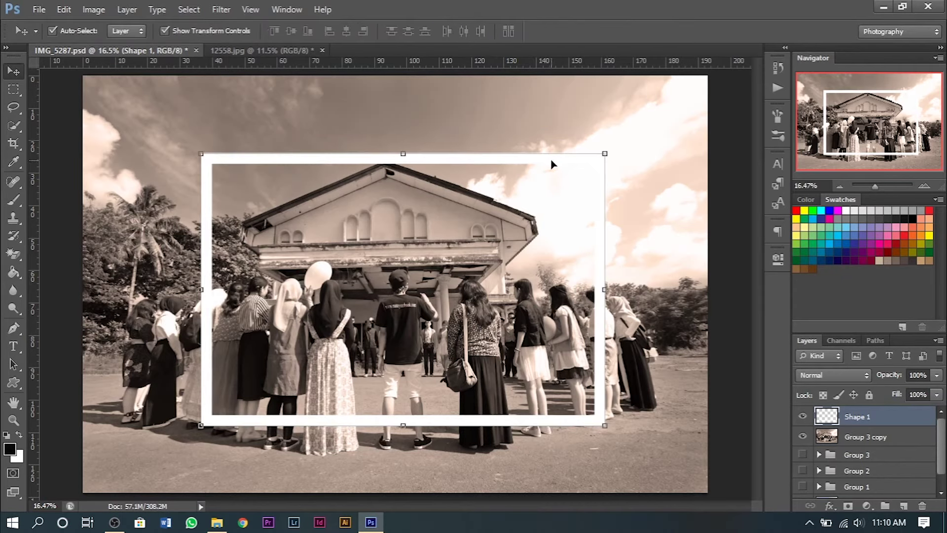
scroll(187, 158, "up", 1)
scroll(188, 158, "up", 4)
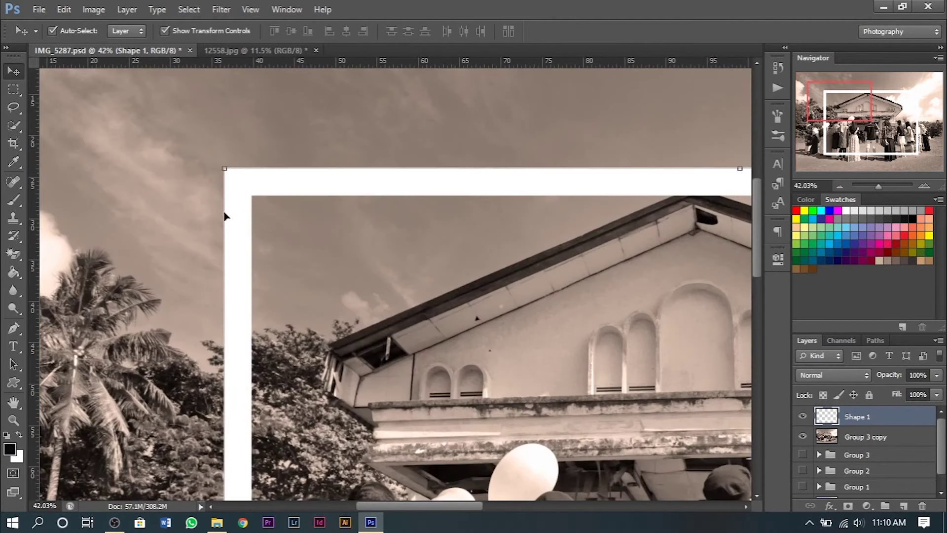
left_click(280, 184)
scroll(358, 189, "down", 5)
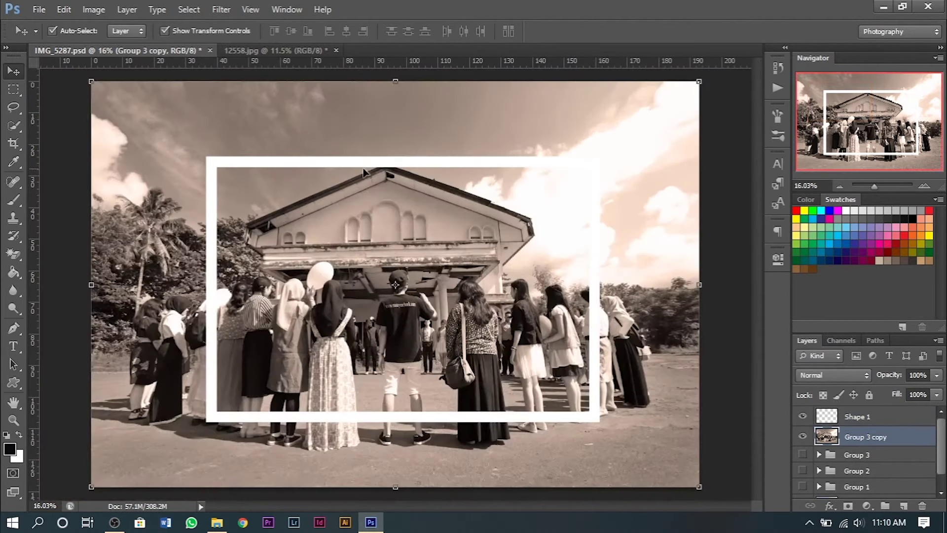
left_click(363, 166, "shift")
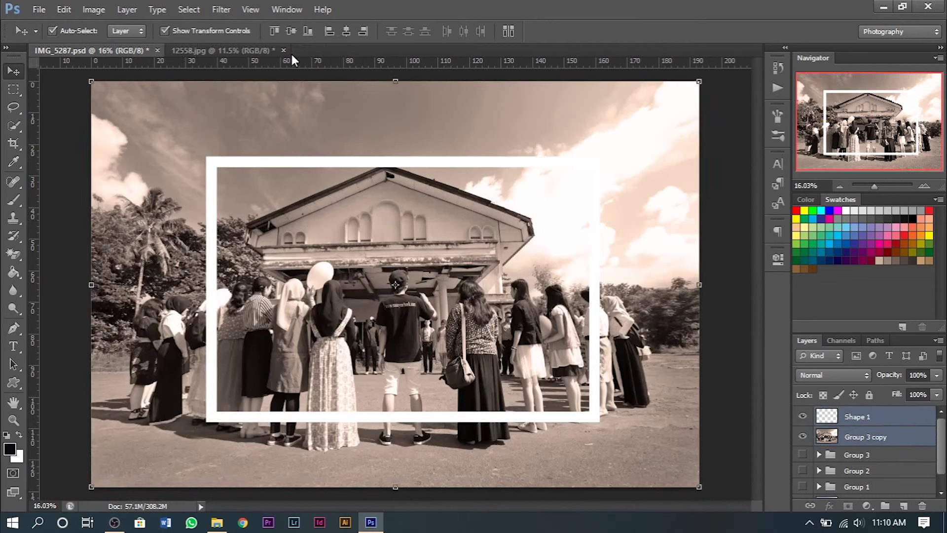
left_click(346, 30)
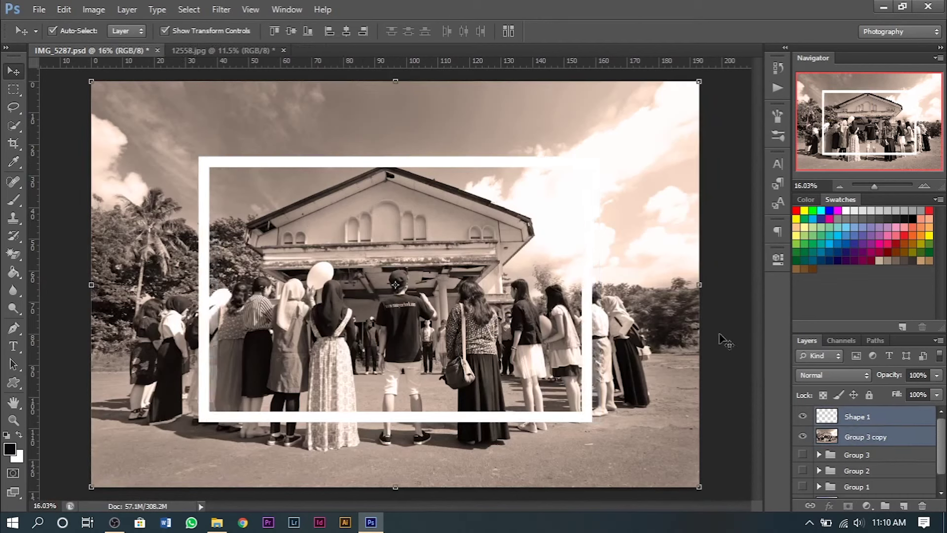
left_click(732, 319)
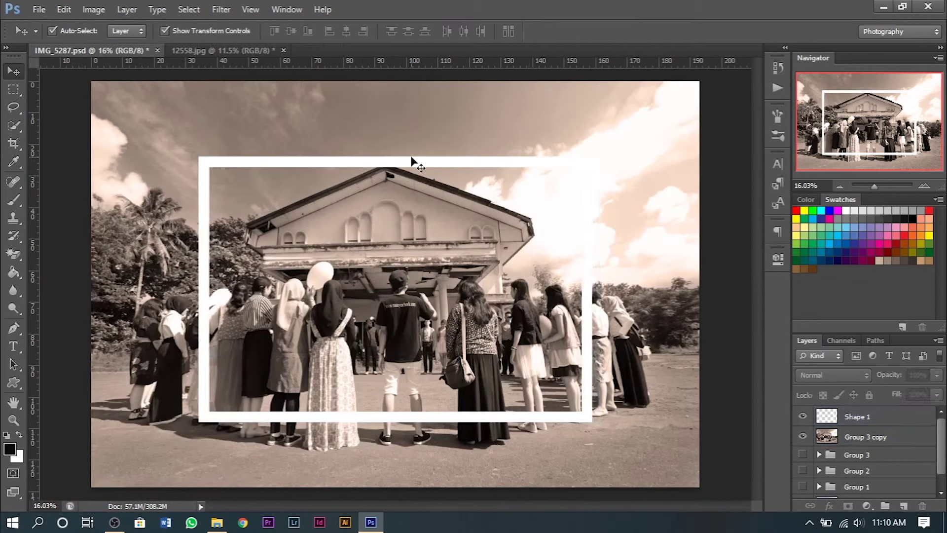
Select the frame layer and zoom in to inspect its bottom-right border
left_click(413, 162)
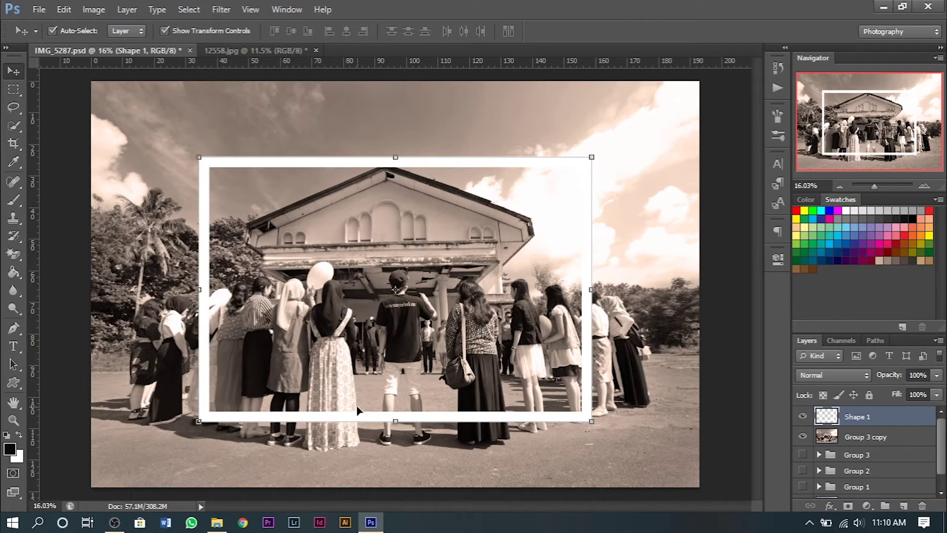
scroll(311, 406, "up", 3, "alt")
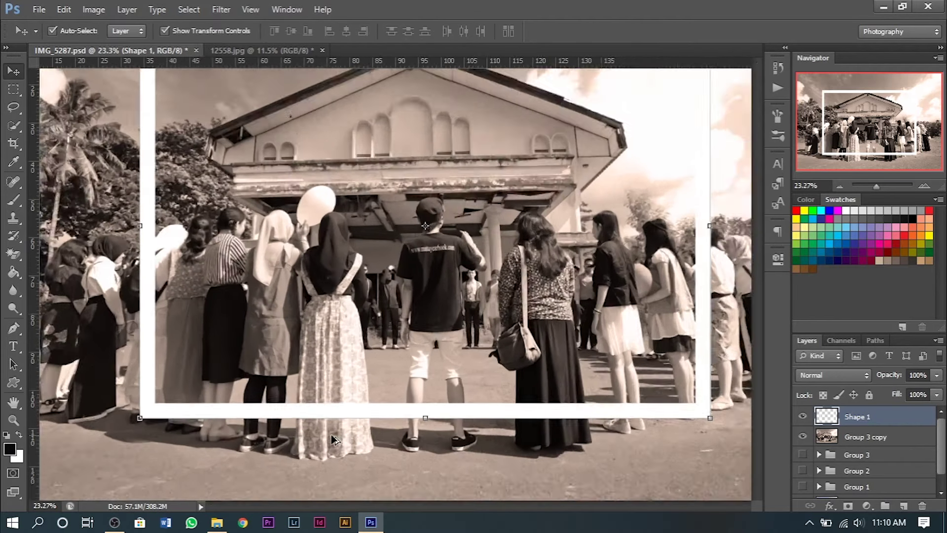
scroll(276, 412, "up", 2, "alt")
scroll(256, 417, "down", 1, "alt")
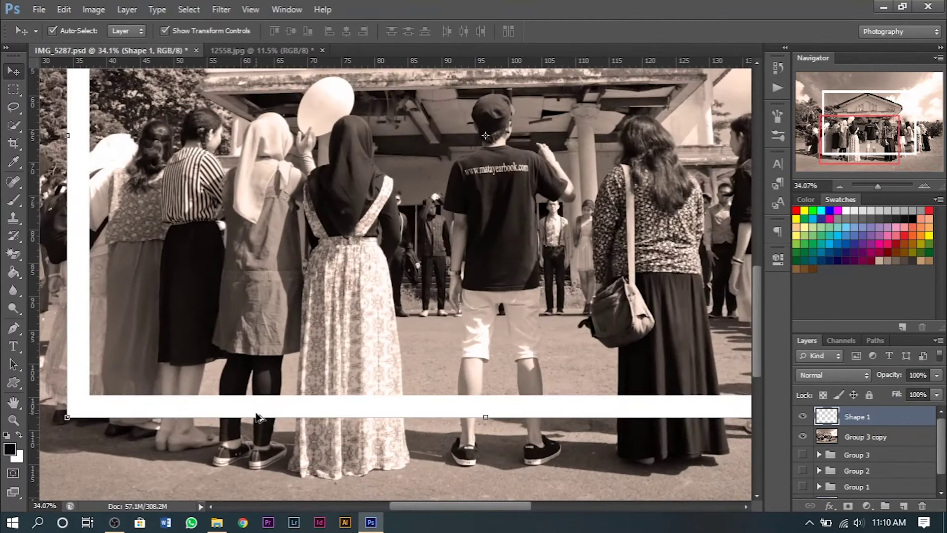
scroll(286, 402, "down", 1, "alt")
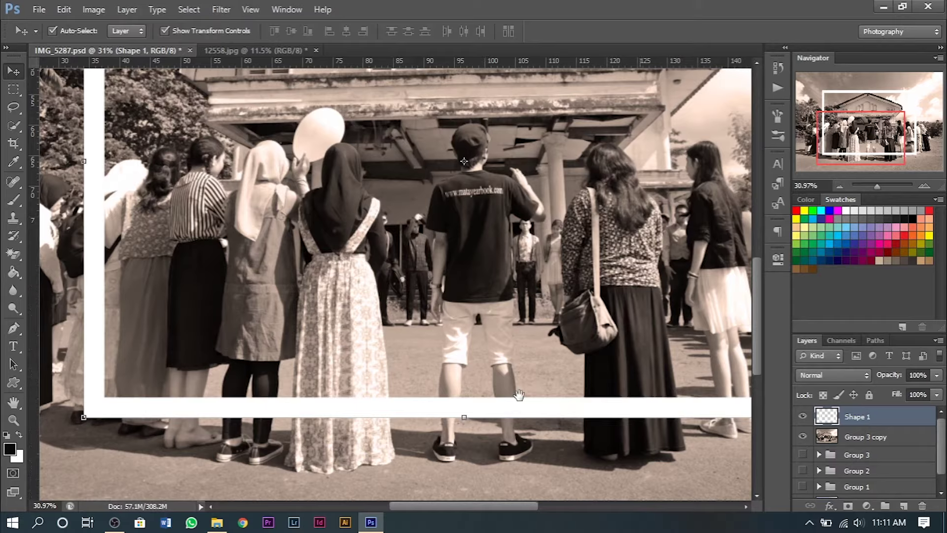
left_click_drag(639, 408, 438, 388)
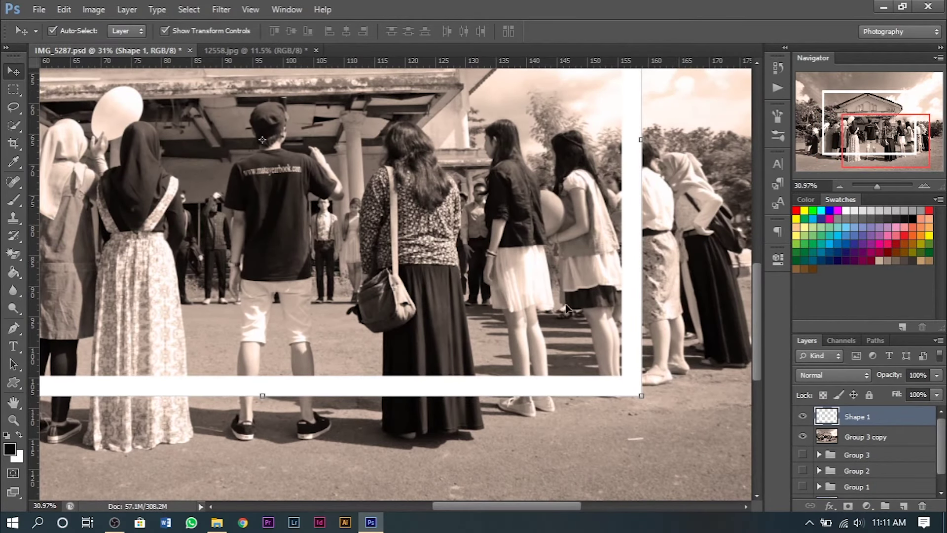
scroll(541, 346, "down", 2)
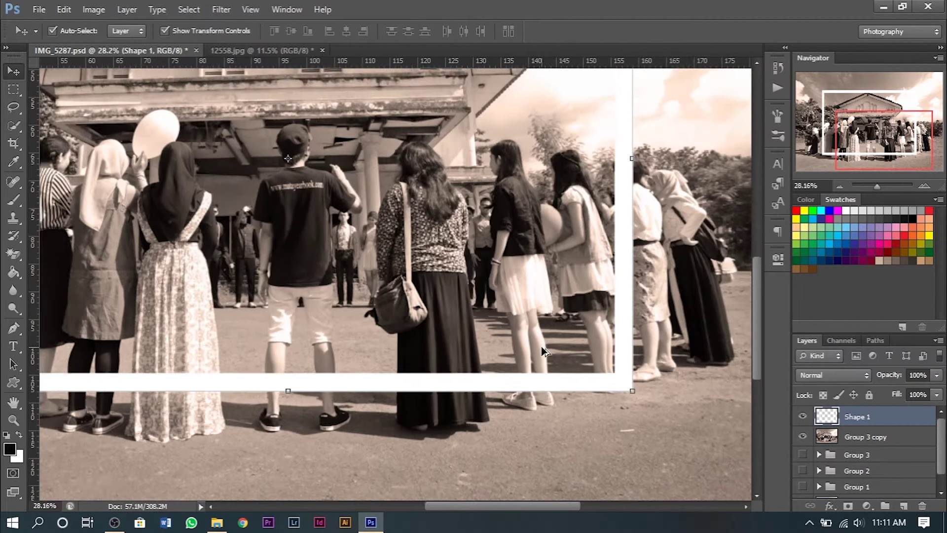
scroll(540, 346, "up", 1)
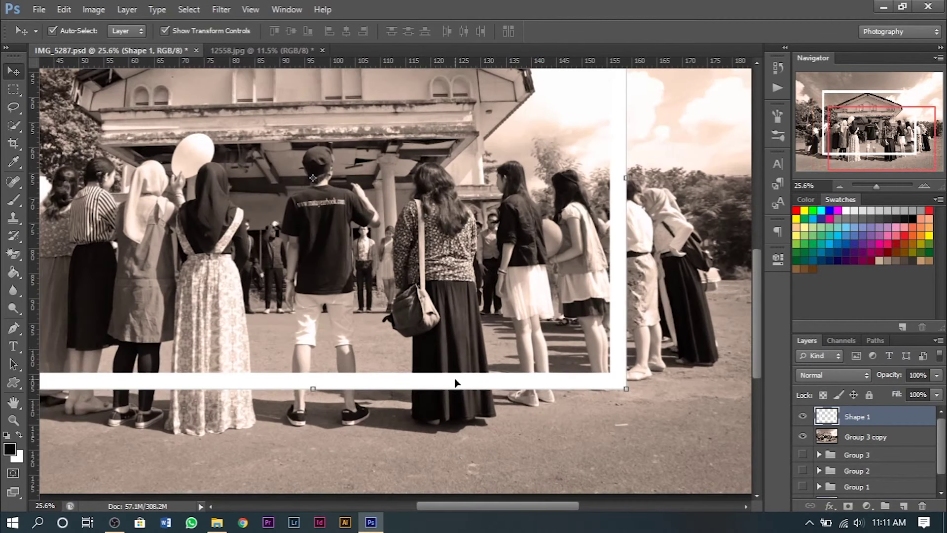
Duplicate the frame, lower the copy to about 54% opacity, and select the Pen Tool
key("ctrl+j")
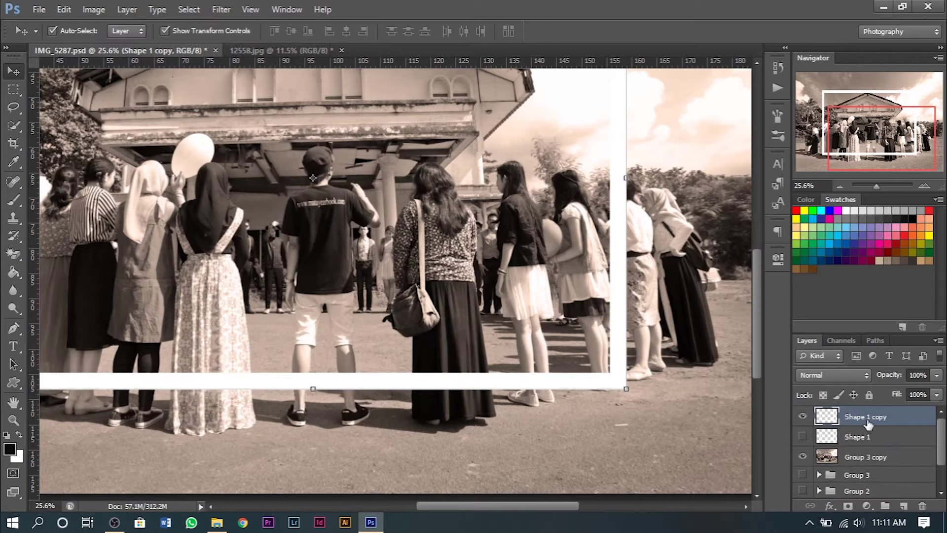
left_click(935, 375)
left_click_drag(917, 394, 906, 390)
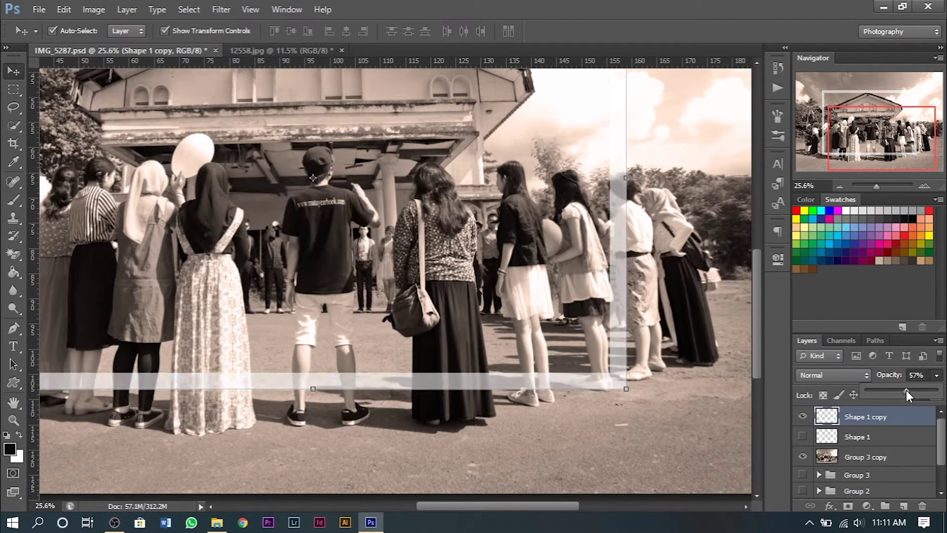
left_click(696, 407)
scroll(564, 388, "up", 3)
scroll(537, 374, "up", 2)
left_click(512, 383)
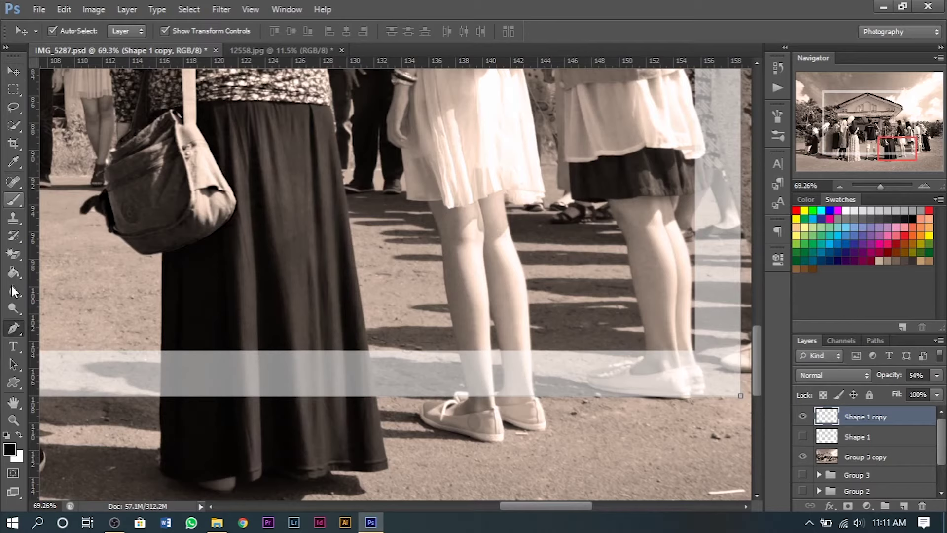
left_click(13, 328)
right_click(13, 328)
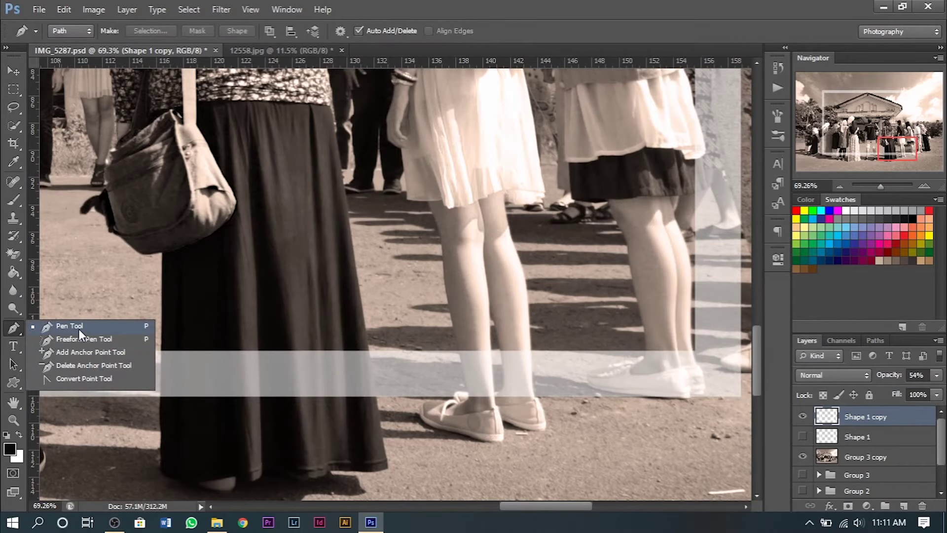
Zoom in on the girl's ankles and lower the frame copy's opacity to 43%
left_click(79, 330)
scroll(520, 375, "up", 1)
scroll(523, 375, "up", 2)
scroll(526, 376, "up", 1)
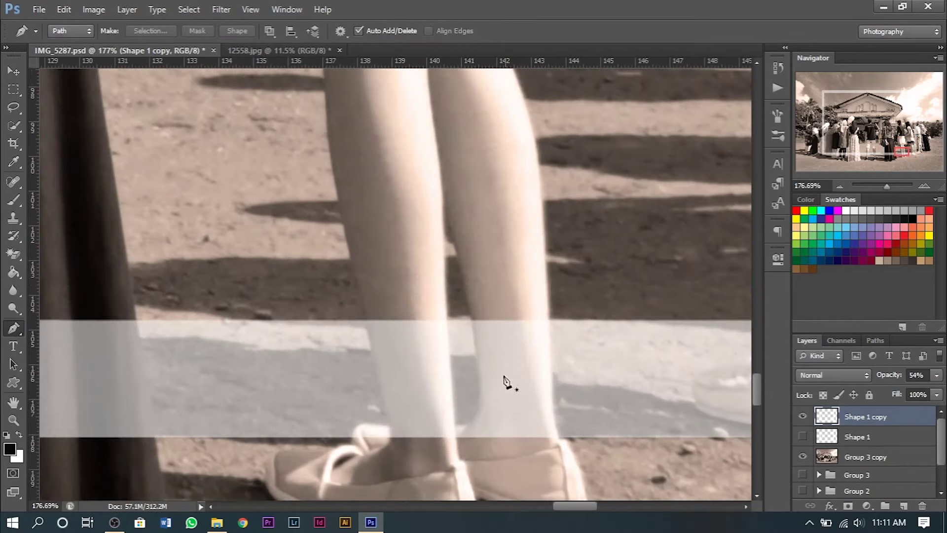
left_click_drag(504, 377, 459, 285)
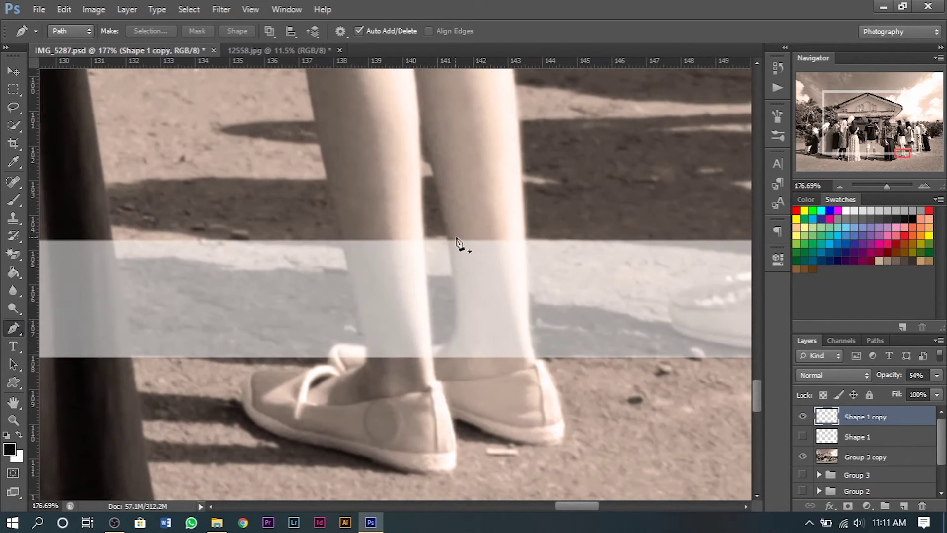
scroll(464, 251, "up", 1)
scroll(464, 251, "up", 1)
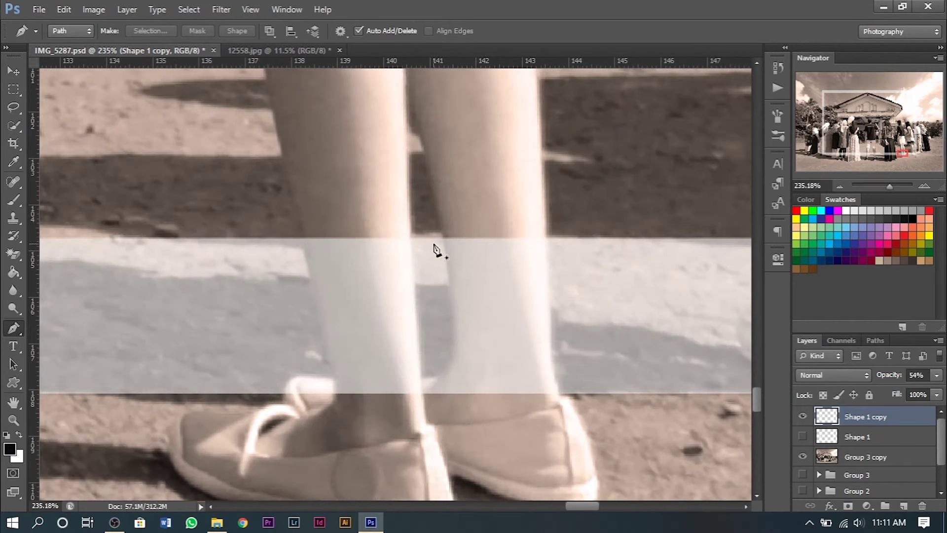
scroll(415, 246, "up", 1)
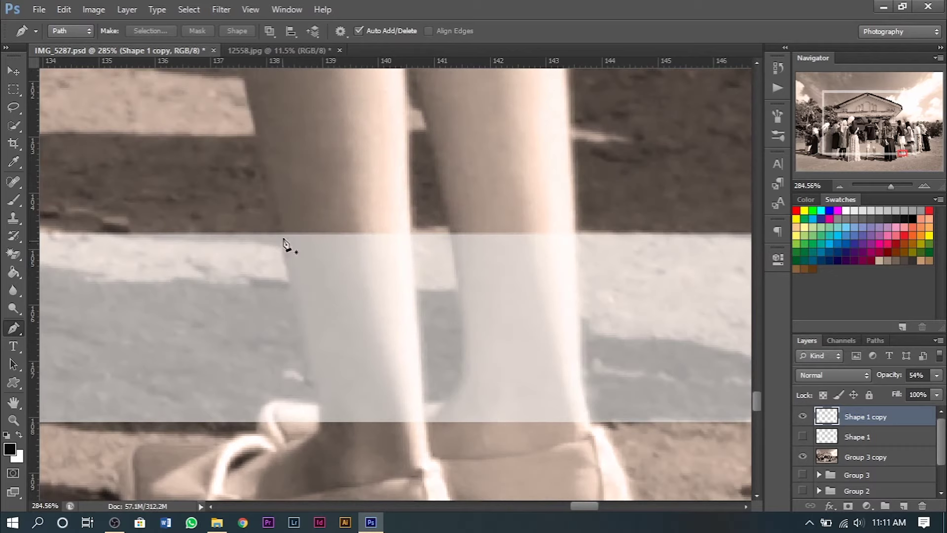
left_click(938, 376)
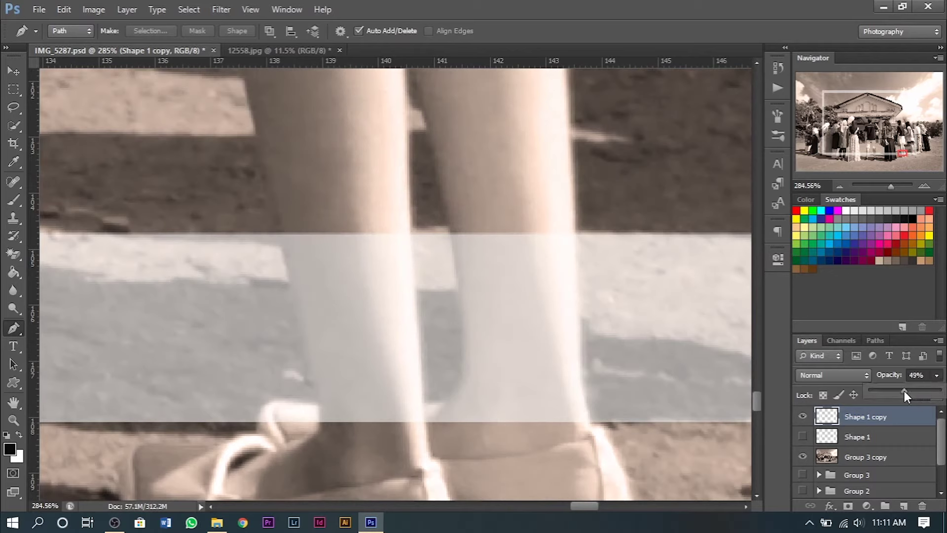
left_click_drag(904, 390, 900, 391)
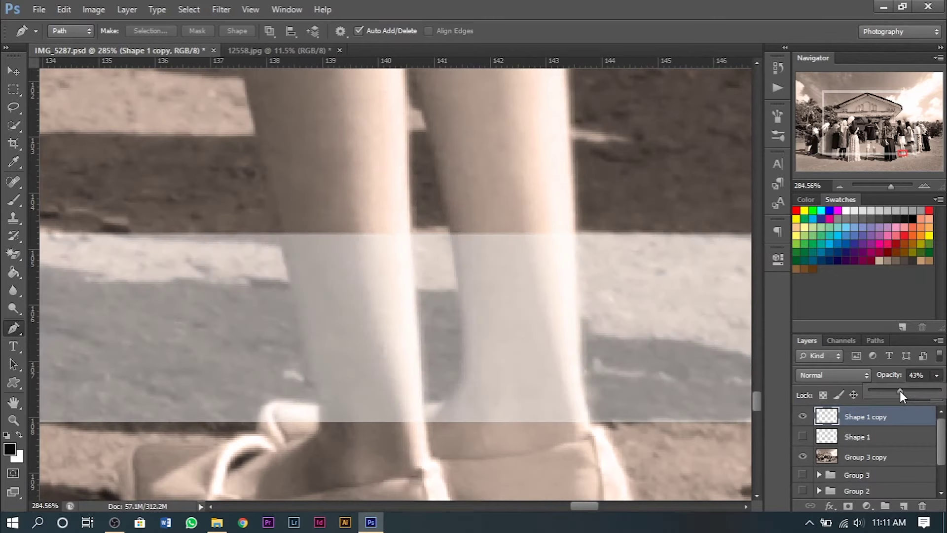
Trace a closed Pen outline around the left leg of the girl in the white skirt
left_click(273, 226)
left_click_drag(316, 428, 302, 456)
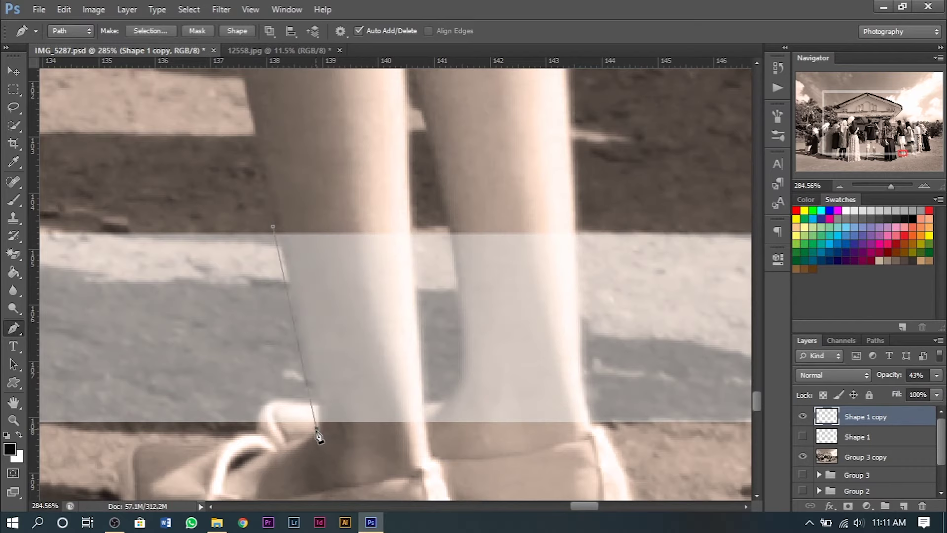
left_click(356, 424)
left_click(400, 438)
left_click(424, 426)
left_click(408, 219)
key("ctrl+z")
left_click(409, 212)
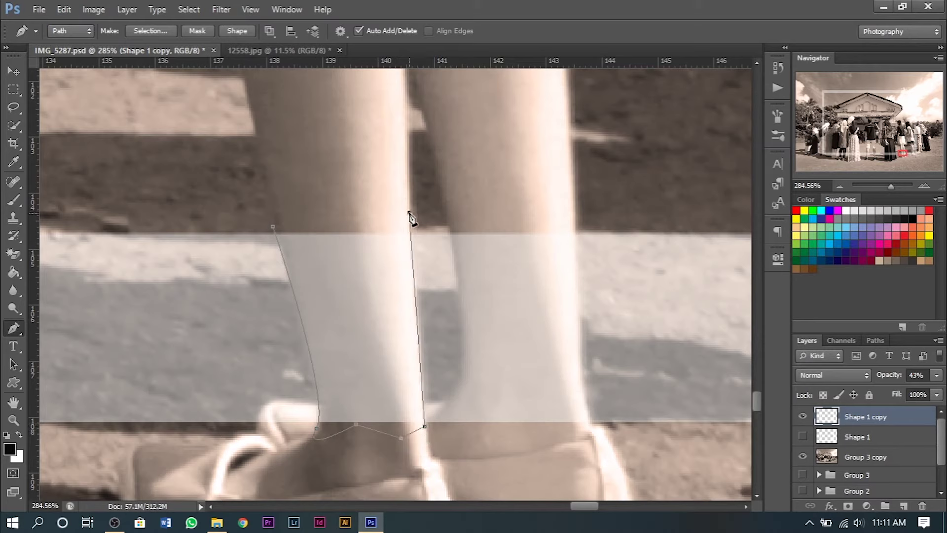
left_click(274, 227)
Make a selection from the leg outline, delete the frame overlay inside it, and deselect
scroll(350, 267, "down", 1)
scroll(350, 266, "down", 1)
right_click(355, 269)
left_click(390, 296)
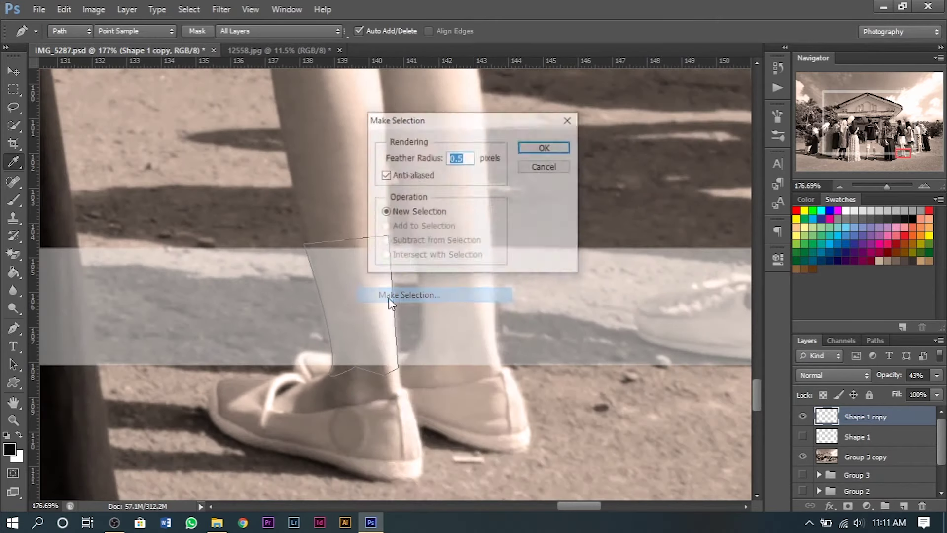
left_click(531, 167)
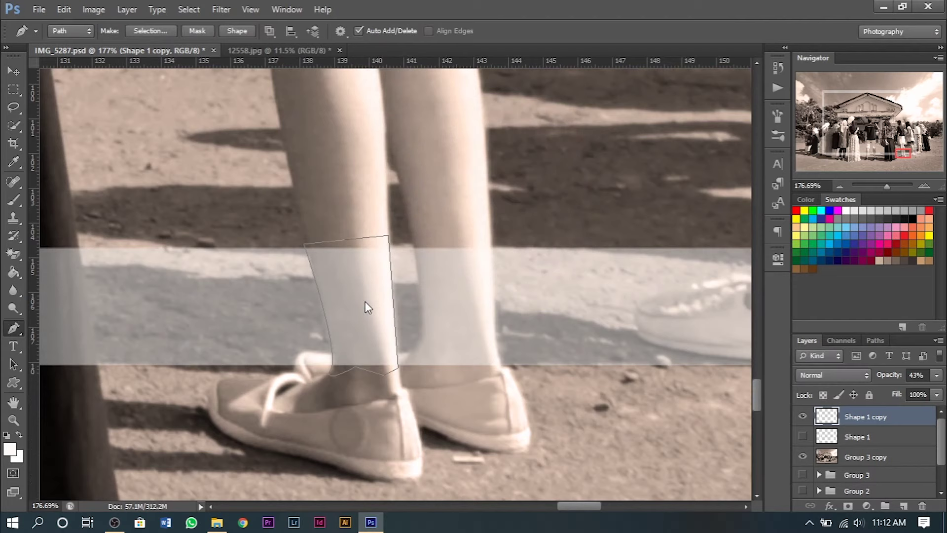
right_click(359, 297)
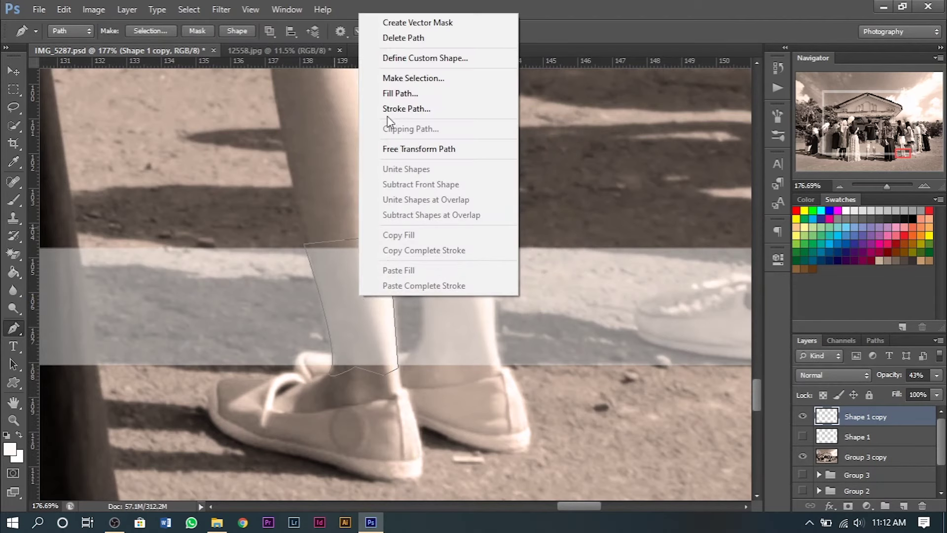
left_click(417, 78)
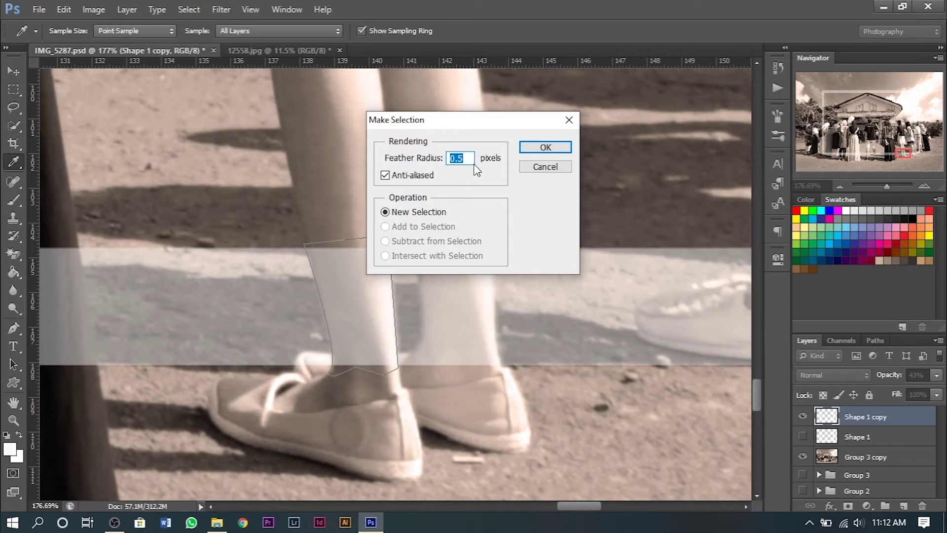
left_click(545, 147)
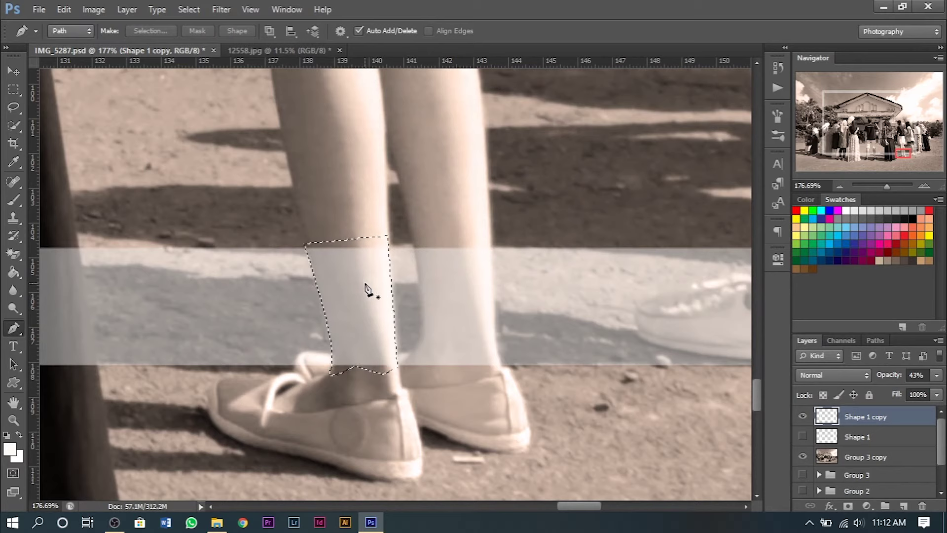
key("Delete")
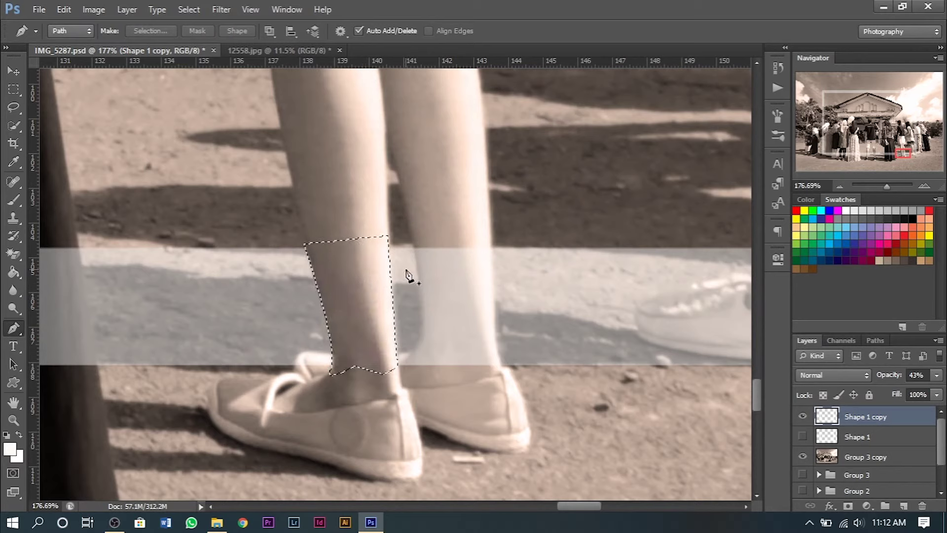
key("ctrl+d")
Move along the band and trace a closed Pen outline around the shorts-wearer's left leg
scroll(407, 273, "down", 3)
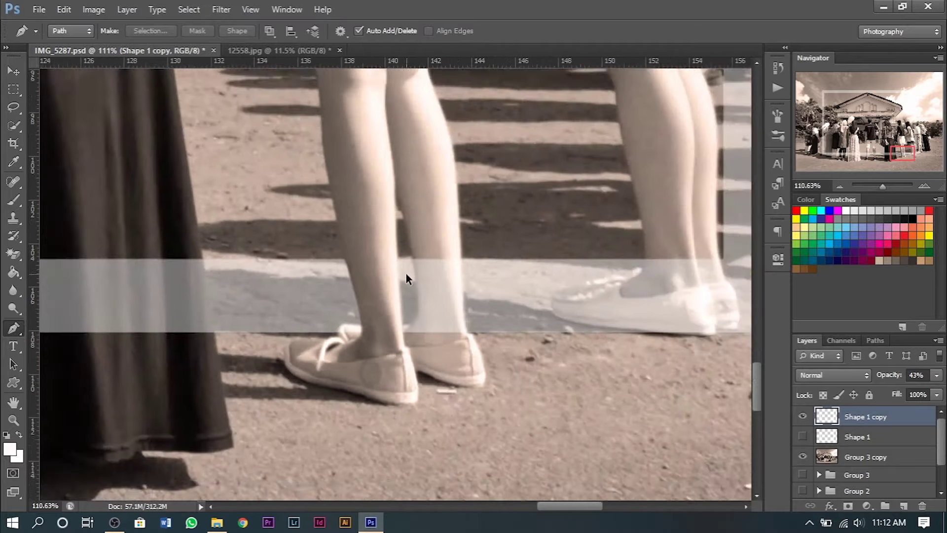
scroll(407, 274, "down", 2)
left_click_drag(452, 299, 512, 346)
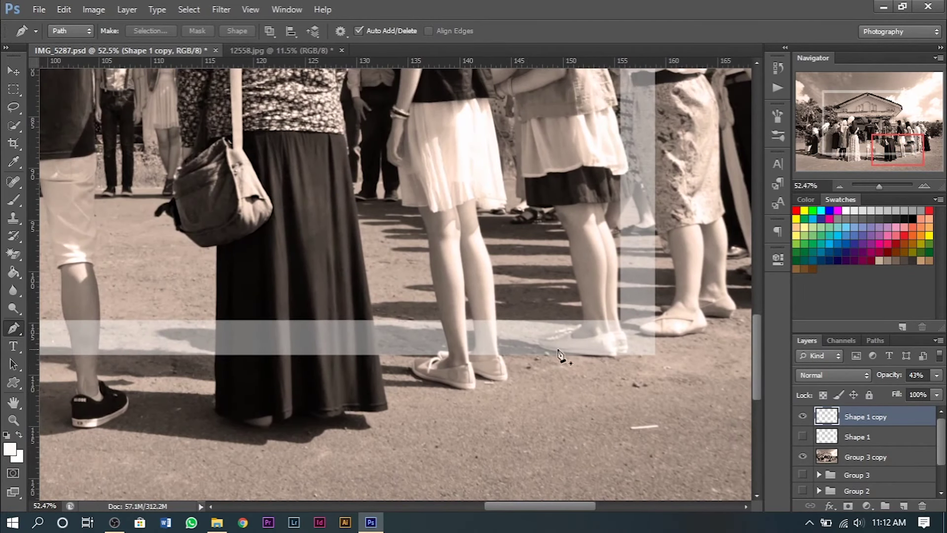
left_click_drag(376, 340, 561, 328)
left_click_drag(419, 331, 546, 343)
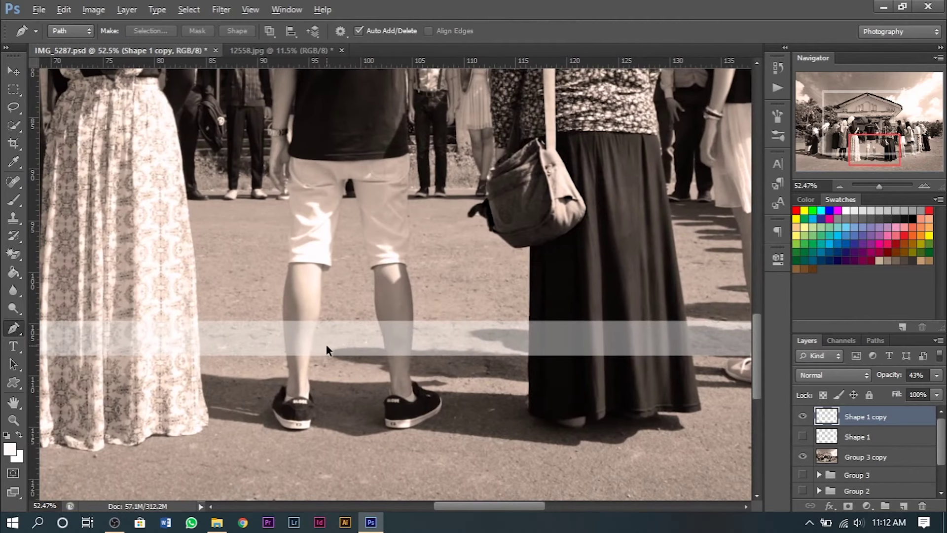
scroll(324, 345, "up", 1)
scroll(323, 346, "up", 2)
scroll(323, 345, "up", 2)
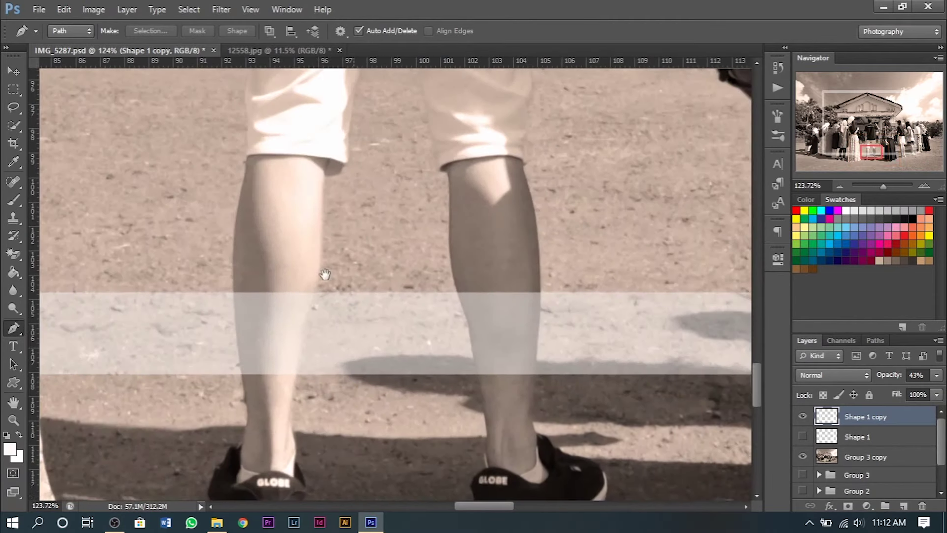
scroll(324, 274, "down", 2)
scroll(327, 276, "down", 2)
mouse_move(353, 206)
left_mouse_down()
mouse_move(343, 382)
mouse_move(370, 215)
left_mouse_up()
scroll(340, 410, "up", 1)
scroll(361, 160, "up", 2)
scroll(372, 259, "up", 1)
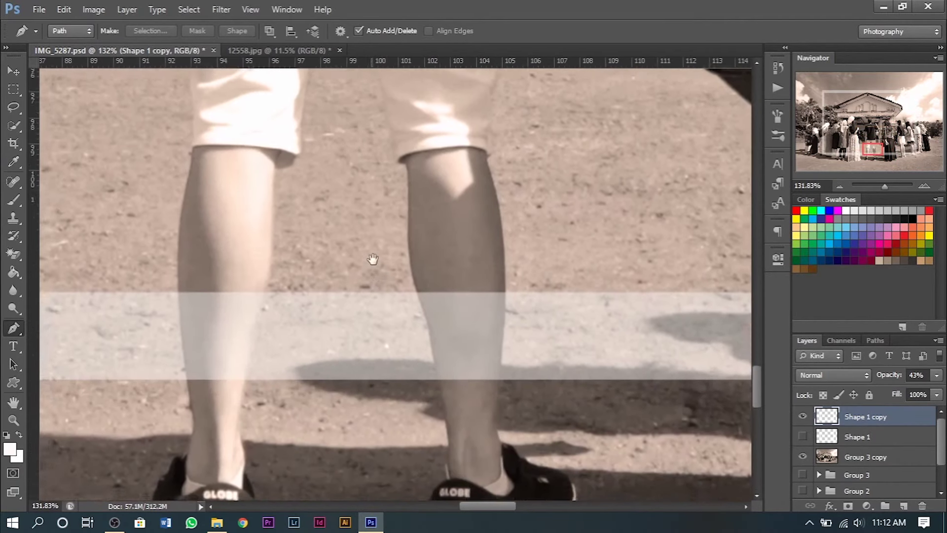
left_click_drag(372, 259, 380, 335)
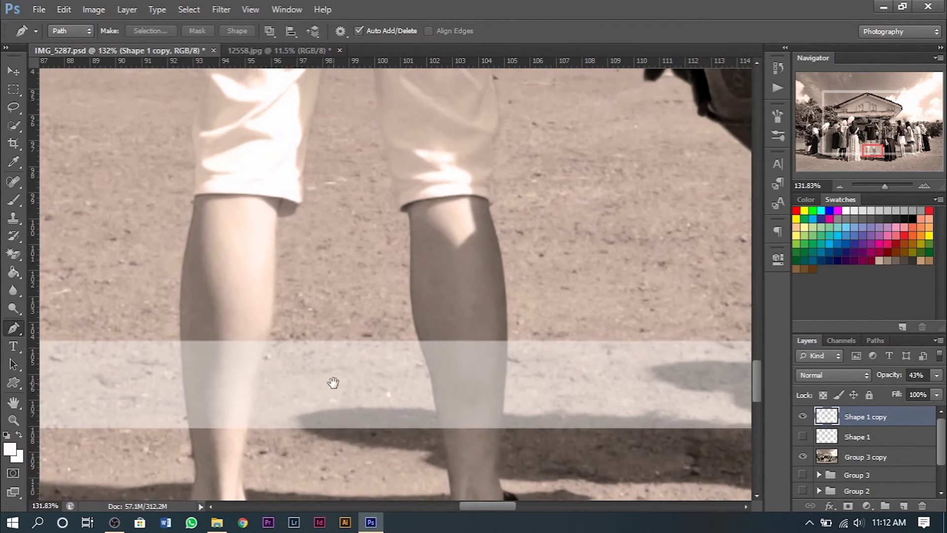
left_click_drag(333, 383, 339, 337)
scroll(165, 319, "up", 1)
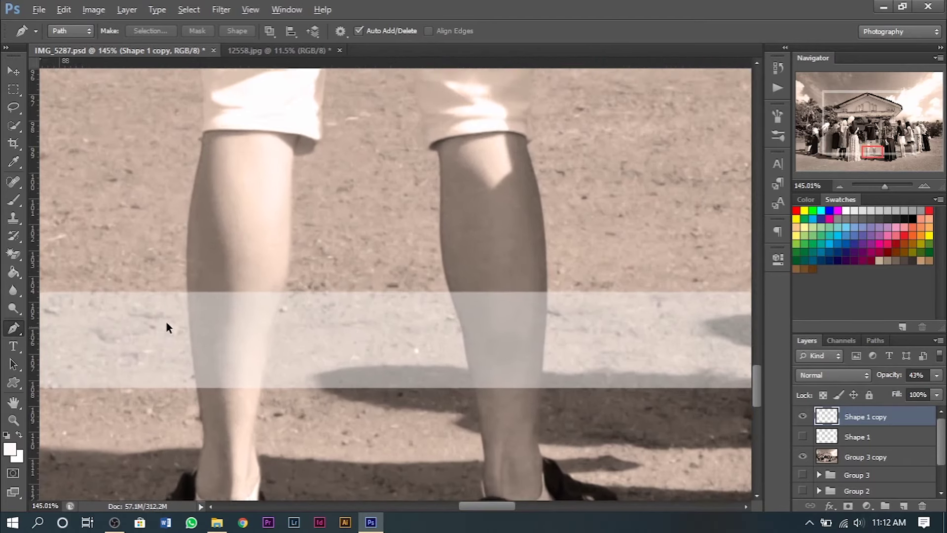
scroll(151, 315, "up", 1)
scroll(190, 299, "up", 1)
scroll(191, 299, "up", 1)
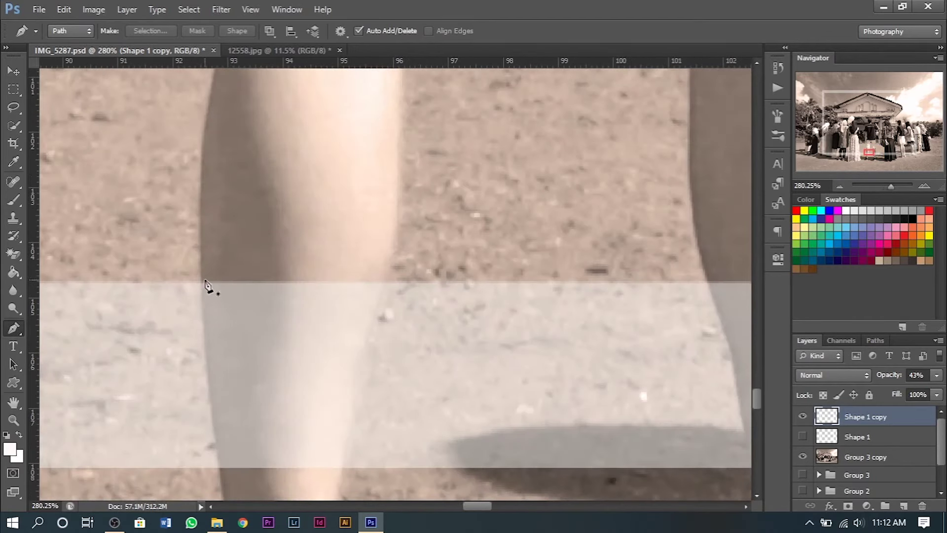
left_click(198, 265)
left_click_drag(225, 380, 223, 285)
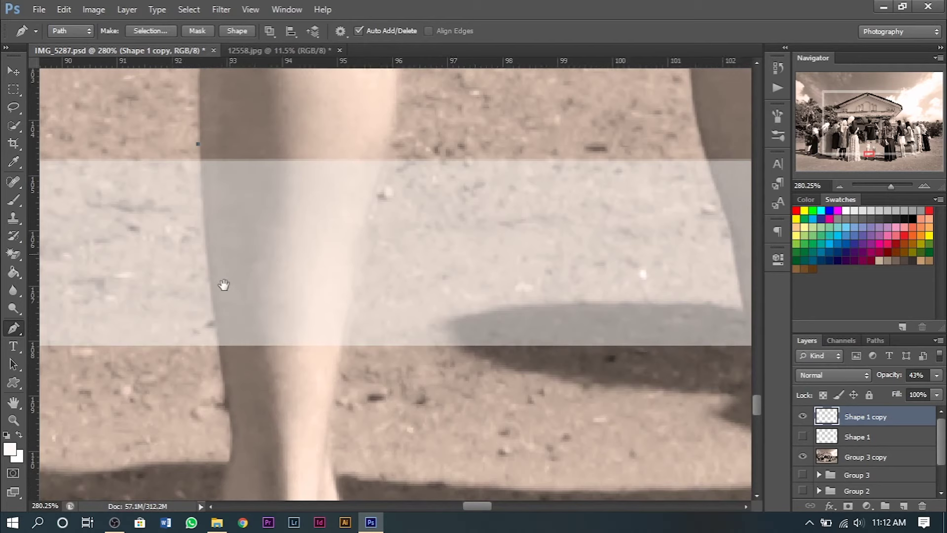
left_click_drag(217, 335, 229, 390)
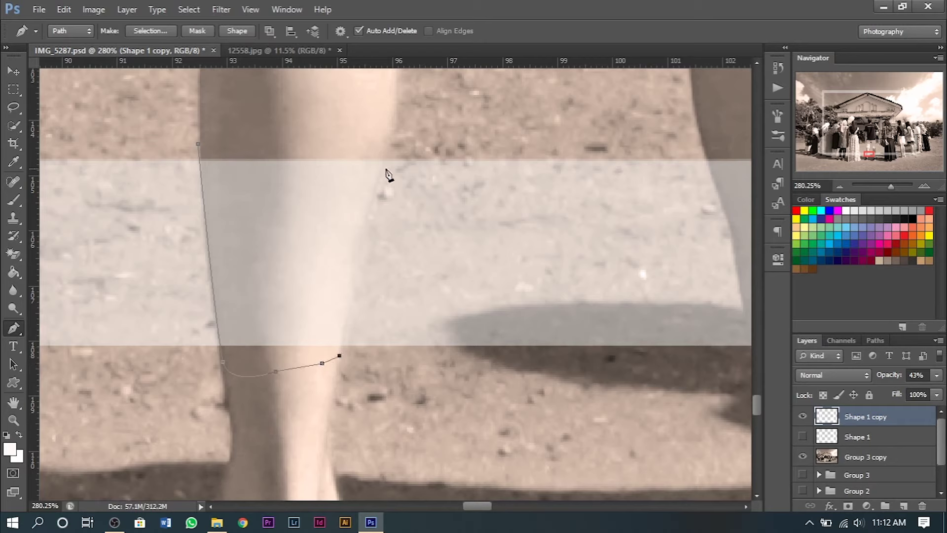
left_click(382, 143)
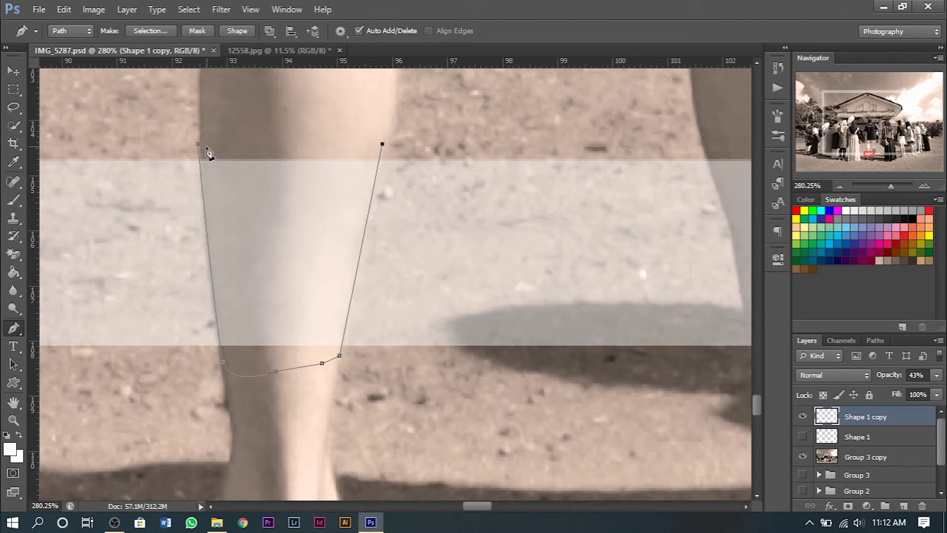
left_click(198, 145)
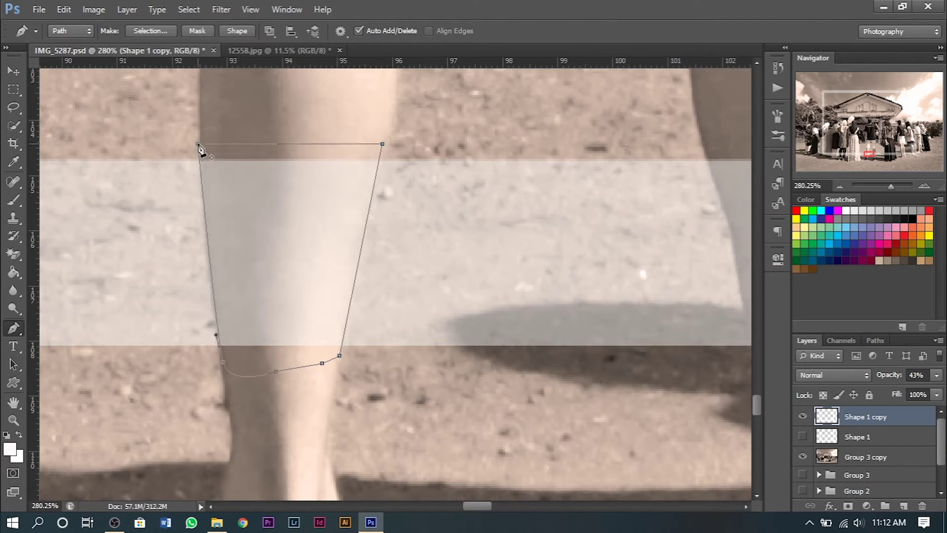
Make a selection from the shorts leg outline, delete the band inside it, and deselect
right_click(252, 186)
left_click(291, 249)
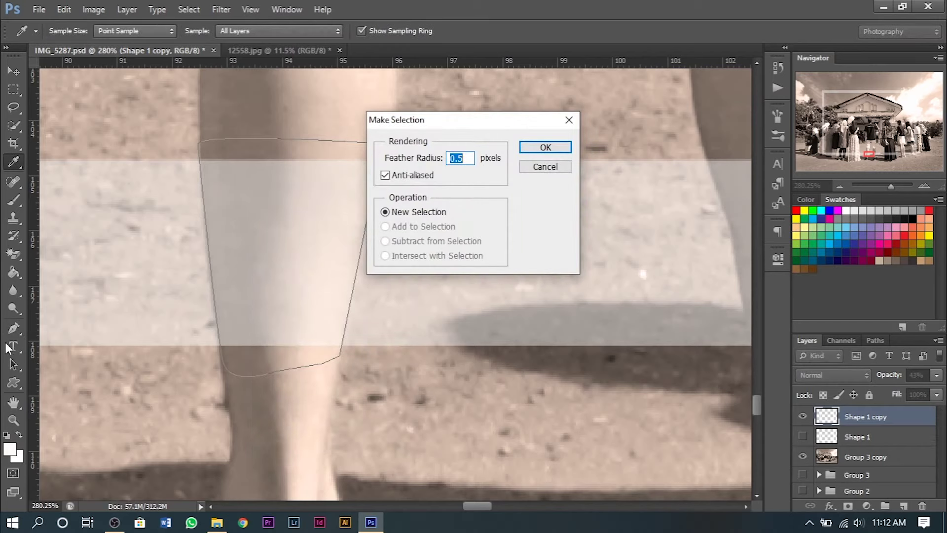
left_click(545, 147)
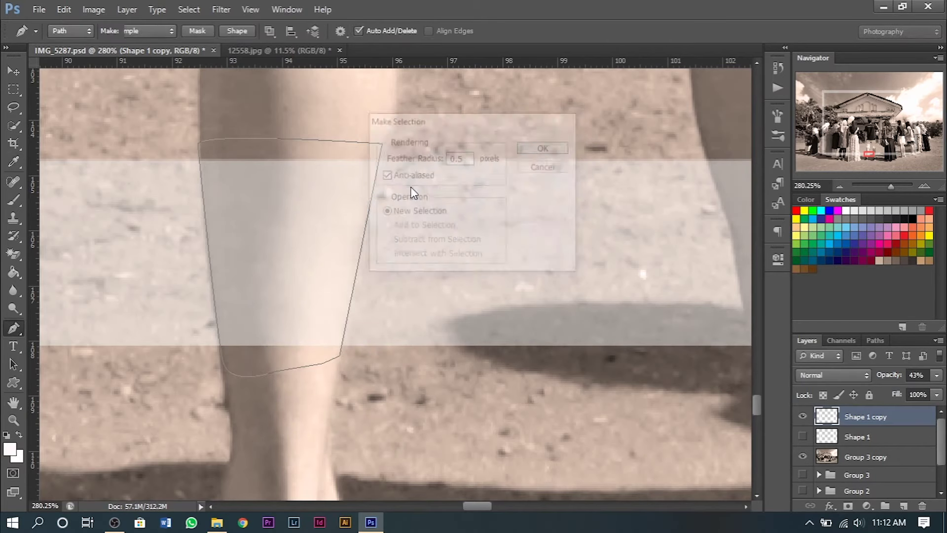
key("Delete")
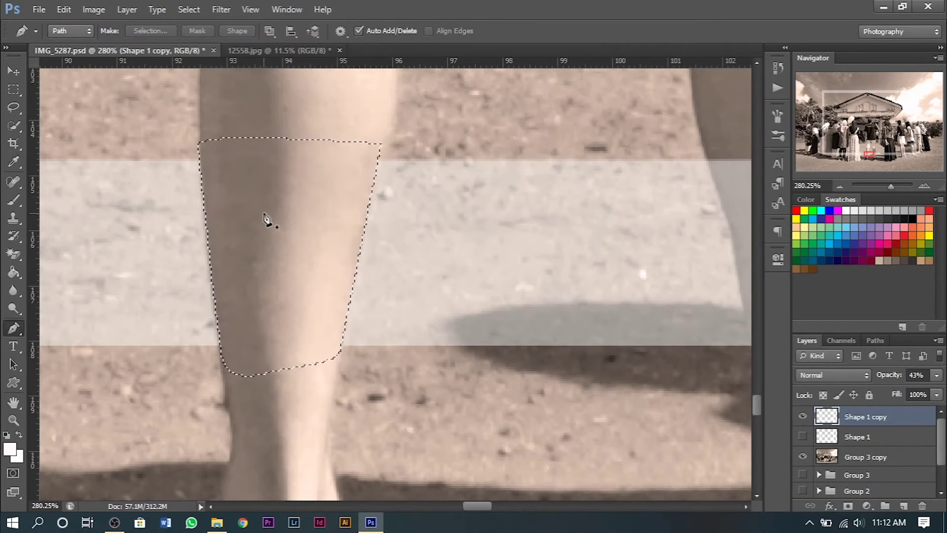
key("ctrl+d")
Keep the standard Pen and trace a closed outline around the leggings-wearer's leg
right_click(23, 329)
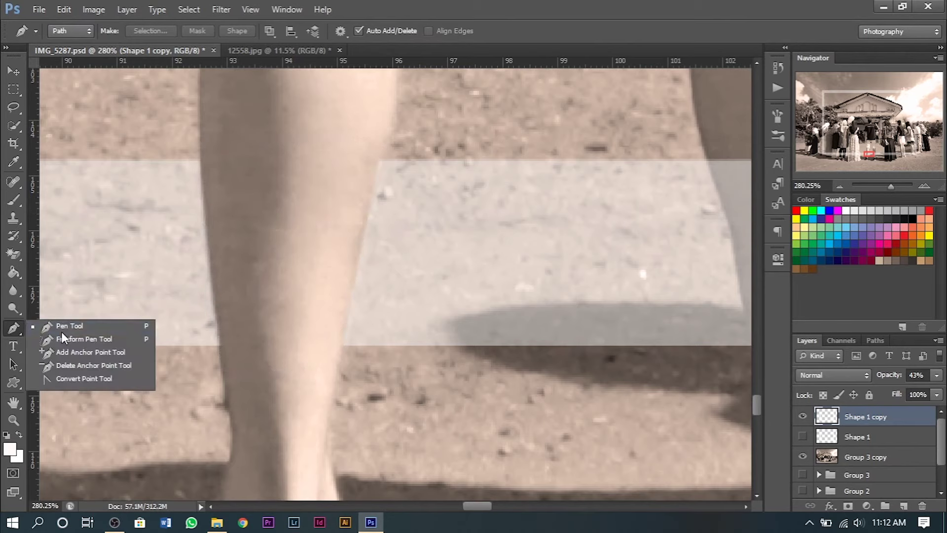
left_click(78, 328)
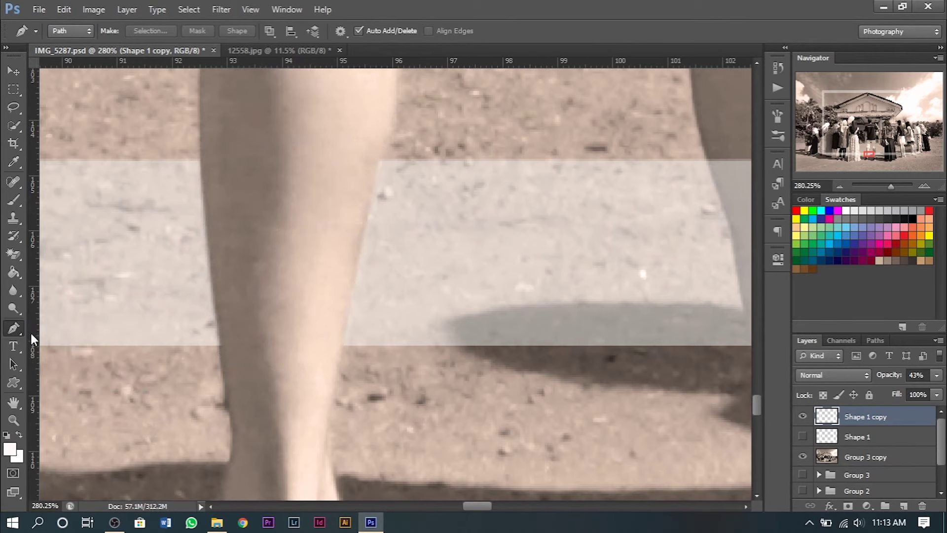
scroll(339, 251, "down", 8)
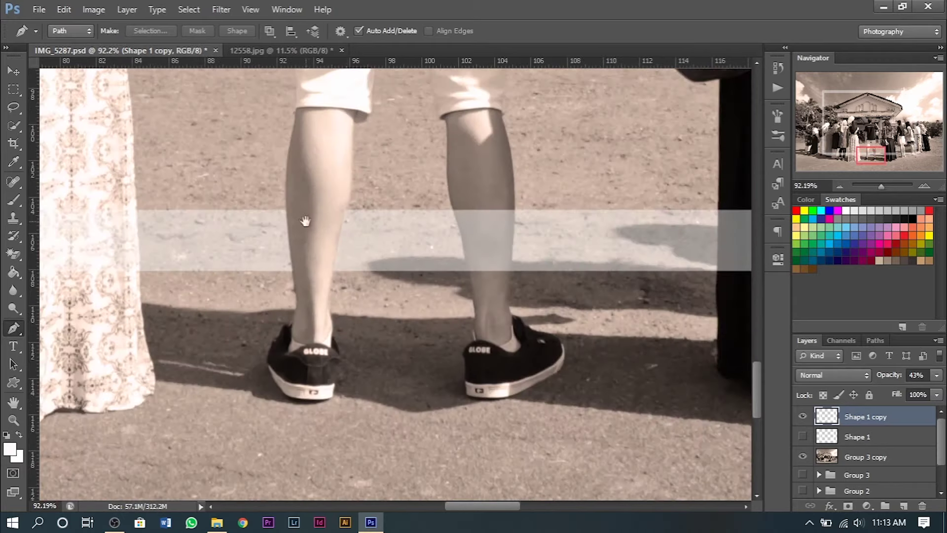
scroll(567, 223, "up", 3)
scroll(567, 223, "down", 2)
scroll(444, 226, "down", 2)
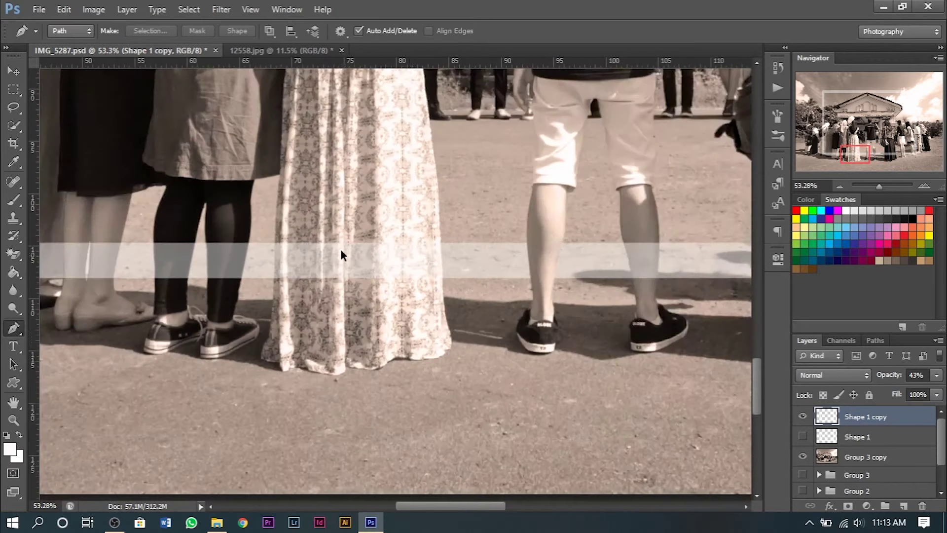
scroll(341, 254, "down", 1)
scroll(277, 262, "up", 1)
scroll(178, 271, "up", 1)
scroll(178, 271, "up", 2)
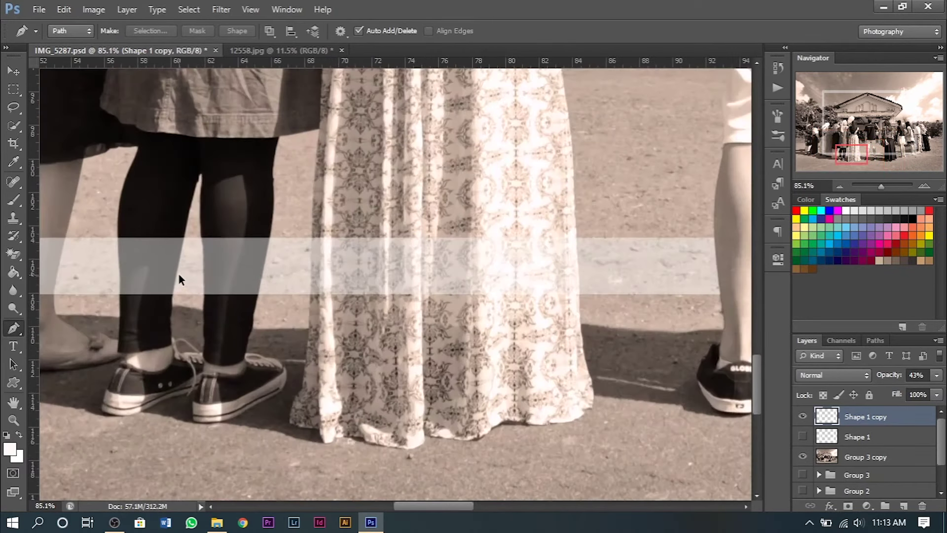
scroll(177, 271, "up", 1)
scroll(178, 273, "up", 1)
mouse_move(165, 254)
left_mouse_down()
mouse_move(512, 216)
mouse_move(496, 195)
left_mouse_up()
scroll(496, 194, "up", 1)
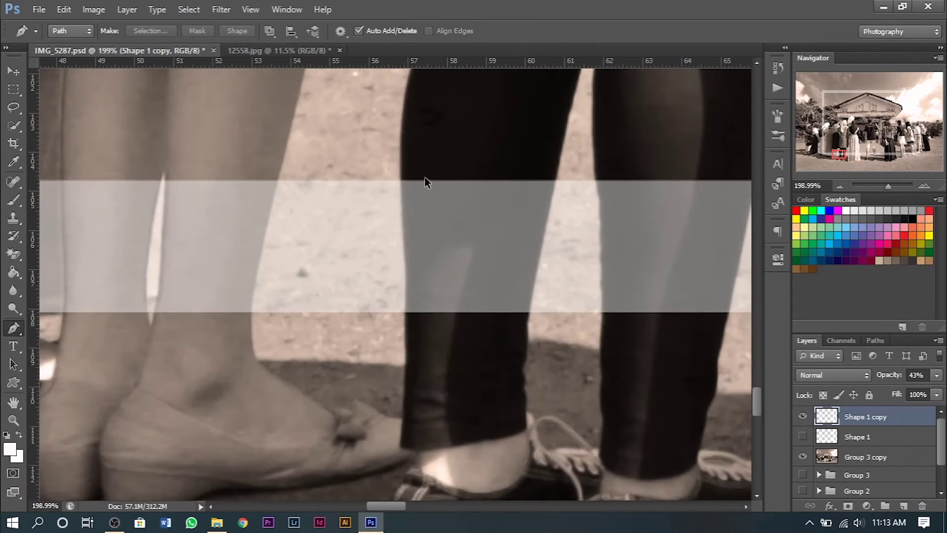
left_click(398, 158)
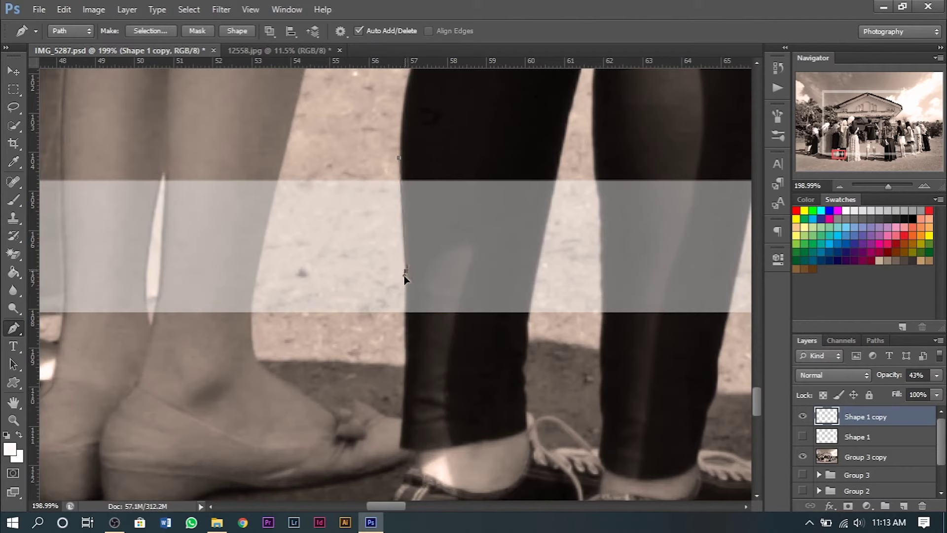
left_click(407, 328)
left_click(526, 321)
left_click(399, 158)
Make a selection from the leggings leg outline, delete the band inside it, and deselect
right_click(446, 197)
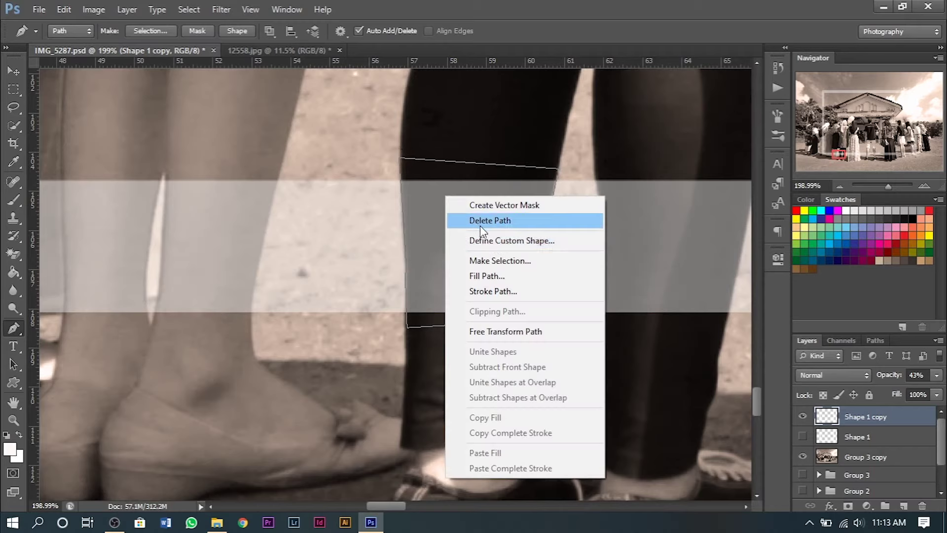
left_click(506, 260)
key("Return")
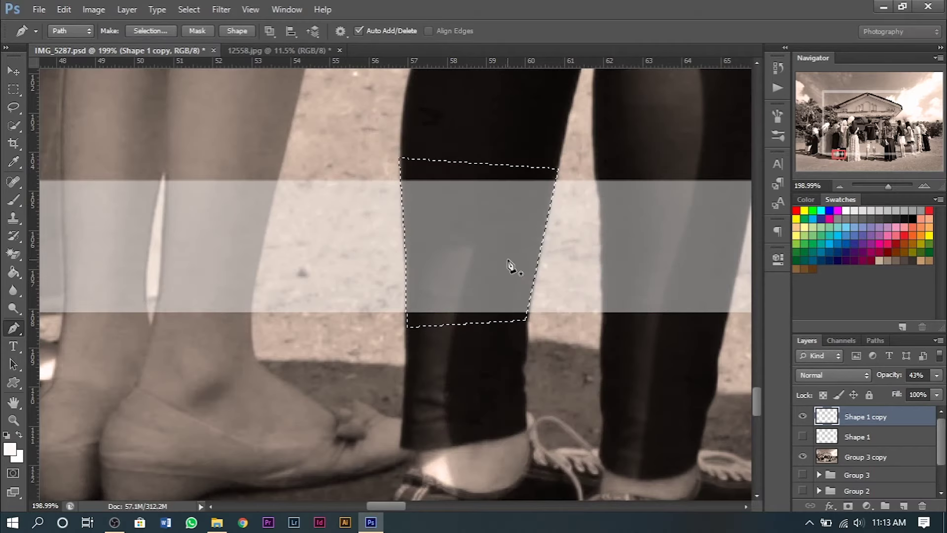
key("Delete")
key("ctrl+d")
Pan to the next bare legs and trace a curved Pen outline around one leg
left_click_drag(245, 205, 433, 240)
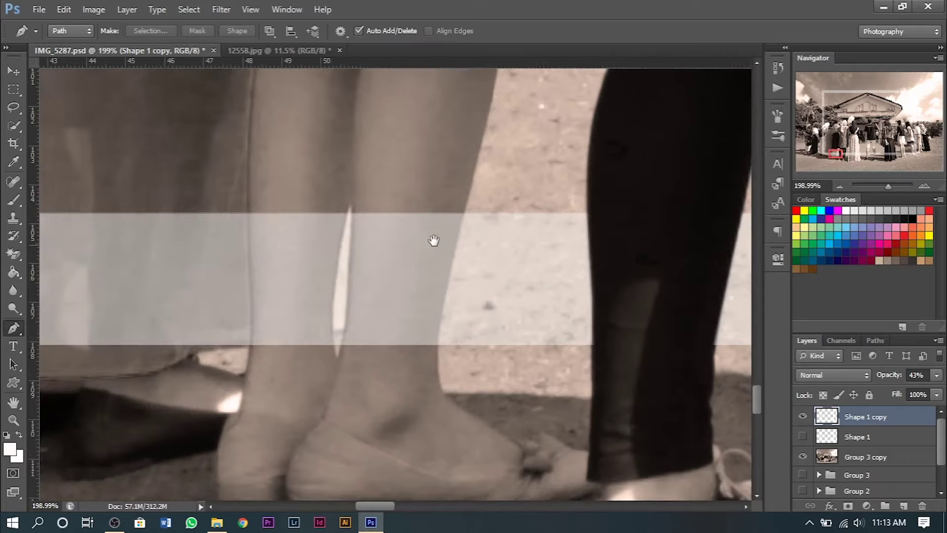
mouse_move(350, 243)
left_mouse_down()
mouse_move(444, 253)
mouse_move(357, 237)
mouse_move(511, 238)
left_mouse_up()
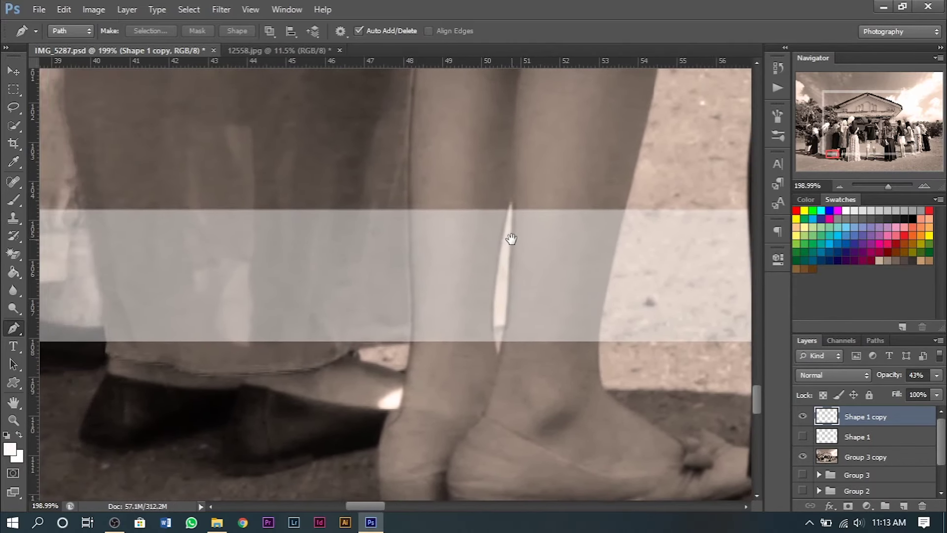
scroll(481, 251, "up", 3)
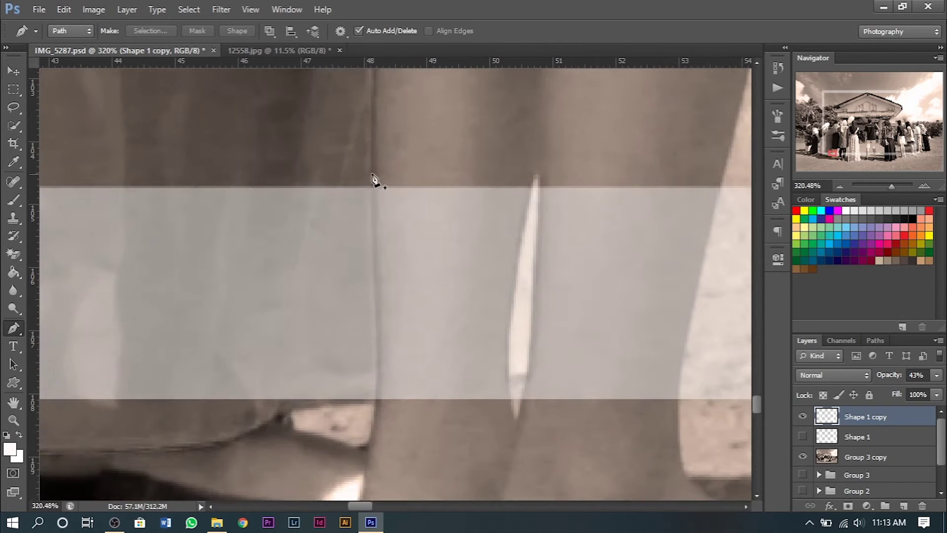
left_click(371, 170)
left_click_drag(376, 418, 369, 428)
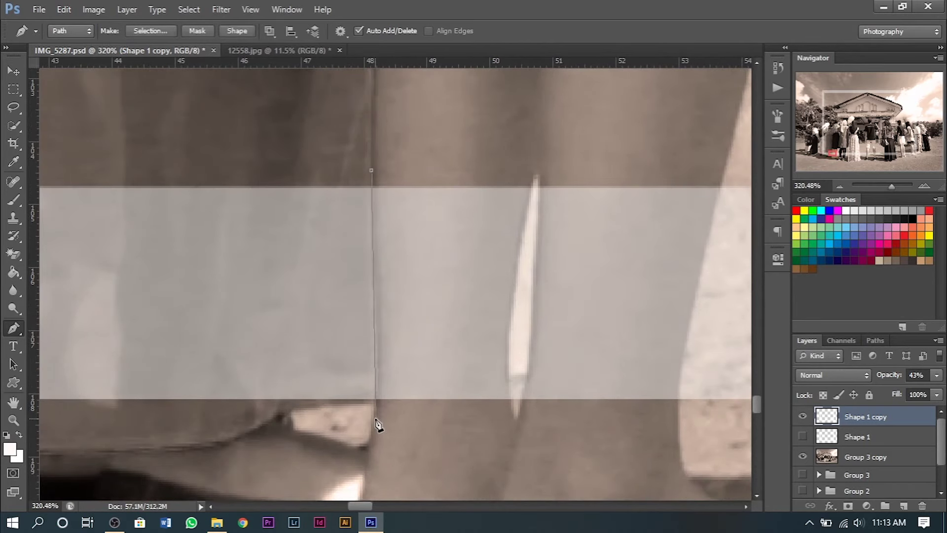
left_click_drag(458, 426, 466, 422)
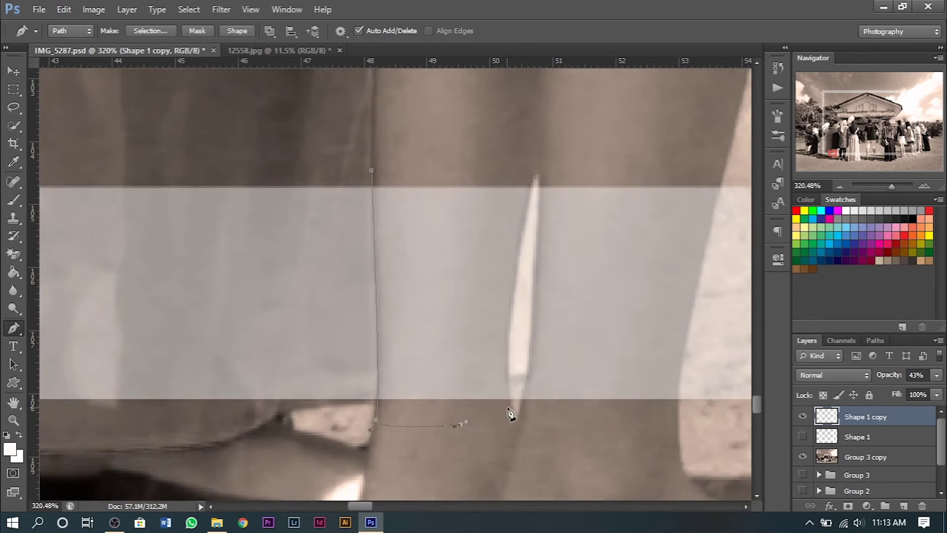
mouse_move(534, 178)
left_mouse_down()
mouse_move(567, 64)
mouse_move(570, 104)
left_mouse_up()
left_click(505, 217)
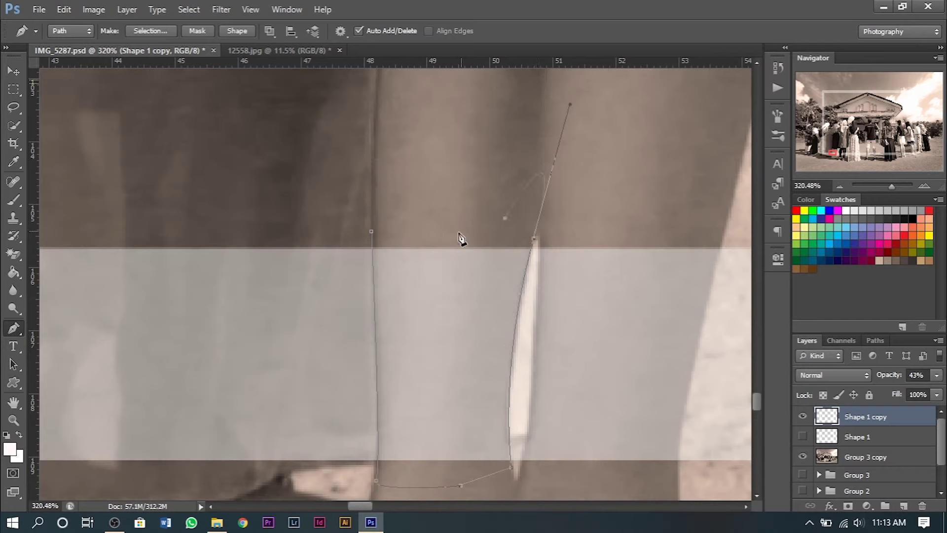
Make a selection from the bare-leg outline, then deselect it
right_click(425, 299)
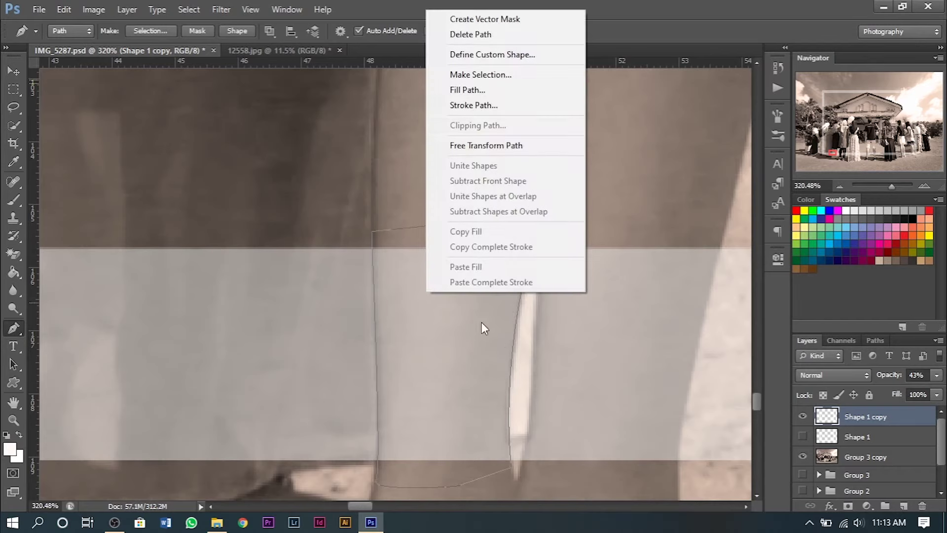
left_click(518, 76)
key("Return")
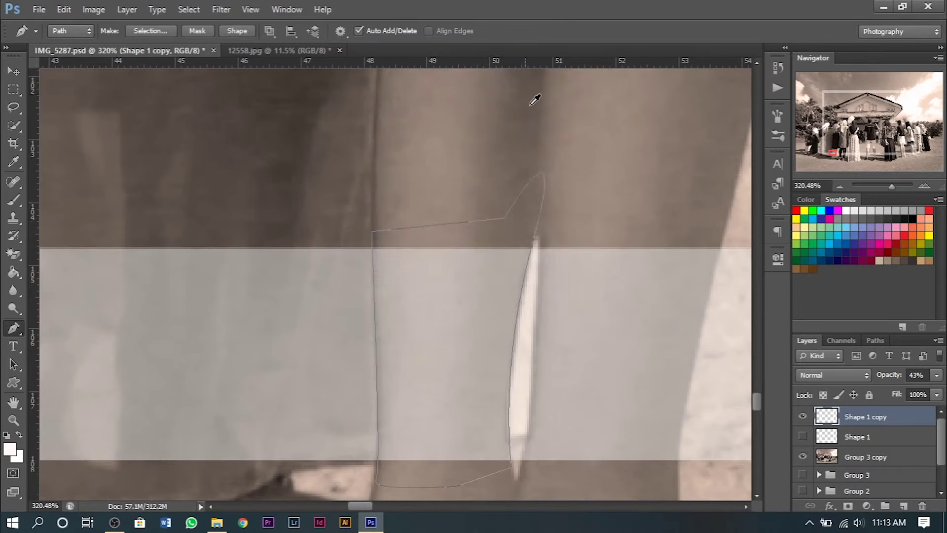
key("ctrl+d")
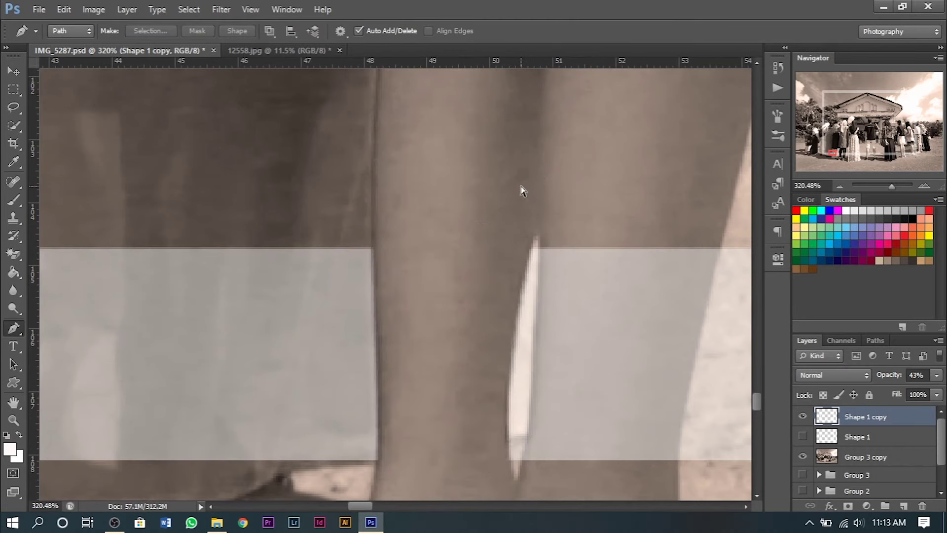
scroll(520, 203, "down", 3)
With the Move tool, raise the Shape 1 copy frame opacity to 100%
scroll(493, 212, "down", 2)
scroll(471, 227, "down", 2)
scroll(493, 227, "down", 2)
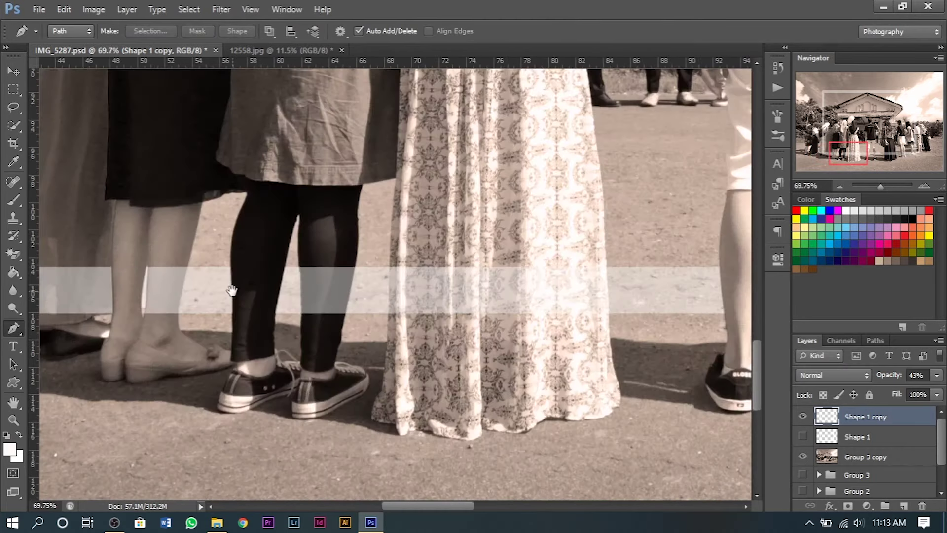
scroll(494, 226, "down", 2)
scroll(449, 249, "down", 2)
scroll(448, 249, "down", 2)
scroll(433, 255, "up", 1)
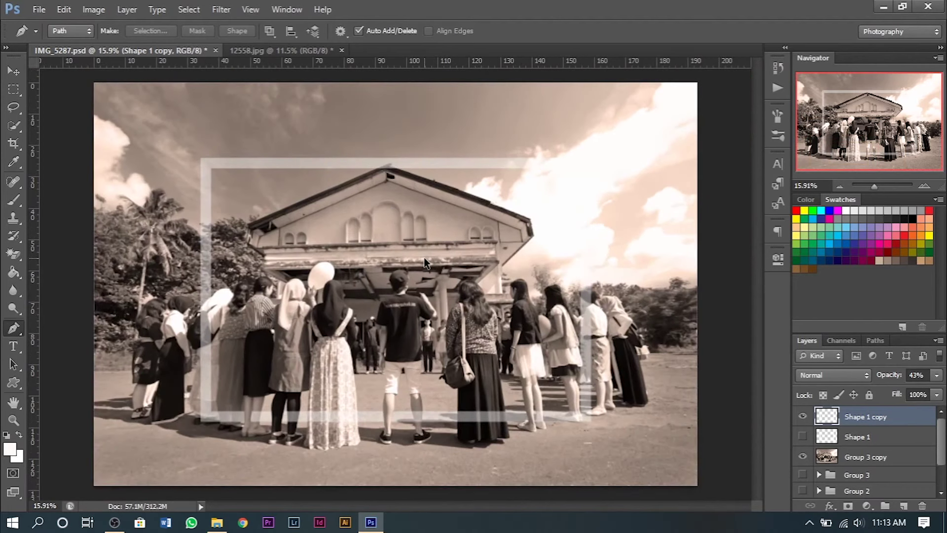
key("v")
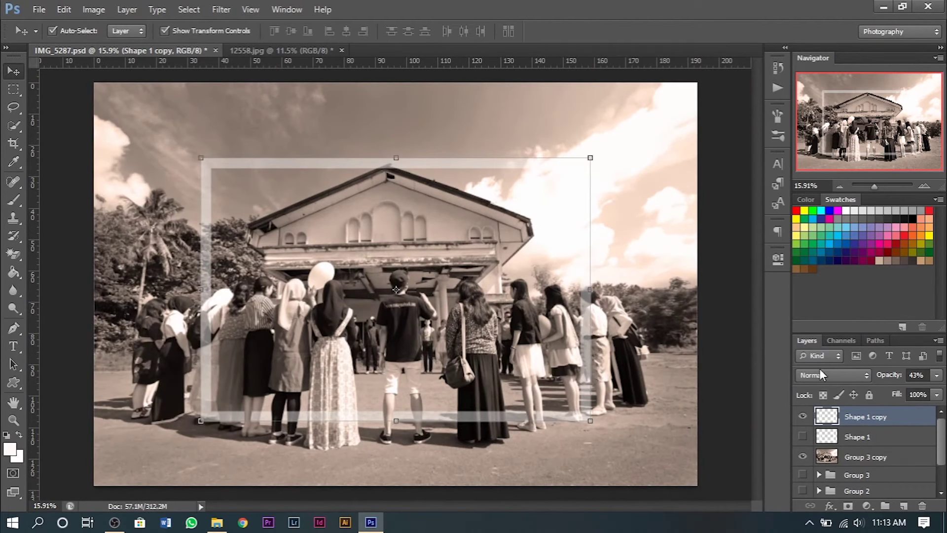
left_click(935, 376)
left_click_drag(899, 393, 940, 391)
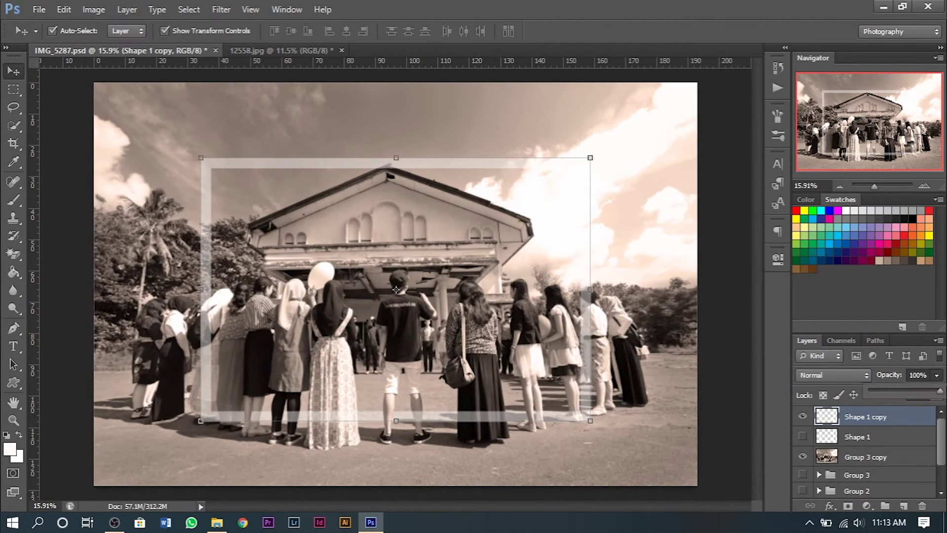
left_click(725, 345)
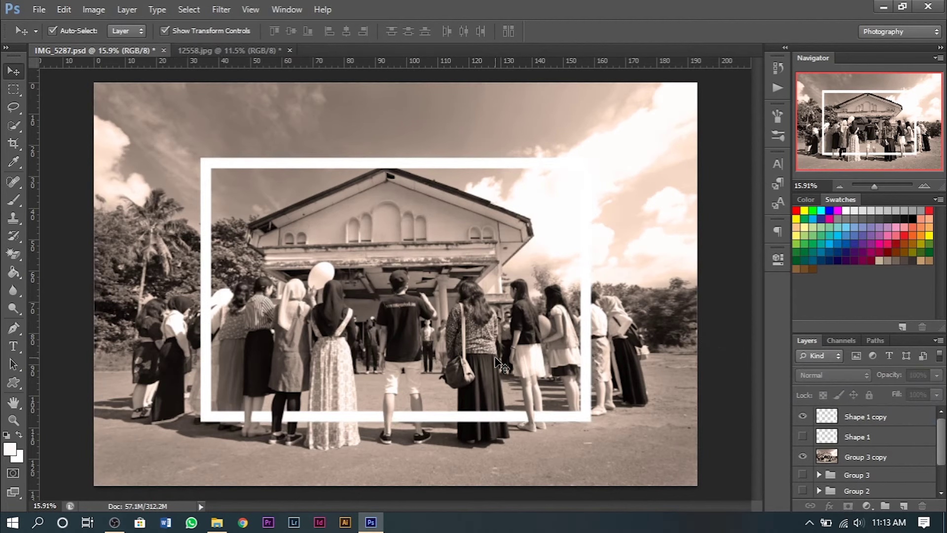
Zoom and pan to inspect the legs crossing the solid white bottom bar
scroll(400, 402, "up", 2)
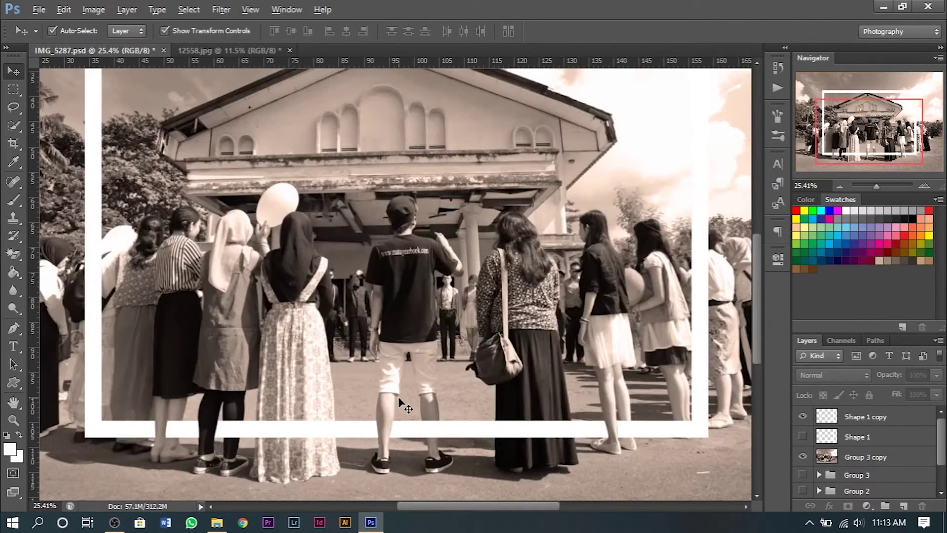
scroll(399, 402, "up", 2)
scroll(400, 402, "left", 3)
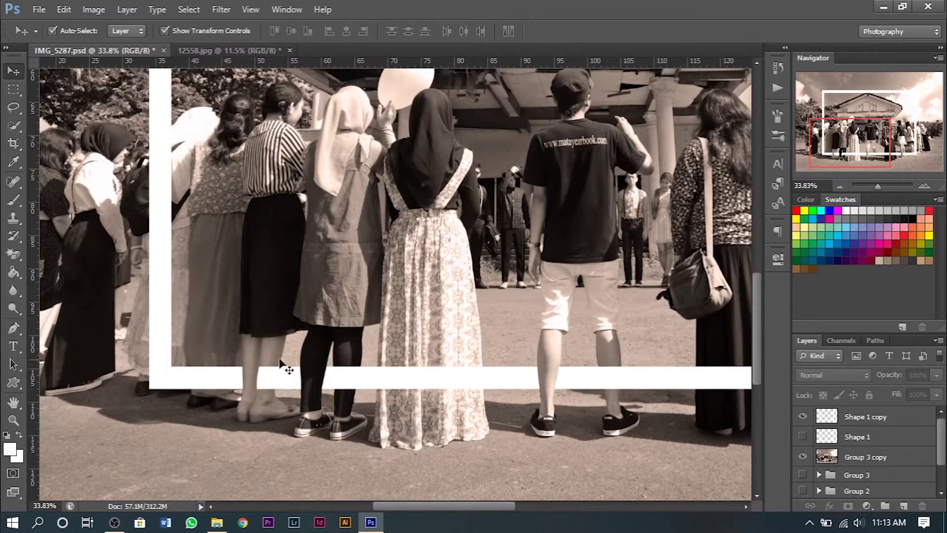
scroll(282, 364, "up", 1)
scroll(274, 363, "up", 1)
scroll(267, 356, "up", 1)
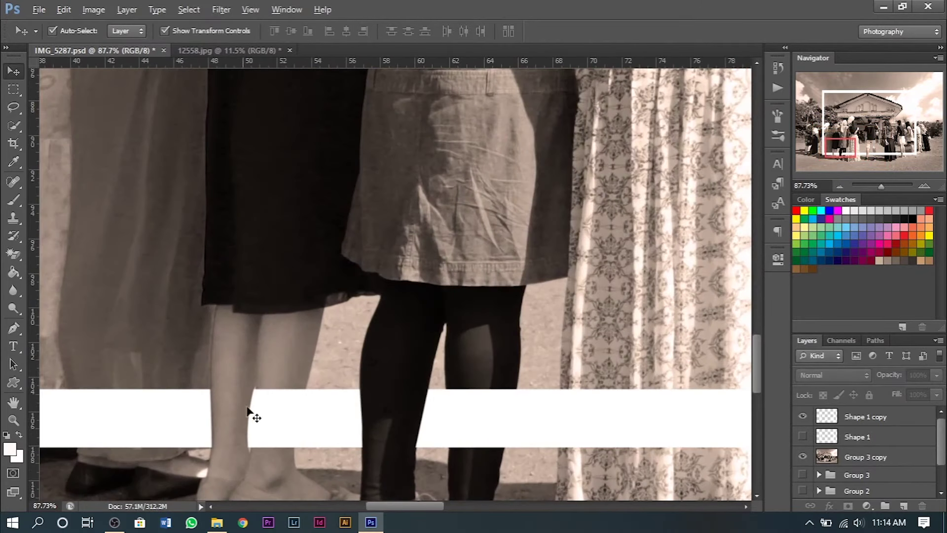
scroll(313, 375, "down", 2)
scroll(313, 376, "down", 1)
scroll(343, 359, "down", 1)
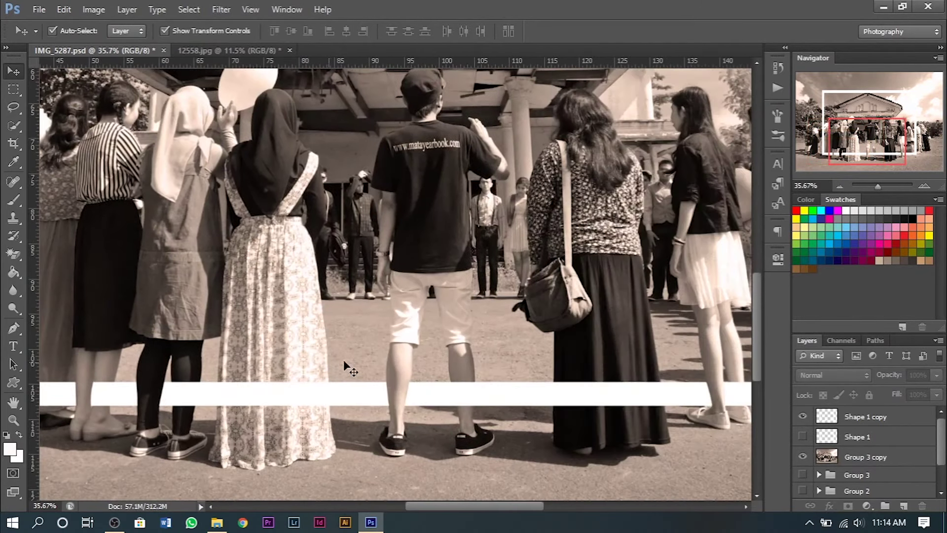
scroll(389, 363, "down", 1)
left_click_drag(530, 337, 440, 353)
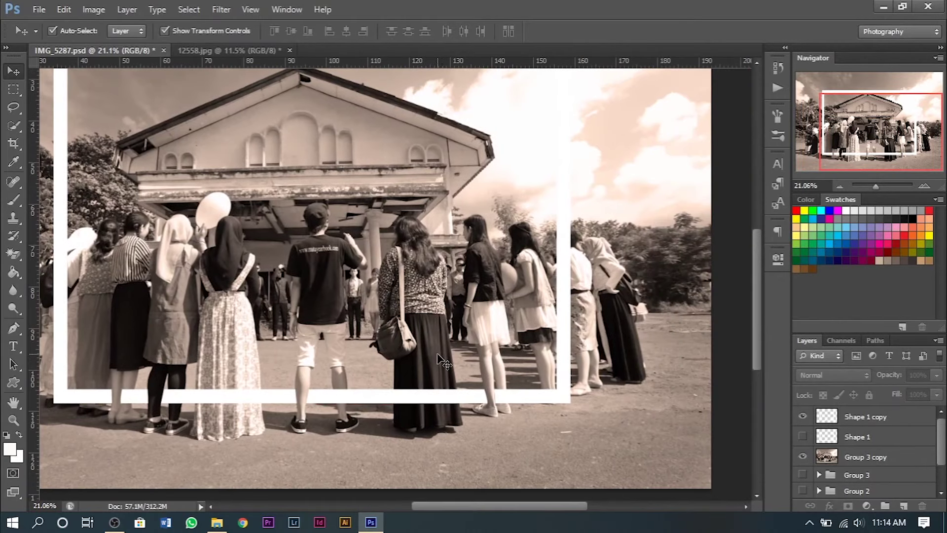
scroll(441, 360, "down", 1)
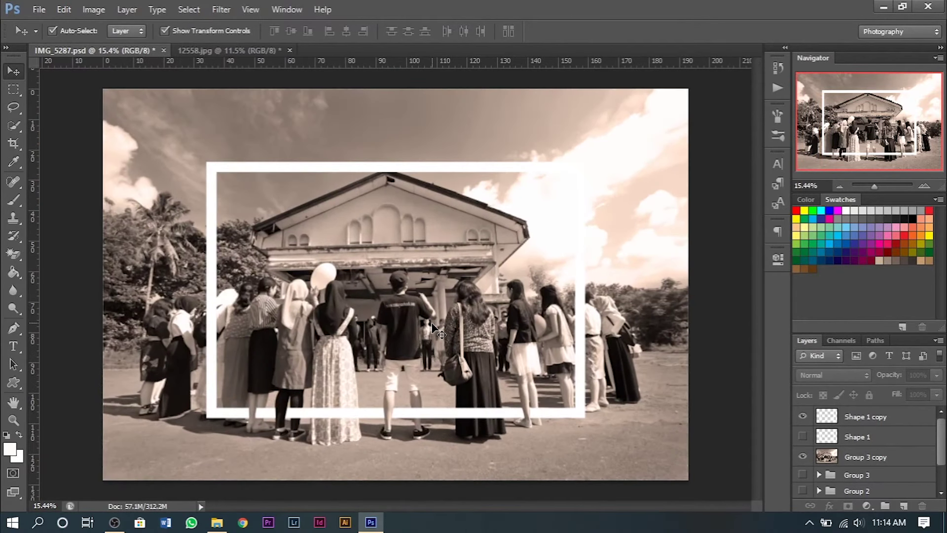
scroll(433, 324, "up", 1)
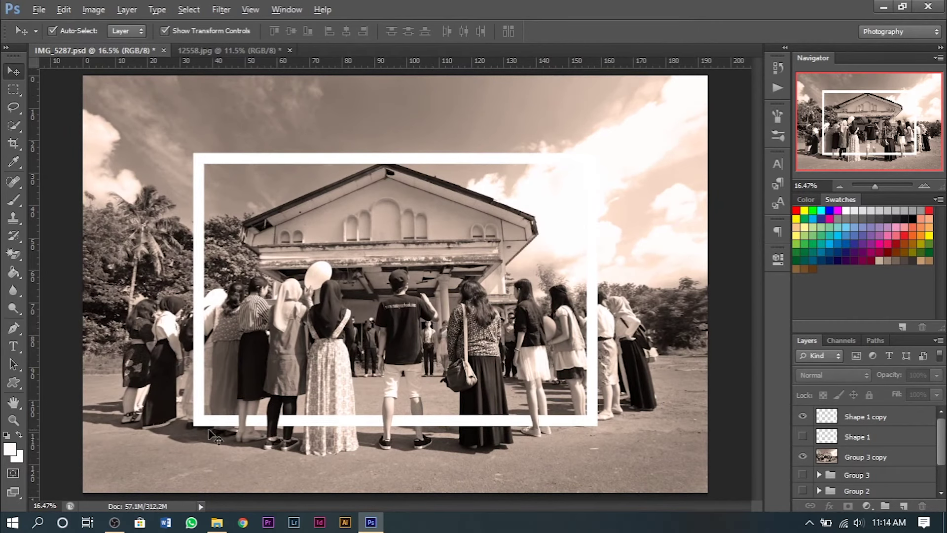
scroll(280, 425, "up", 3)
scroll(280, 425, "up", 2)
scroll(280, 425, "up", 1)
Lower the Shape 1 copy frame layer to 52% opacity and pan to the legs crossing the bar
left_click(574, 397)
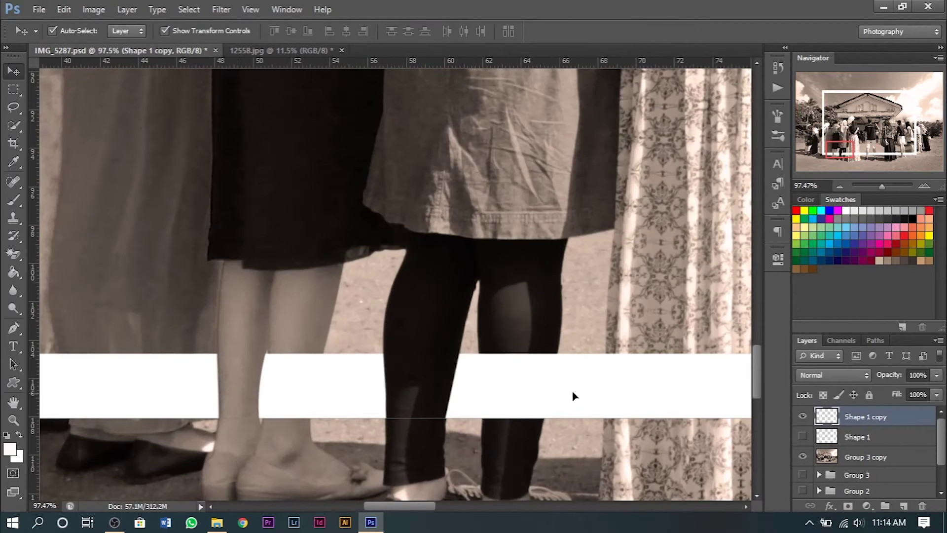
left_click(934, 378)
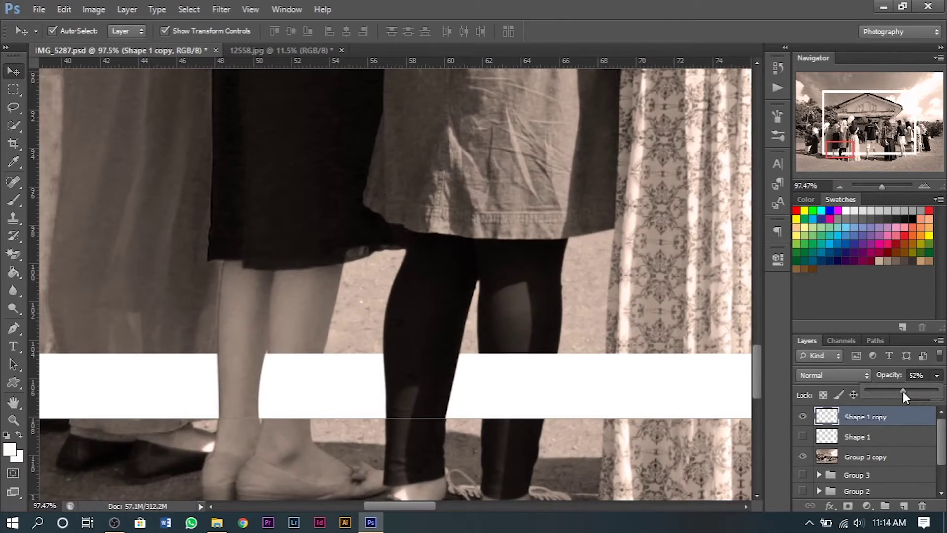
scroll(261, 374, "up", 3)
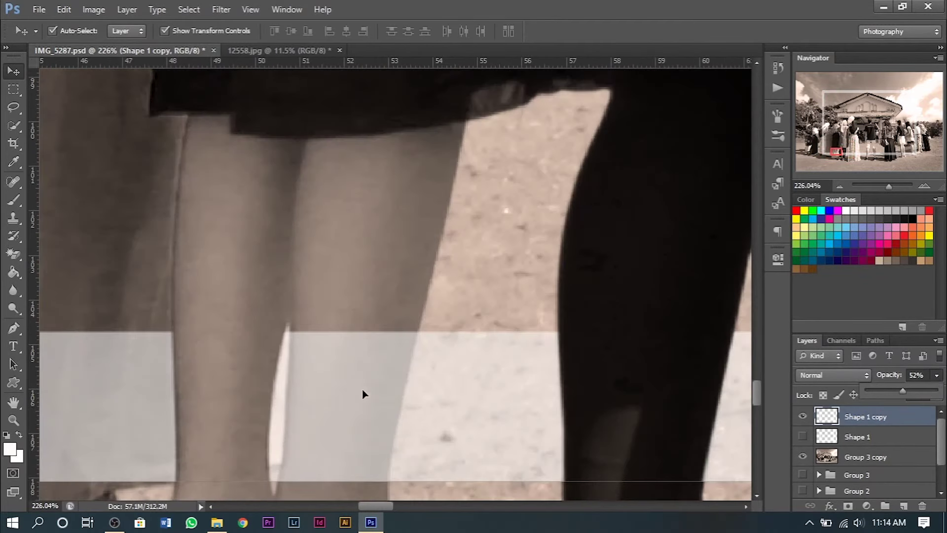
left_click_drag(362, 393, 312, 339)
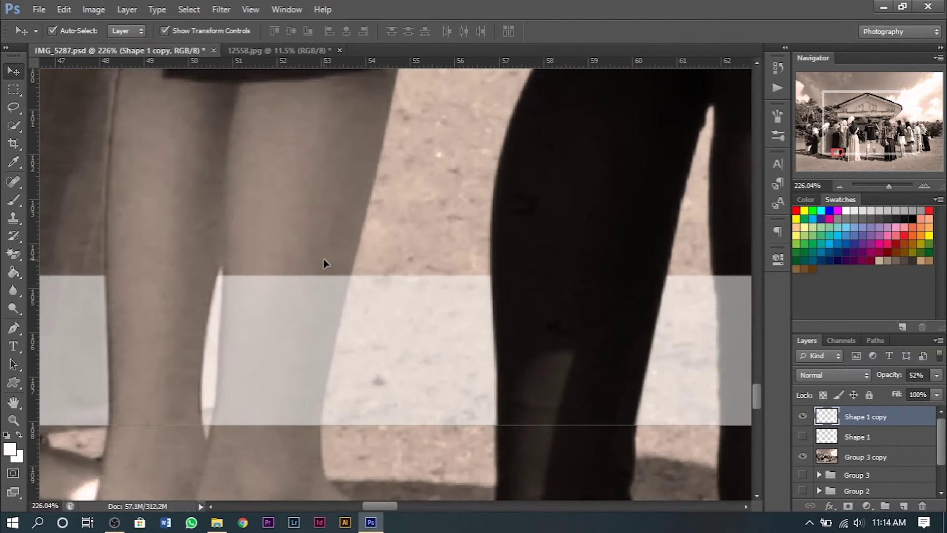
Trace a closed Pen path around the leg where it overlaps the frame bar
key("p")
scroll(232, 297, "up", 2)
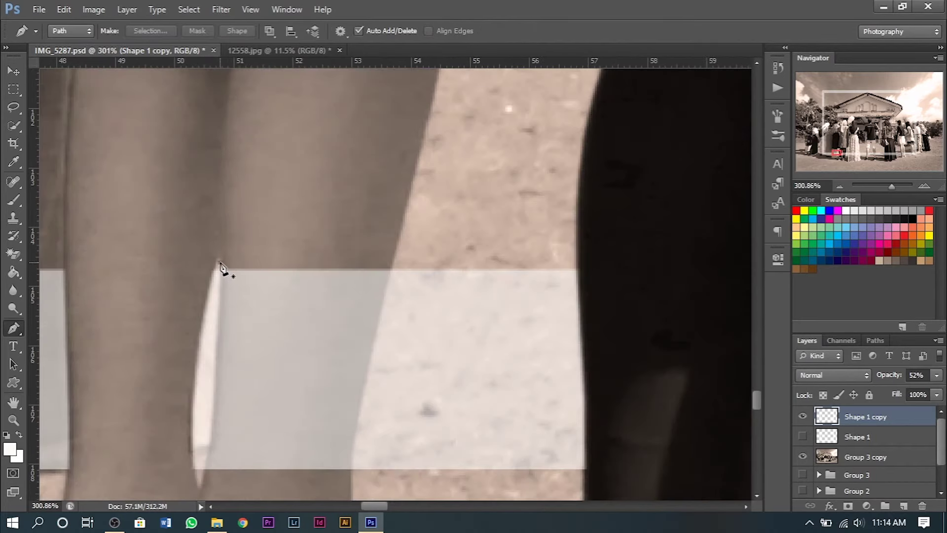
left_click(221, 265)
mouse_move(201, 479)
left_mouse_down()
mouse_move(183, 513)
mouse_move(178, 469)
left_mouse_up()
left_click(282, 413)
left_click(334, 402)
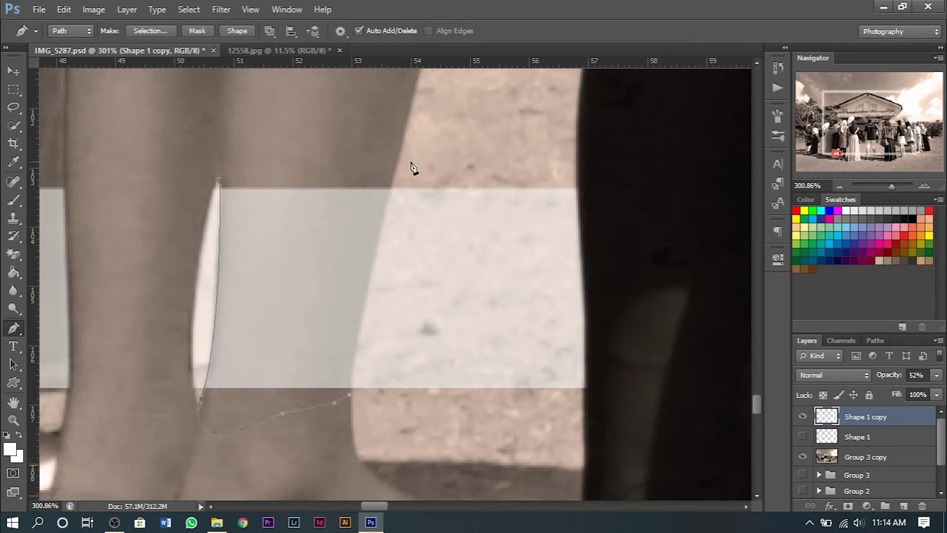
left_click_drag(391, 171, 394, 156)
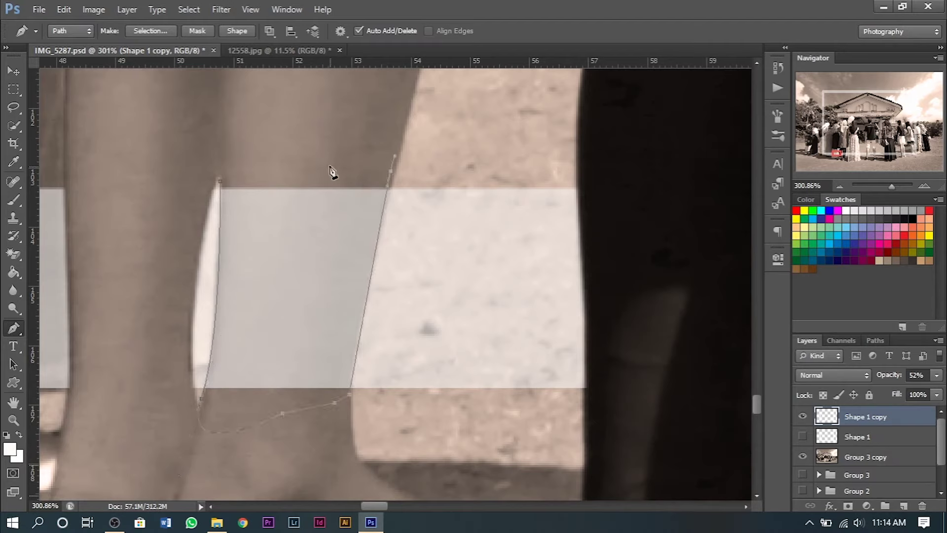
left_click(221, 182)
Turn the path into a selection, delete the frame over the leg, and deselect
right_click(242, 202)
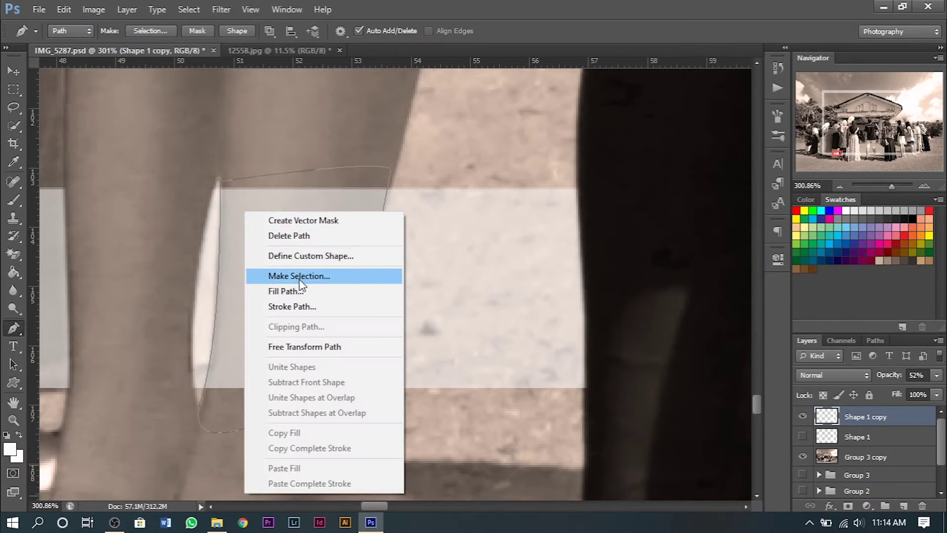
left_click(295, 273)
key("Return")
key("Delete")
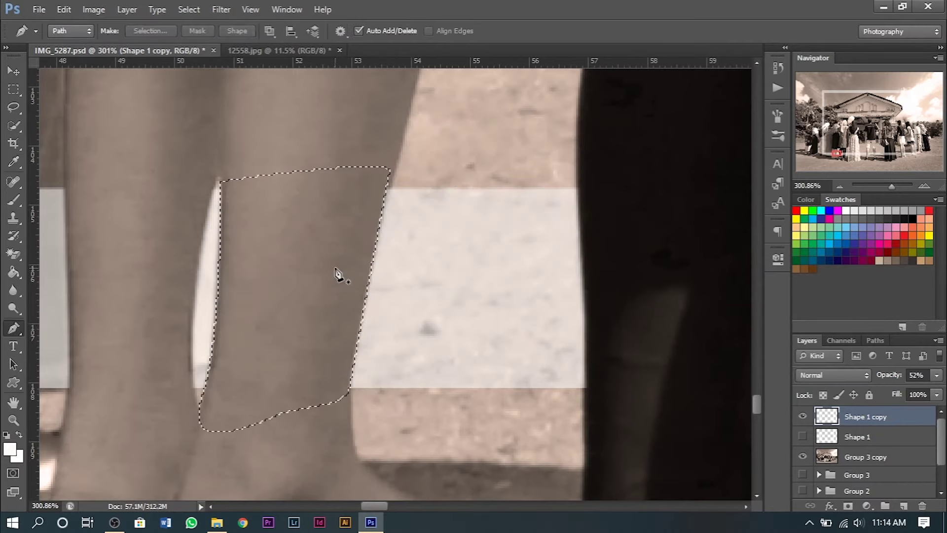
key("ctrl+d")
Select a thin edge sliver along the leg, then fit the whole image in the window
scroll(369, 271, "down", 3)
scroll(419, 265, "down", 1)
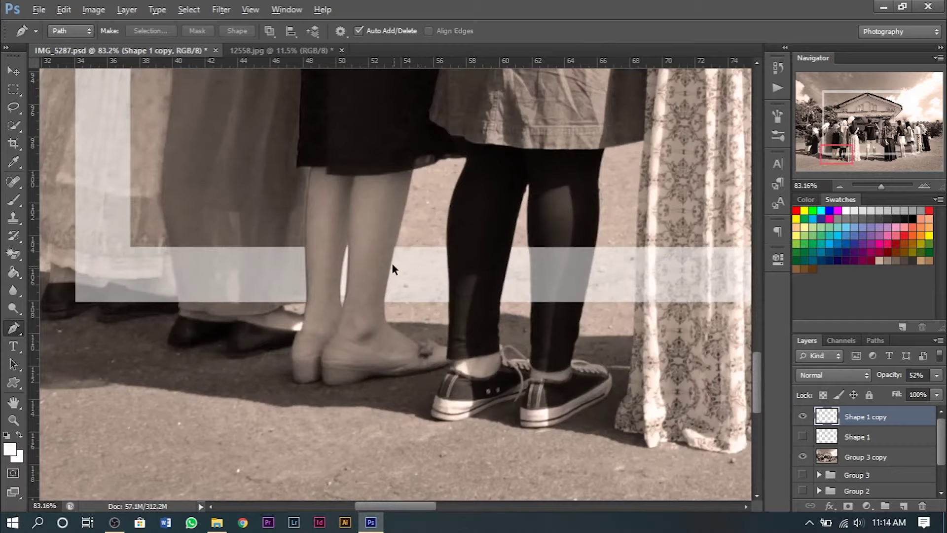
scroll(392, 264, "up", 4)
left_click(419, 198)
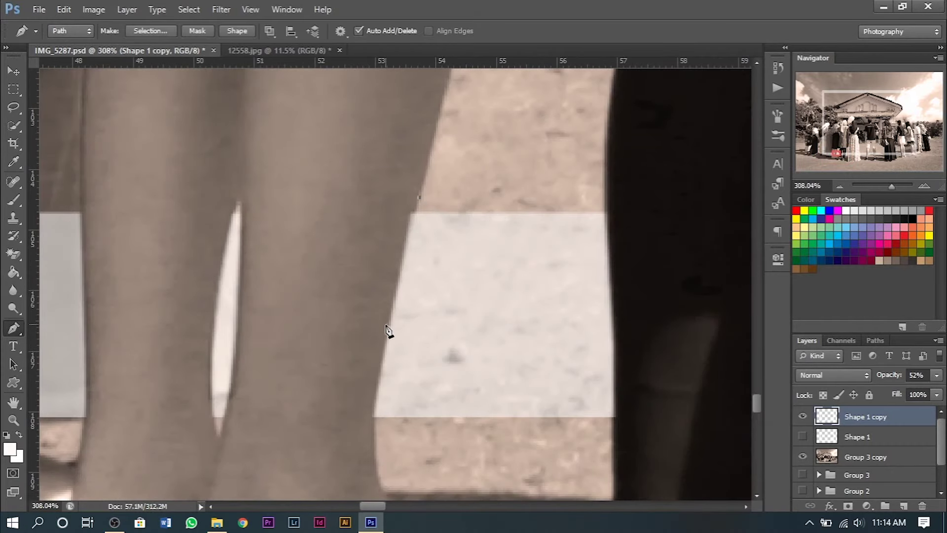
right_click(407, 210)
left_click(455, 293)
key("Return")
key("ctrl+0")
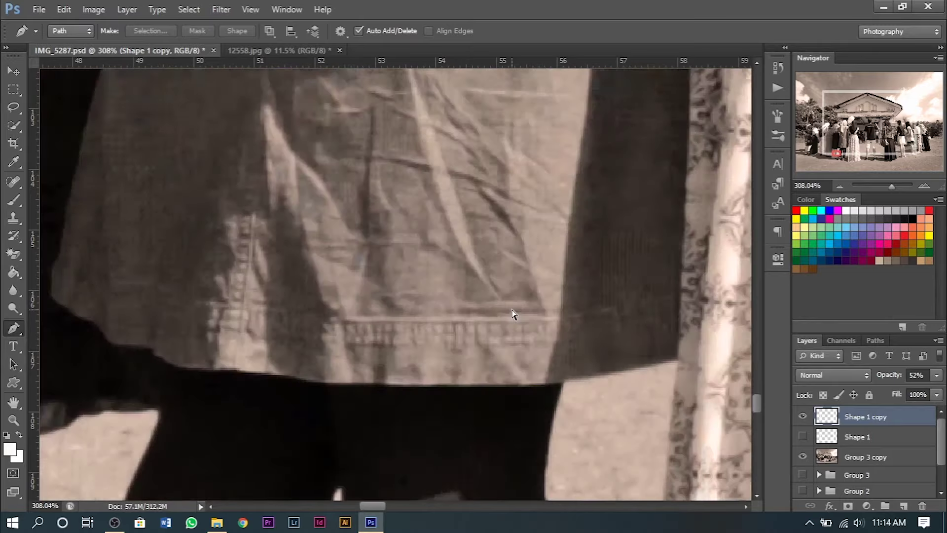
Set the Shape 1 copy frame layer back to 100% opacity and deselect it
key("v")
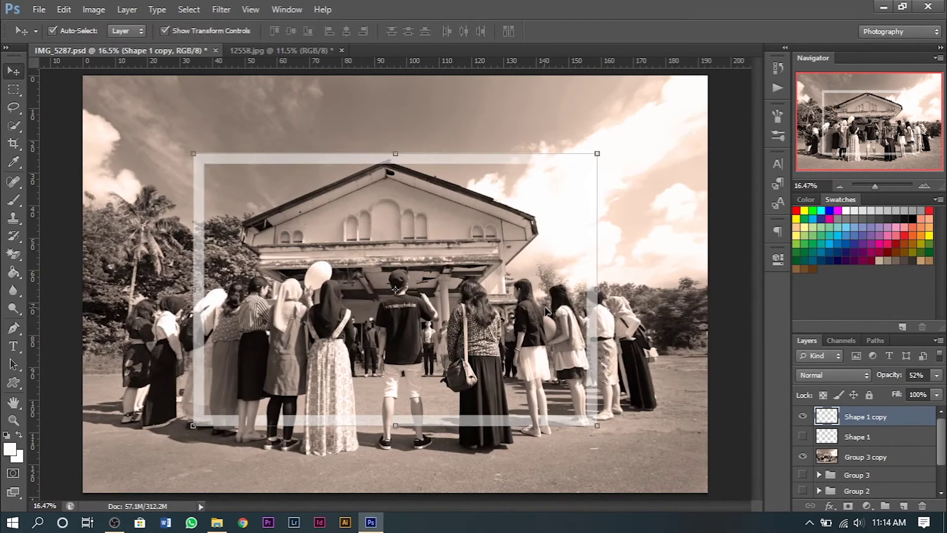
left_click(936, 375)
left_click_drag(904, 395, 940, 392)
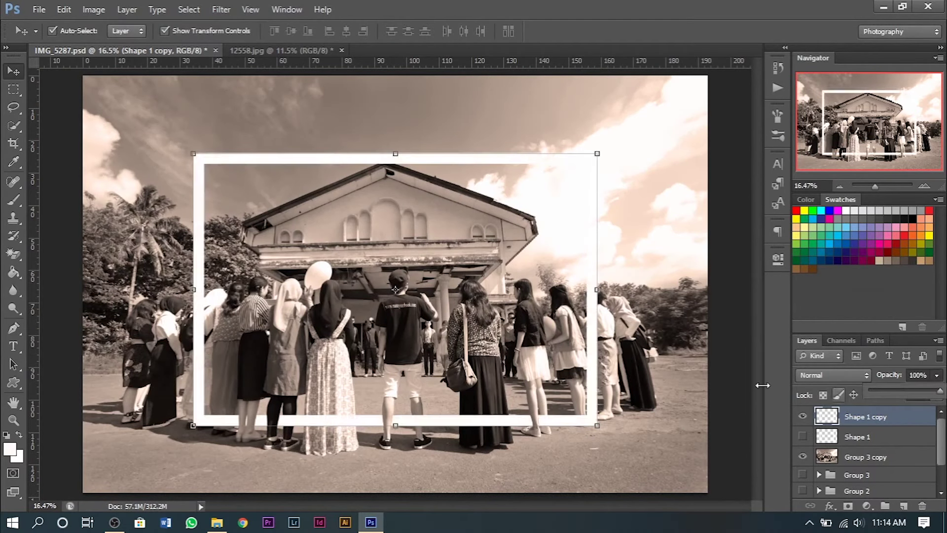
left_click(739, 359)
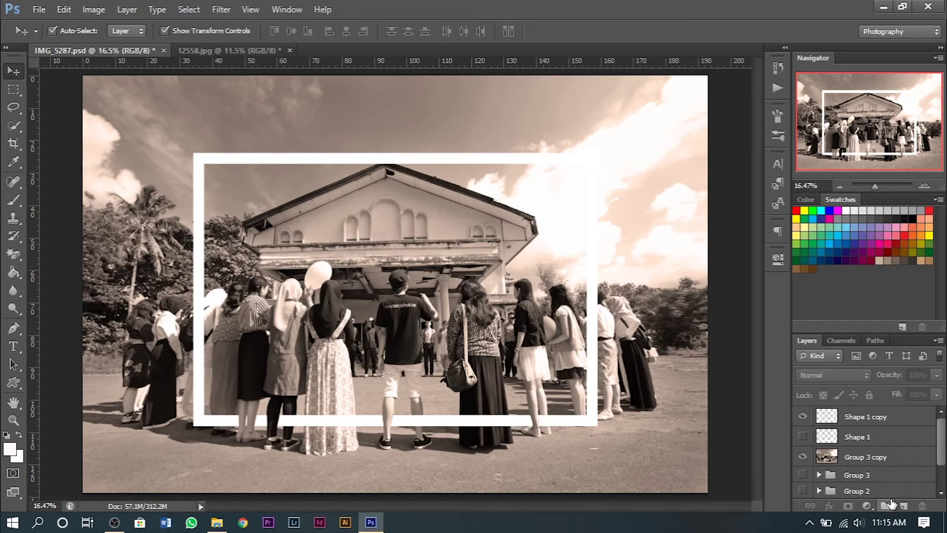
Type a white 'Mataram' title in the sky above the frame, then cycle through fonts in the Character panel
left_click(18, 354)
left_click(76, 344)
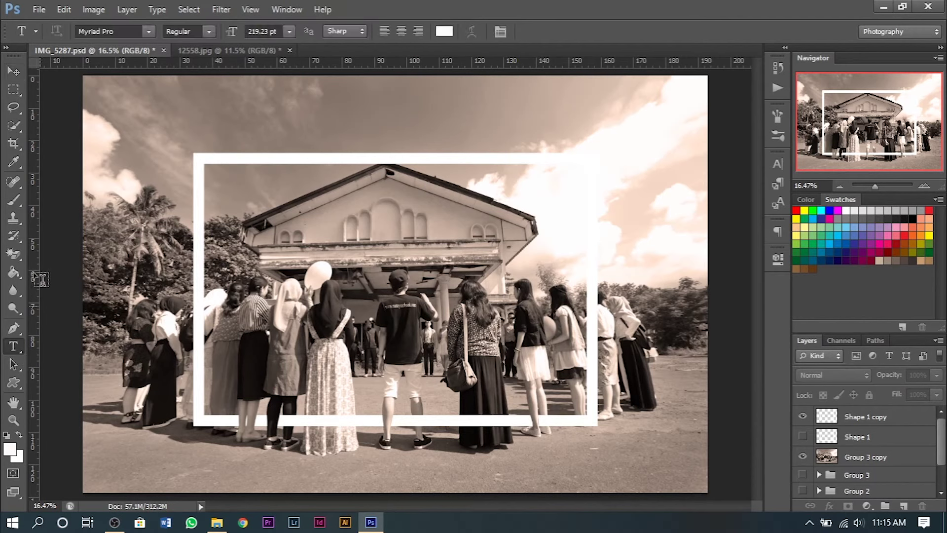
left_click(316, 121)
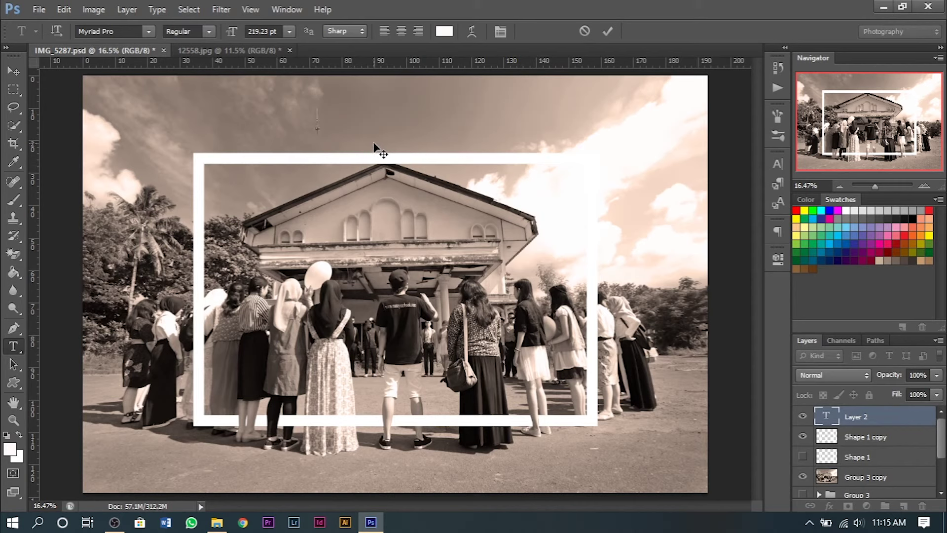
type("Mataram")
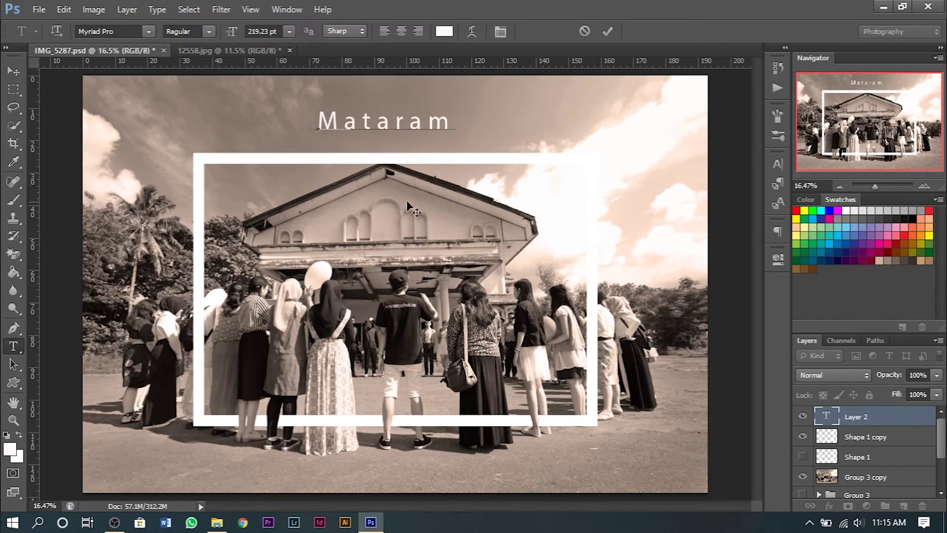
left_click(19, 68)
left_click_drag(422, 125, 423, 129)
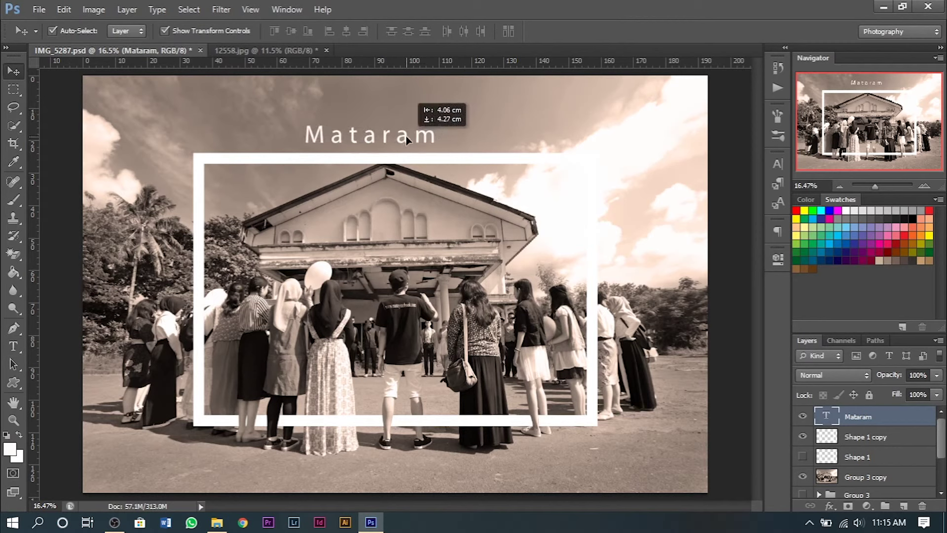
left_click(777, 163)
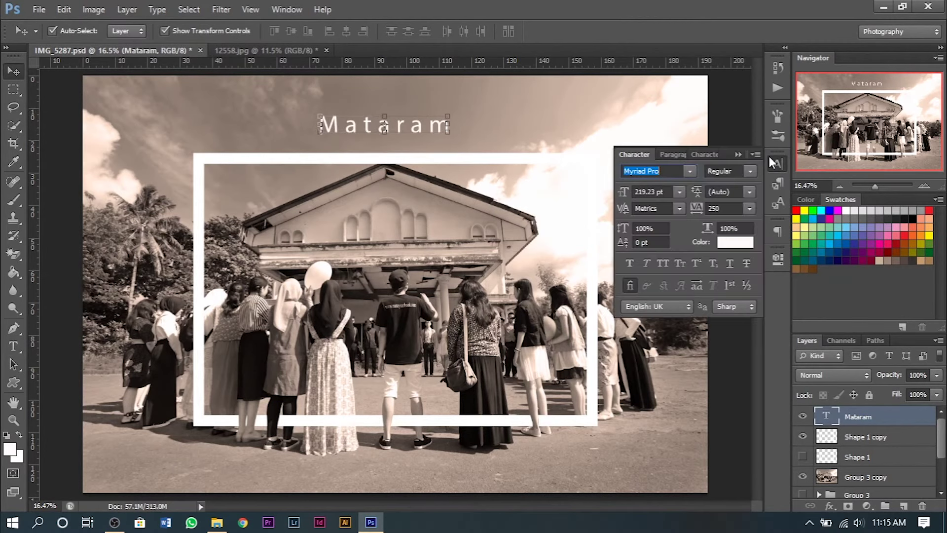
key("Down")
key("Down")
key("Down")
key("Down")
key("Down")
key("Down")
key("Down")
Set the Mataram title in Angeline Vintage with tracking reduced from 250 to 0
left_click(690, 170)
scroll(725, 249, "up", 6)
left_click_drag(818, 343, 814, 204)
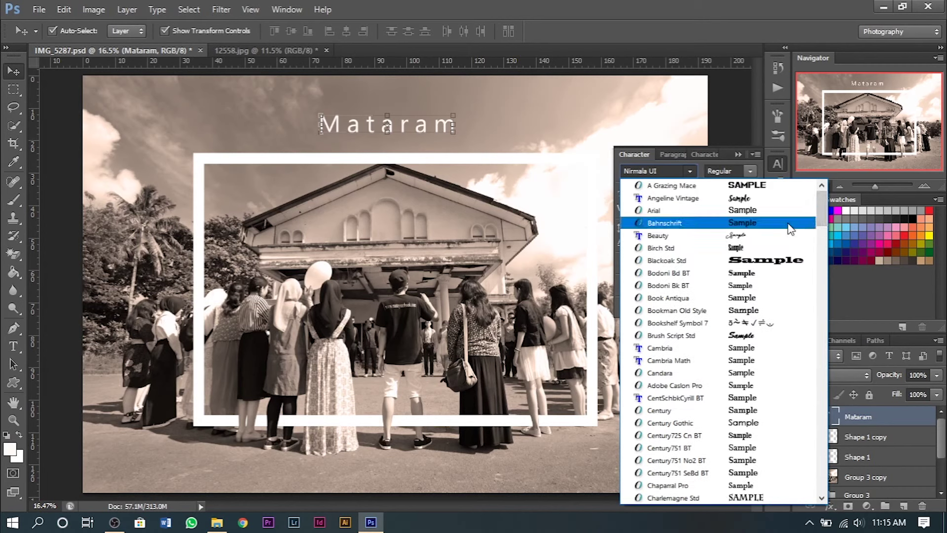
left_click(731, 201)
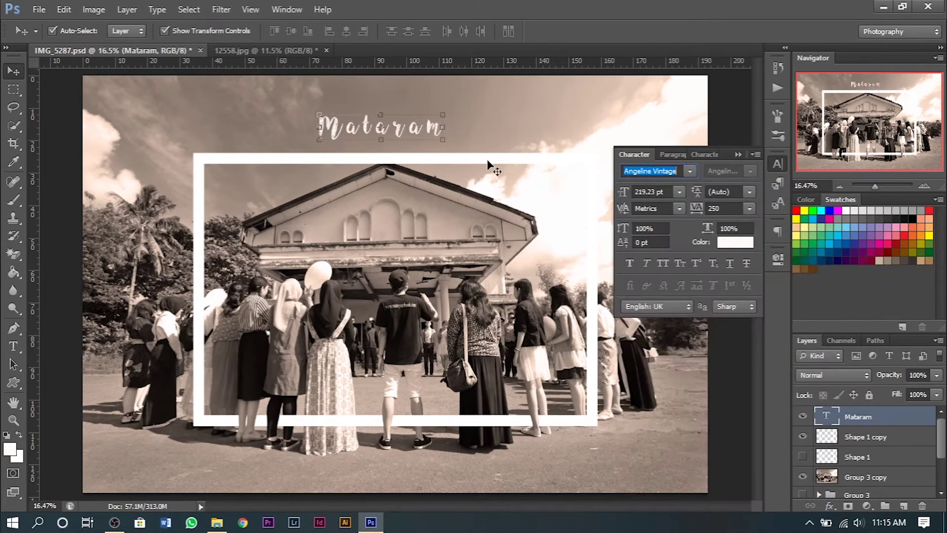
left_click(749, 211)
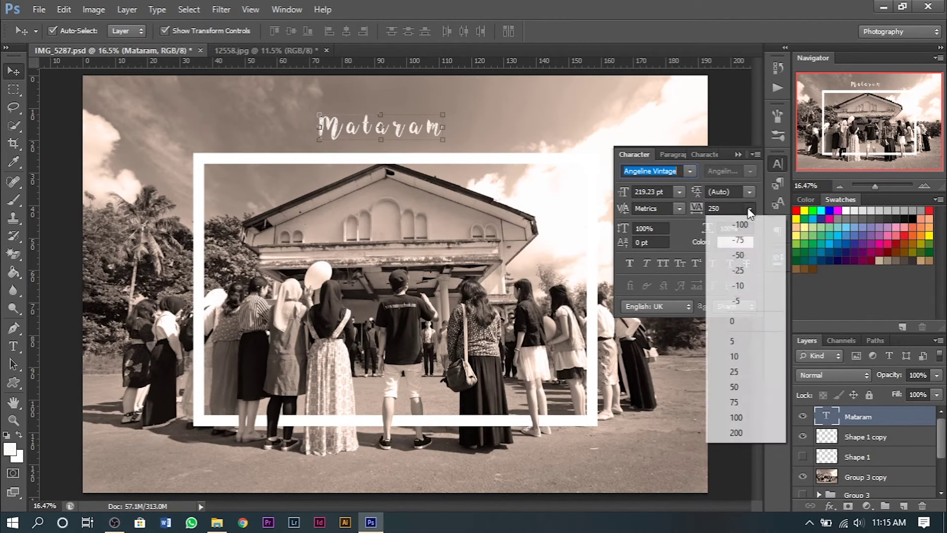
left_click(741, 318)
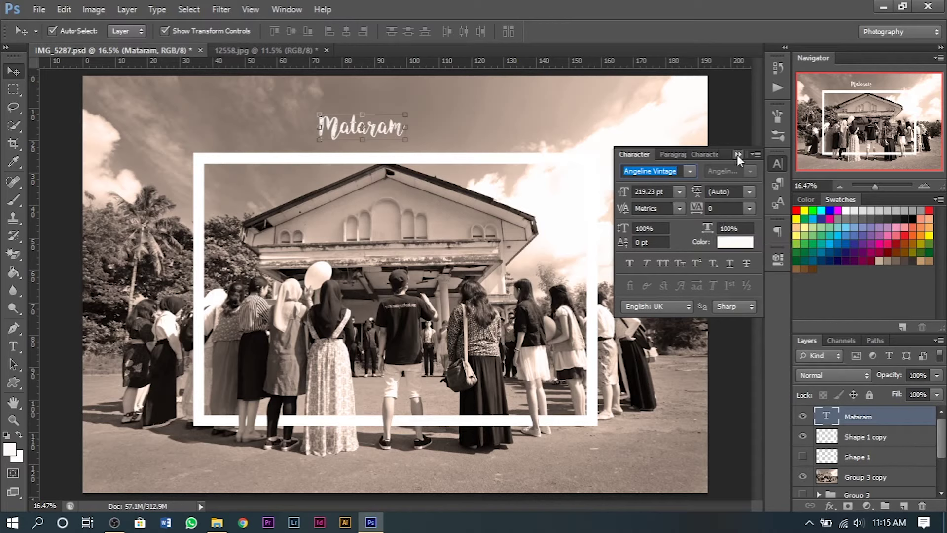
Browse the font list again, keeping Angeline Vintage for the title
left_click(689, 172)
left_click(833, 211)
left_click(689, 171)
left_click_drag(821, 202, 821, 283)
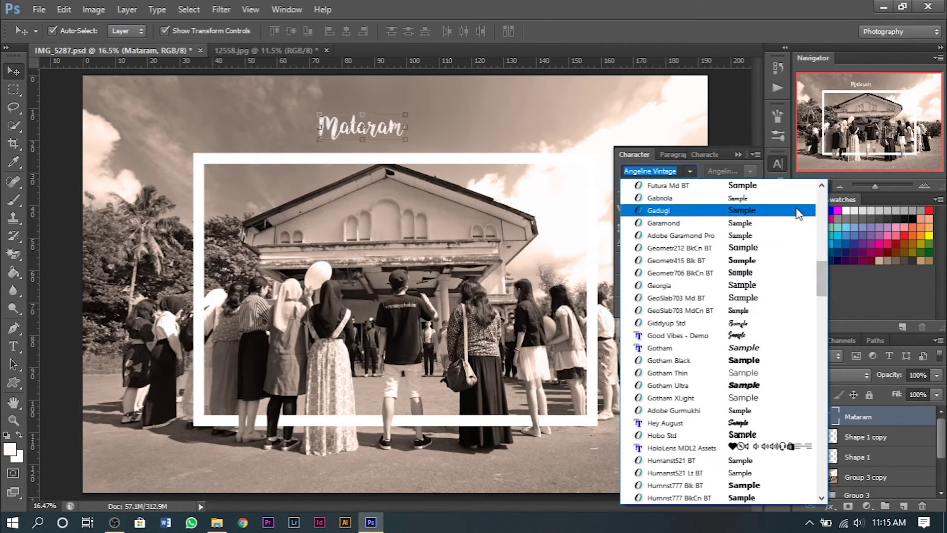
left_click(783, 159)
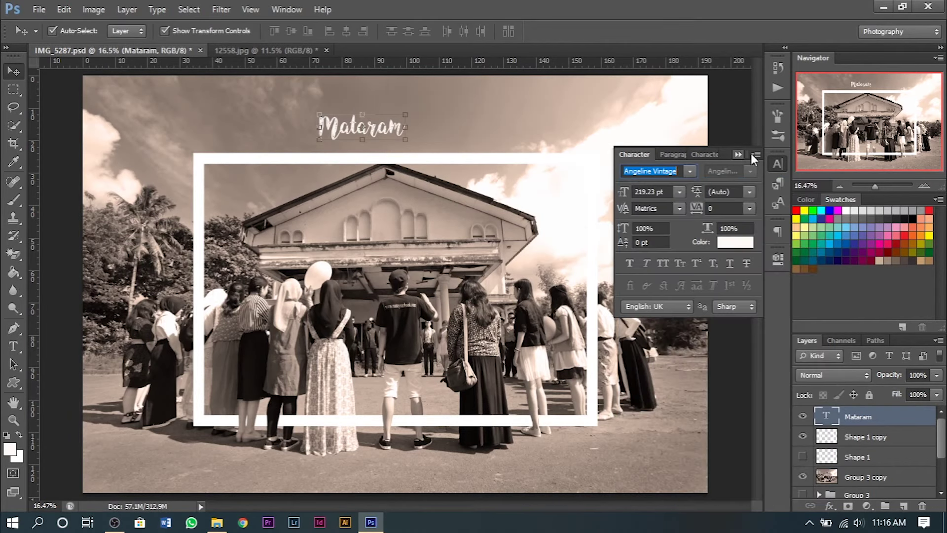
left_click(776, 164)
Scale the Mataram title to about 260% and centre it just above the white frame
mouse_move(408, 142)
left_mouse_down()
mouse_move(529, 194)
mouse_move(522, 191)
left_mouse_up()
left_click_drag(479, 144, 474, 127)
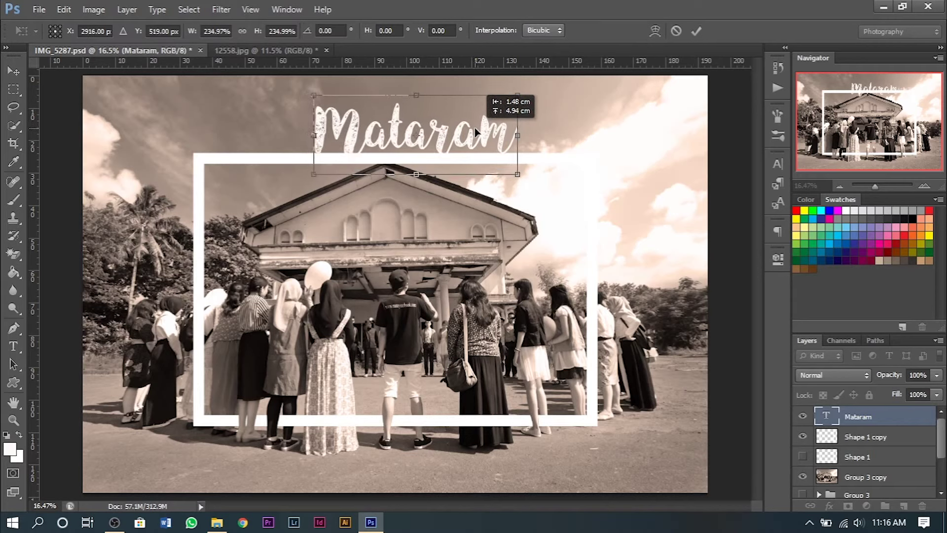
left_click_drag(517, 174, 539, 182)
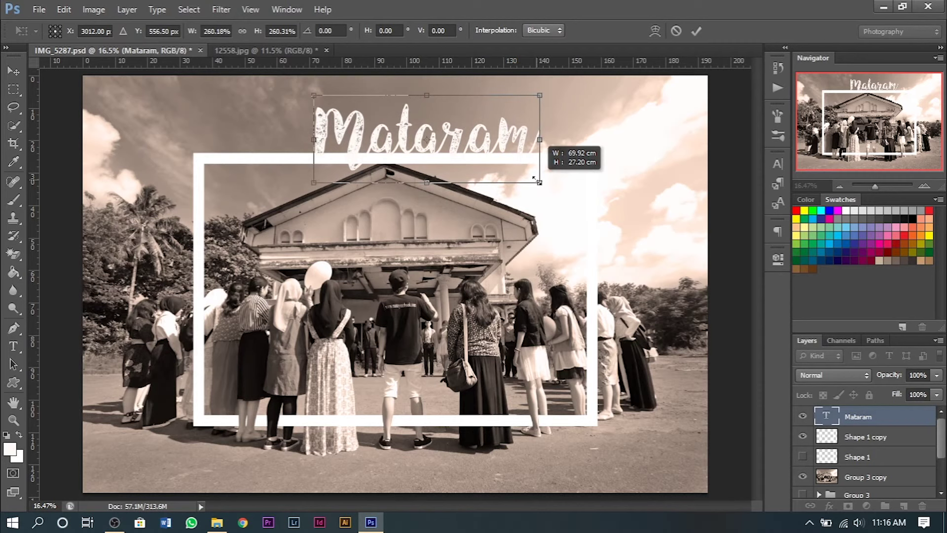
left_click_drag(490, 135, 486, 135)
key("Return")
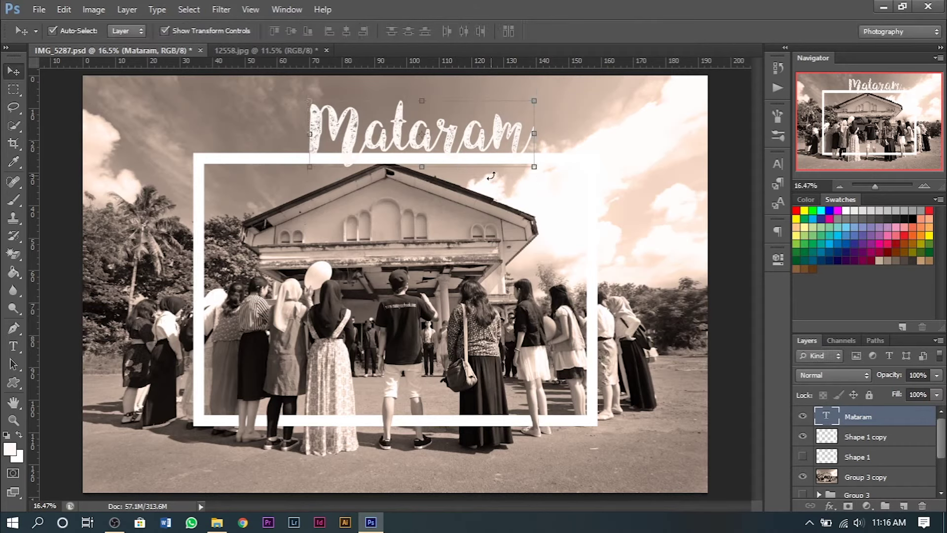
left_click(719, 205)
scroll(482, 190, "down", 2)
scroll(486, 200, "up", 2)
mouse_move(491, 143)
left_mouse_down()
mouse_move(475, 135)
mouse_move(475, 144)
left_mouse_up()
Draw a white upright rectangle at the bottom centre, crossing the frame's lower edge
left_click(752, 266)
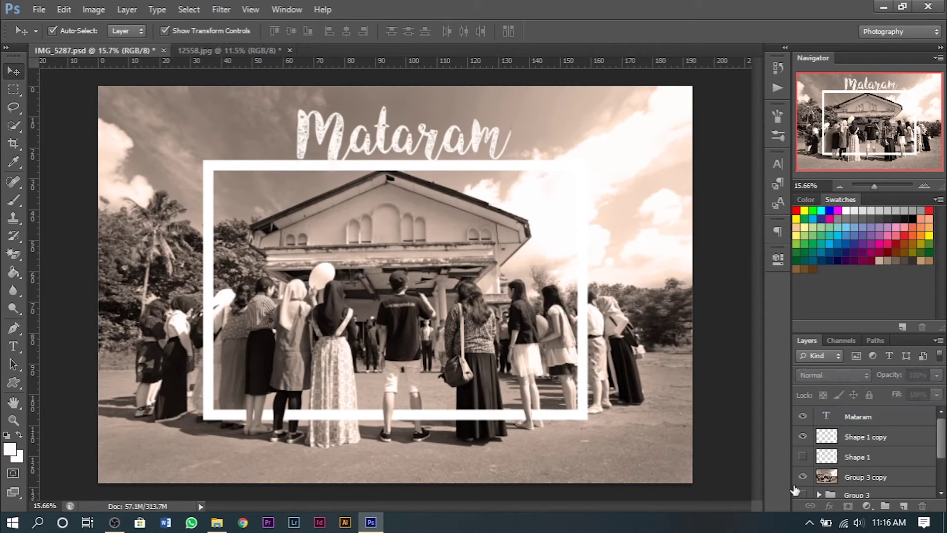
left_click(904, 505)
key("ctrl+z")
left_click(13, 382)
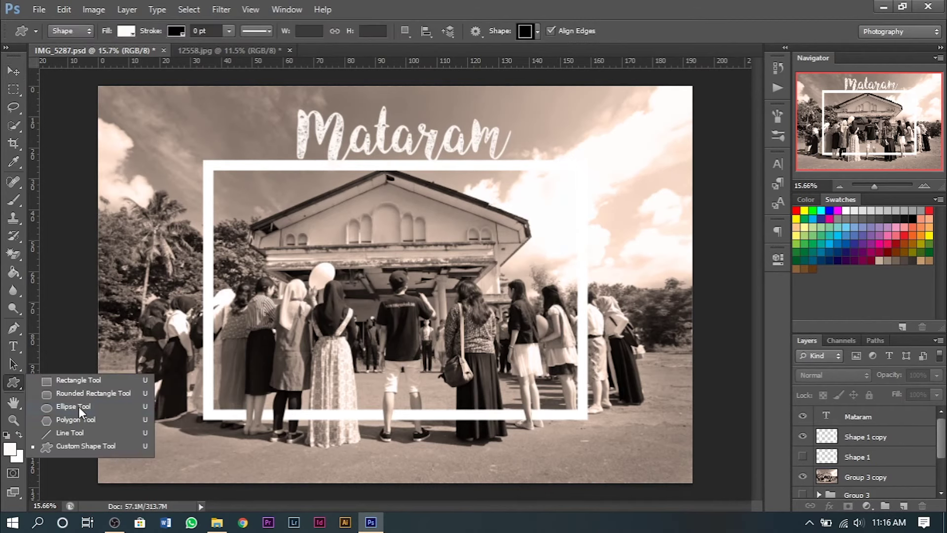
left_click(95, 382)
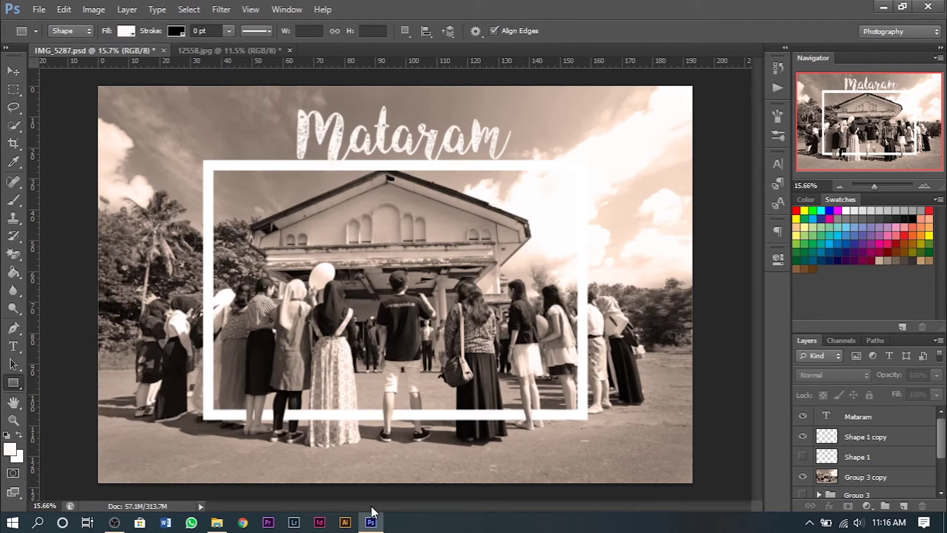
left_click_drag(362, 489, 436, 383)
key("v")
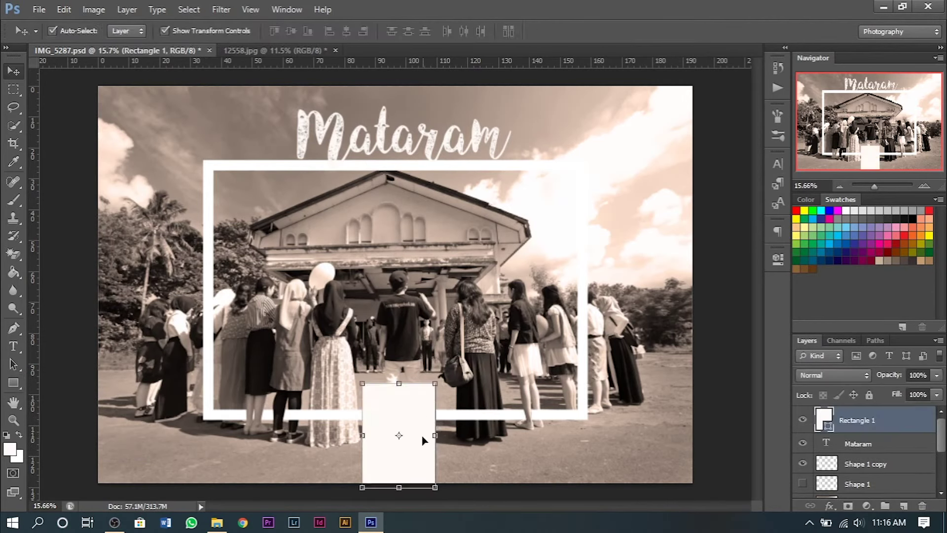
left_click_drag(423, 432, 420, 432)
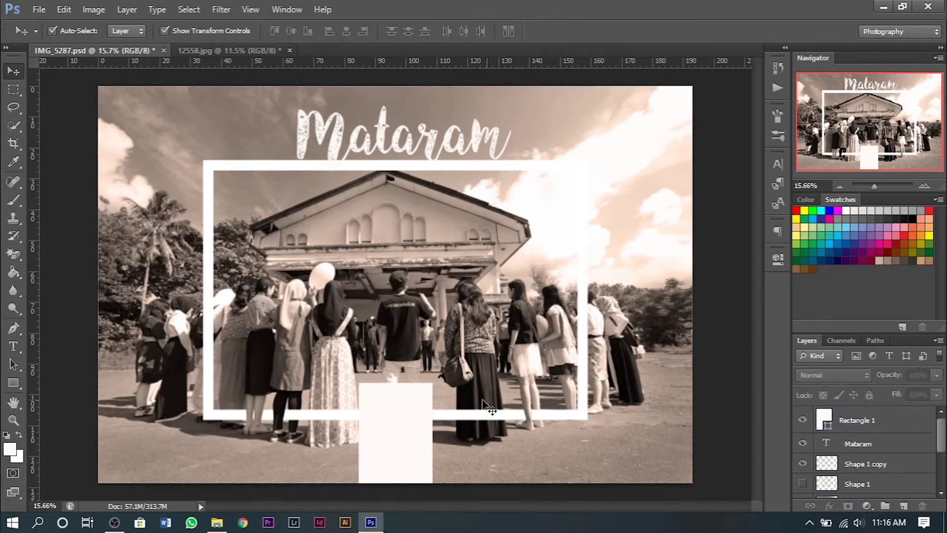
Lower the rectangle layer's opacity to about 43%
left_click(406, 433)
left_click(936, 375)
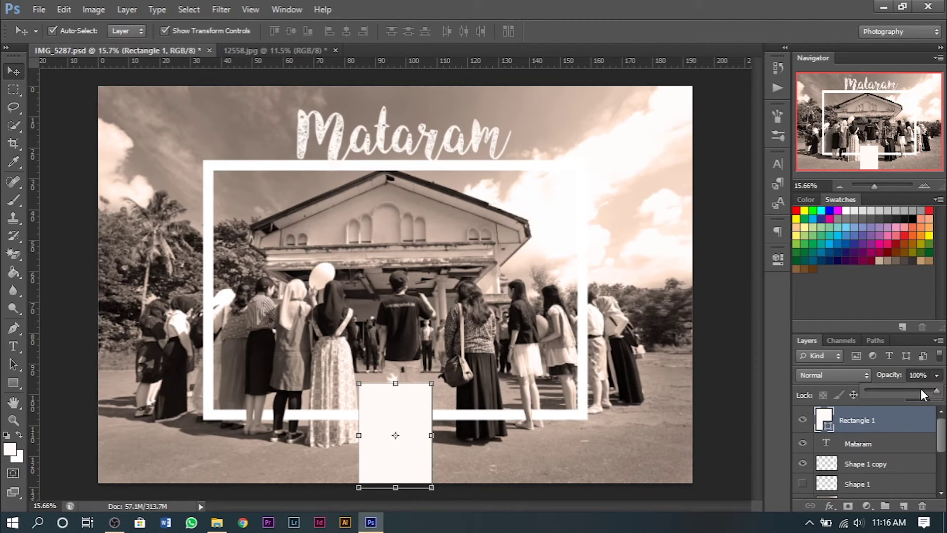
left_click_drag(901, 392, 896, 389)
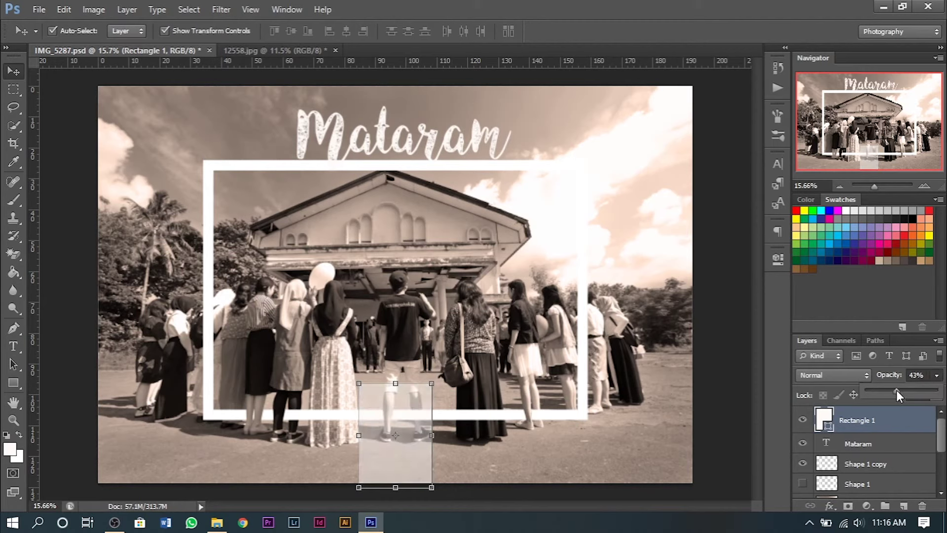
left_click(721, 391)
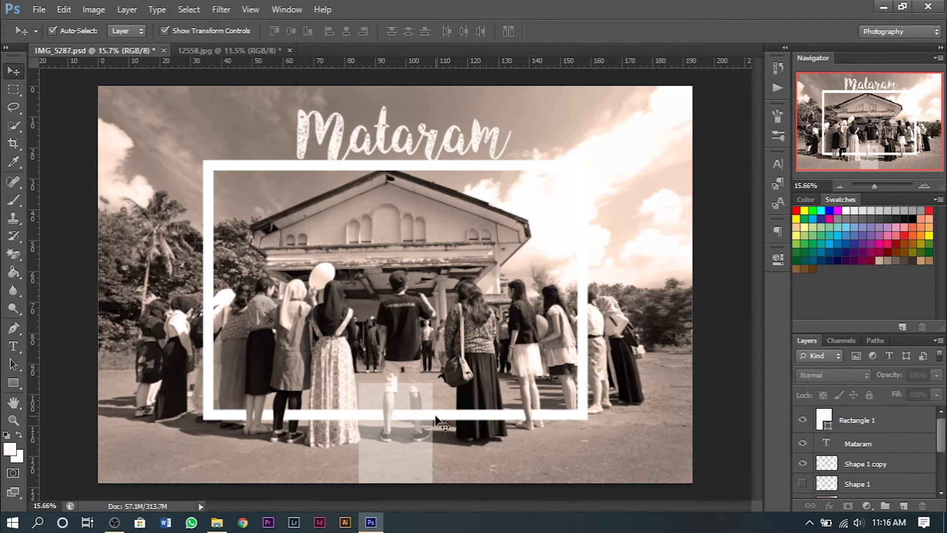
scroll(415, 432, "up", 4)
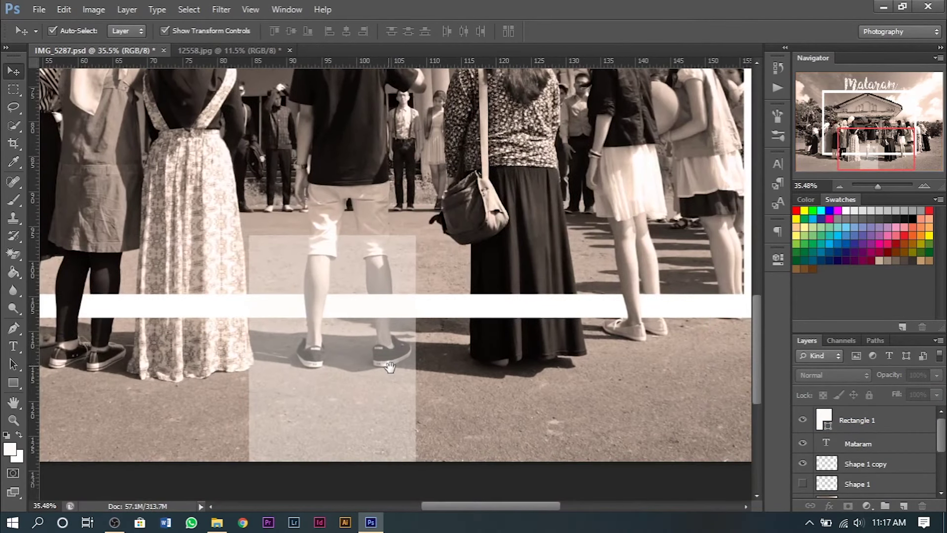
Narrow the translucent rectangle from its left side with Free Transform
left_click(345, 346)
mouse_move(249, 236)
left_mouse_down()
mouse_move(280, 237)
mouse_move(365, 287)
left_mouse_up()
key("Return")
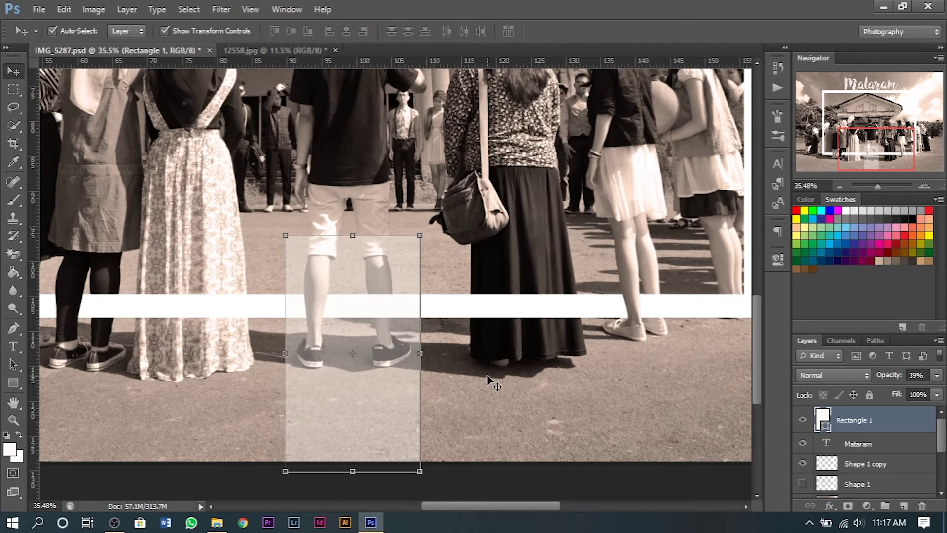
key("ctrl+0")
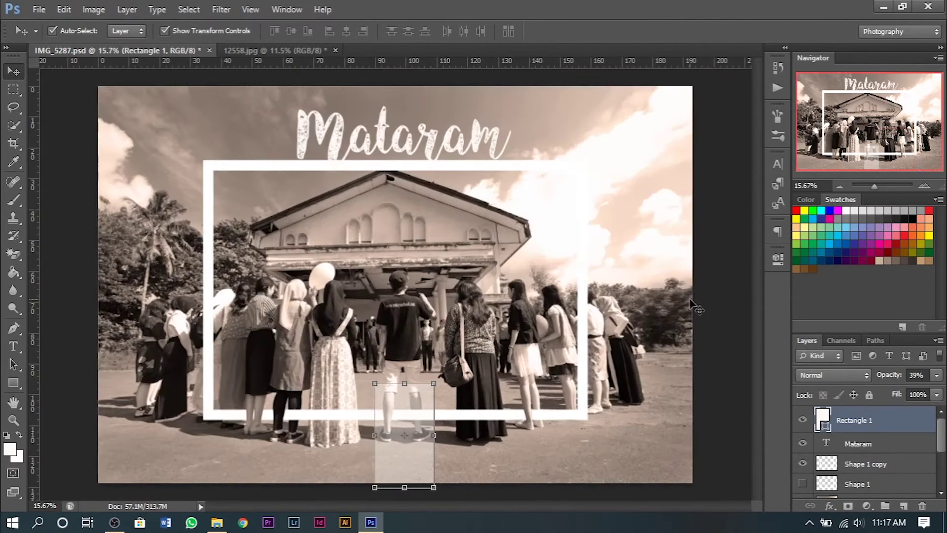
Centre the narrowed rectangle horizontally on the cover
left_click(720, 410)
left_click(463, 413)
left_click(345, 35)
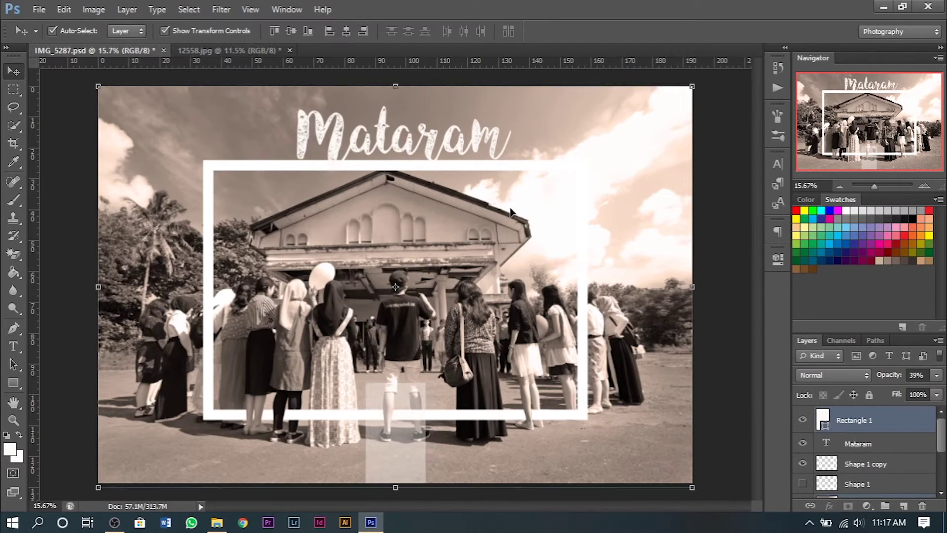
key("ctrl+z")
left_click(719, 404)
left_click(418, 419)
left_click(674, 419)
scroll(446, 466, "up", 2)
scroll(434, 375, "up", 1)
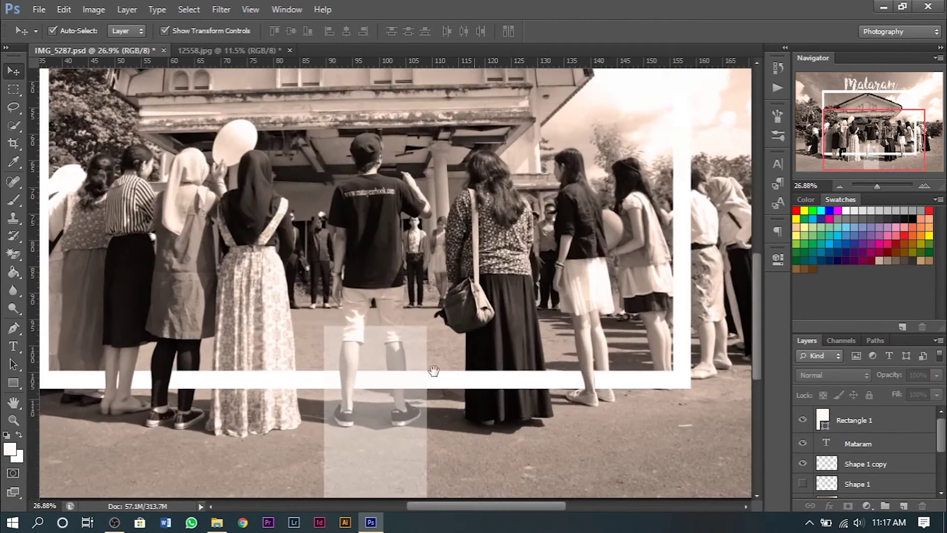
scroll(413, 351, "up", 1)
scroll(412, 351, "up", 2)
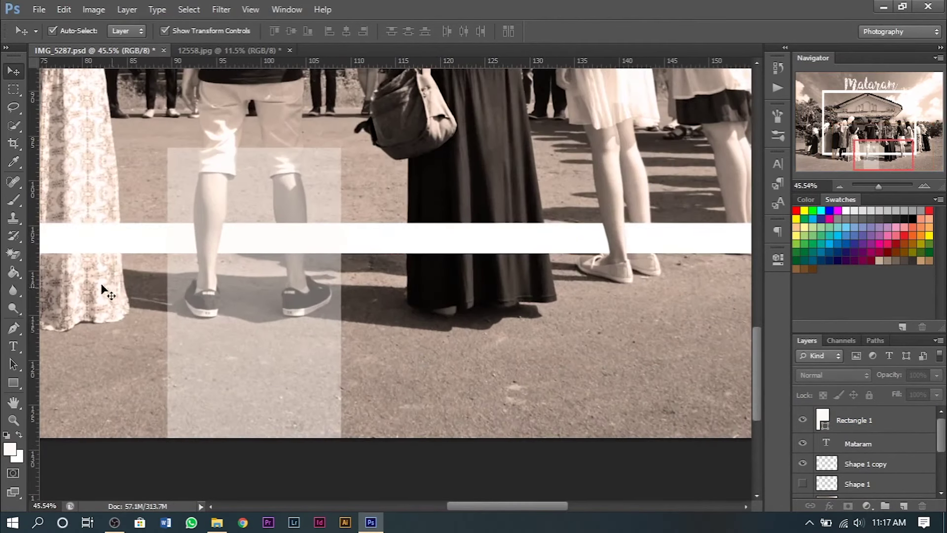
left_click(17, 349)
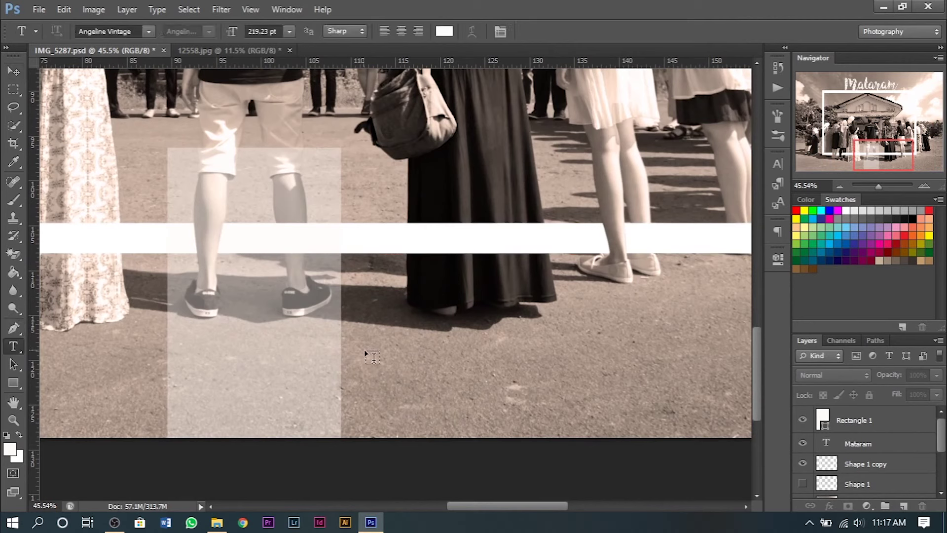
Add white '//YEARBOOK' text in Gotham at 60 pt below the white band
left_click(386, 351)
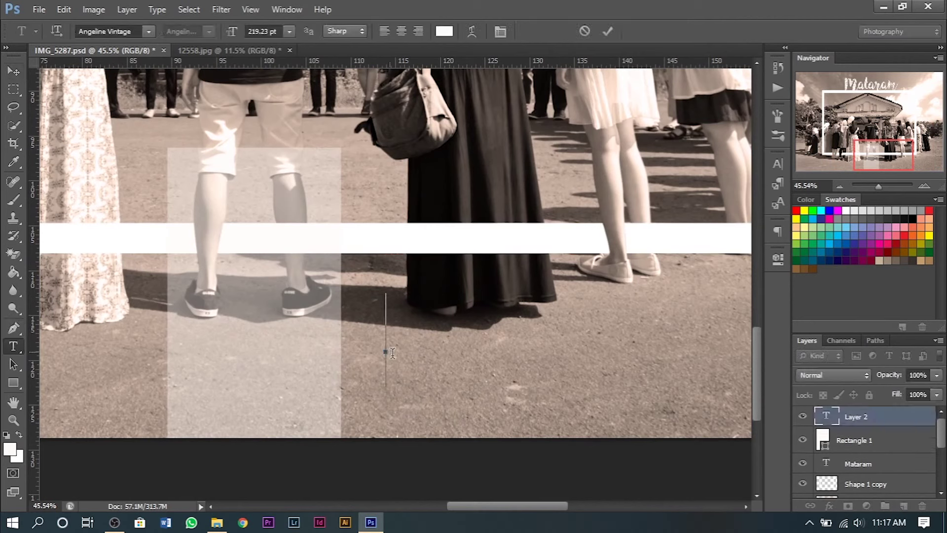
left_click(288, 32)
left_click(277, 251)
left_click(134, 30)
type("Gotham")
key("Return")
type("//YE")
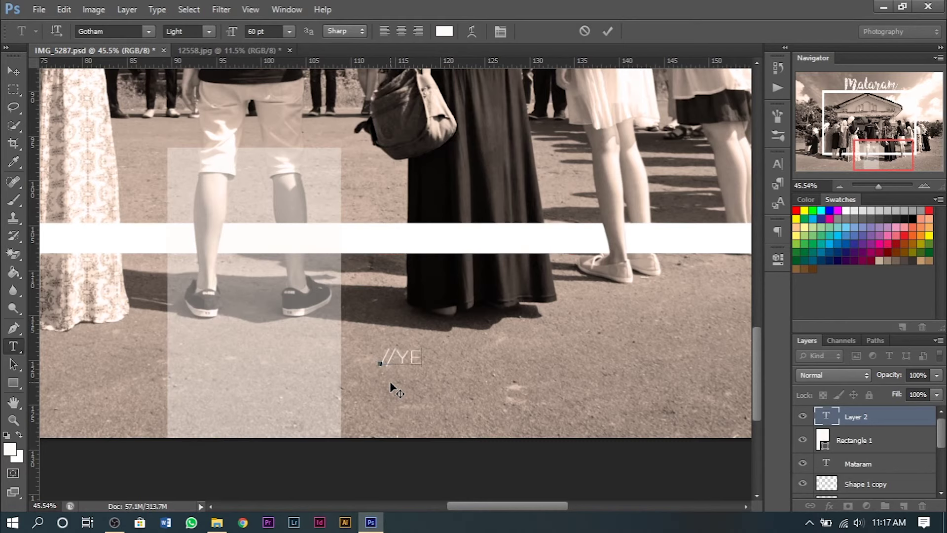
type("ARBOOK")
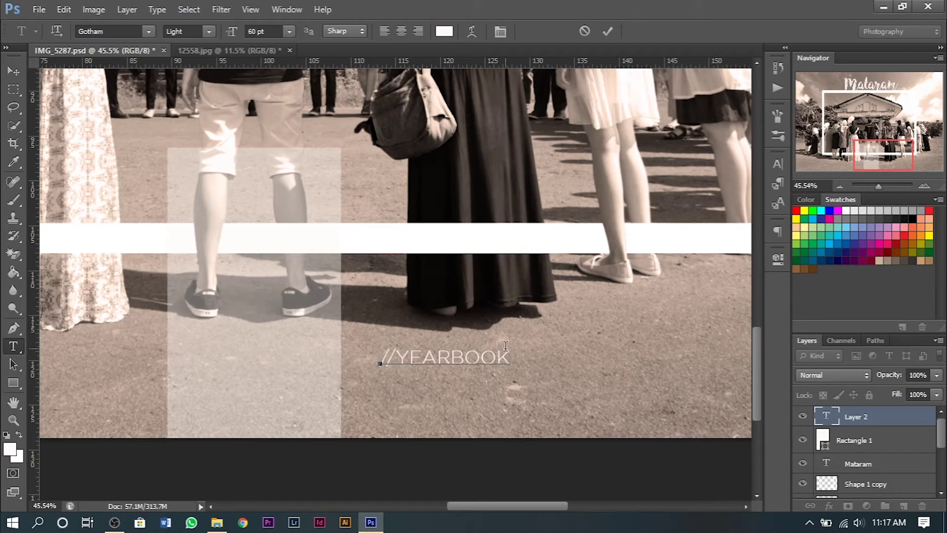
left_click(19, 72)
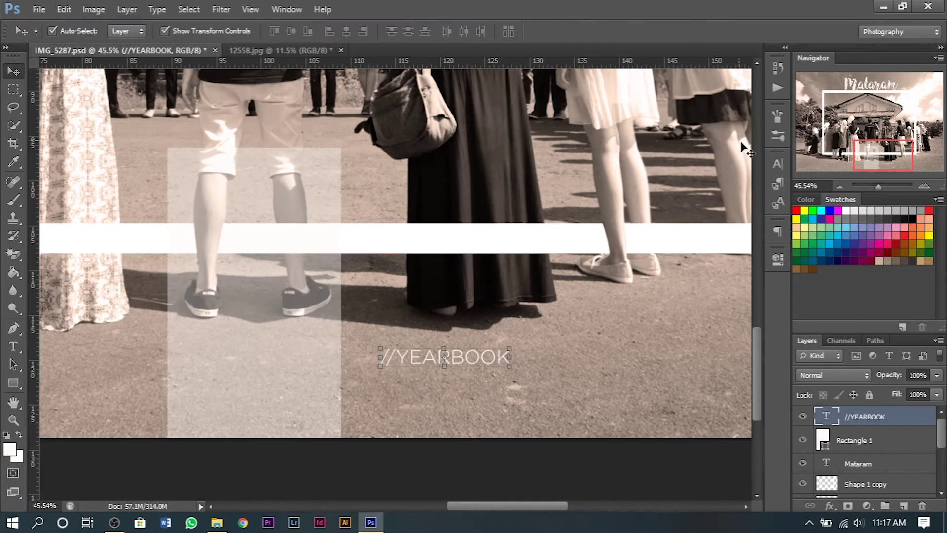
Make //YEARBOOK bold and enlarge it with Free Transform
left_click(777, 164)
left_click(729, 171)
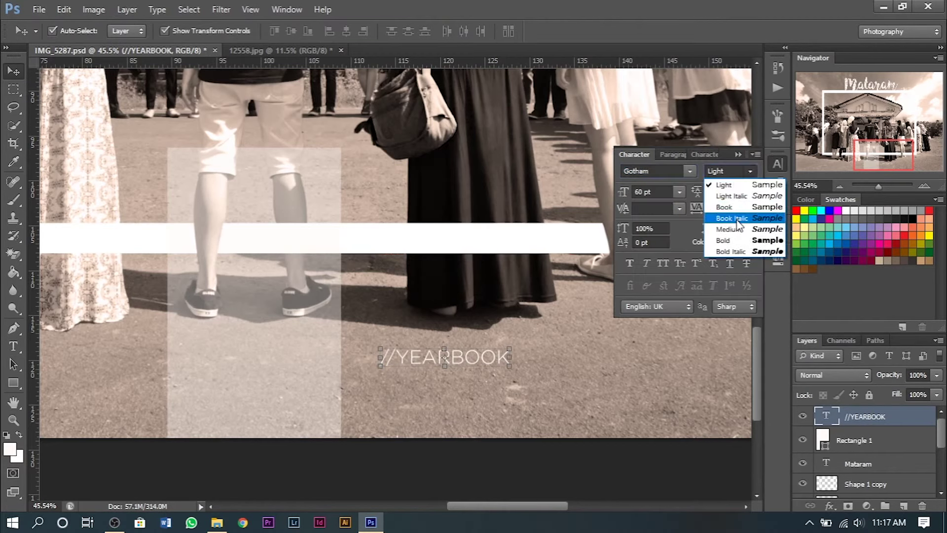
left_click(735, 241)
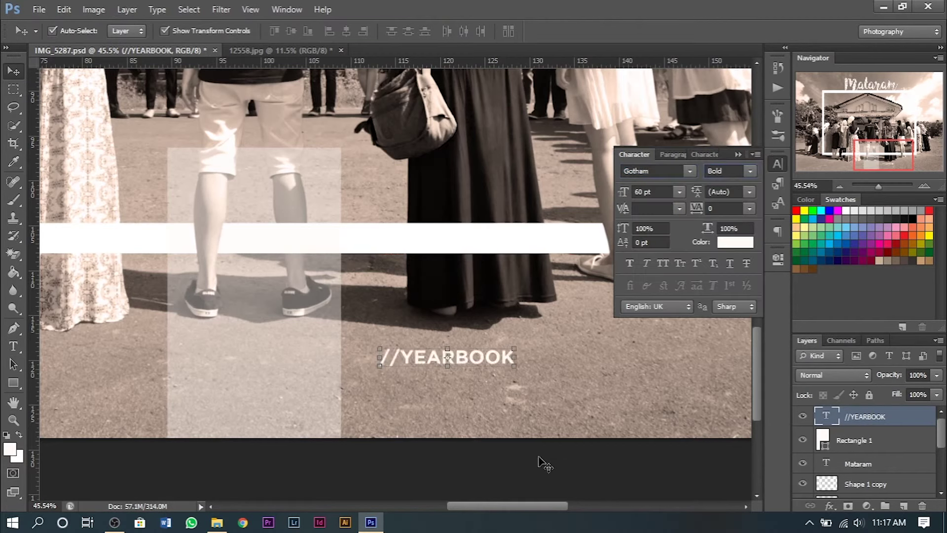
mouse_move(479, 355)
left_mouse_down()
mouse_move(460, 356)
mouse_move(545, 387)
left_mouse_up()
key("ctrl+t")
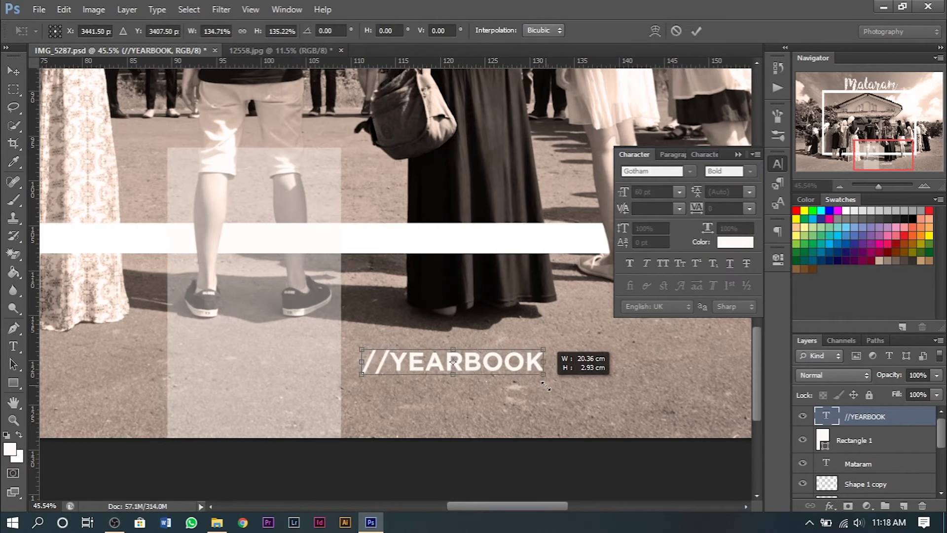
key("Return")
Duplicate //YEARBOOK one line down, retype it as '2014' and align it beneath
mouse_move(509, 371)
left_mouse_down()
mouse_move(503, 364)
mouse_move(496, 390)
left_mouse_up()
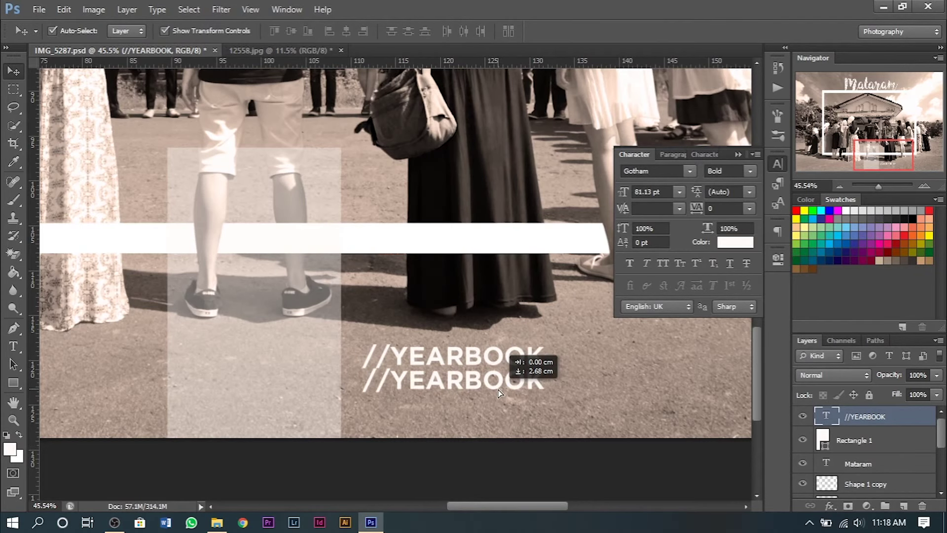
double_click(497, 391)
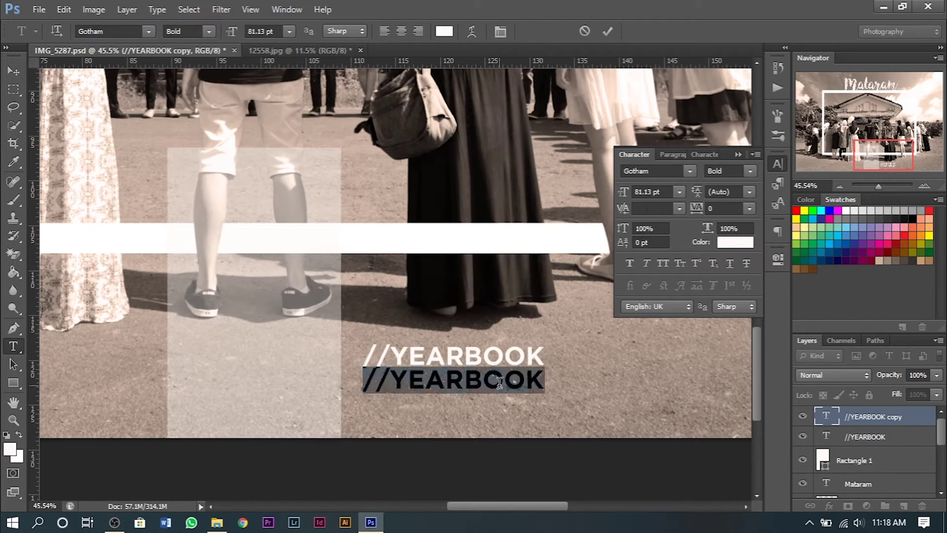
type("2014")
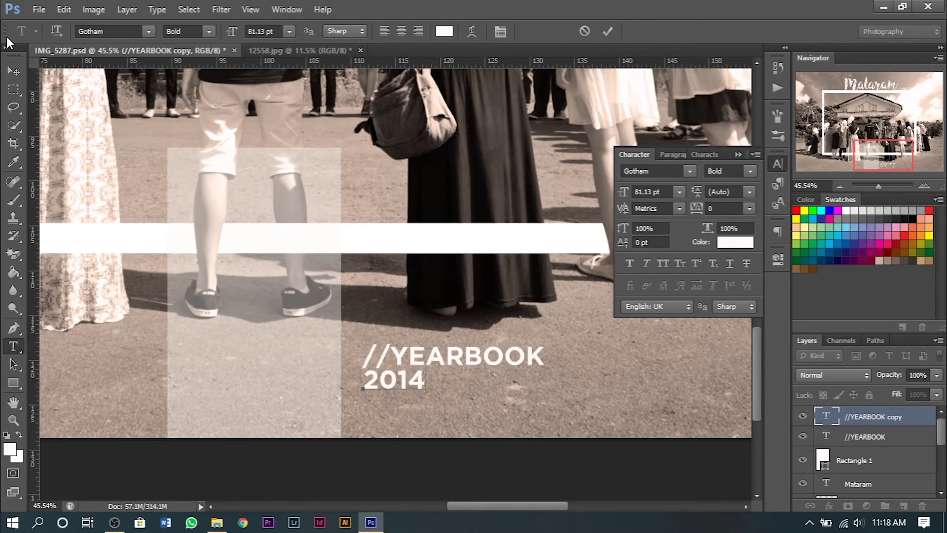
left_click(14, 71)
left_click(737, 155)
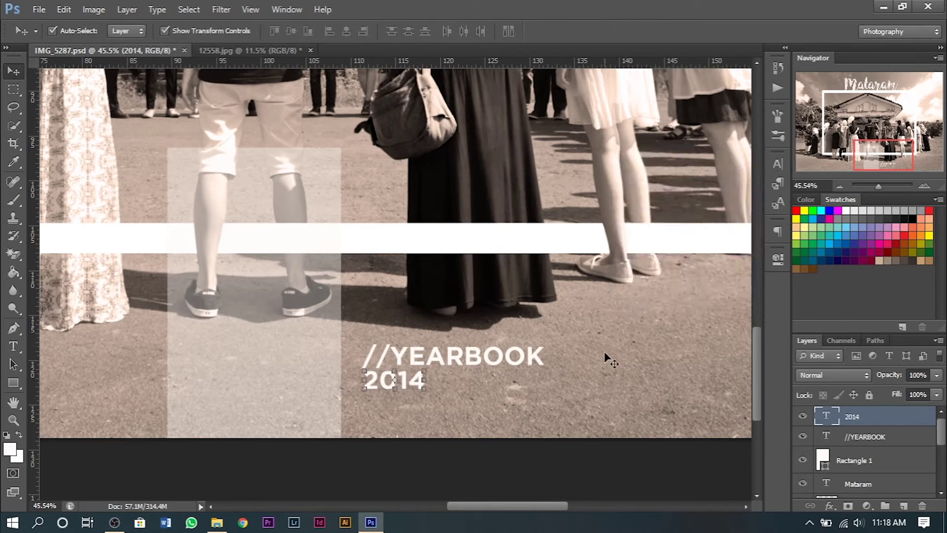
left_click(493, 469)
left_click_drag(411, 390, 449, 391)
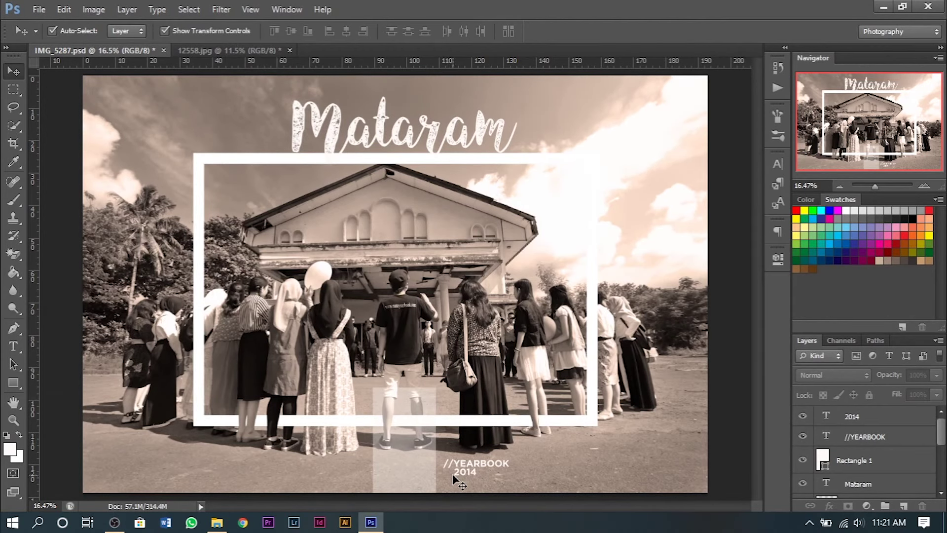
scroll(304, 129, "up", 1)
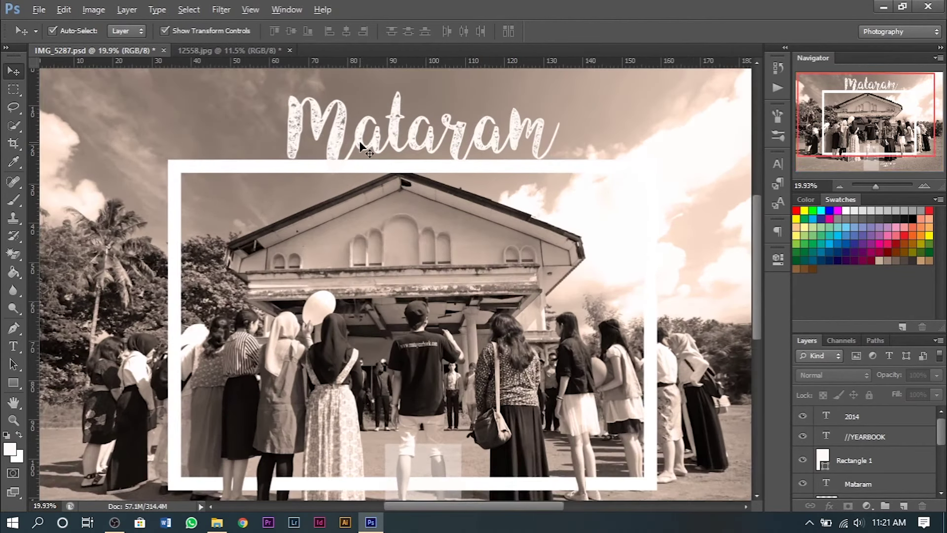
scroll(406, 141, "down", 1)
left_click(414, 132)
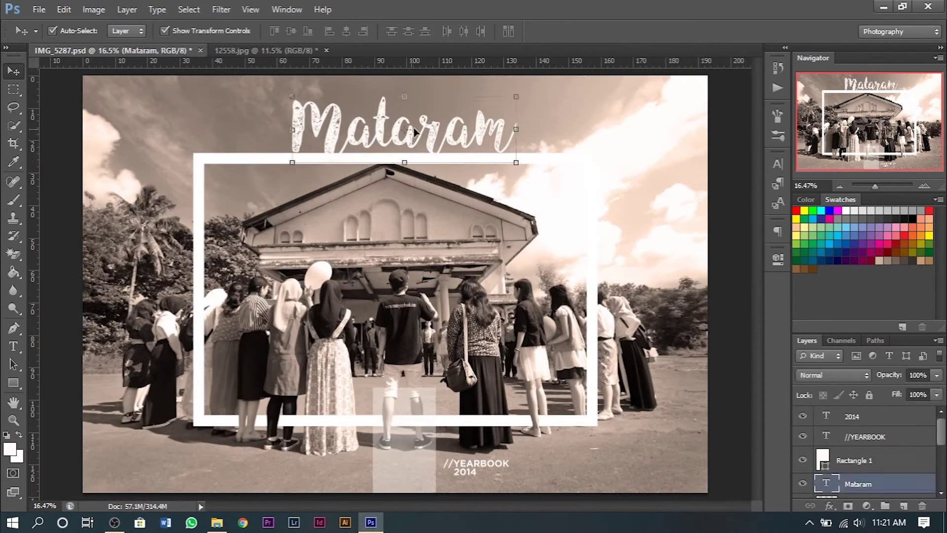
Change the Mataram title's font to vagnotie in the Character panel
left_click(775, 163)
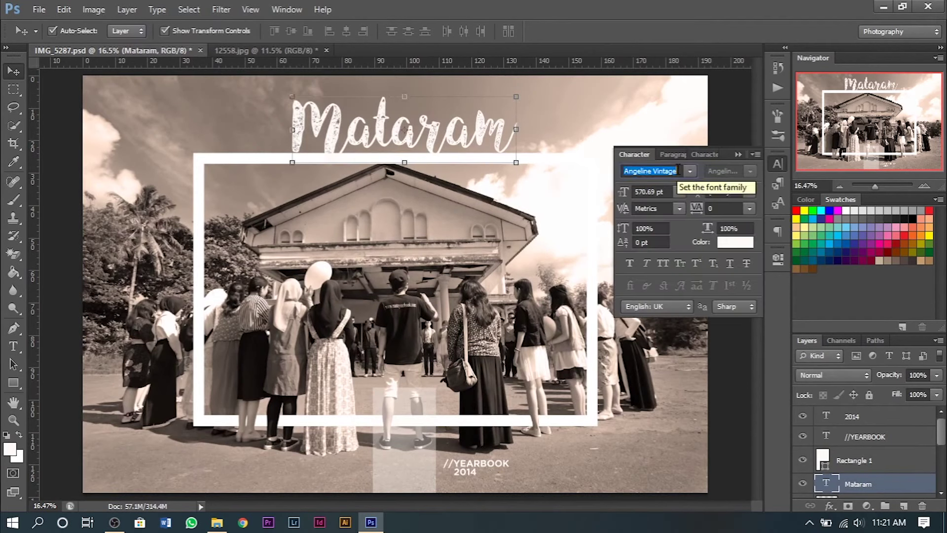
type("vagnotie")
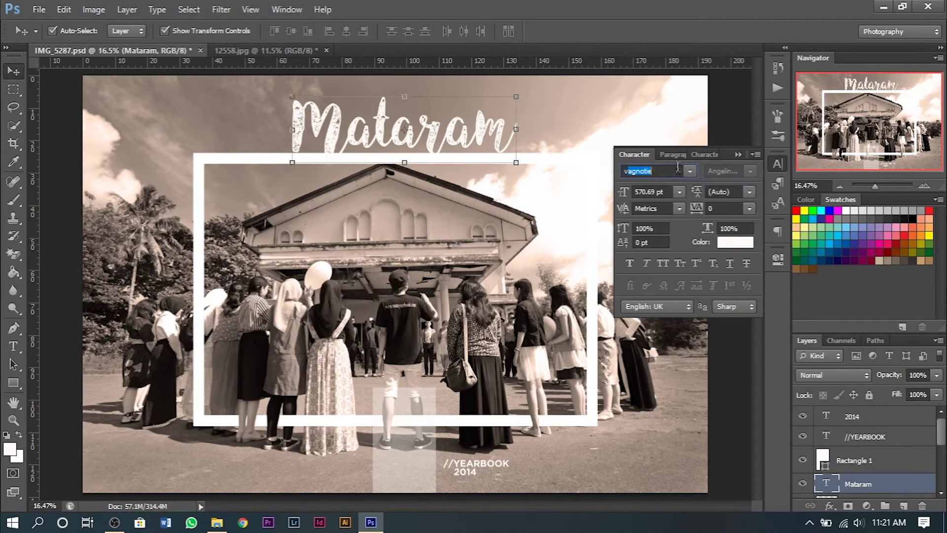
key("Return")
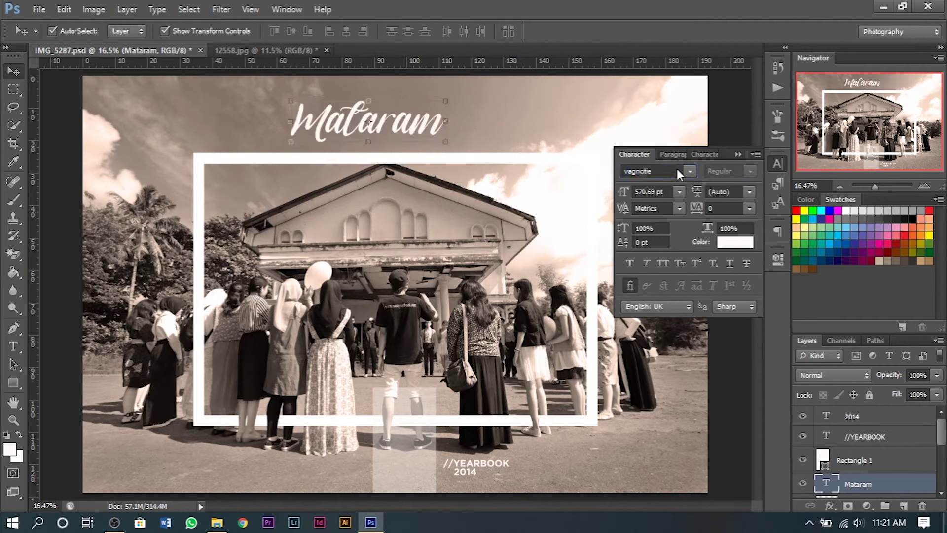
left_click(738, 154)
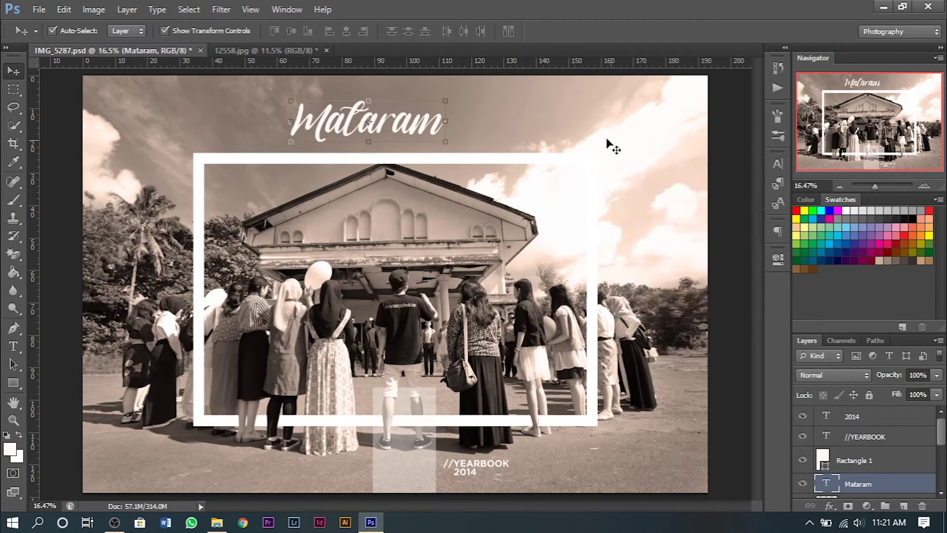
Lower Mataram onto the frame's top edge and scale it slightly larger
mouse_move(424, 133)
left_mouse_down()
mouse_move(530, 210)
mouse_move(499, 193)
mouse_move(506, 199)
left_mouse_up()
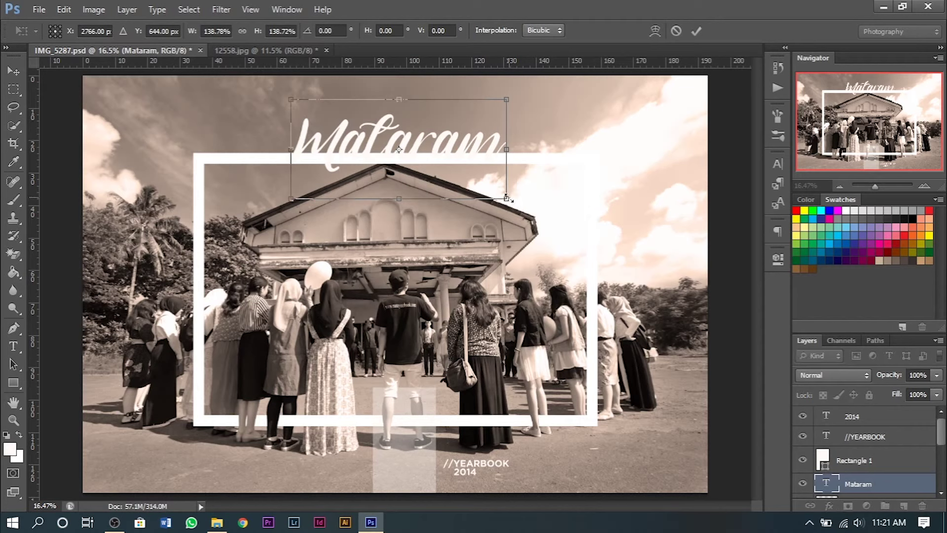
key("Return")
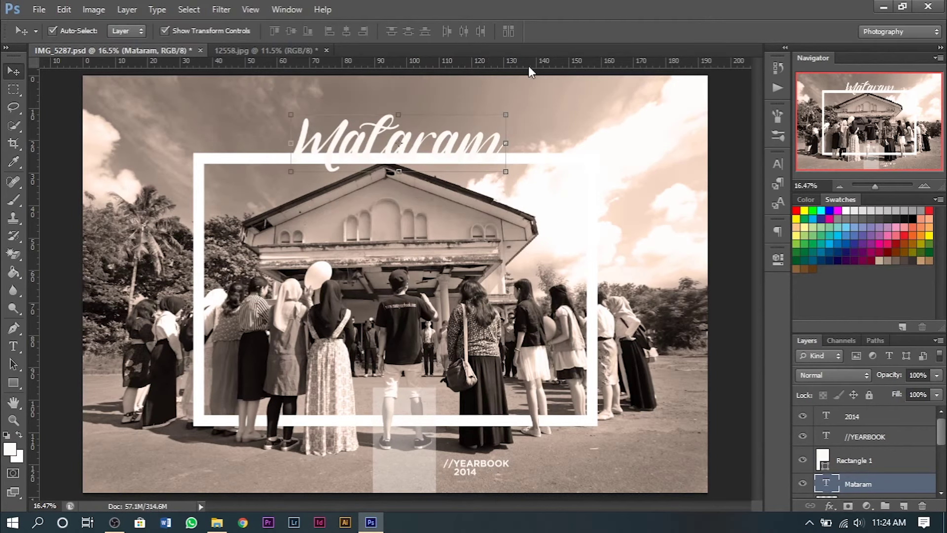
left_click(503, 115)
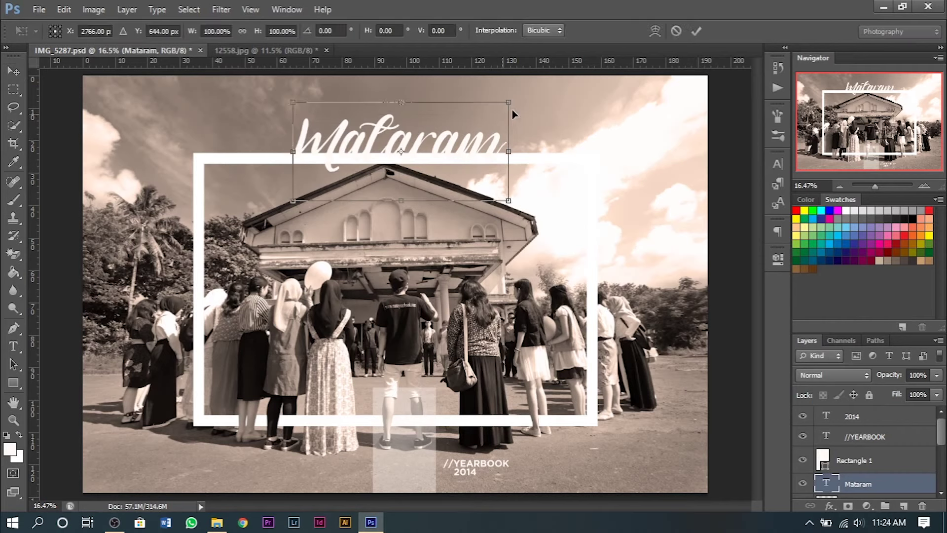
left_click_drag(507, 101, 518, 101)
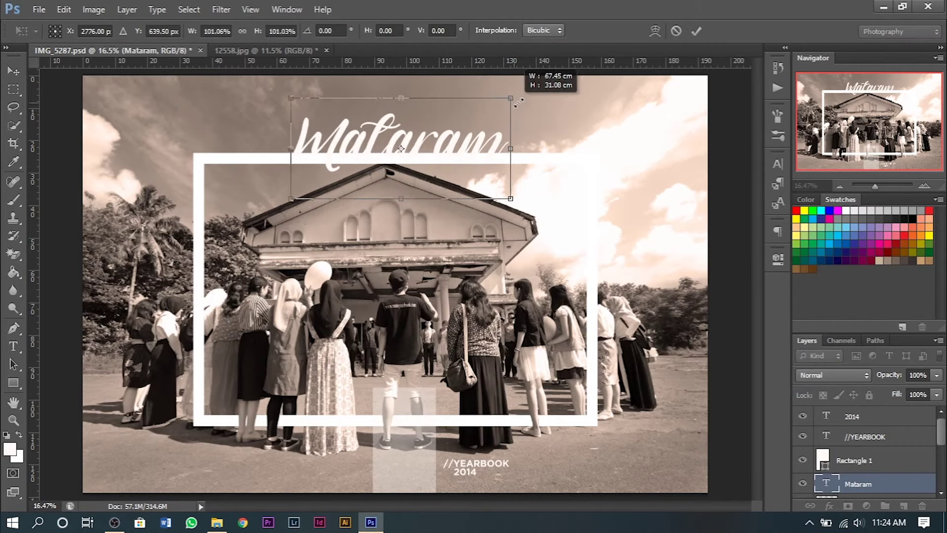
key("Return")
Select the white frame layer and make it semi-transparent to see the roof
left_click(751, 309)
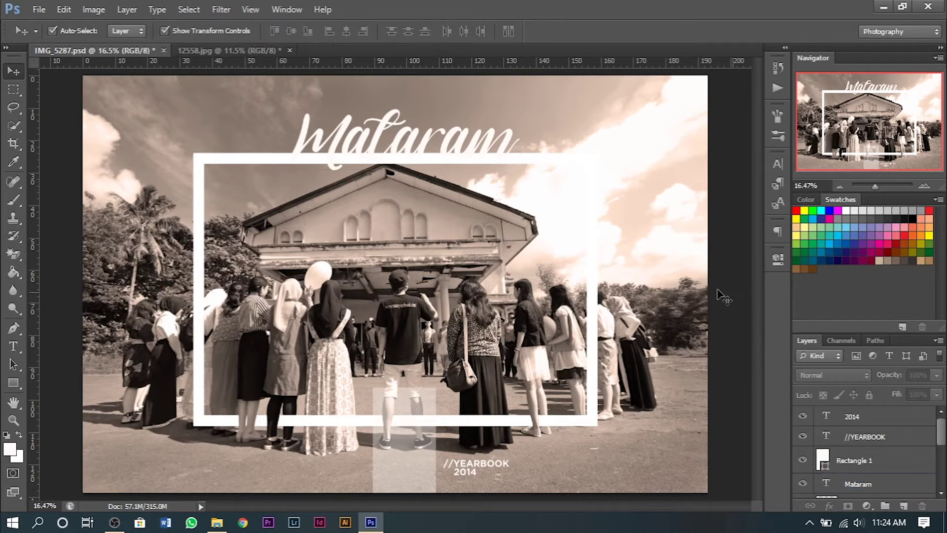
scroll(373, 155, "up", 3)
scroll(393, 172, "up", 2)
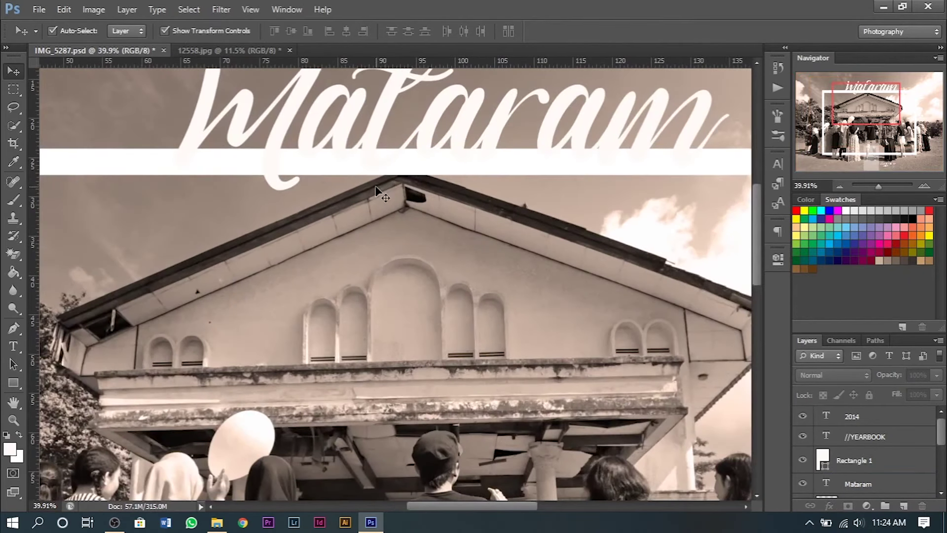
left_click(412, 172)
scroll(382, 182, "down", 3)
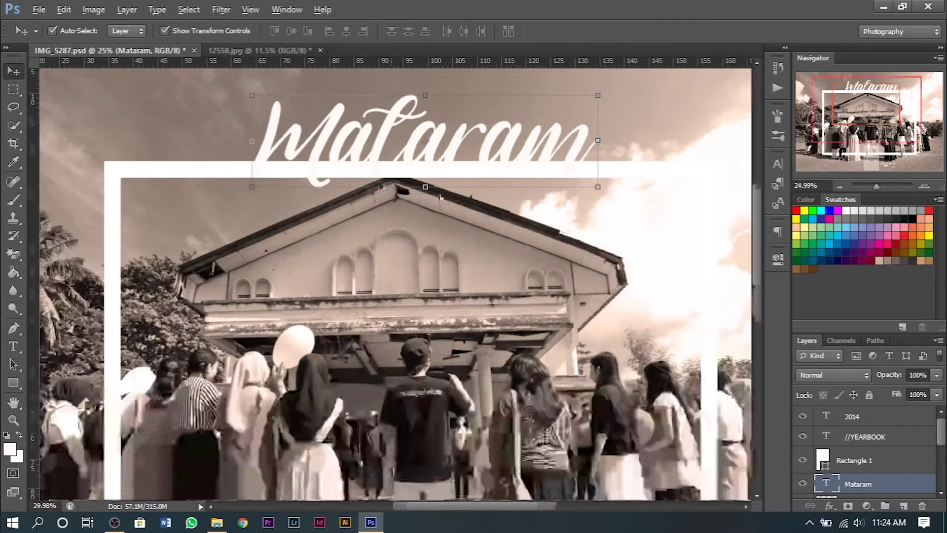
left_click(668, 182)
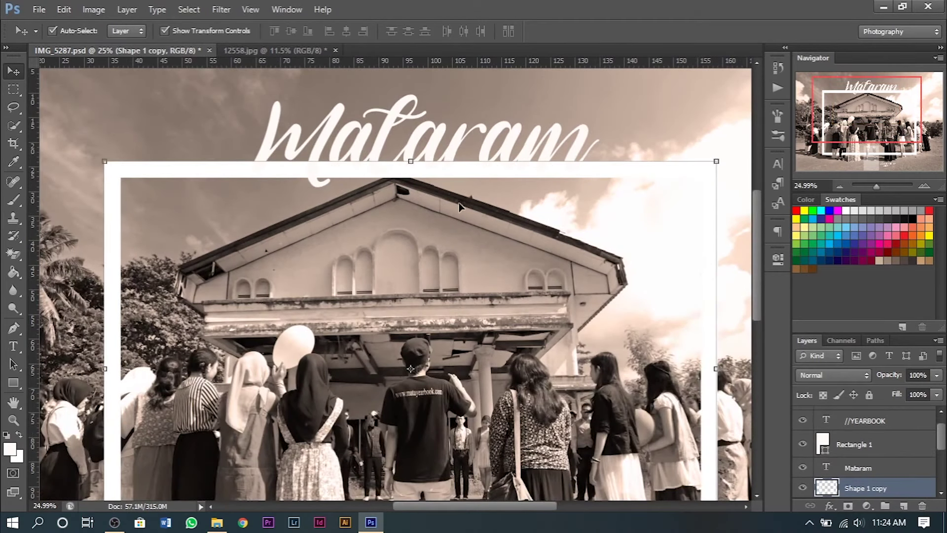
left_click_drag(928, 376, 892, 392)
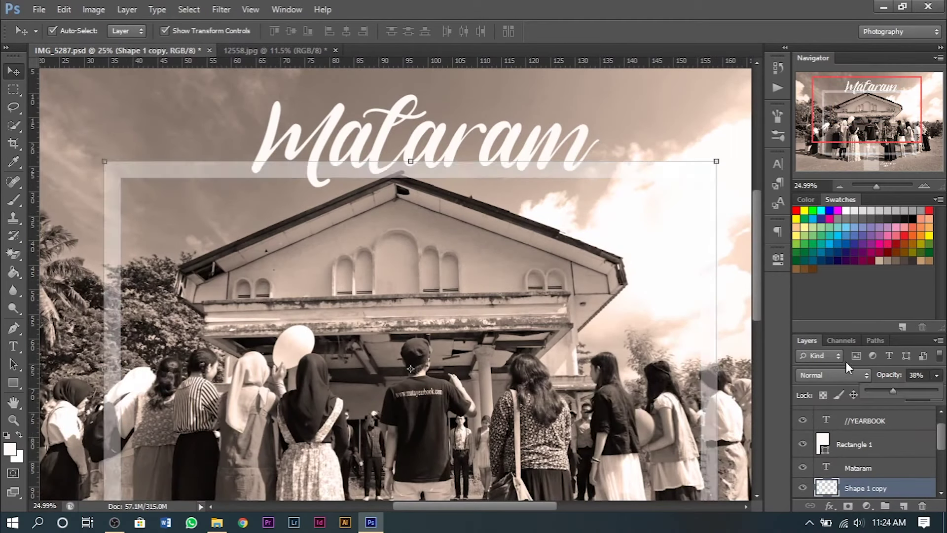
left_click(631, 128)
scroll(360, 152, "up", 5)
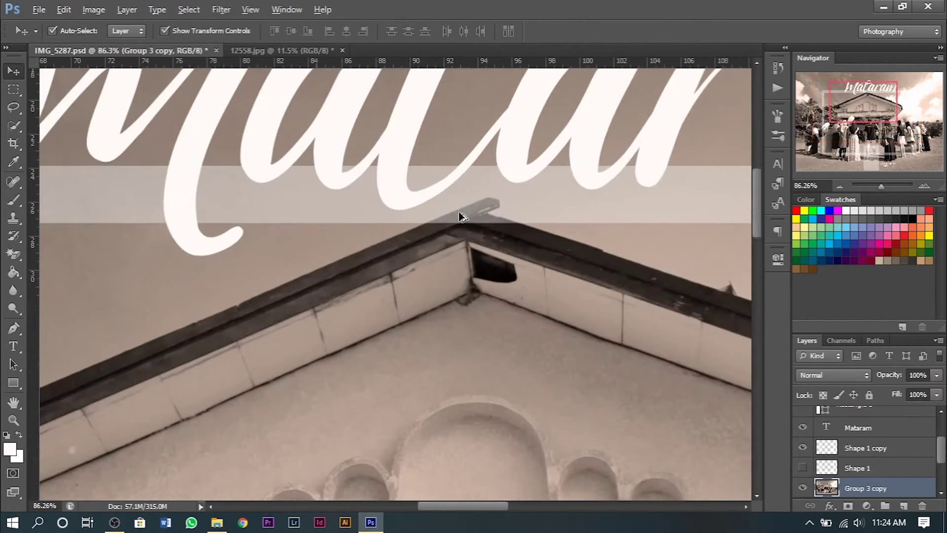
scroll(449, 218, "down", 2)
left_click(449, 217)
scroll(454, 214, "up", 3)
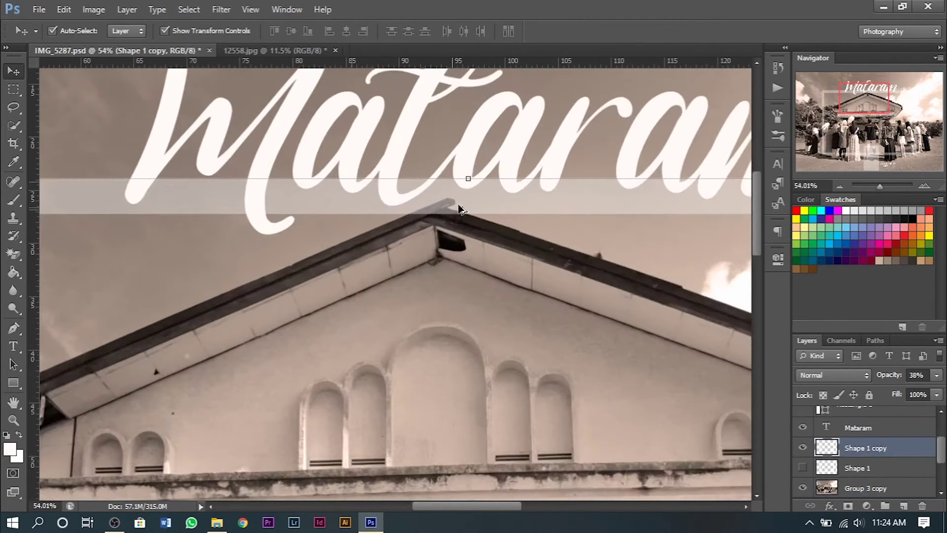
scroll(464, 206, "up", 3)
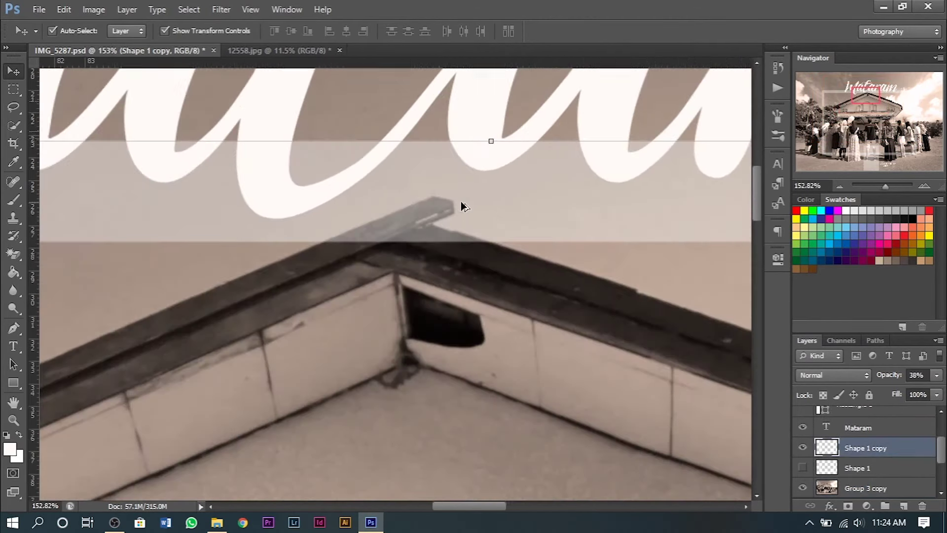
Trace a closed Pen path around the roof peak where it overlaps the frame
left_click(12, 328)
scroll(341, 248, "up", 2)
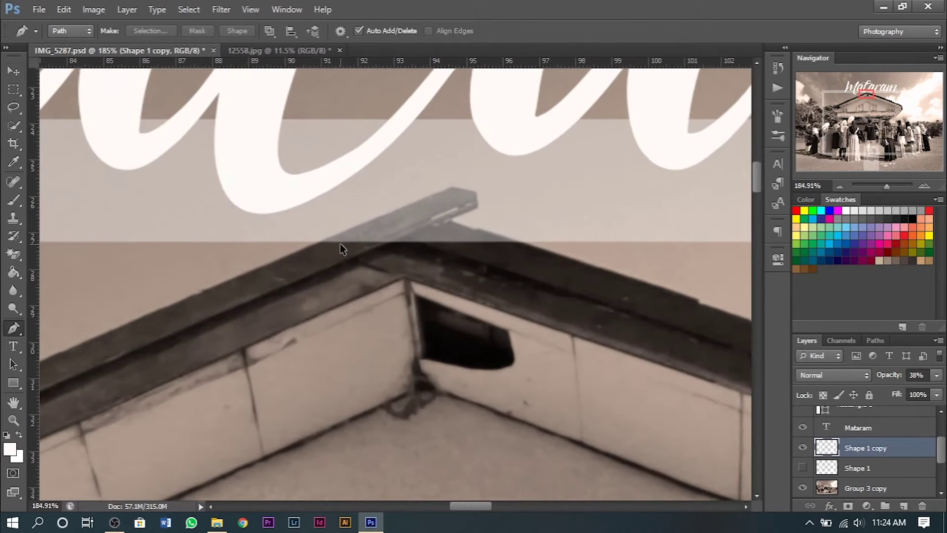
left_click(315, 244)
left_click(450, 186)
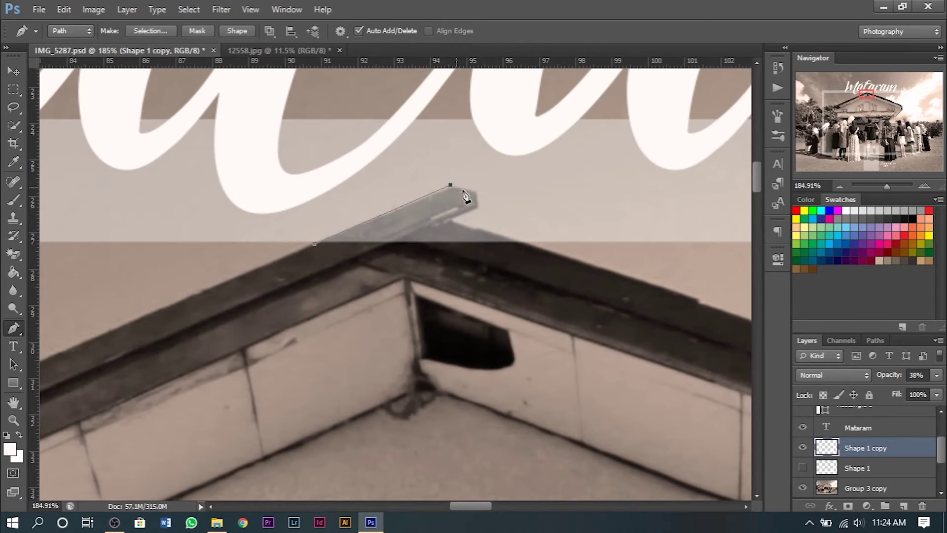
scroll(458, 189, "up", 1)
scroll(458, 190, "up", 5)
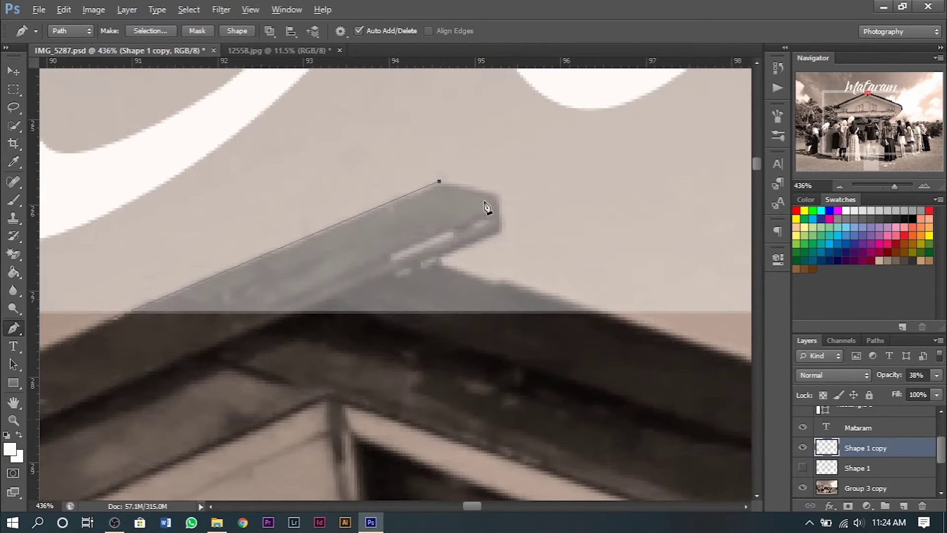
left_click(500, 196)
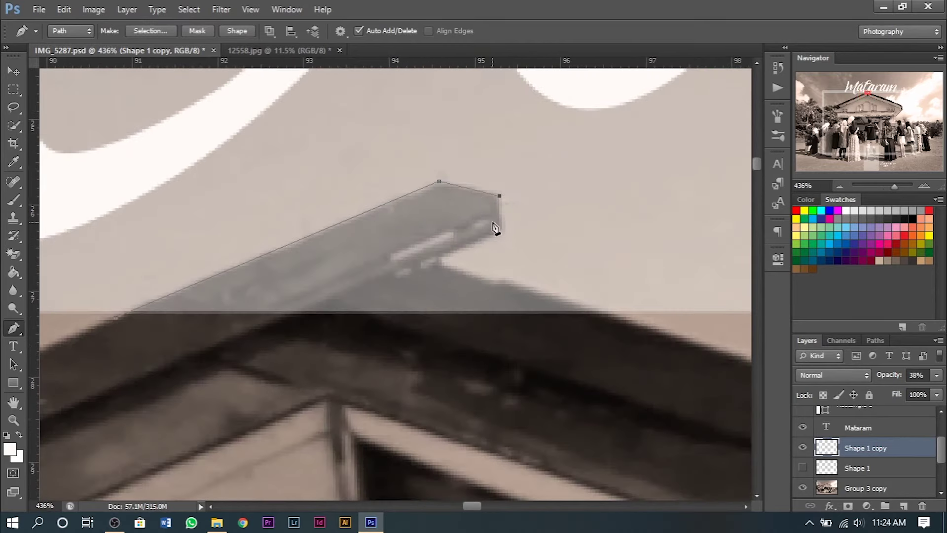
left_click(442, 267)
left_click(638, 326)
key("ctrl+z")
left_click_drag(494, 284, 506, 284)
left_click(623, 323)
scroll(623, 323, "down", 5)
scroll(576, 296, "down", 4)
left_click_drag(502, 340, 454, 327)
left_click(450, 321)
Convert the path to a selection, delete that part of the frame, and deselect
right_click(516, 306)
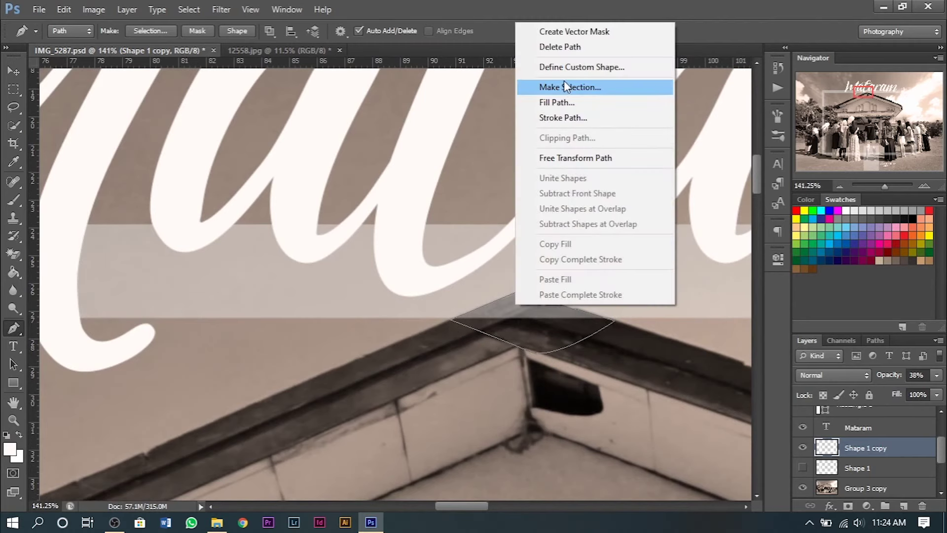
left_click(564, 85)
key("Return")
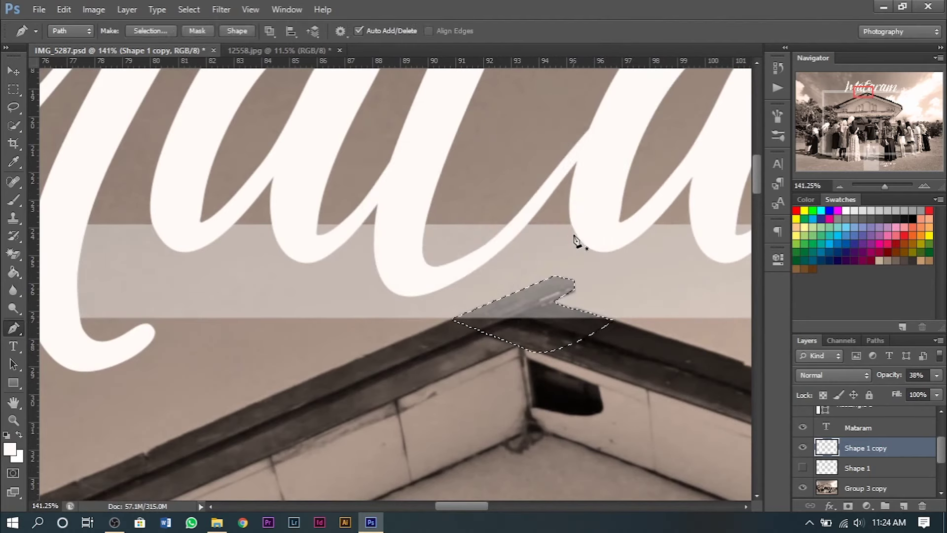
key("Delete")
key("ctrl+d")
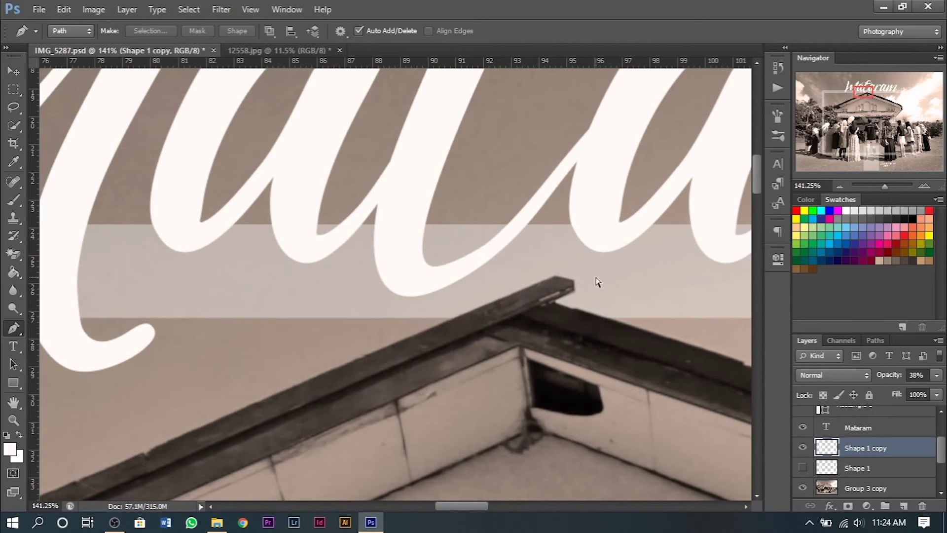
Set the frame layer's opacity back to 100%
key("ctrl+0")
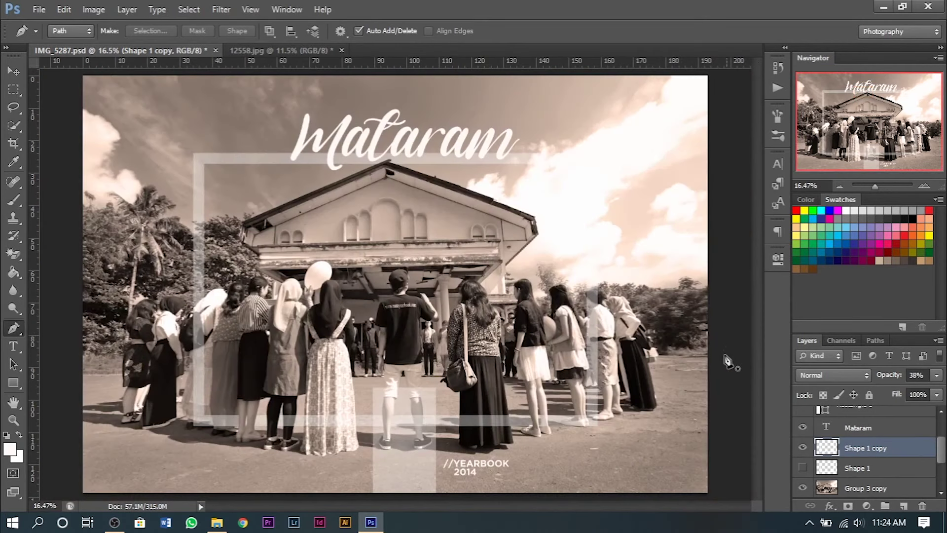
key("v")
left_click(937, 376)
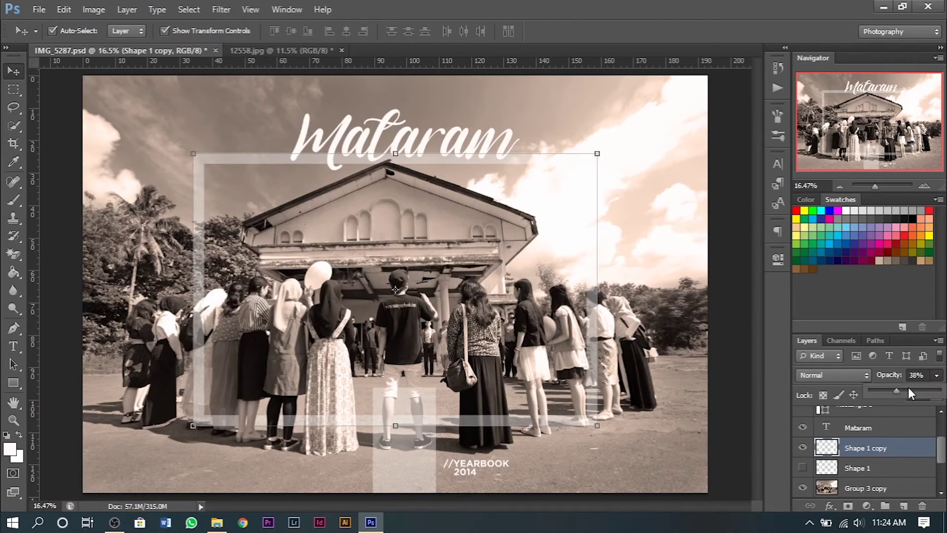
left_click_drag(925, 388, 940, 390)
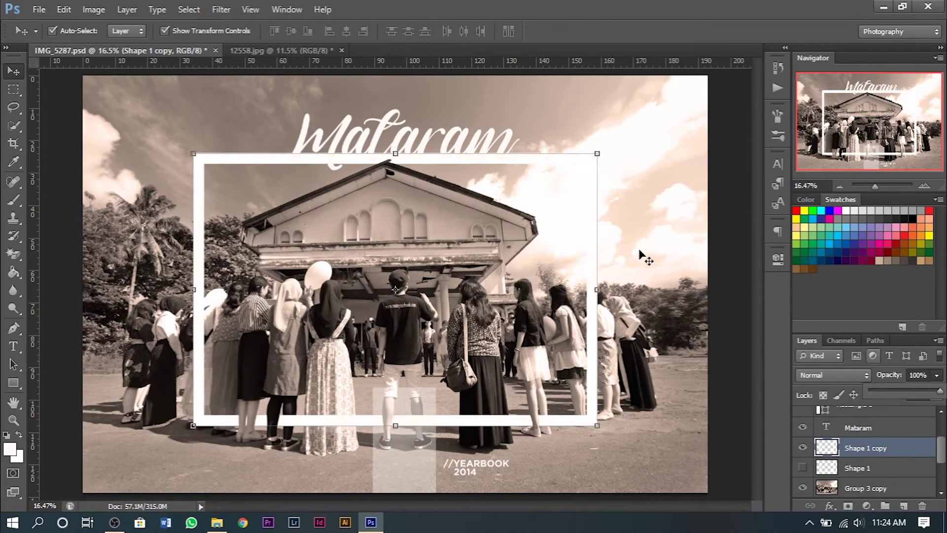
left_click(728, 264)
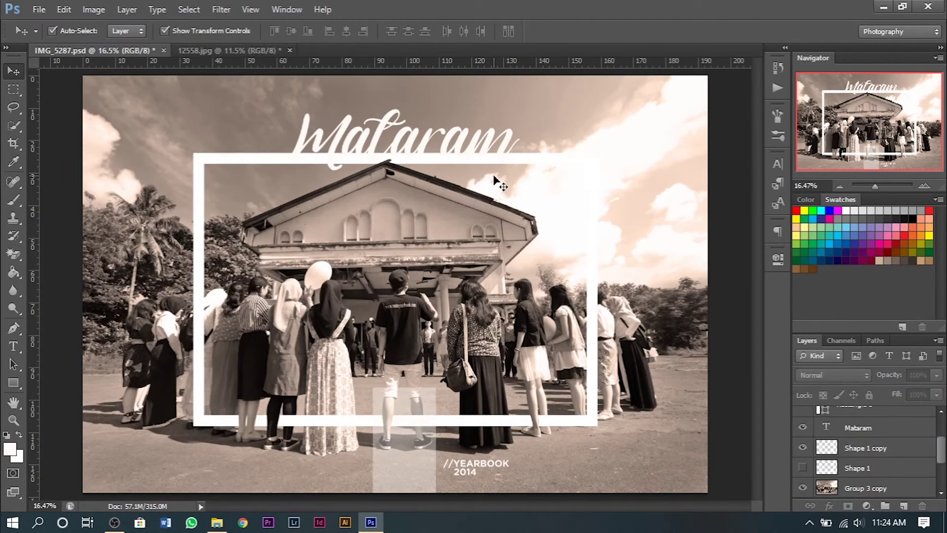
Nudge the Mataram title slightly upward
scroll(446, 149, "up", 2, "alt")
left_click_drag(447, 150, 444, 253)
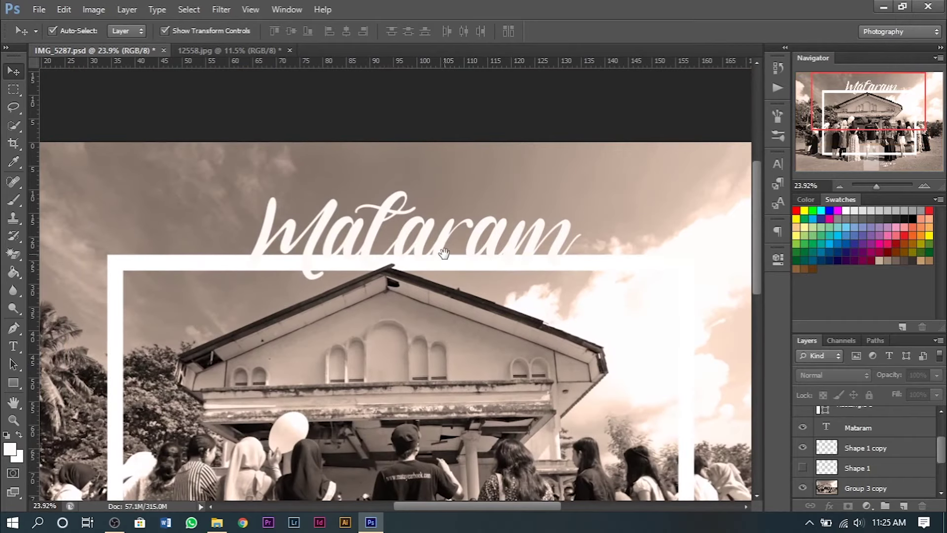
left_click_drag(380, 225, 390, 223)
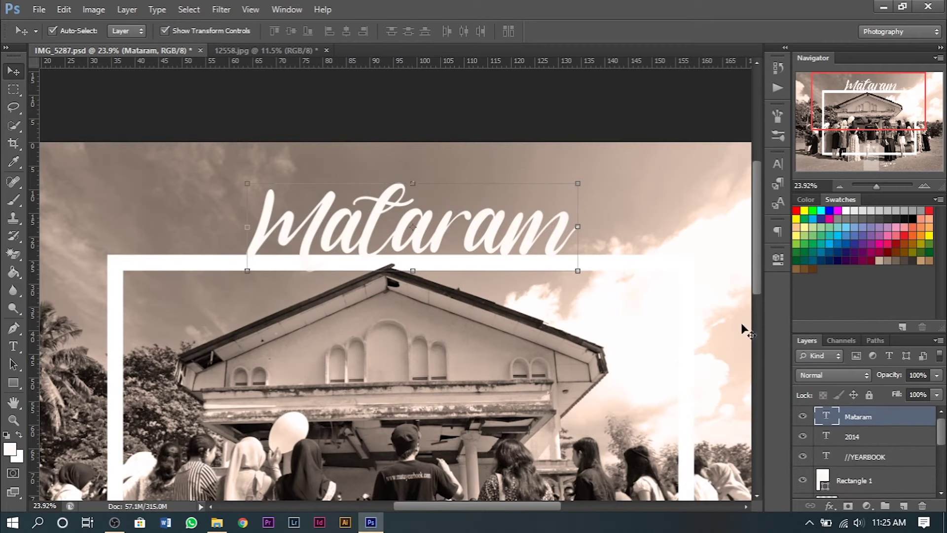
Give the Mataram title a Drop Shadow with an 18 px distance
double_click(897, 423)
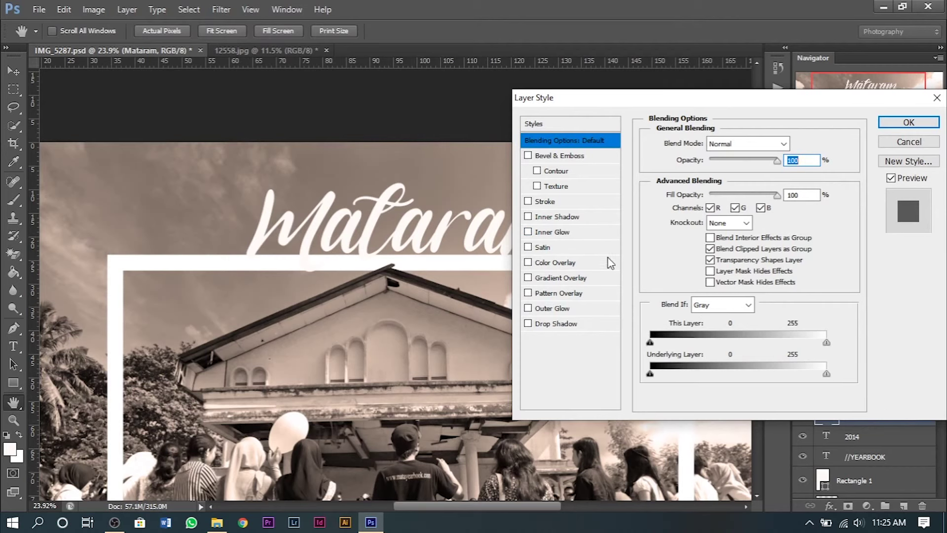
left_click(913, 145)
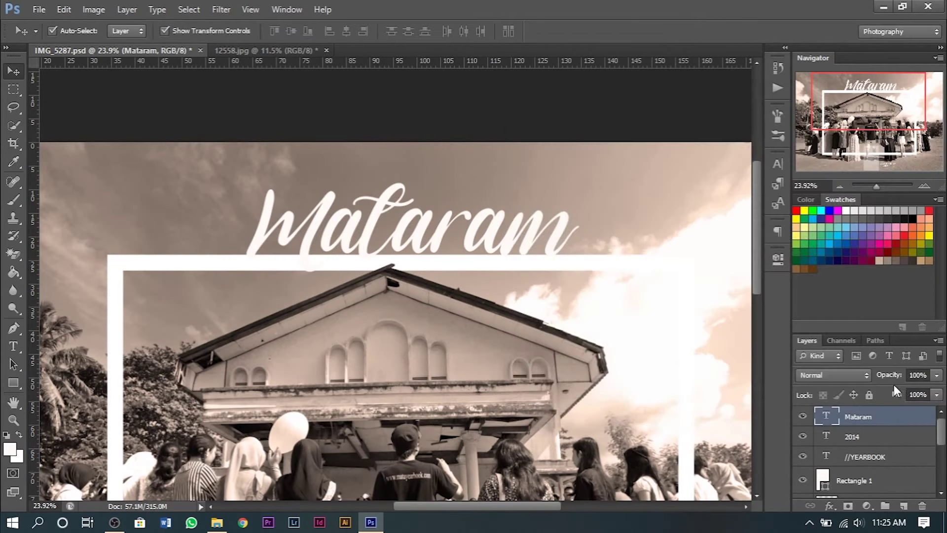
double_click(888, 415)
left_click(528, 324)
left_click(563, 325)
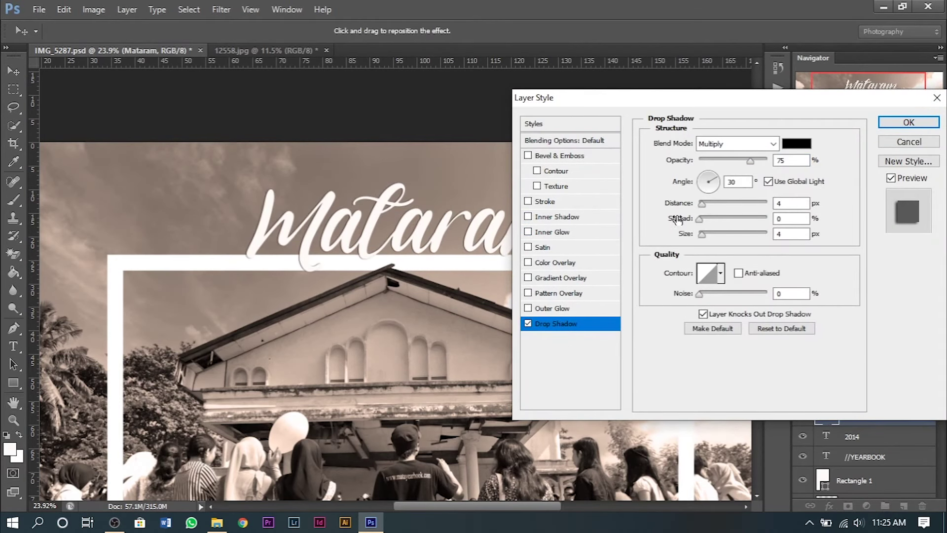
left_click_drag(702, 206, 713, 206)
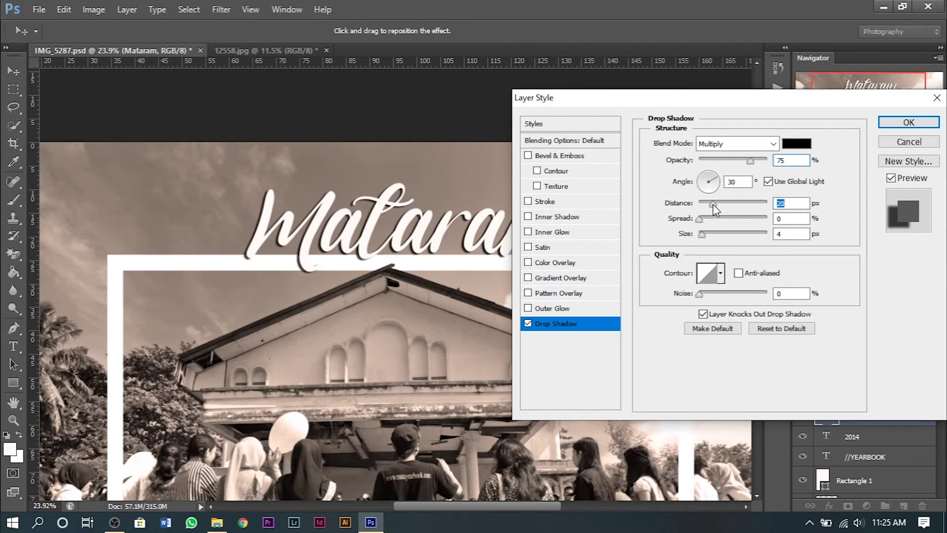
left_click(909, 123)
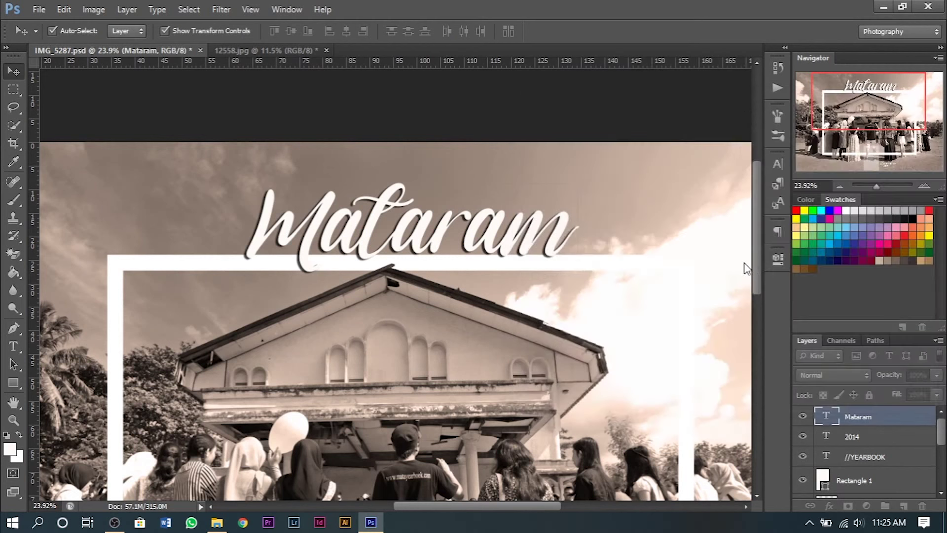
scroll(446, 243, "up", 1)
Drag the shadowed Mataram title so it overlaps the white frame's top edge
left_click_drag(440, 234, 429, 255)
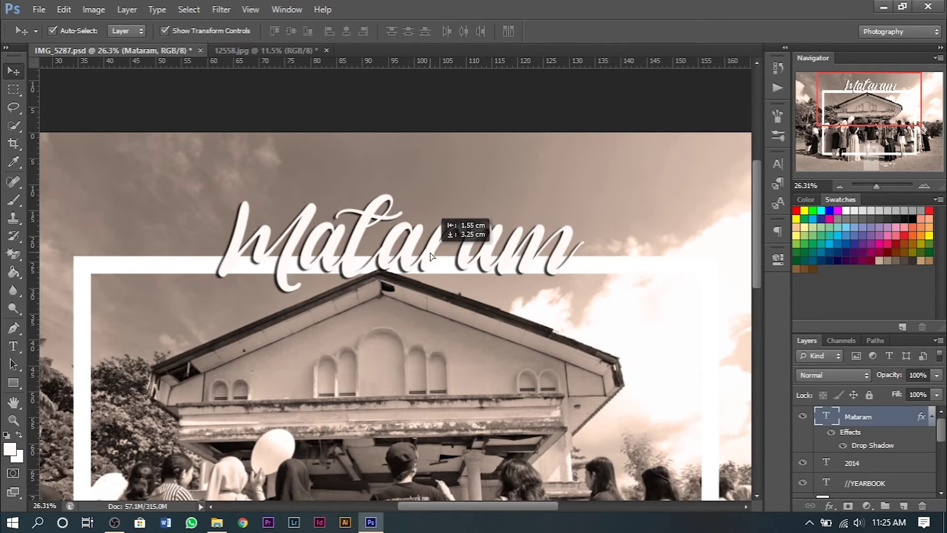
mouse_move(430, 256)
left_mouse_down()
mouse_move(429, 265)
mouse_move(427, 255)
mouse_move(460, 250)
left_mouse_up()
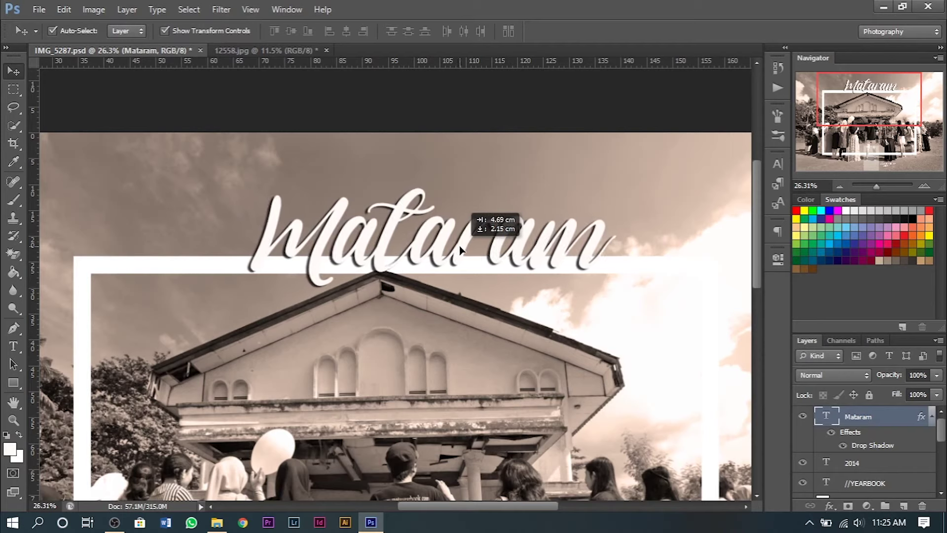
scroll(544, 223, "down", 3)
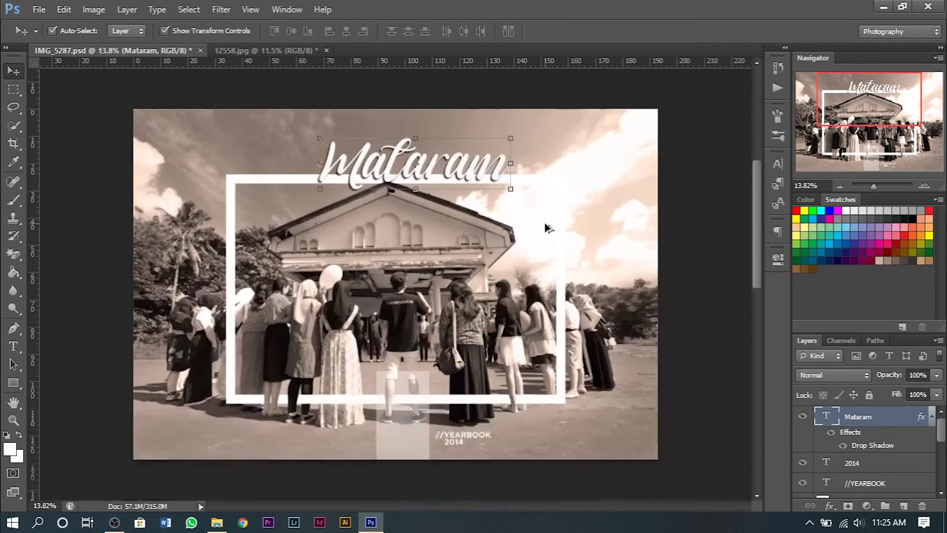
scroll(519, 205, "up", 2)
scroll(489, 155, "up", 2)
scroll(486, 177, "up", 2)
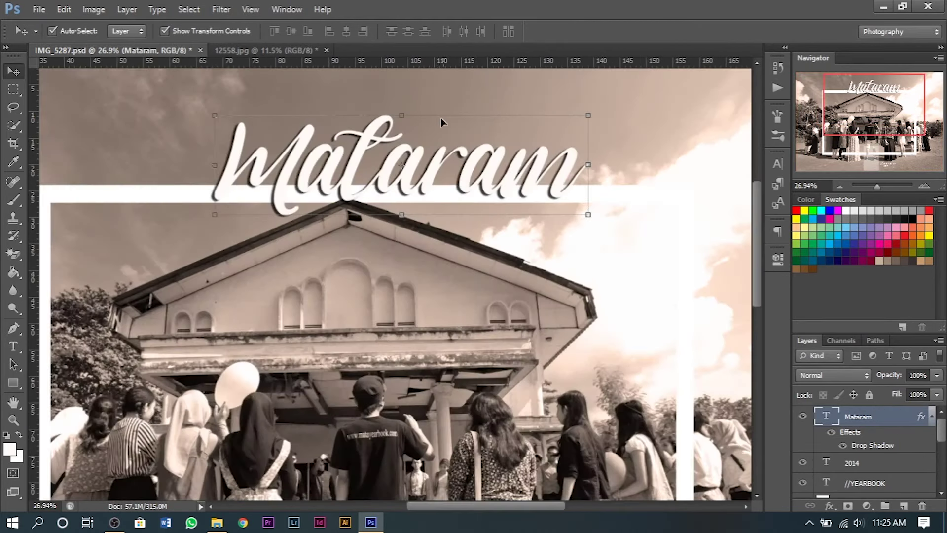
scroll(483, 202, "up", 2)
scroll(399, 240, "up", 1)
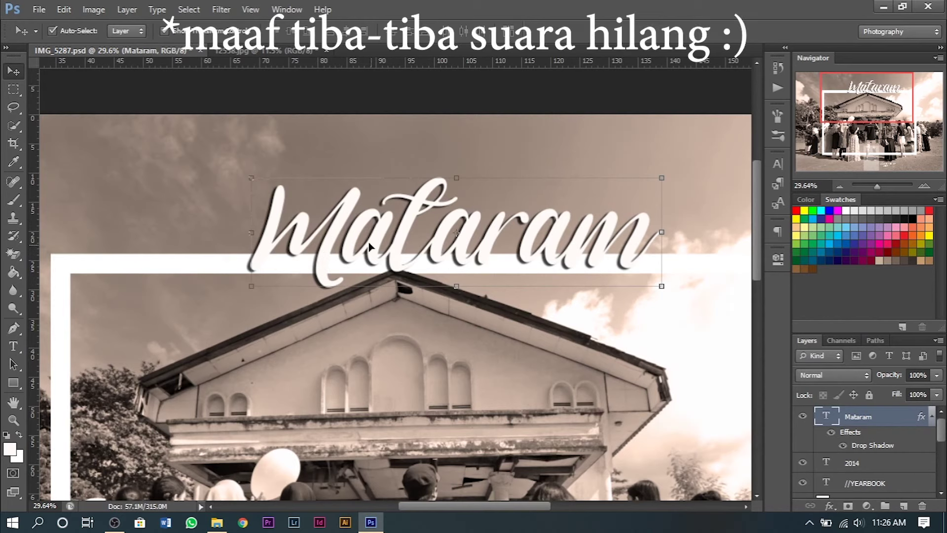
Delete the M from the title so the text reads 'ataram'
key("t")
left_click_drag(349, 234, 319, 252)
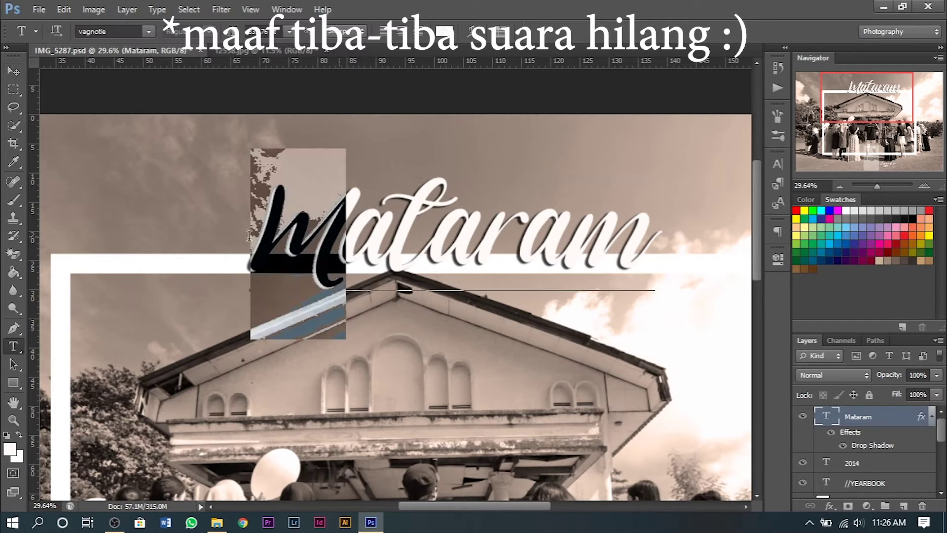
key("ctrl")
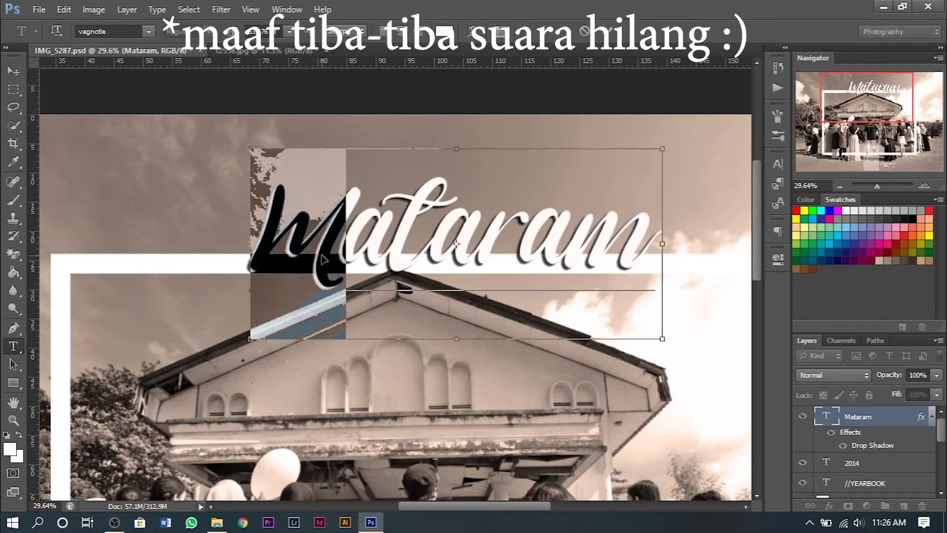
left_click(14, 71)
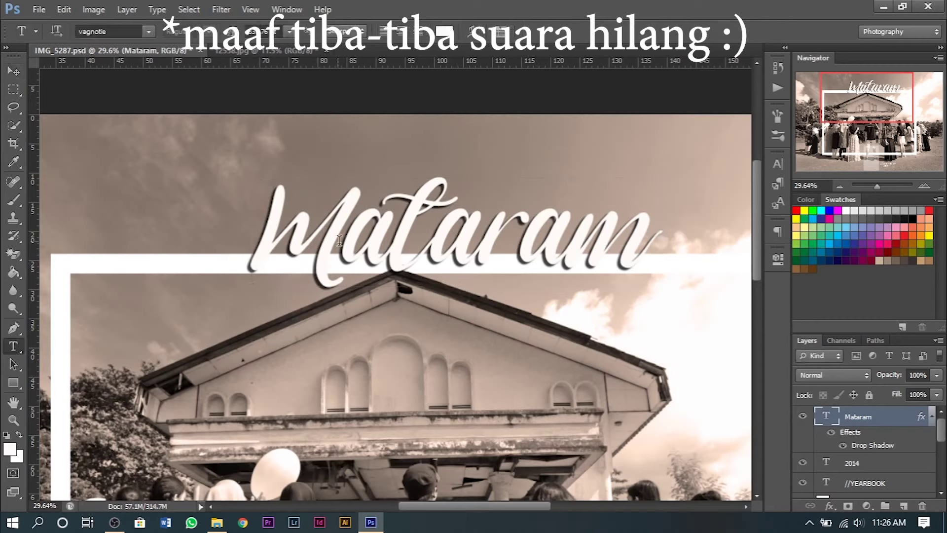
double_click(276, 225)
key("BackSpace")
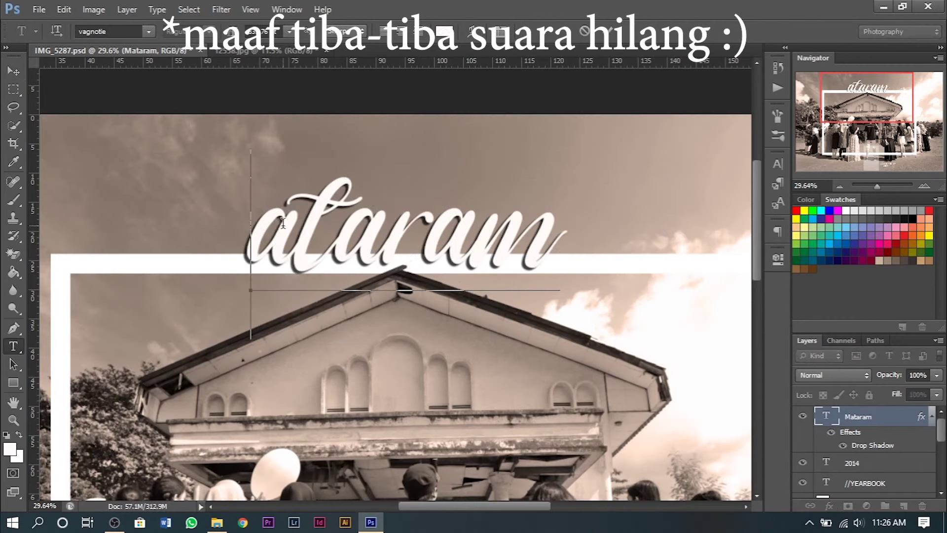
left_click(13, 72)
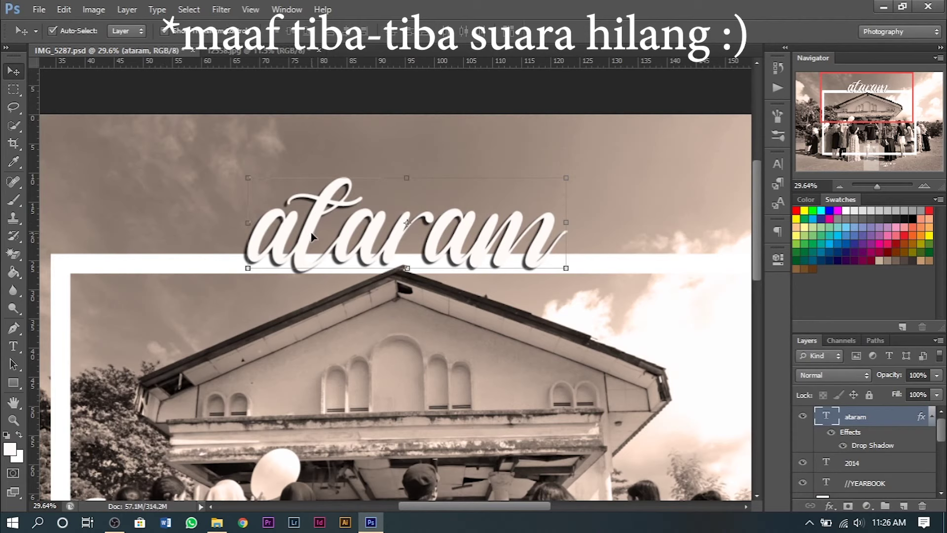
Duplicate the text as a separate 'M' layer and shift 'ataram' to the right
left_click_drag(312, 239, 230, 350)
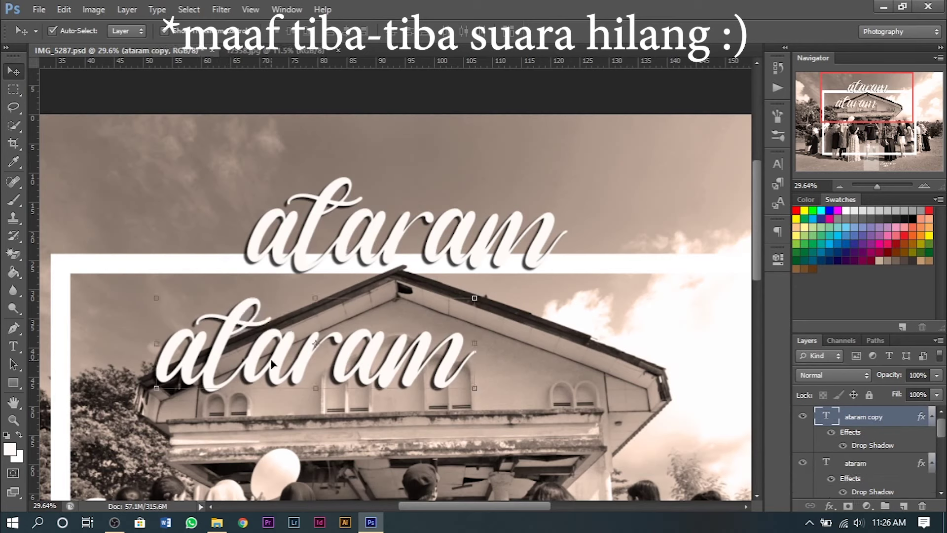
key("ctrl+z")
left_click_drag(305, 220, 231, 341)
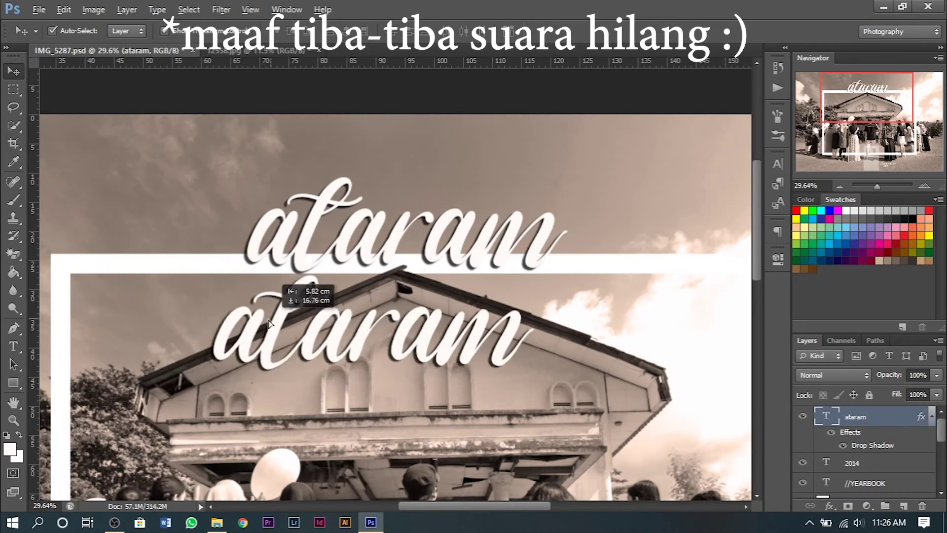
key("t")
double_click(286, 347)
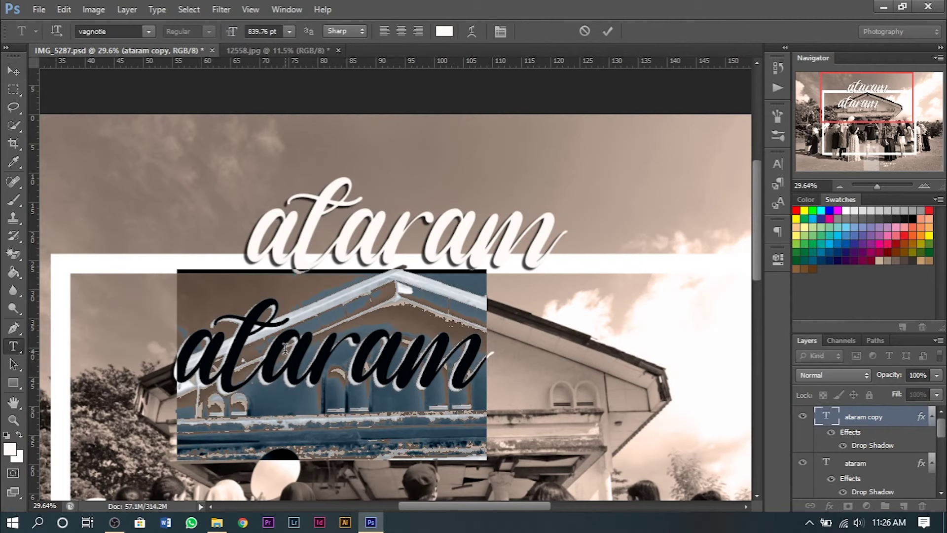
type("M")
left_click(13, 71)
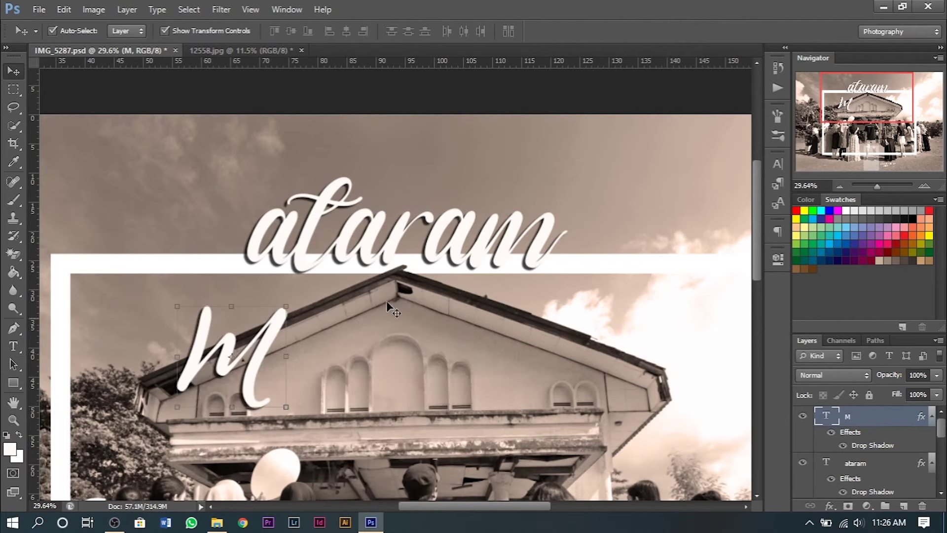
left_click_drag(397, 233, 496, 229)
key("shift+Right")
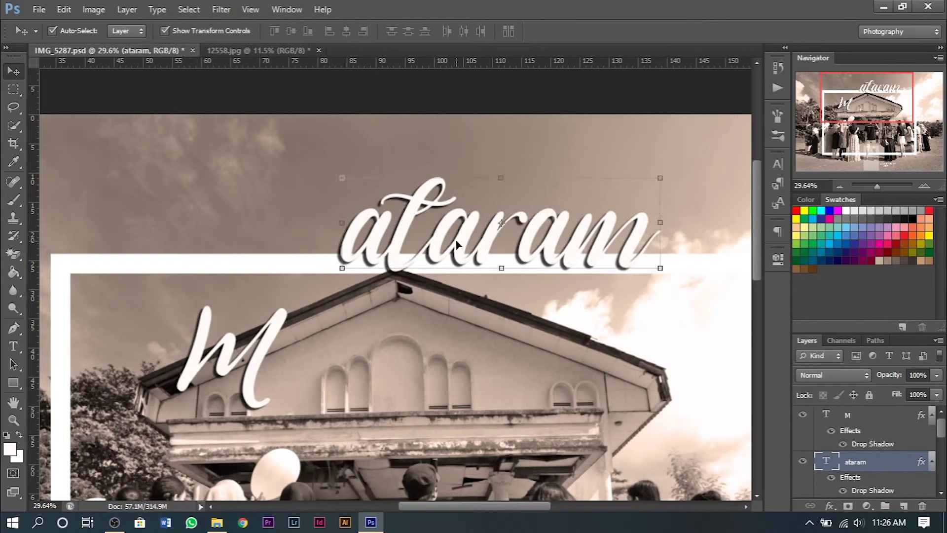
Rasterize the ataram text layer and lower its opacity to about 48%
scroll(884, 468, "down", 1)
scroll(874, 459, "up", 1)
right_click(890, 470)
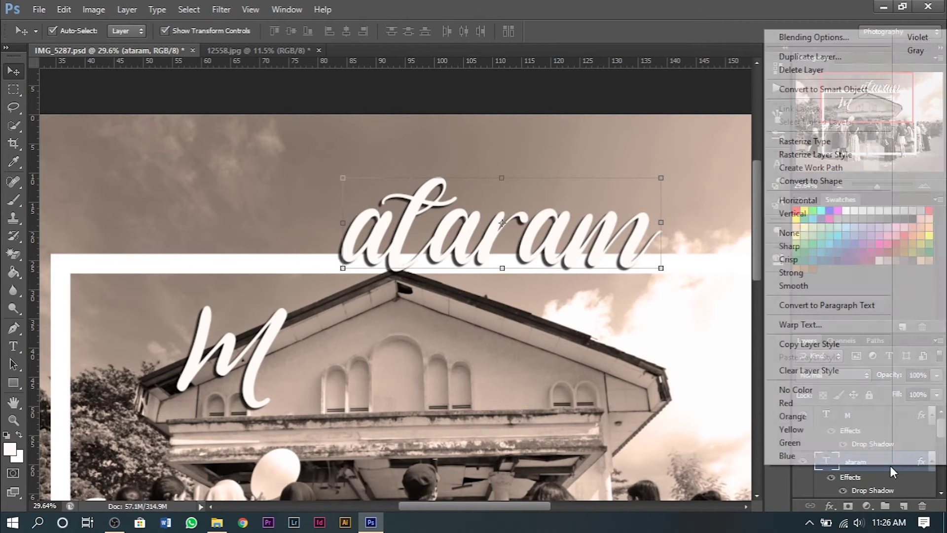
left_click(809, 141)
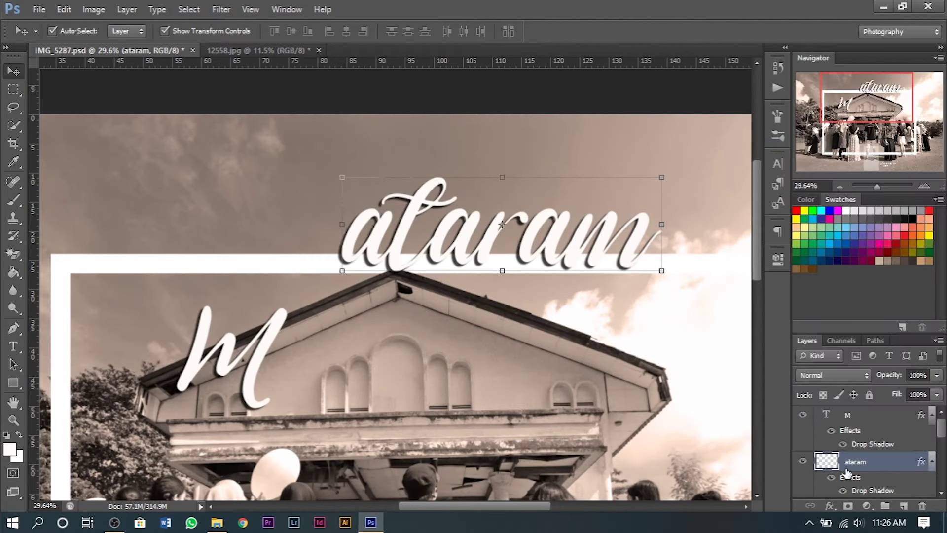
left_click(936, 375)
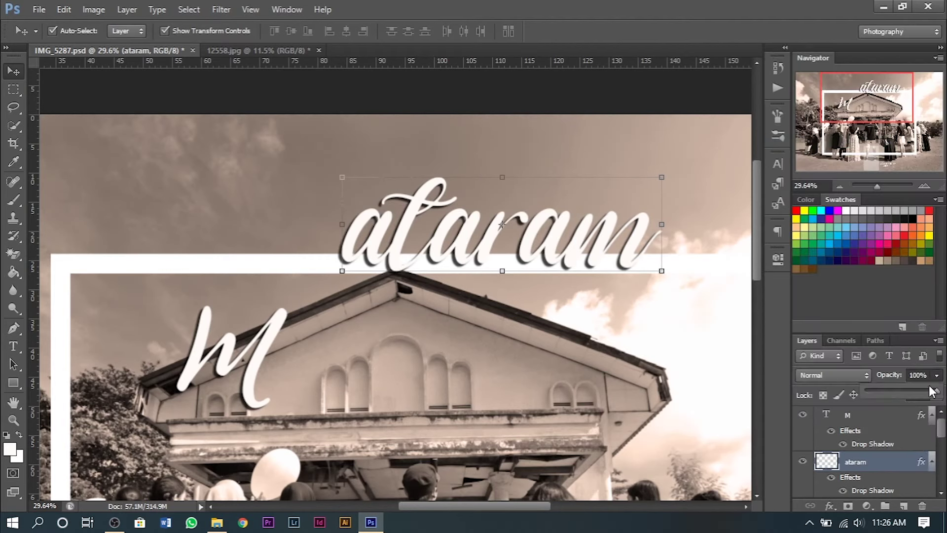
left_click_drag(909, 390, 900, 391)
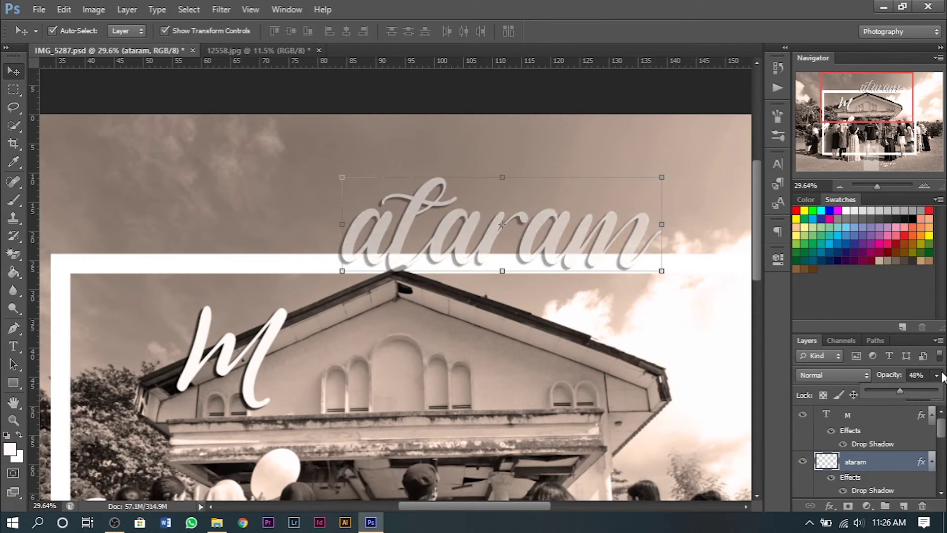
left_click(408, 256)
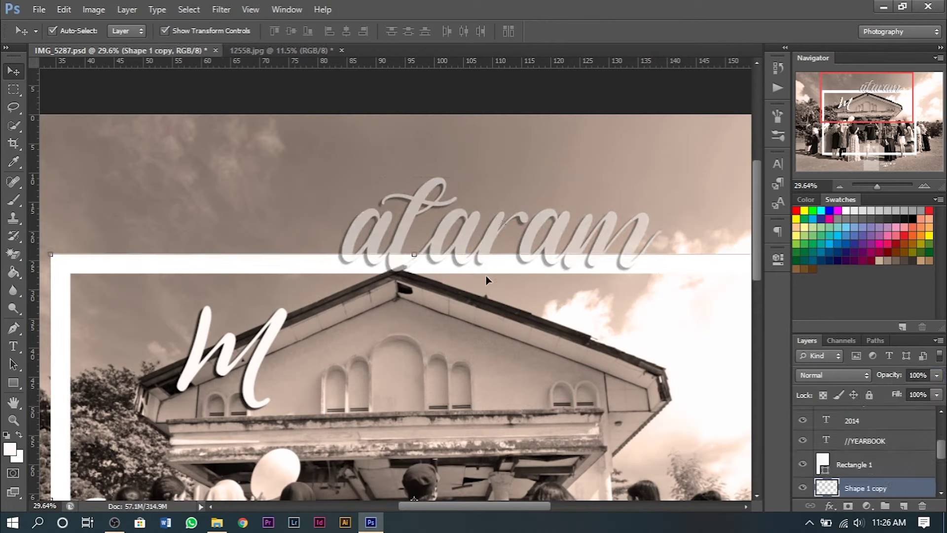
left_click(479, 224)
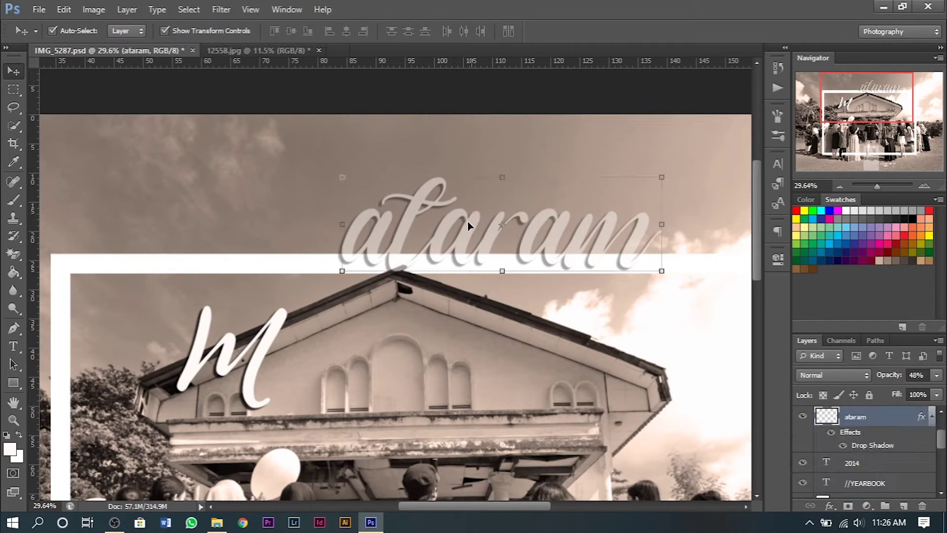
Trace a Pen path around the ataram lettering that overlaps the roof beam
scroll(410, 234, "up", 5)
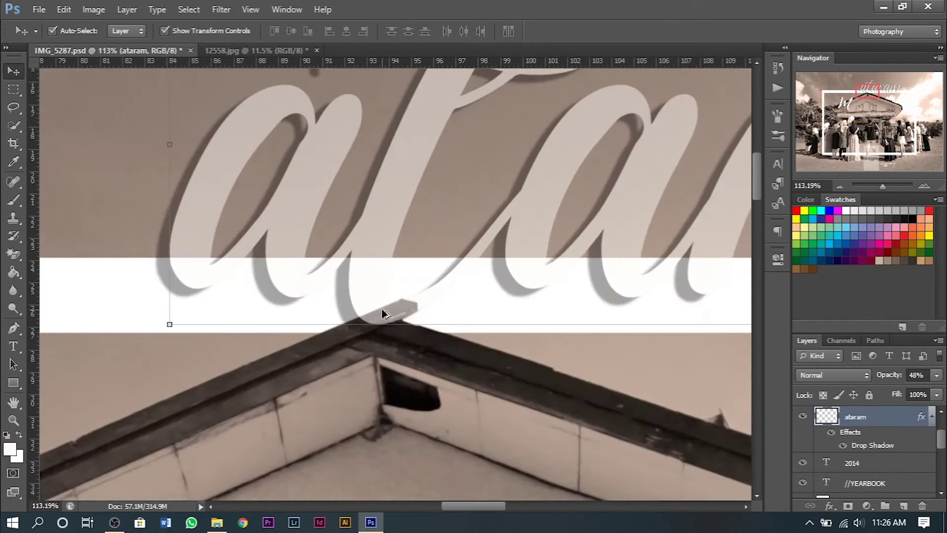
left_click(13, 327)
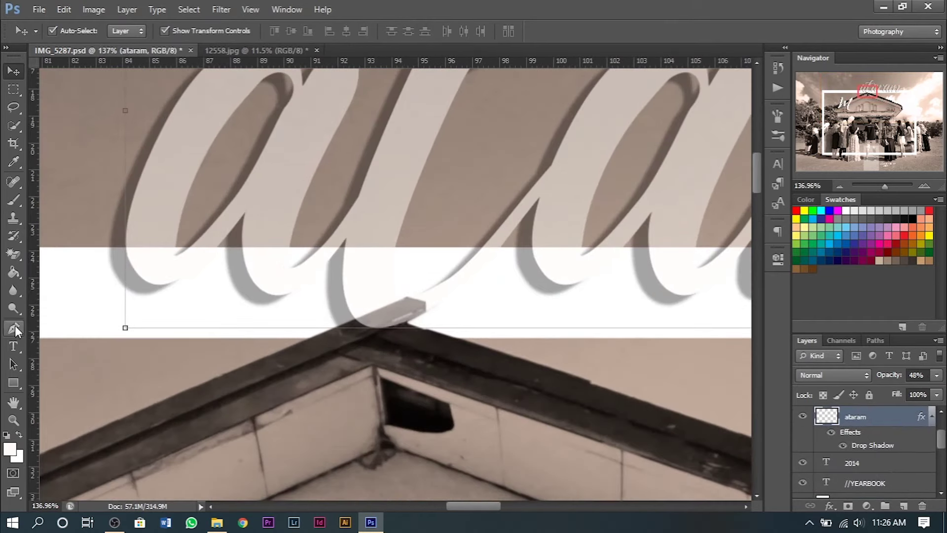
scroll(479, 328, "up", 1)
scroll(370, 321, "up", 1)
scroll(289, 335, "up", 1)
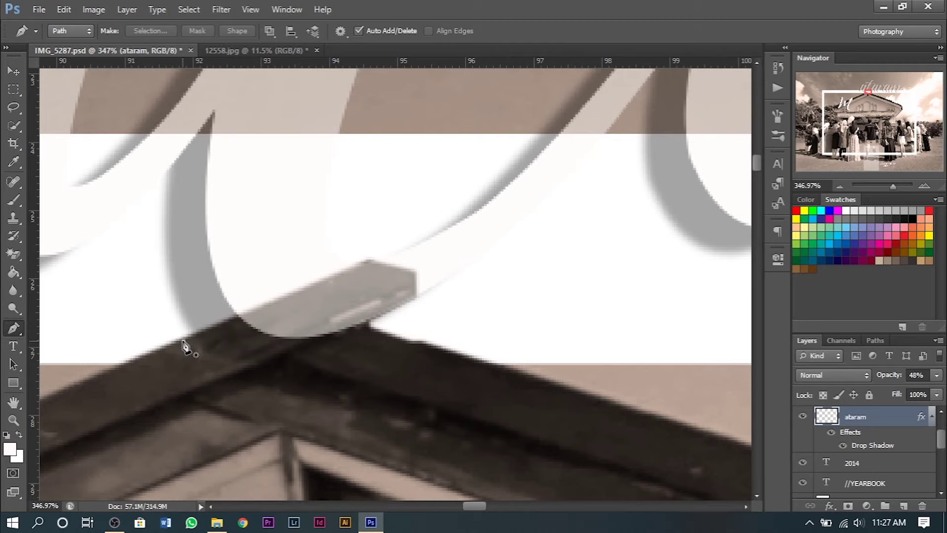
left_click(183, 341)
left_click(366, 259)
left_click(415, 271)
left_click(415, 298)
left_click(369, 344)
left_click_drag(307, 370, 280, 373)
left_click_drag(238, 375, 220, 373)
left_click(183, 341)
Turn the path into a selection, delete that lettering part, and deselect
right_click(285, 325)
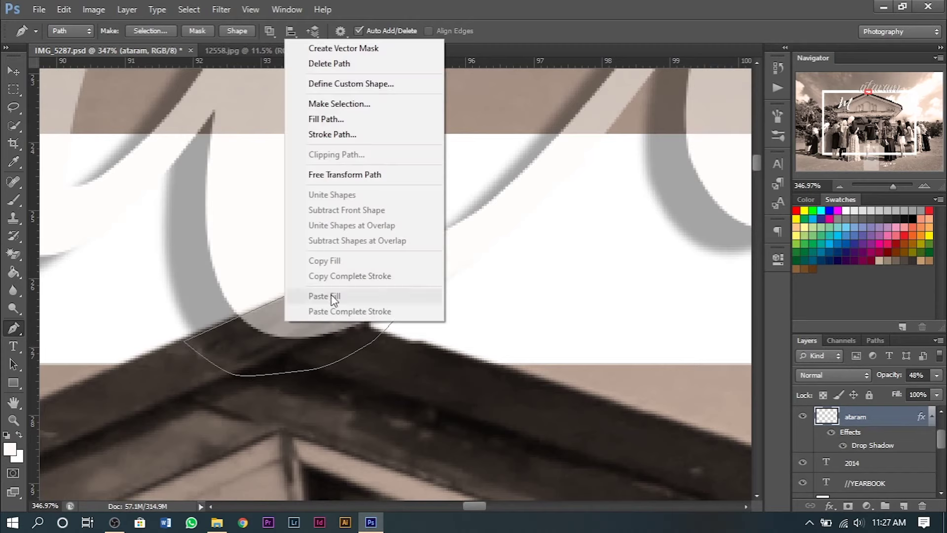
left_click(360, 105)
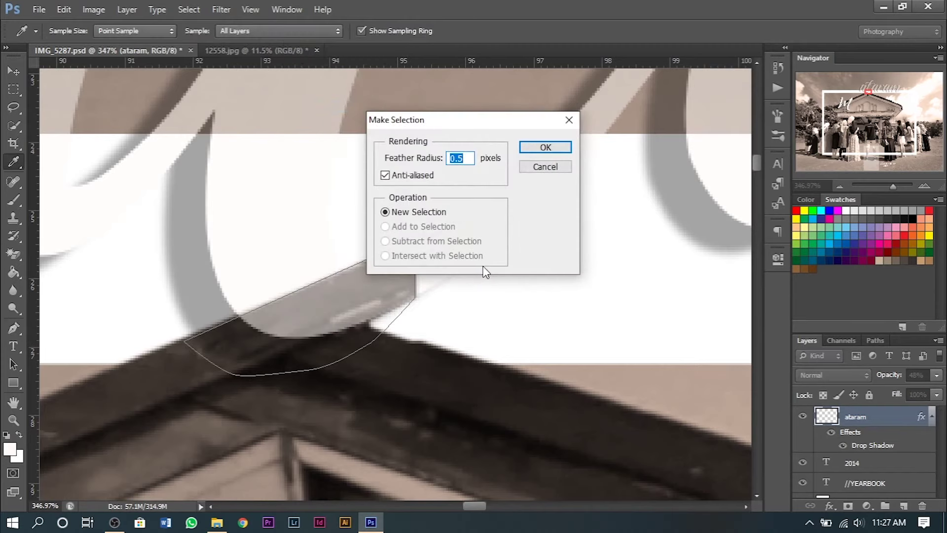
key("Return")
key("Delete")
key("ctrl+d")
Restore the ataram layer to 100% opacity and fit the whole cover in view
key("v")
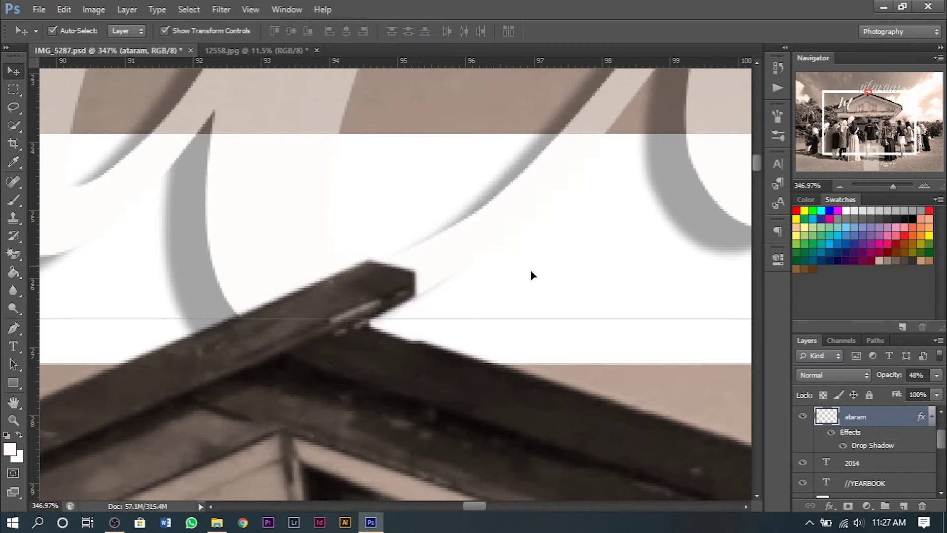
left_click(937, 380)
left_click_drag(904, 390, 940, 390)
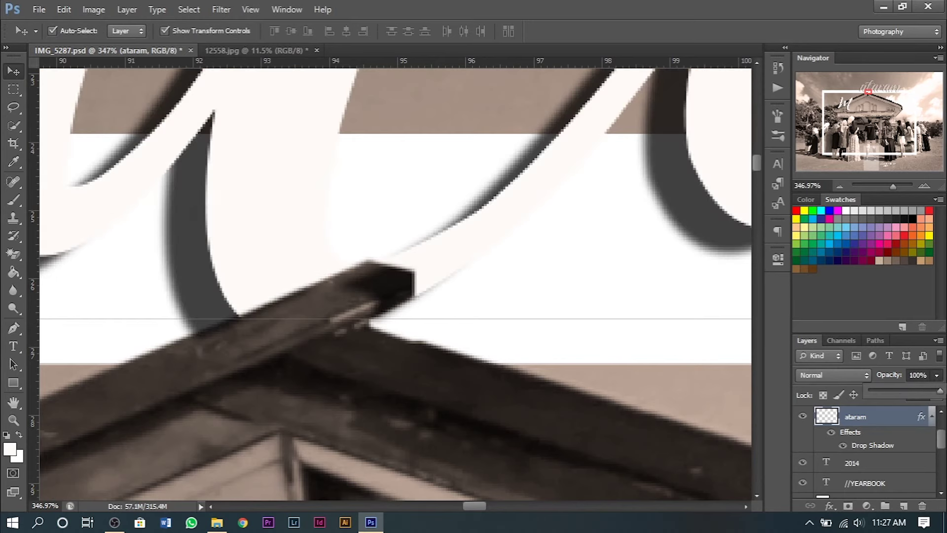
left_click(510, 282)
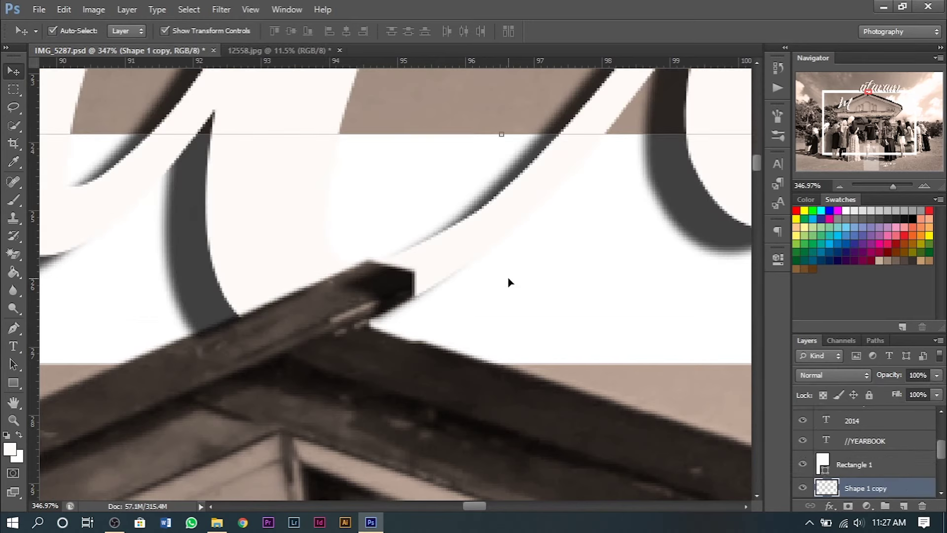
key("ctrl+0")
left_click(710, 215)
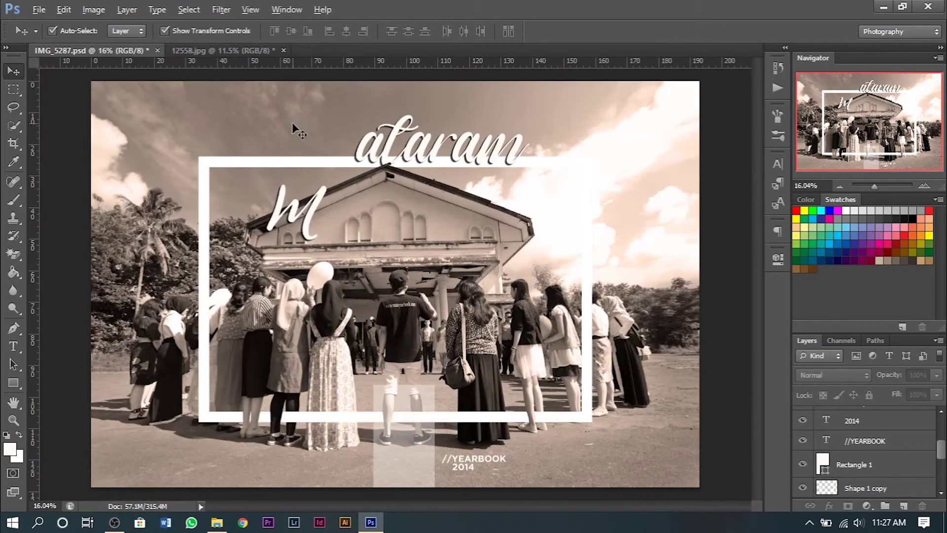
Move the M up beside ataram and roughly enlarge it with Free Transform
scroll(296, 128, "up", 1)
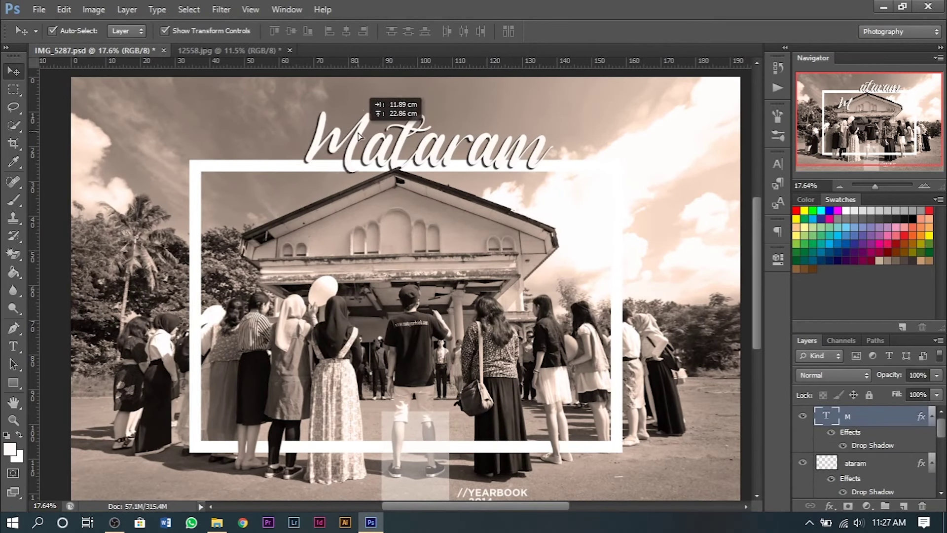
left_click_drag(339, 161, 423, 70)
key("ctrl+t")
left_click_drag(375, 122, 364, 127)
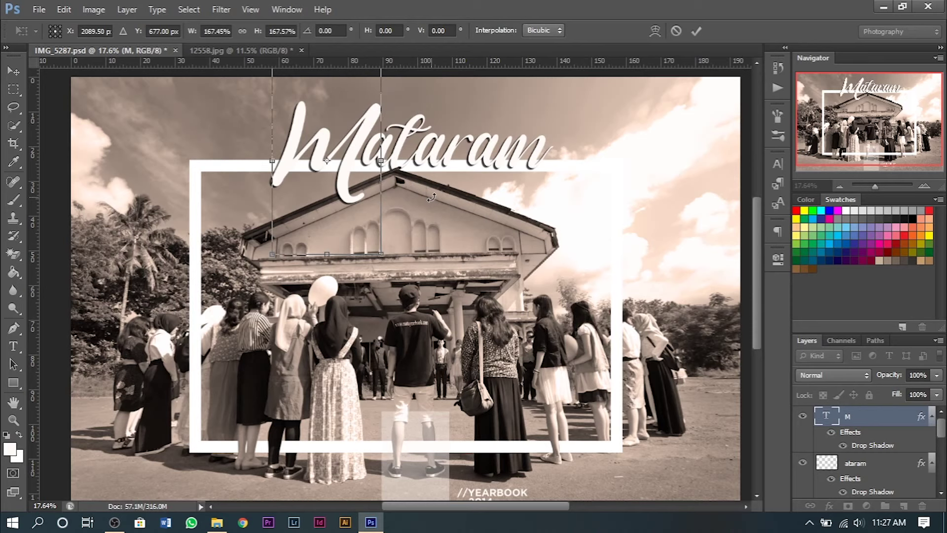
left_click_drag(411, 151, 414, 148)
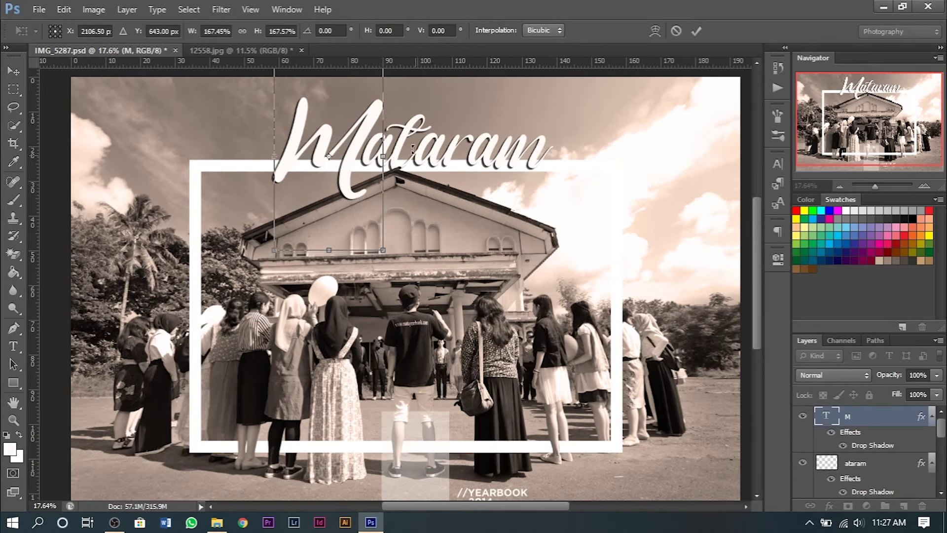
Scale the M to about 177%, nudge it against ataram, and apply the transform
scroll(373, 126, "down", 2)
left_click_drag(379, 105, 358, 128)
scroll(374, 118, "up", 1)
scroll(370, 126, "up", 1)
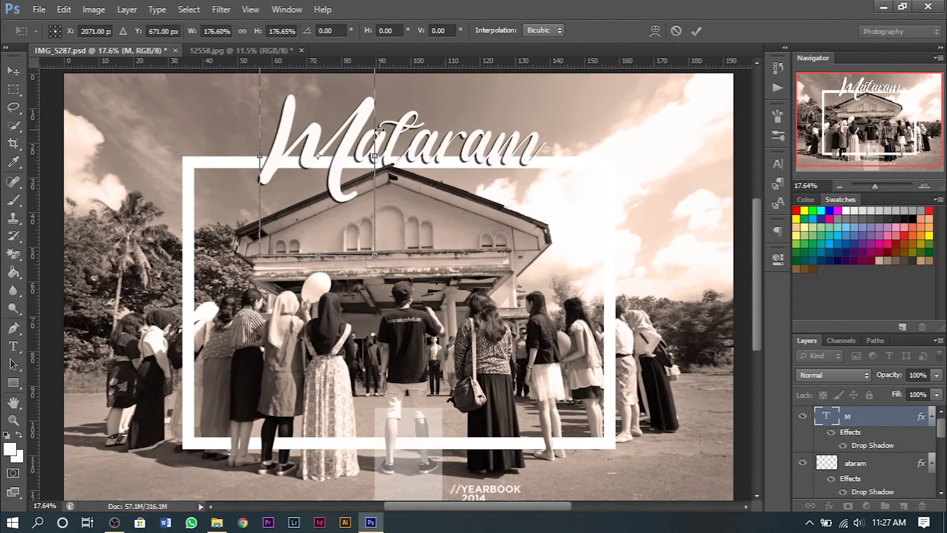
left_click_drag(368, 114, 367, 117)
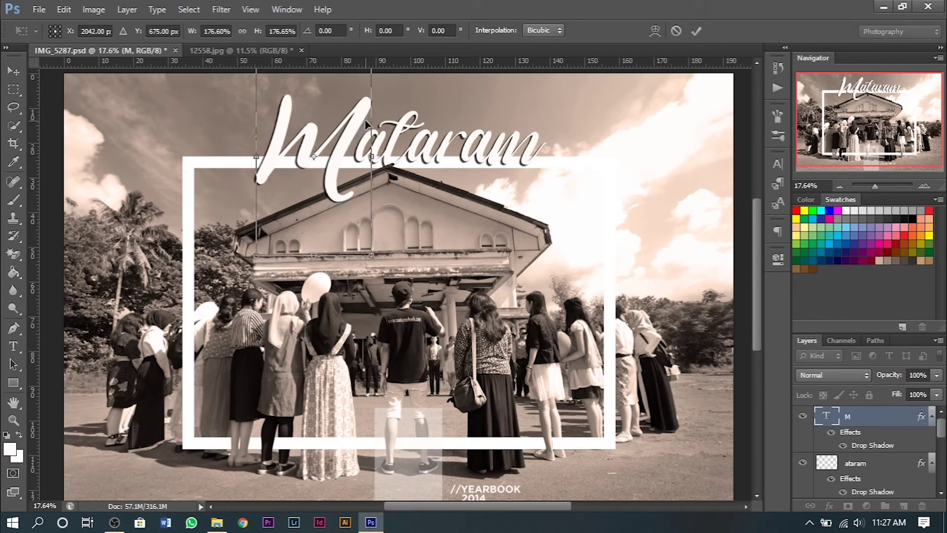
key("Right")
key("Right")
key("Right")
key("Right")
key("Right")
key("Right")
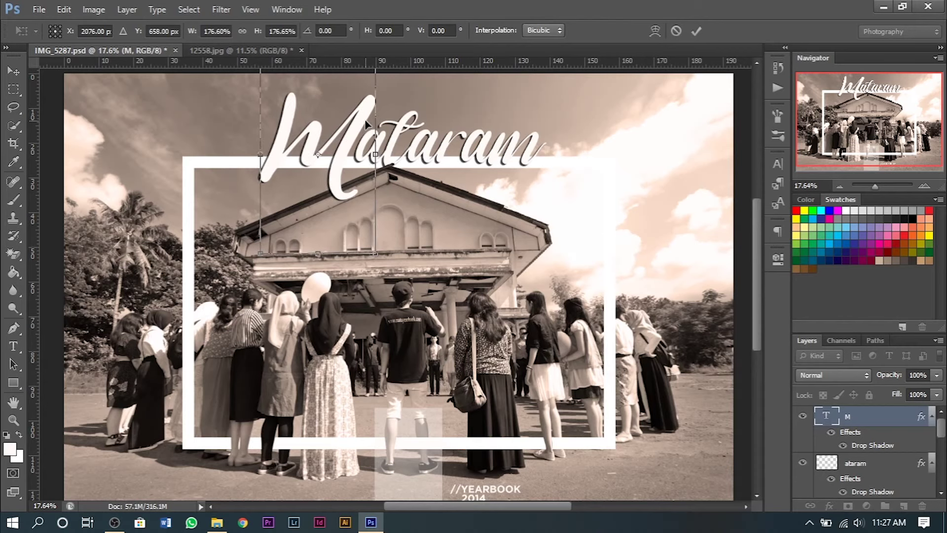
key("Return")
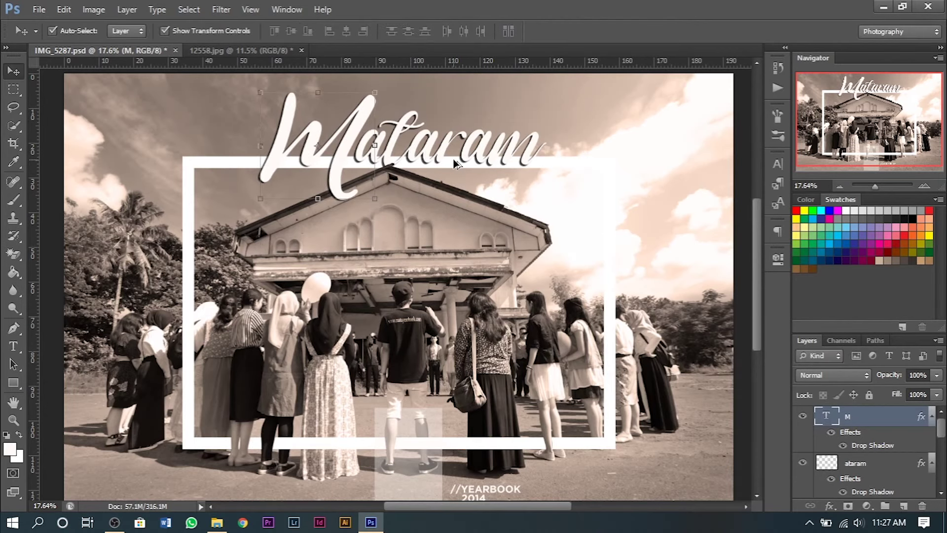
scroll(454, 159, "down", 2)
scroll(483, 199, "up", 1)
scroll(484, 195, "up", 1)
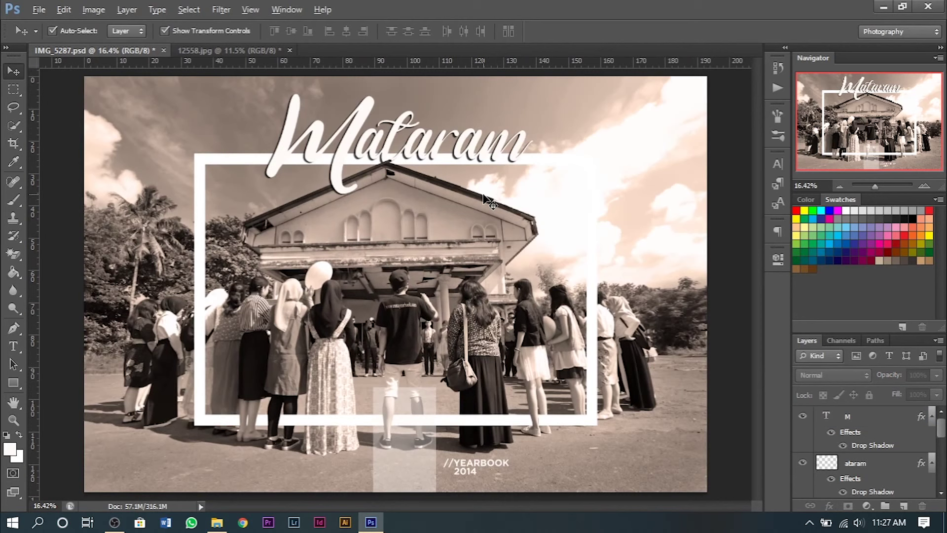
scroll(488, 200, "up", 1)
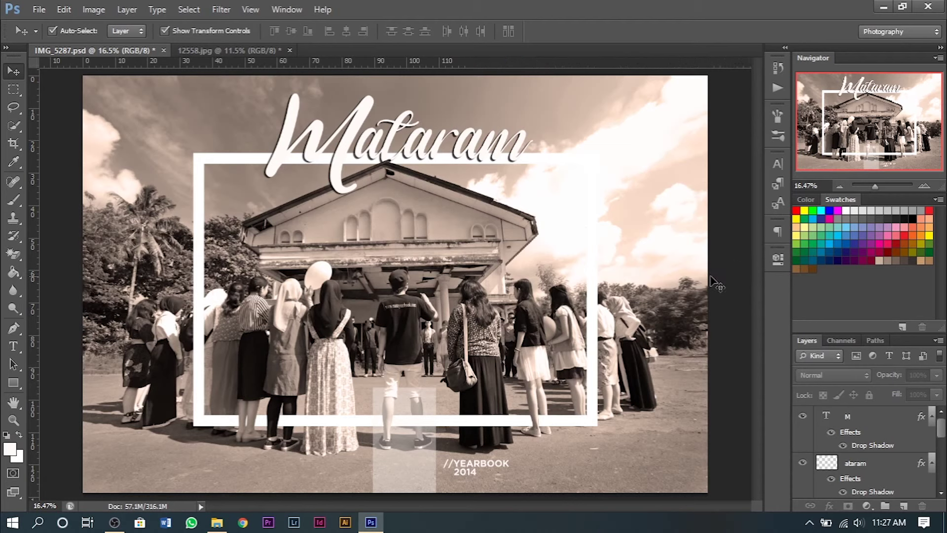
Draw a circle left of the title and colour it a light orange
mouse_move(13, 382)
left_mouse_down()
mouse_move(113, 395)
mouse_move(93, 407)
left_mouse_up()
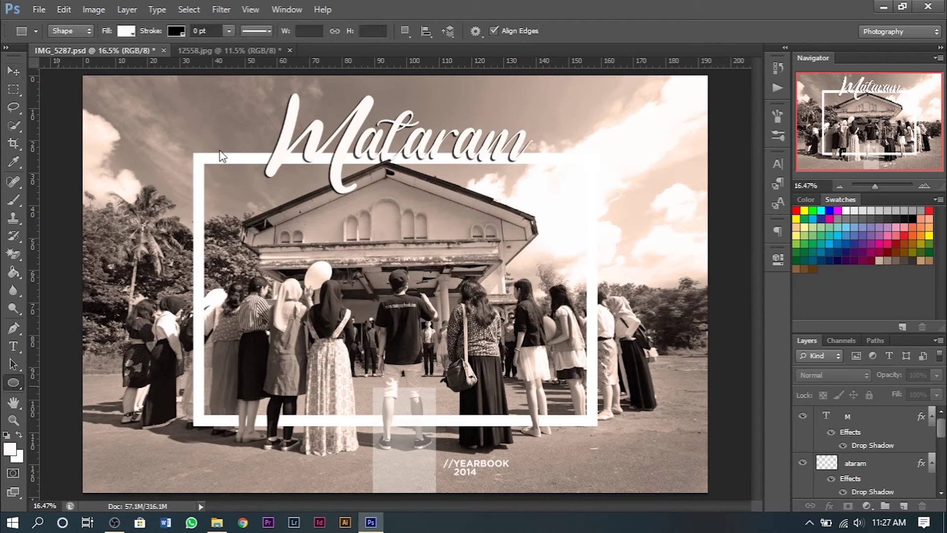
left_click_drag(197, 111, 237, 151)
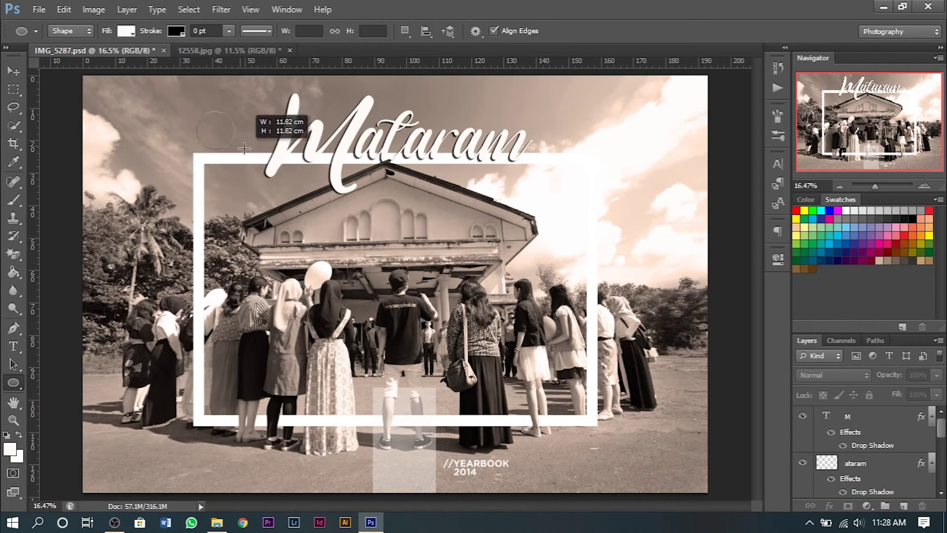
key("v")
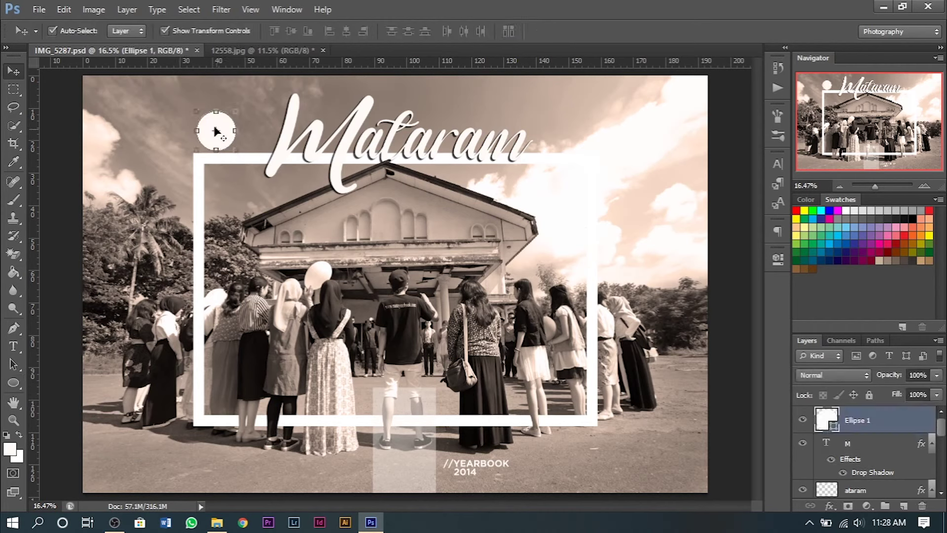
left_click_drag(226, 121, 214, 107)
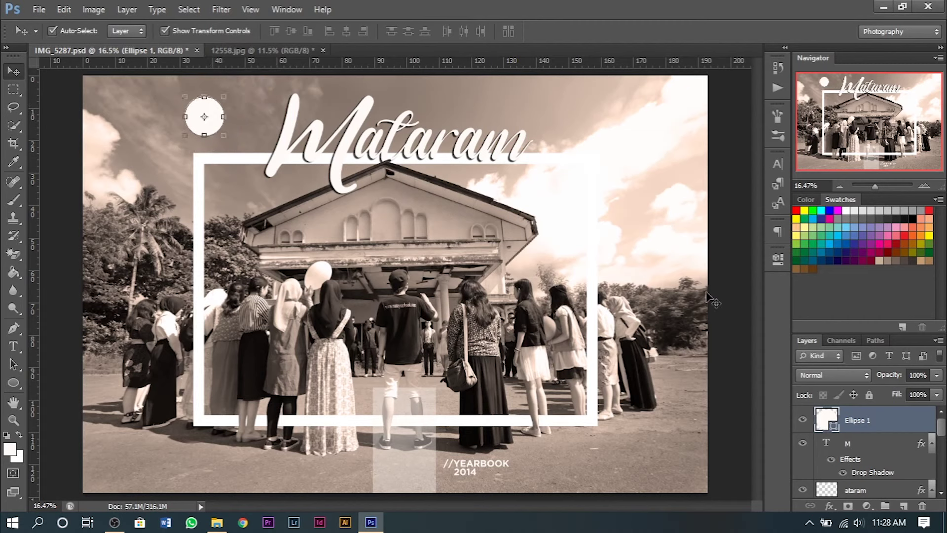
double_click(827, 419)
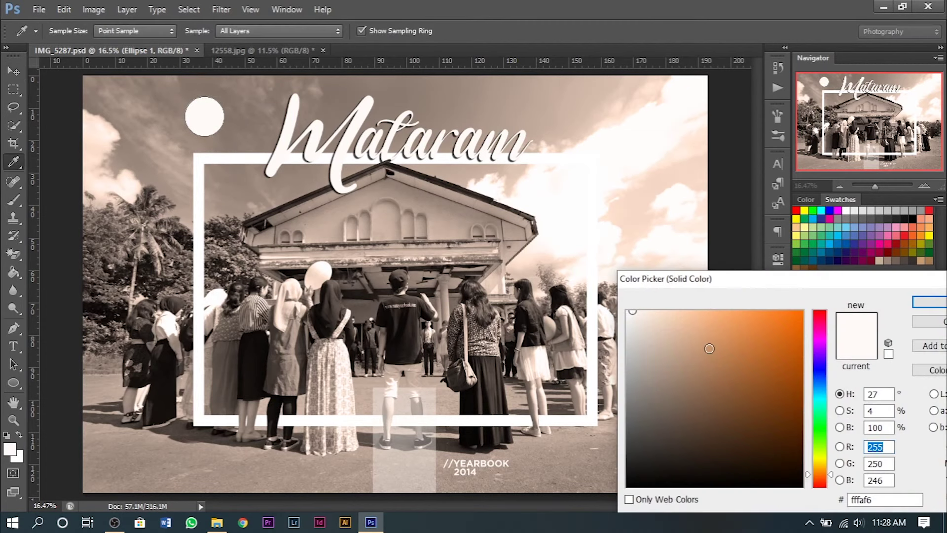
left_click(747, 321)
mouse_move(744, 321)
left_mouse_down()
mouse_move(743, 310)
mouse_move(723, 311)
left_mouse_up()
left_click(927, 300)
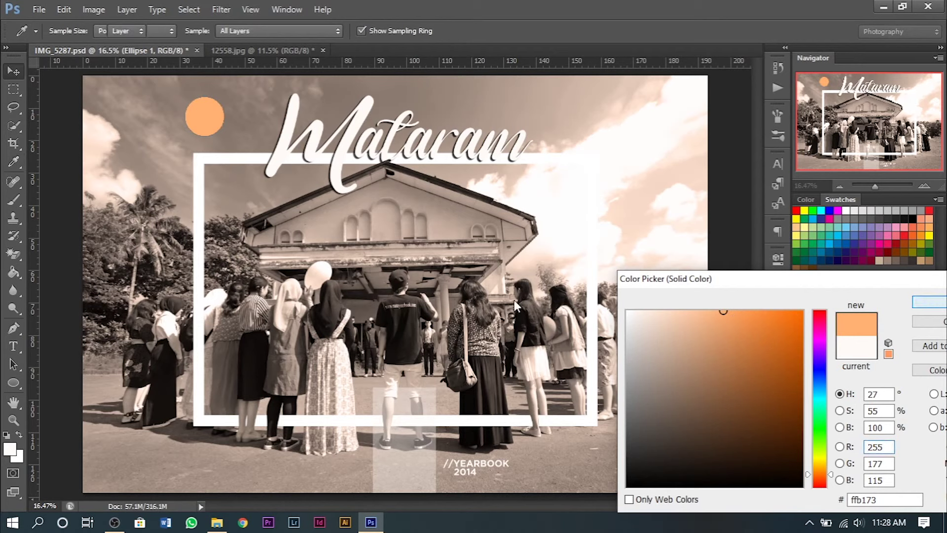
left_click_drag(210, 118, 225, 149)
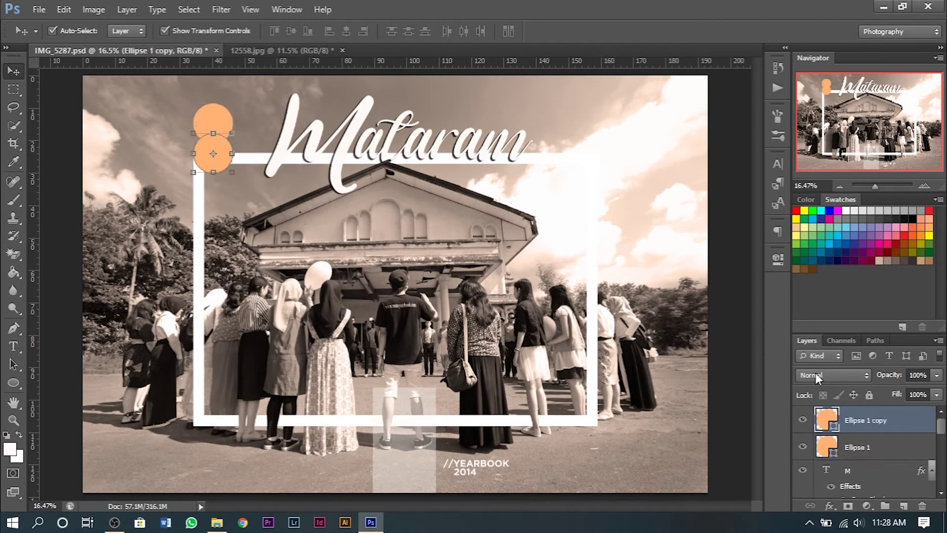
Recolour the lower duplicate circle a lighter peach
double_click(829, 422)
left_click(691, 311)
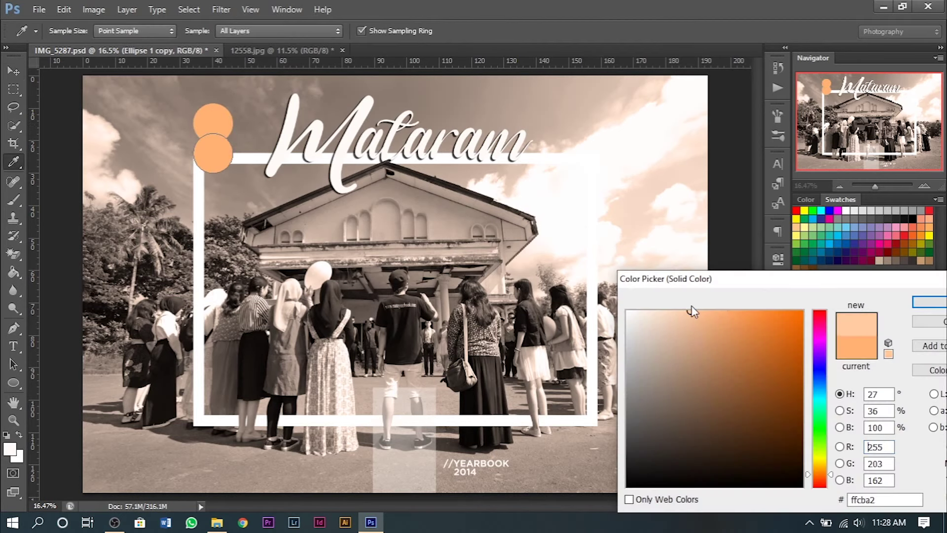
left_click(929, 302)
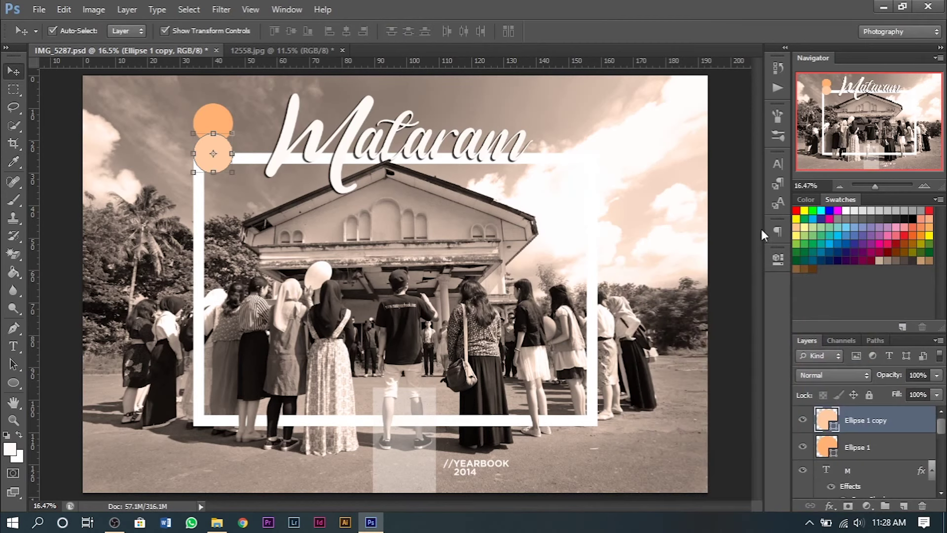
left_click(721, 227)
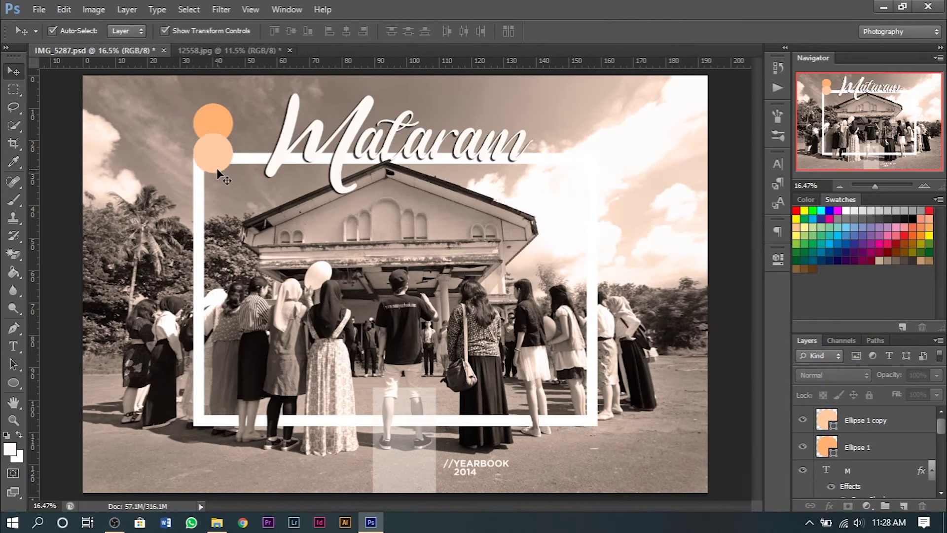
Bring the orange circle in front of the peach circle with Ctrl+]
left_click(213, 125)
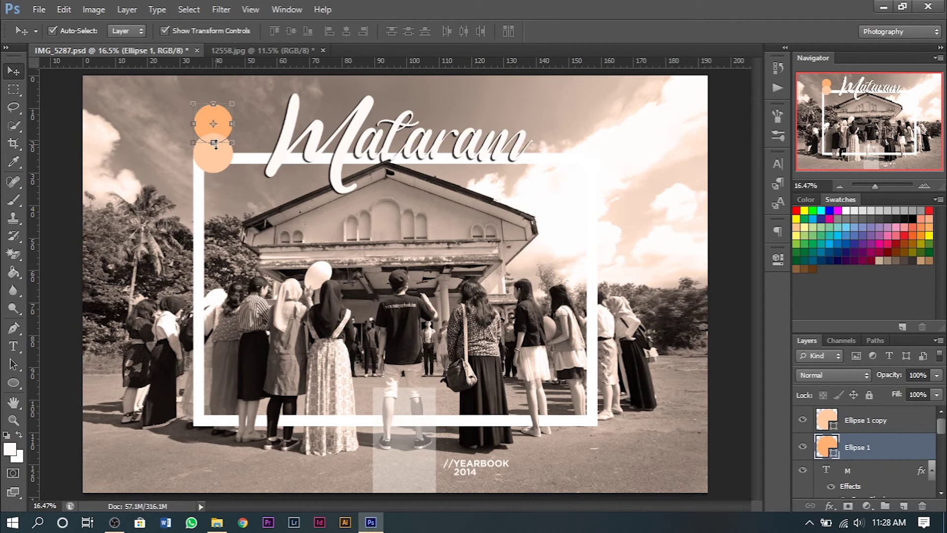
key("ctrl+t")
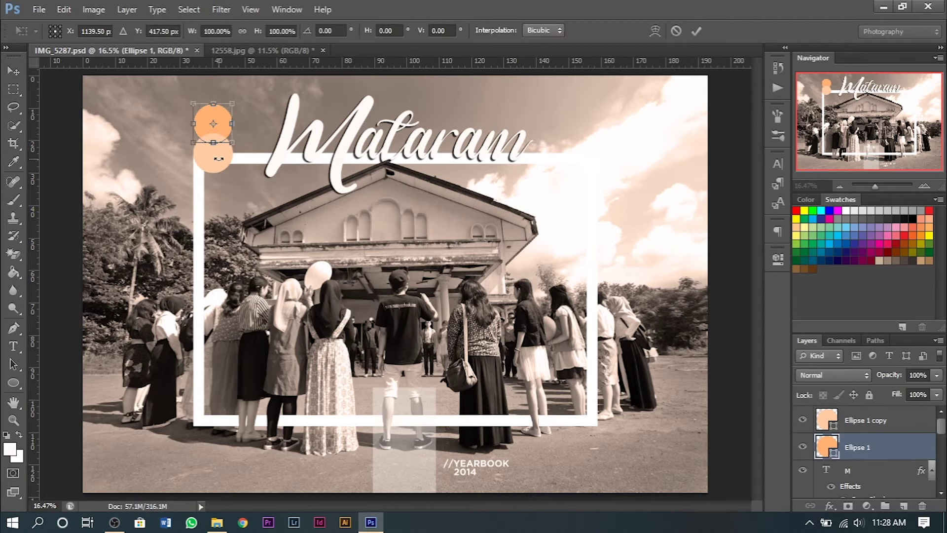
key("Return")
left_click(71, 159)
scroll(142, 112, "up", 3)
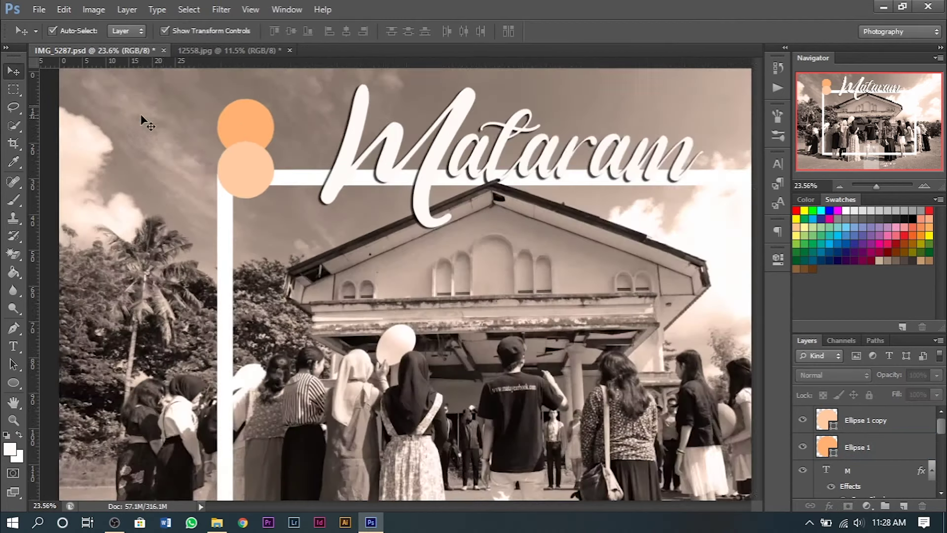
left_click(256, 116)
key("ctrl+bracketright")
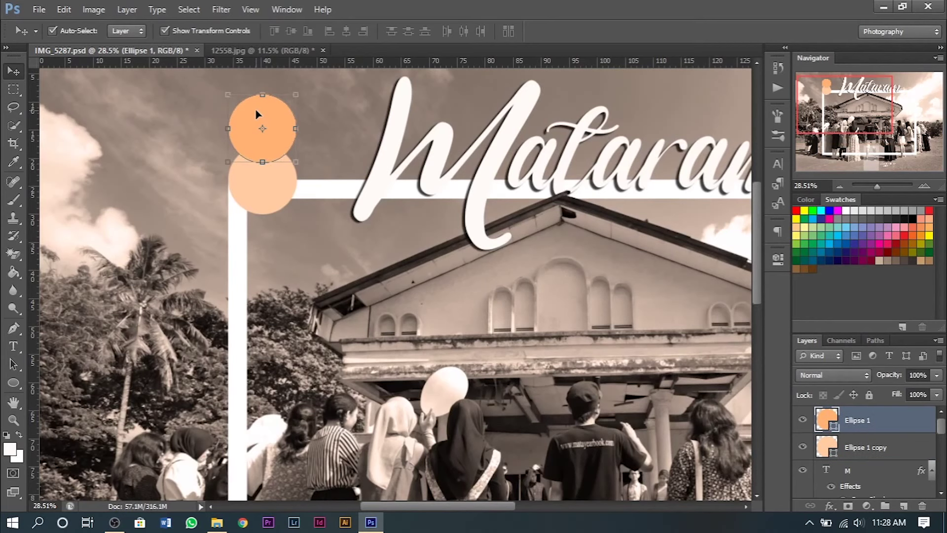
Select both circle layers and move them up toward the canvas top
left_click(268, 213, "shift")
scroll(280, 190, "down", 1)
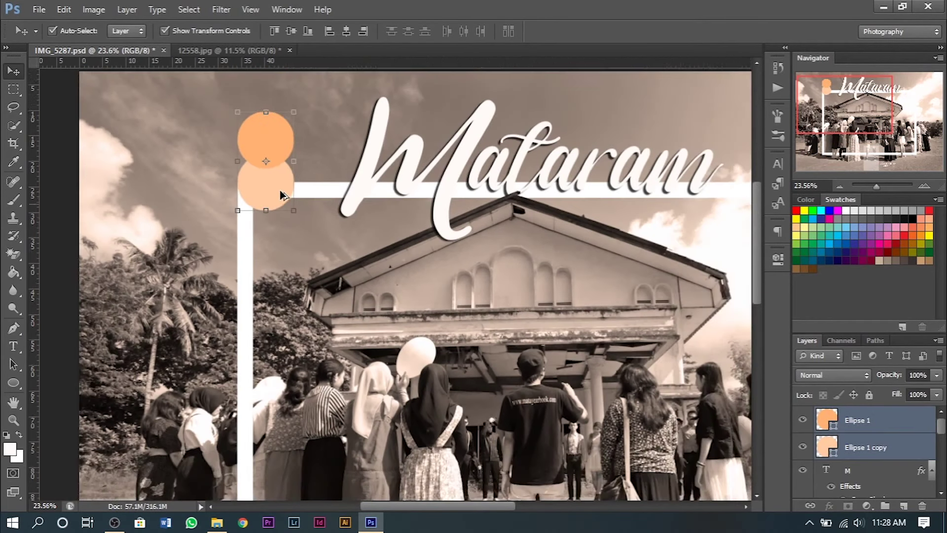
left_click_drag(278, 162, 274, 119)
scroll(266, 126, "down", 2)
scroll(264, 127, "up", 3)
scroll(248, 121, "up", 1)
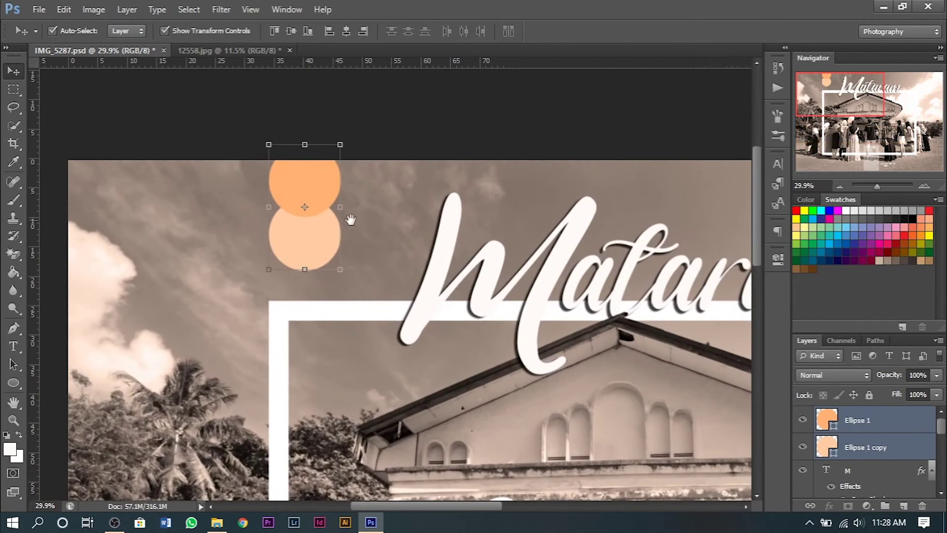
left_click_drag(313, 243, 319, 261)
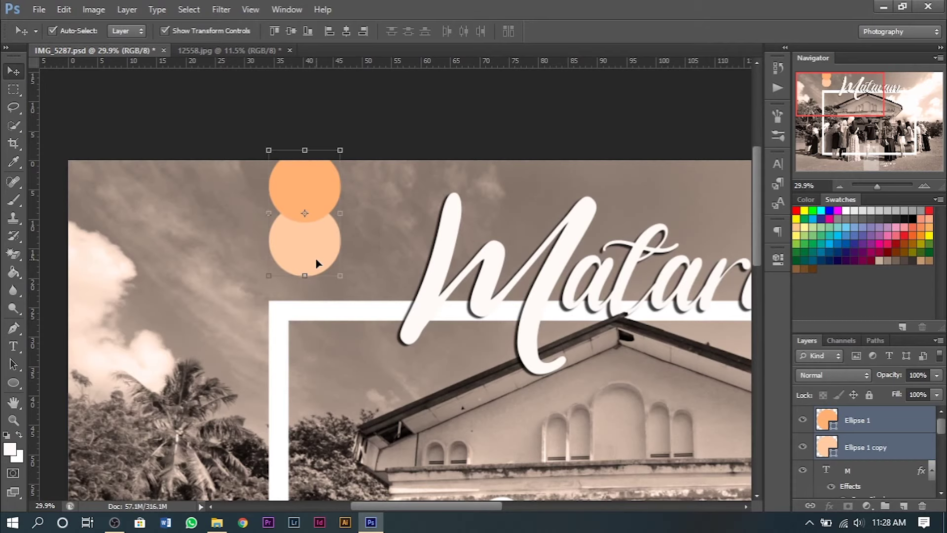
Shrink both circles to about 88% and settle them above the frame's top-left
scroll(319, 260, "down", 3)
left_click(611, 251)
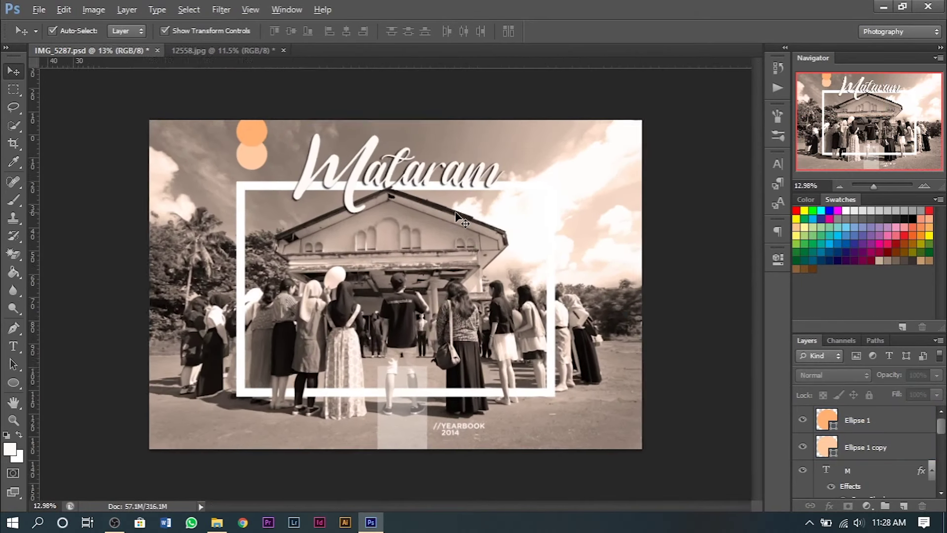
scroll(455, 211, "up", 2)
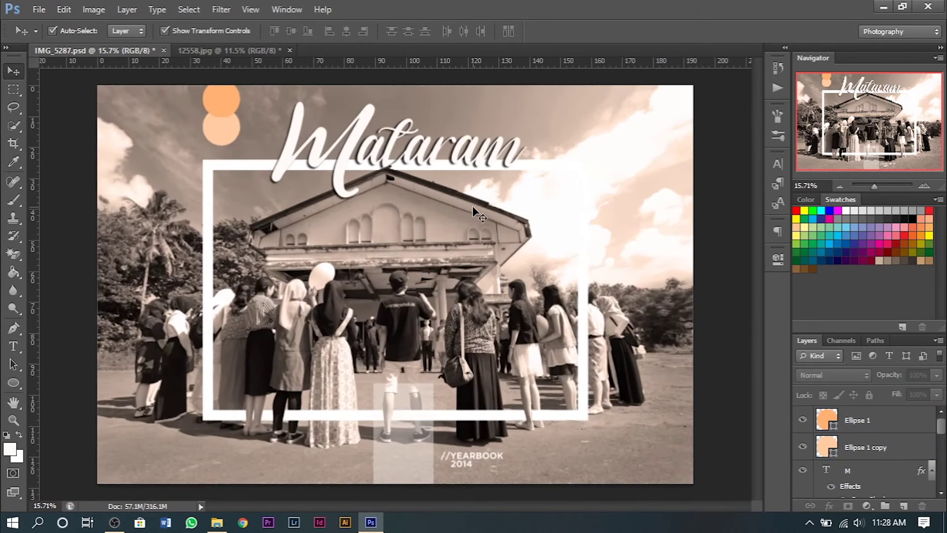
left_click(228, 102)
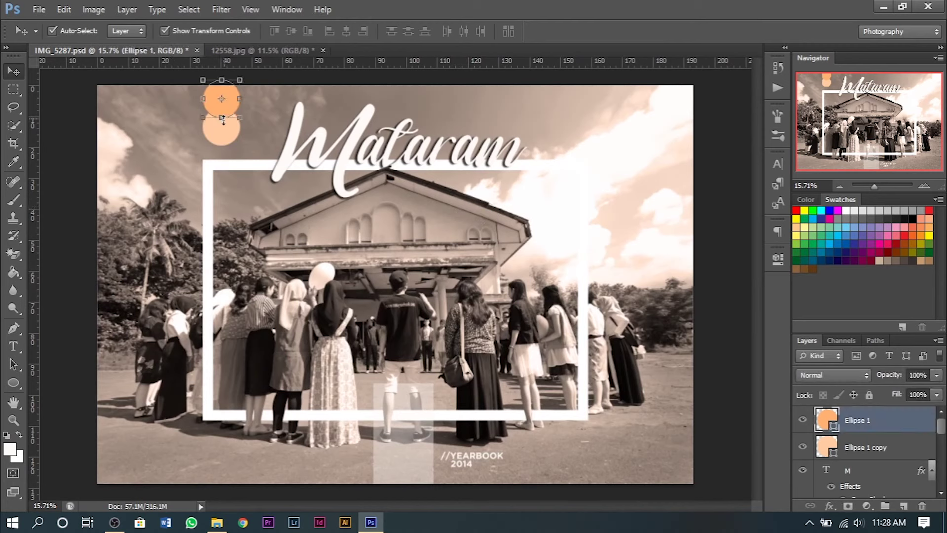
left_click(225, 137, "shift")
mouse_move(228, 102)
left_mouse_down()
mouse_move(190, 124)
mouse_move(223, 111)
left_mouse_up()
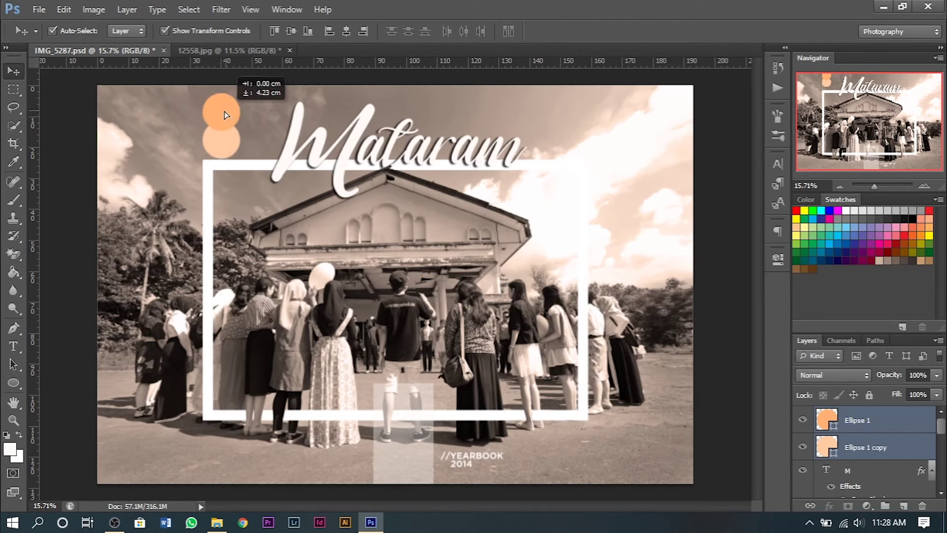
scroll(223, 110, "up", 5)
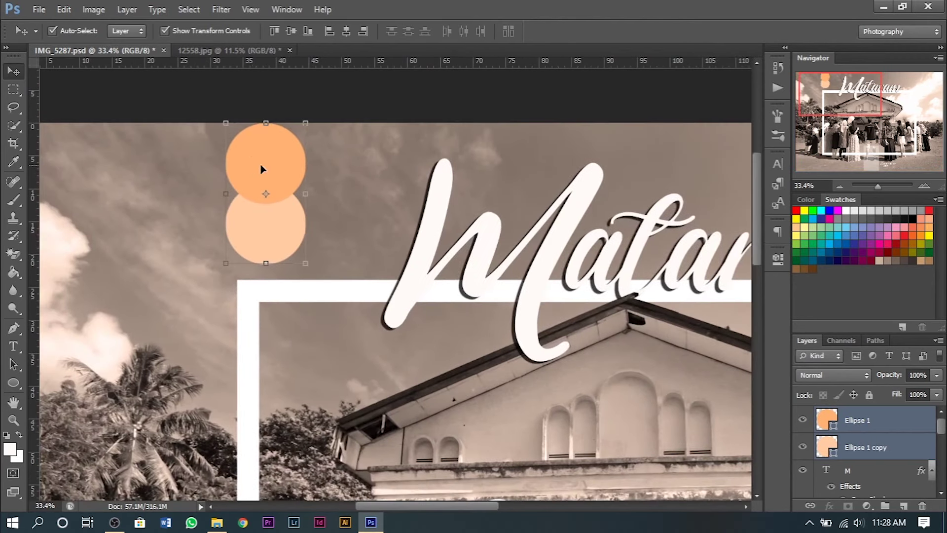
left_click_drag(260, 169, 272, 157)
left_click_drag(313, 114, 288, 165)
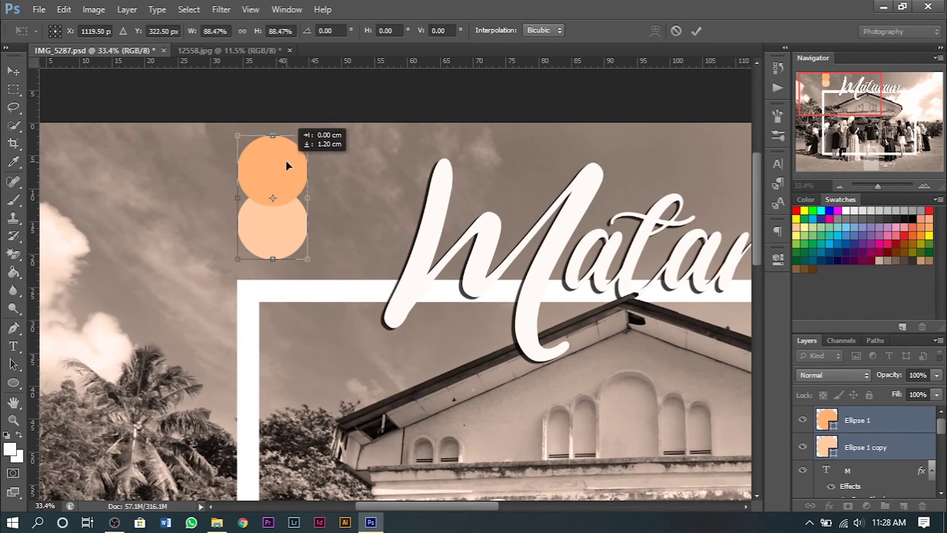
key("Return")
key("ctrl+0")
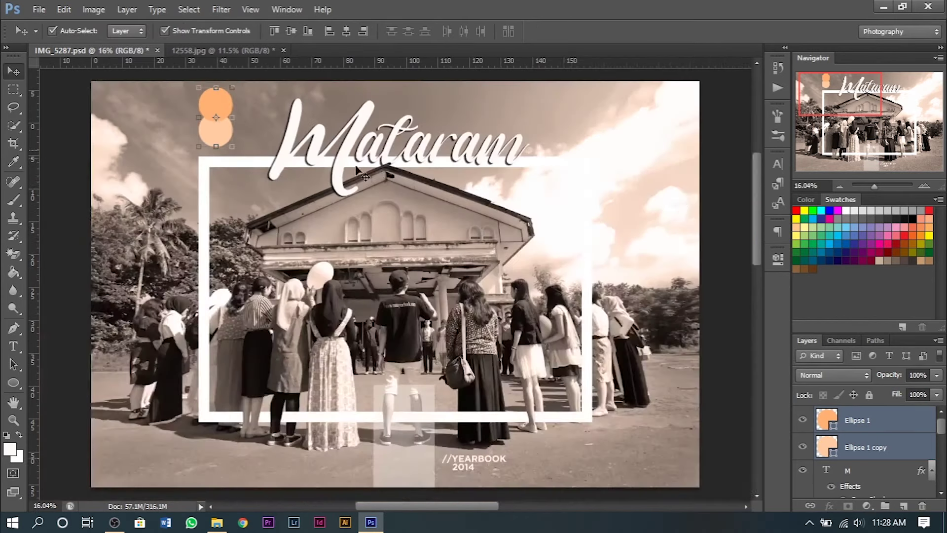
Lower the peach circle's opacity to about 78%
left_click(226, 140)
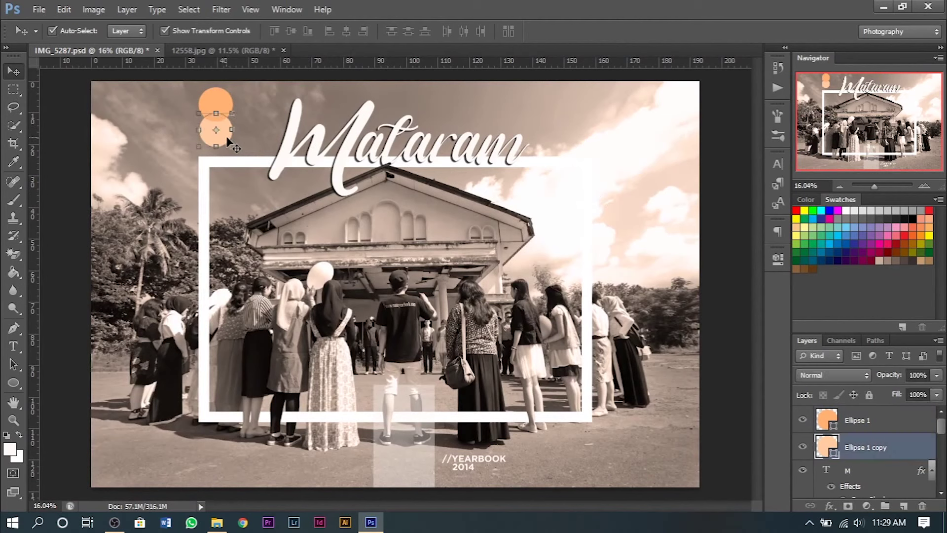
left_click(936, 375)
mouse_move(917, 394)
left_mouse_down()
mouse_move(908, 393)
mouse_move(922, 392)
left_mouse_up()
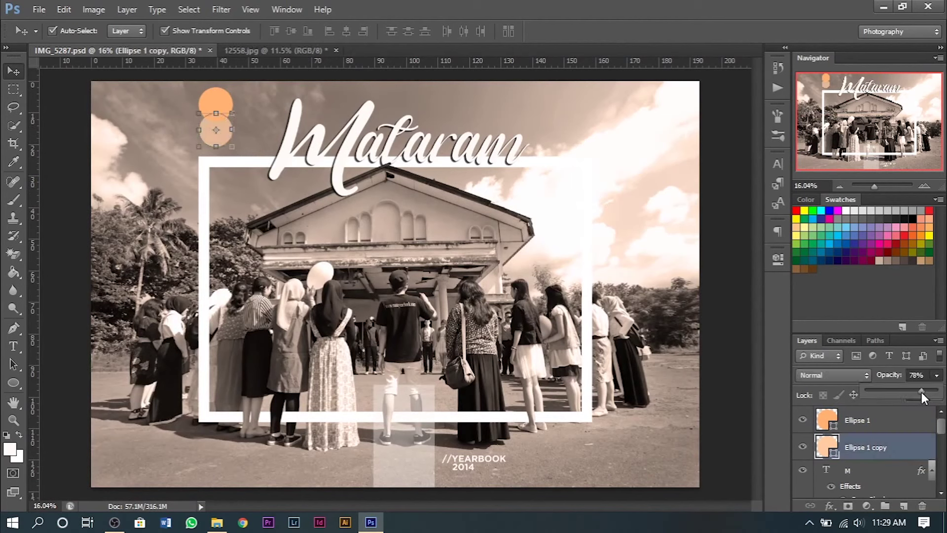
left_click(720, 261)
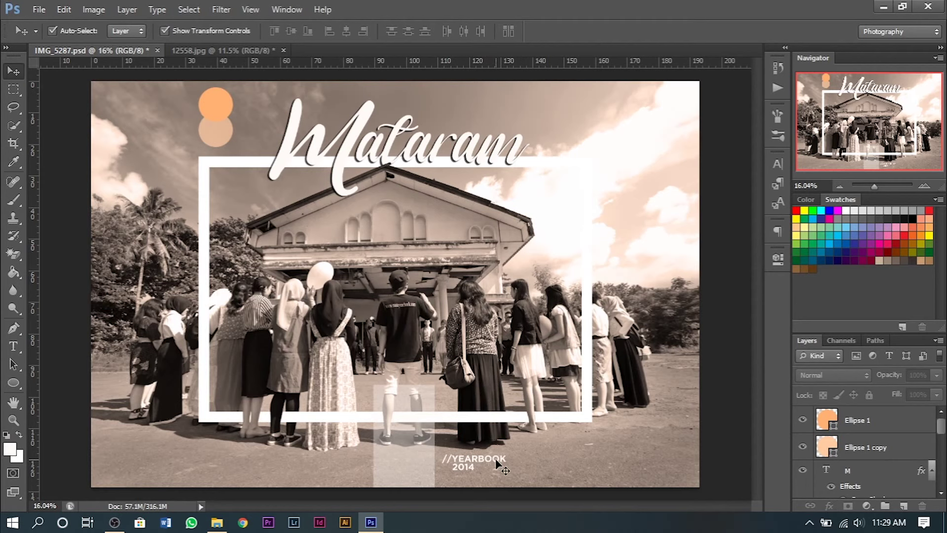
Copy the //YEARBOOK text to the top-right corner and retype it as 'photoshoot.'
left_click_drag(500, 462, 593, 98)
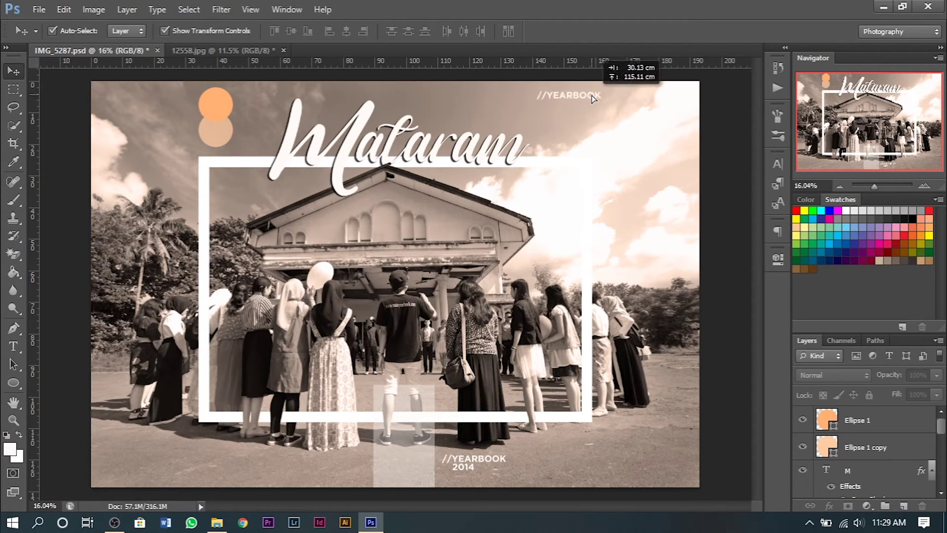
left_click_drag(593, 98, 535, 205)
scroll(596, 99, "up", 3)
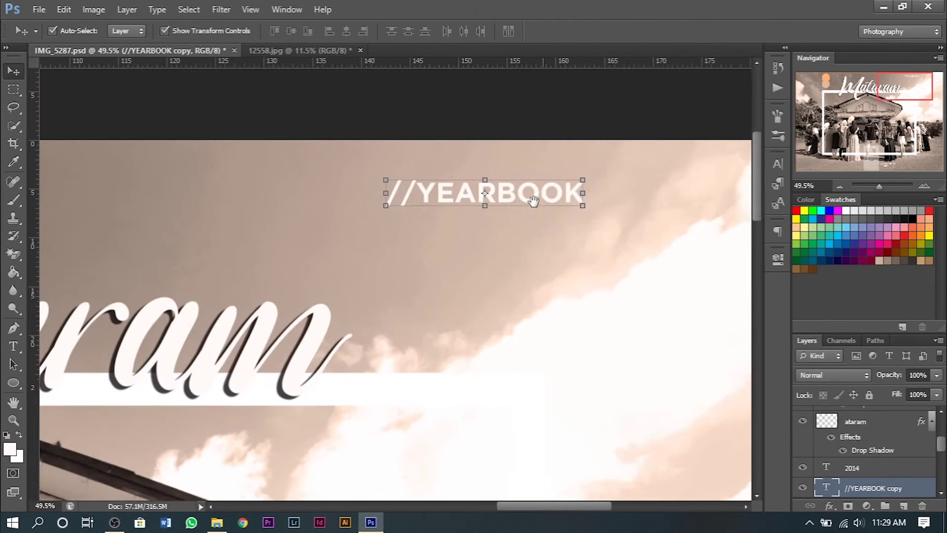
double_click(524, 197)
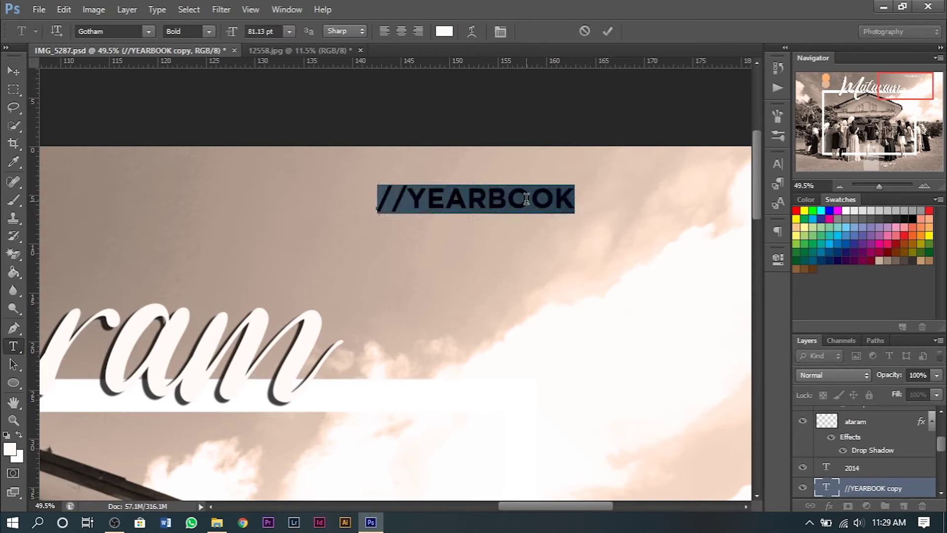
type("photoshoot")
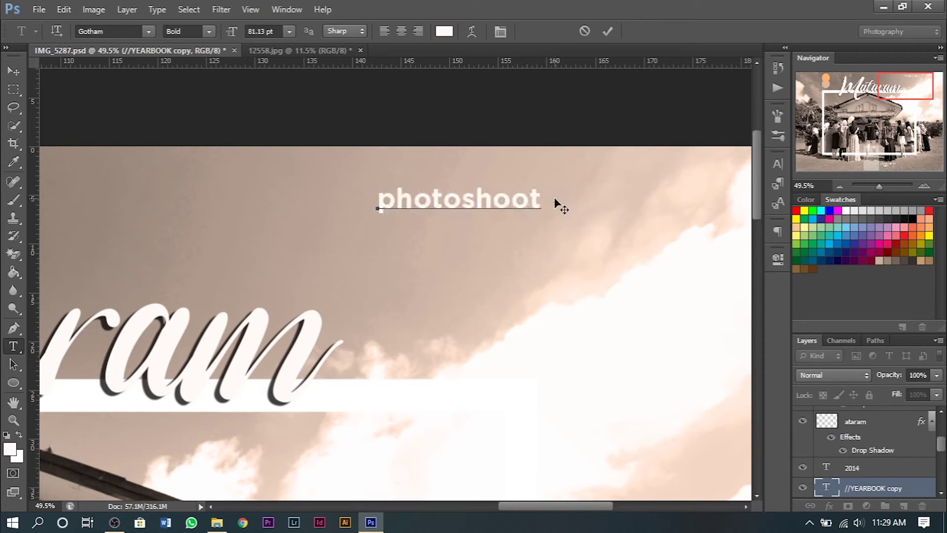
type(".")
left_click(14, 71)
left_click(283, 173)
Rotate the 'photoshoot.' text to vertical and move it right of the Mataram title
key("ctrl+0")
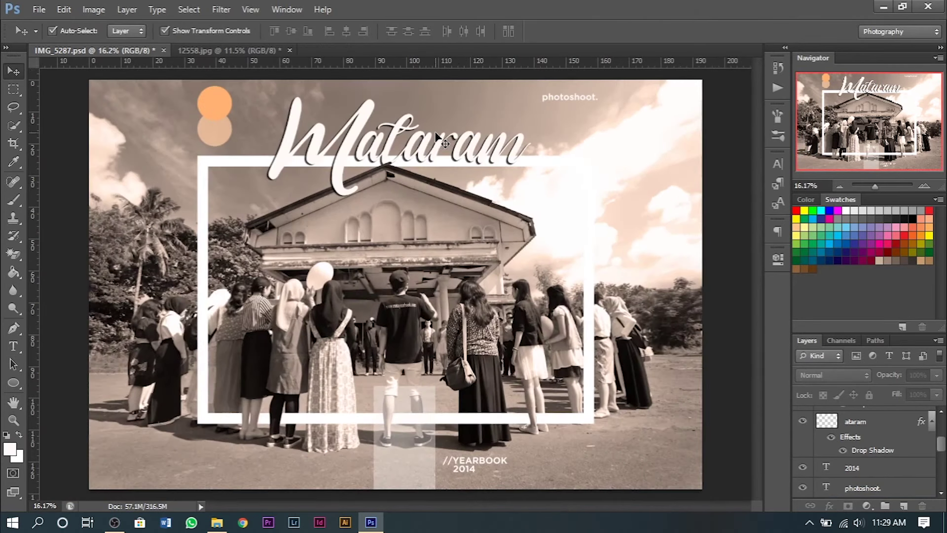
key("ctrl+0")
left_click(587, 98)
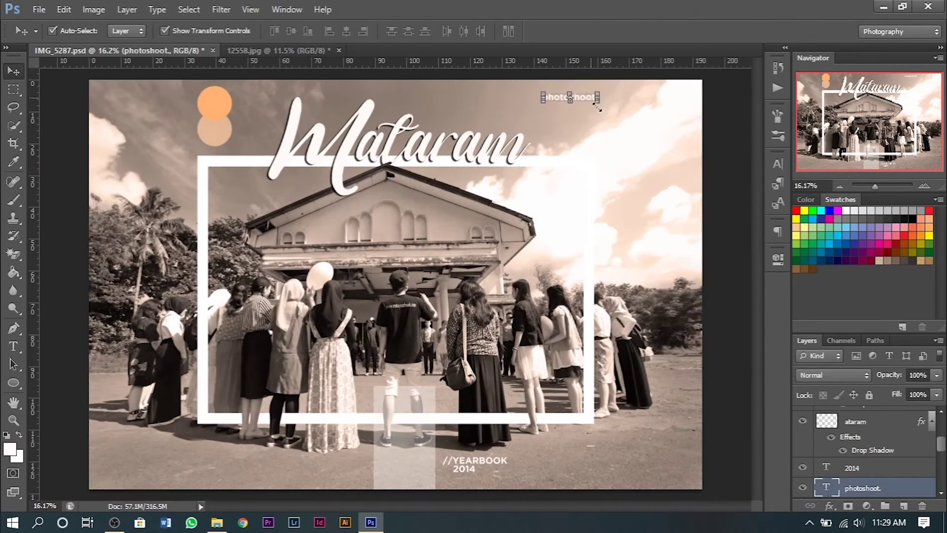
left_click_drag(603, 111, 557, 129)
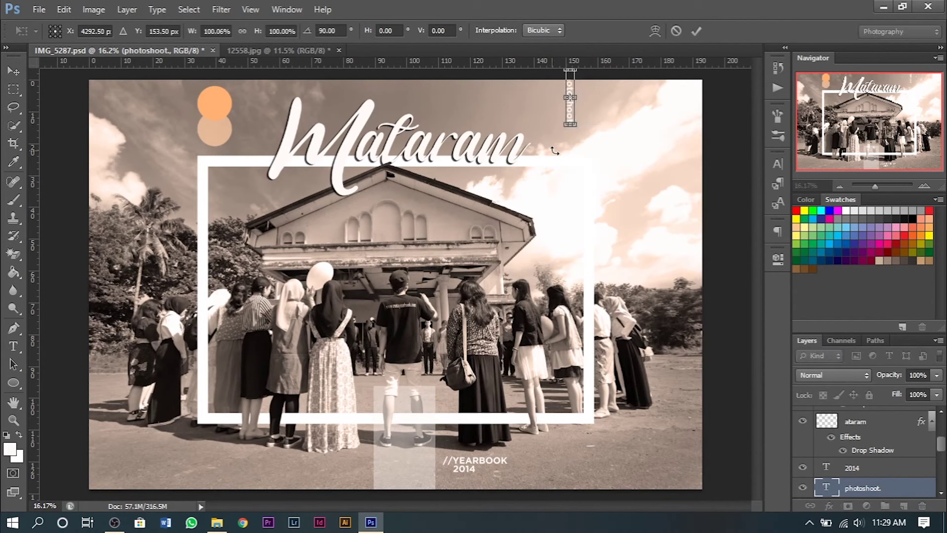
key("Return")
left_click(587, 129)
mouse_move(571, 104)
left_mouse_down()
mouse_move(578, 124)
mouse_move(546, 114)
left_mouse_up()
Fine-tune the vertical 'photoshoot.' text position, nudging it up slightly
scroll(554, 91, "up", 5)
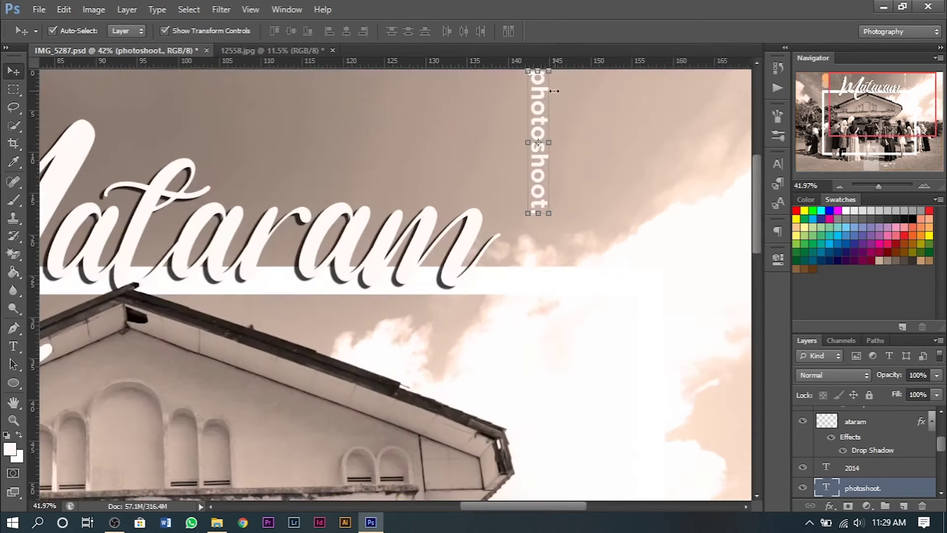
scroll(554, 91, "up", 2)
scroll(542, 119, "up", 2)
scroll(535, 134, "up", 2)
left_click_drag(540, 151, 536, 144)
key("Up")
key("Up")
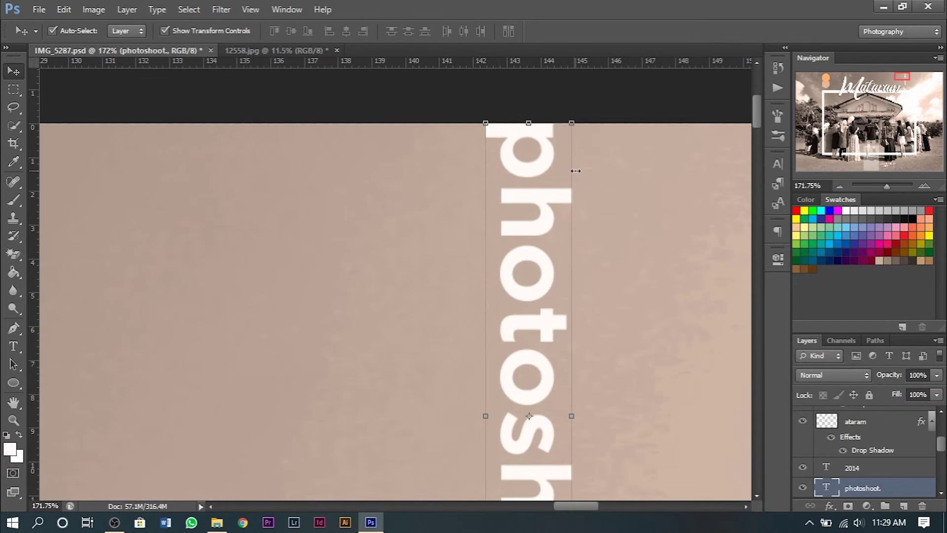
key("ctrl+0")
left_click(719, 174)
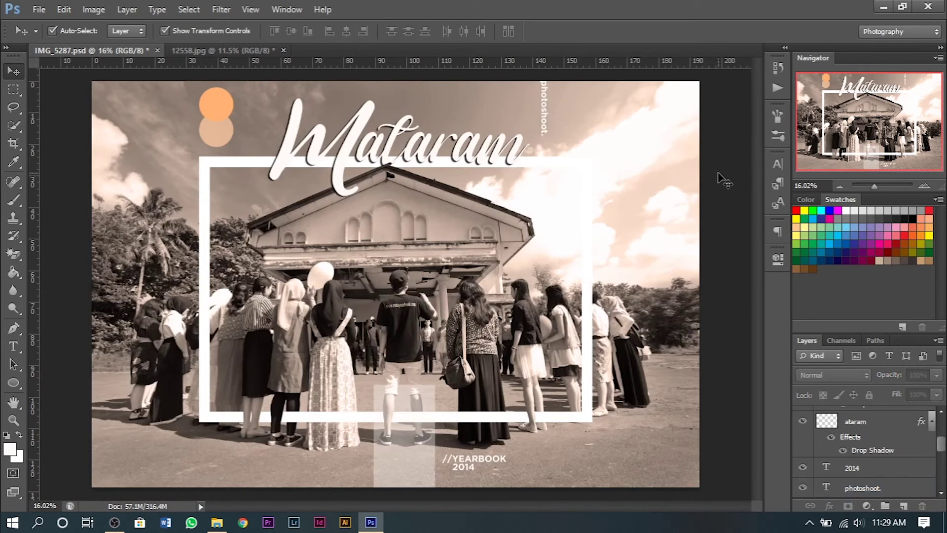
Enlarge the vertical 'photoshoot.' text and apply the transformation
left_click(545, 133)
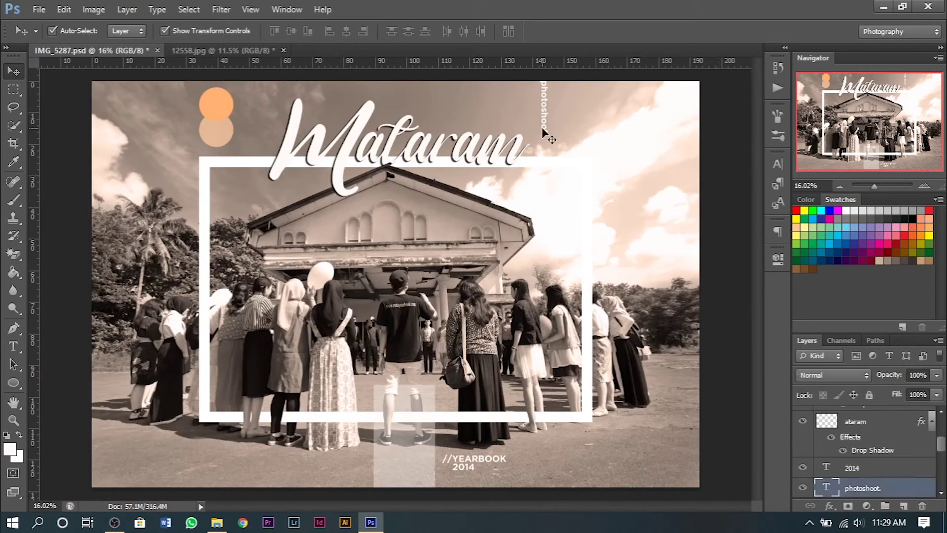
left_click_drag(546, 134, 557, 143)
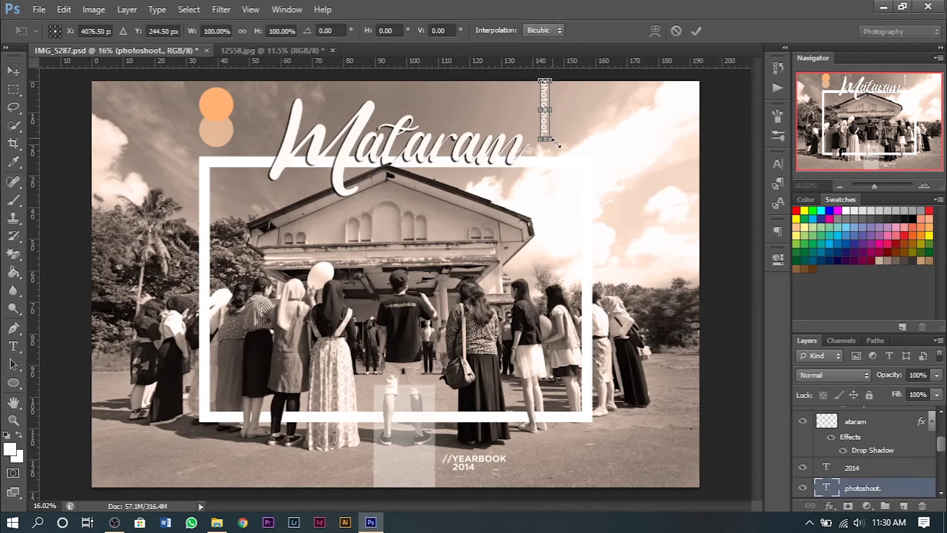
key("Return")
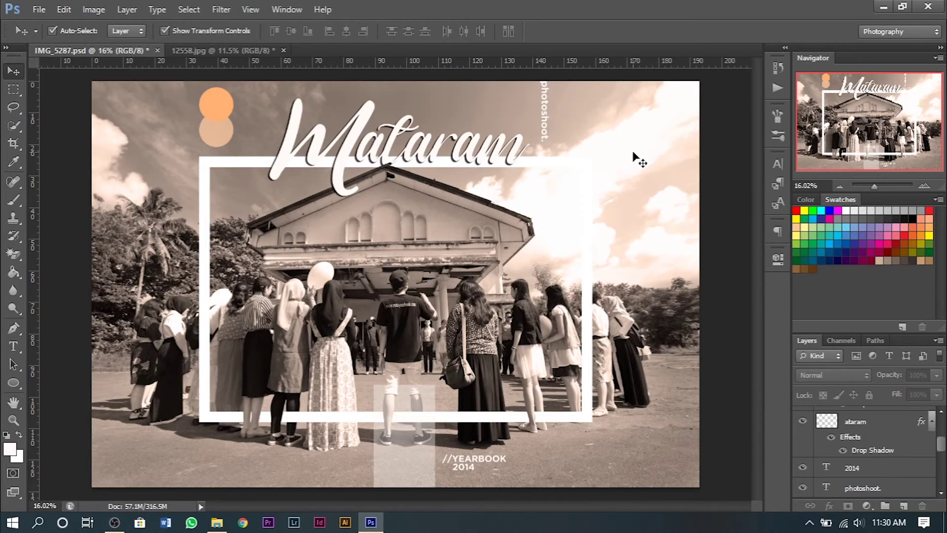
scroll(555, 89, "up", 4, "alt")
scroll(556, 94, "down", 1)
scroll(554, 110, "down", 3)
scroll(554, 158, "up", 2)
scroll(567, 153, "up", 1)
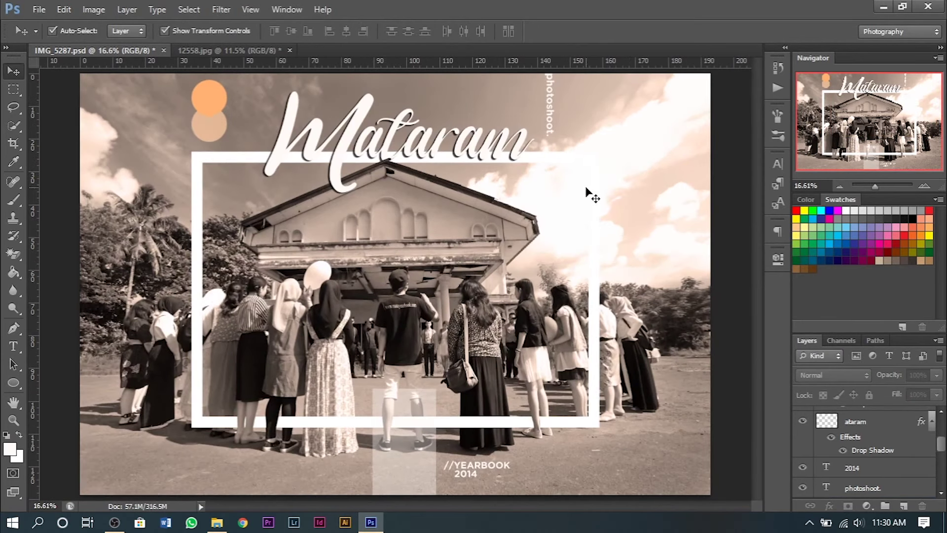
Place a copy of the //YEARBOOK text at the cover's bottom-left
left_click_drag(486, 468, 165, 469)
key("ctrl+z")
left_click(521, 470)
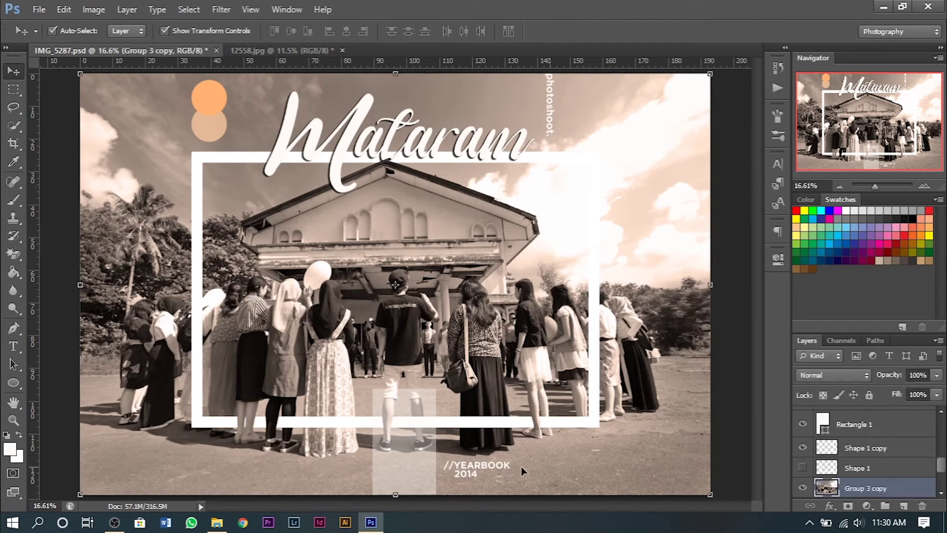
left_click_drag(505, 469, 189, 460)
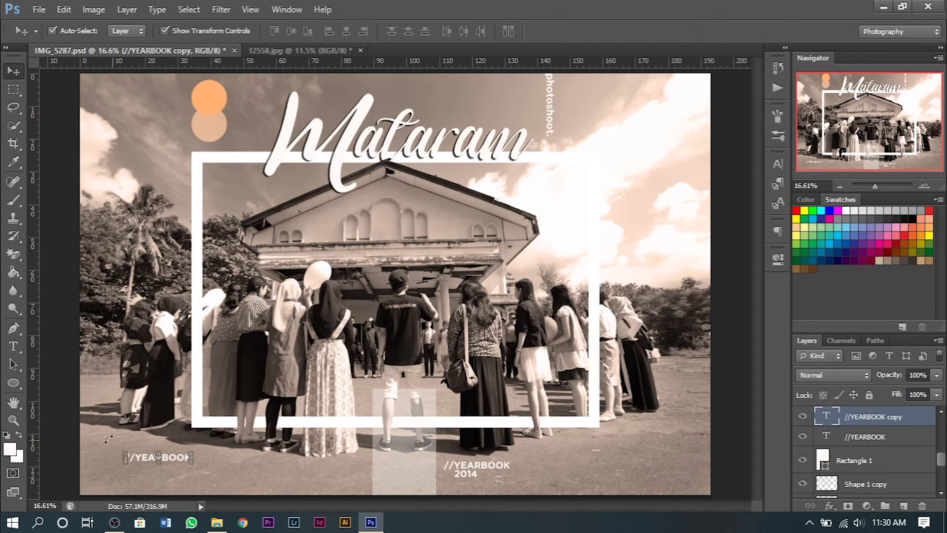
scroll(122, 440, "up", 1)
scroll(121, 440, "up", 4)
scroll(331, 373, "up", 3)
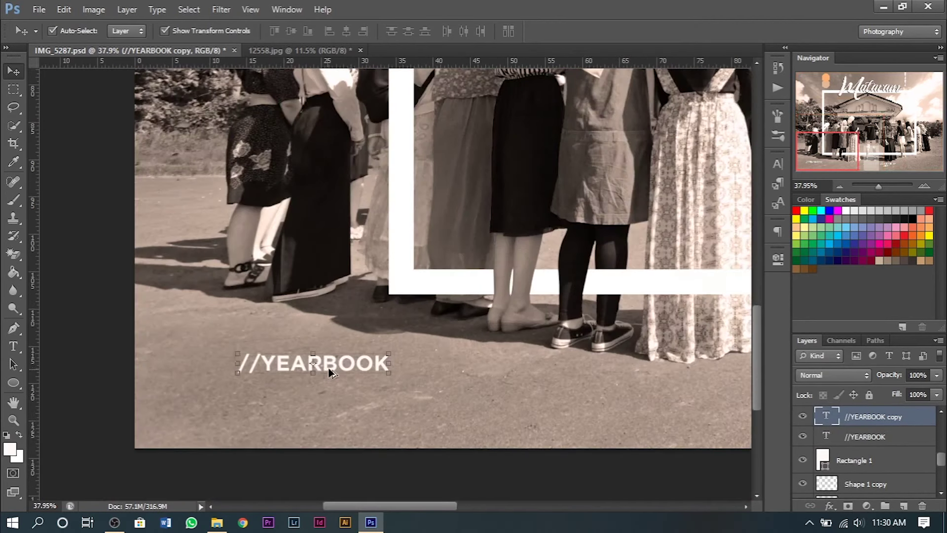
Replace the copied text with 'vin', 'ta', 'ge' on stacked lines
key("t")
left_click(299, 363)
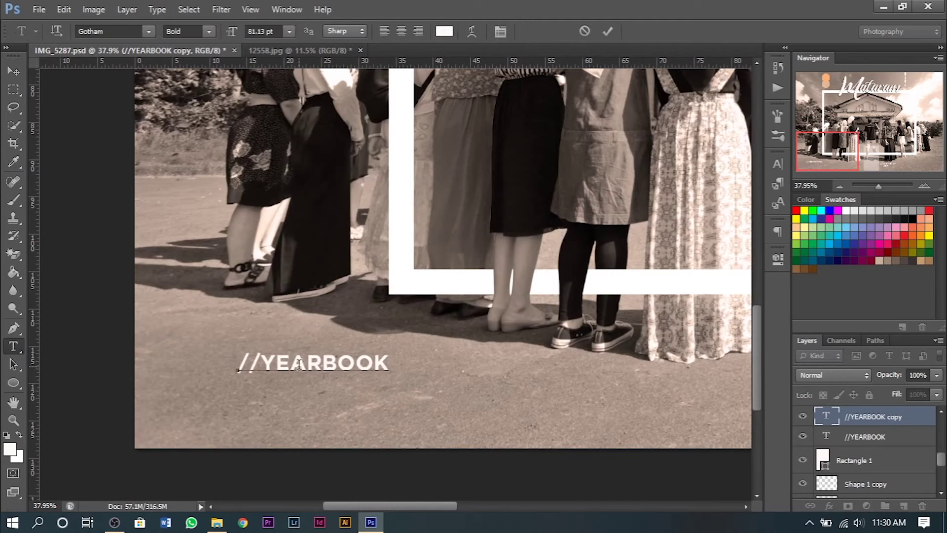
left_click_drag(389, 365, 218, 368)
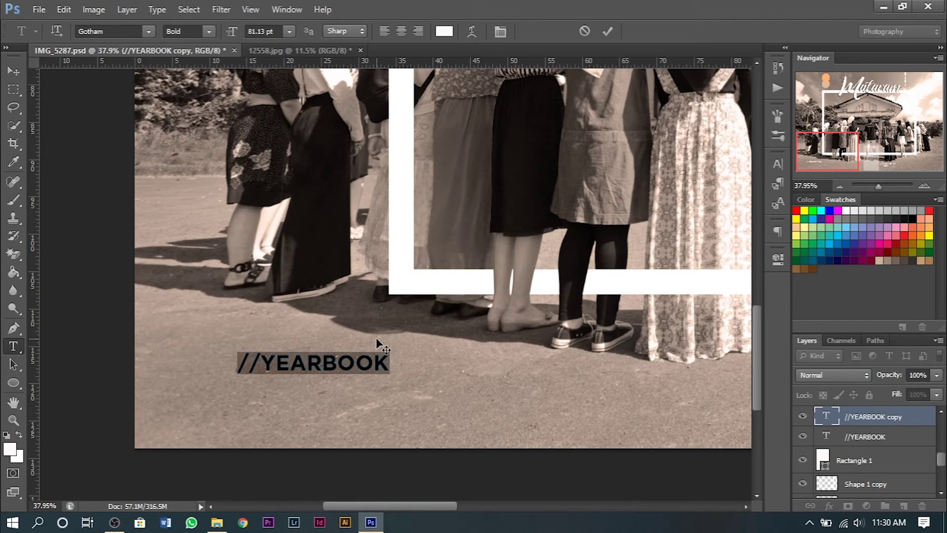
type("vin")
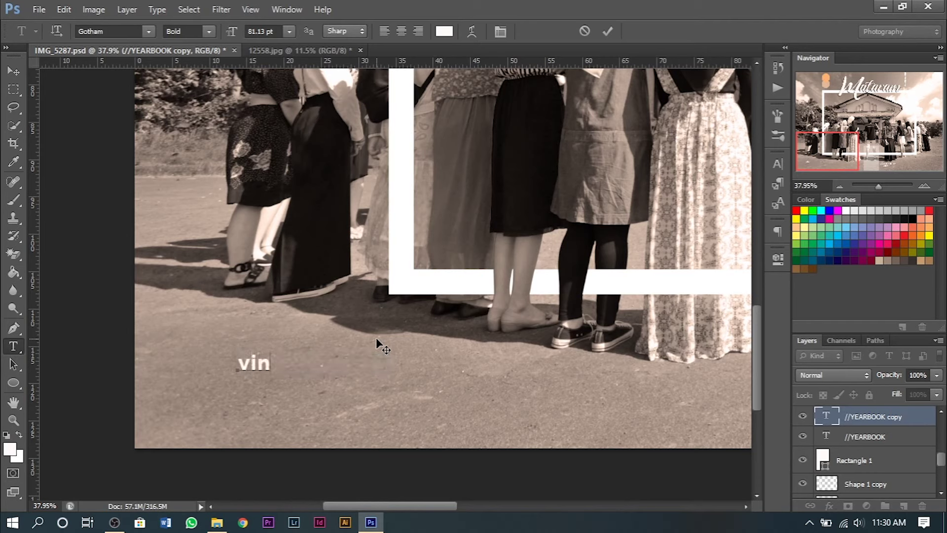
key("Return")
type("ta")
type("ge")
Check the Character and Paragraph settings, commit the text, and shift it up-left
key("ctrl+a")
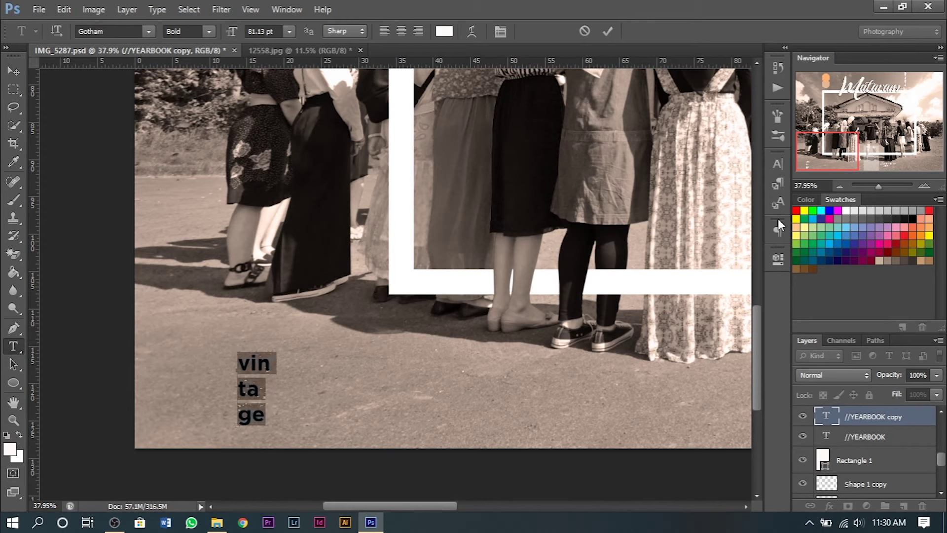
left_click(776, 163)
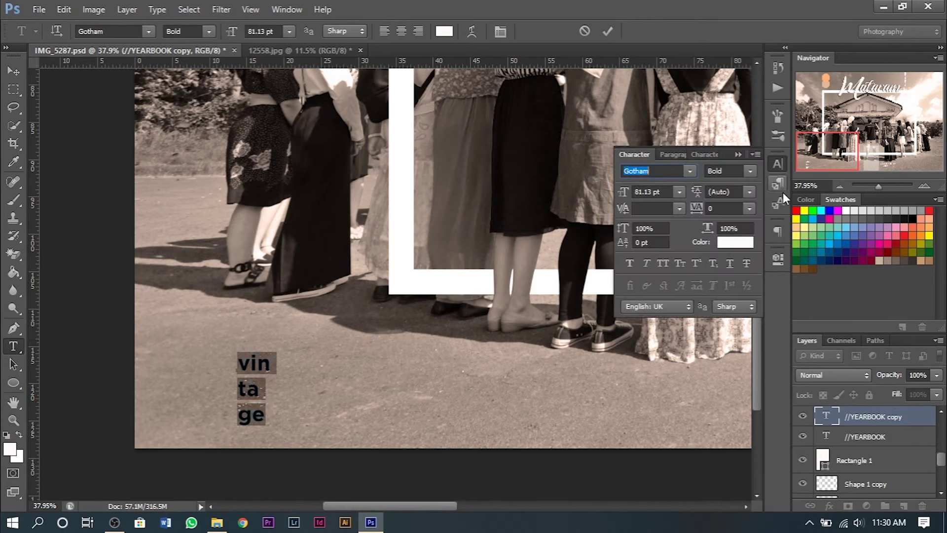
left_click(784, 227)
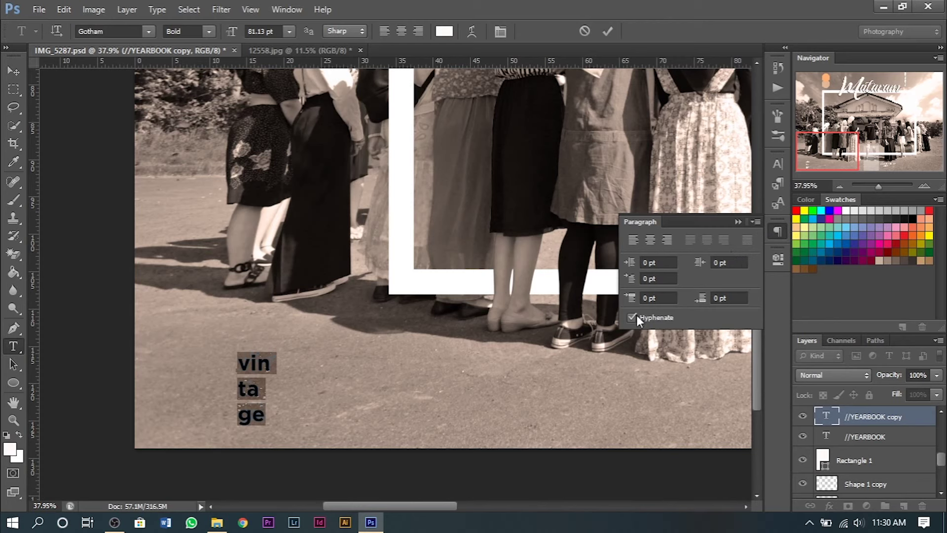
left_click(762, 230)
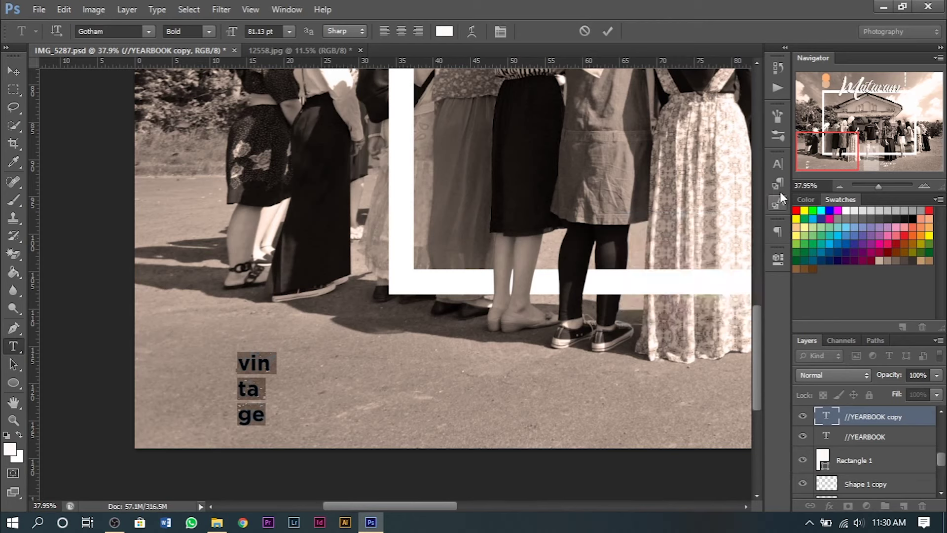
left_click(778, 163)
left_click(779, 165)
left_click(13, 71)
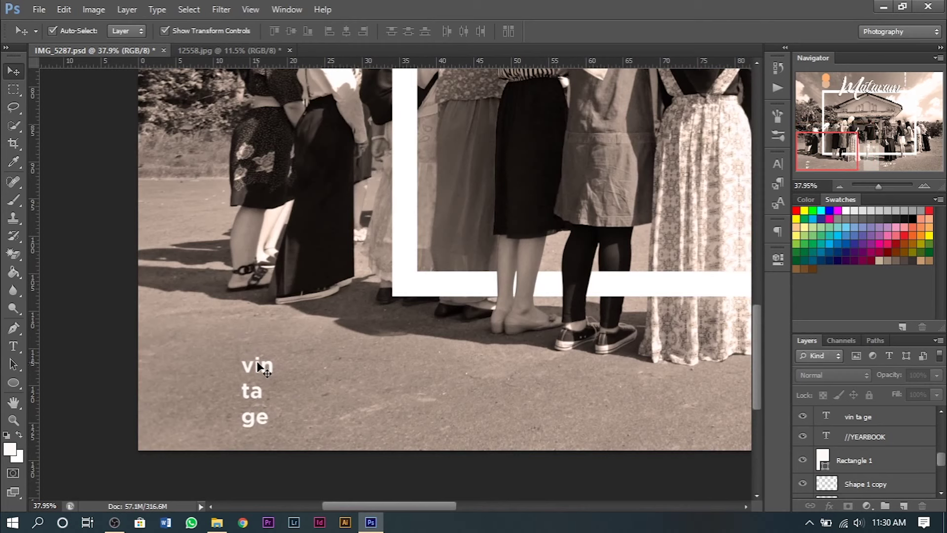
mouse_move(260, 367)
left_mouse_down()
mouse_move(250, 358)
mouse_move(303, 358)
left_mouse_up()
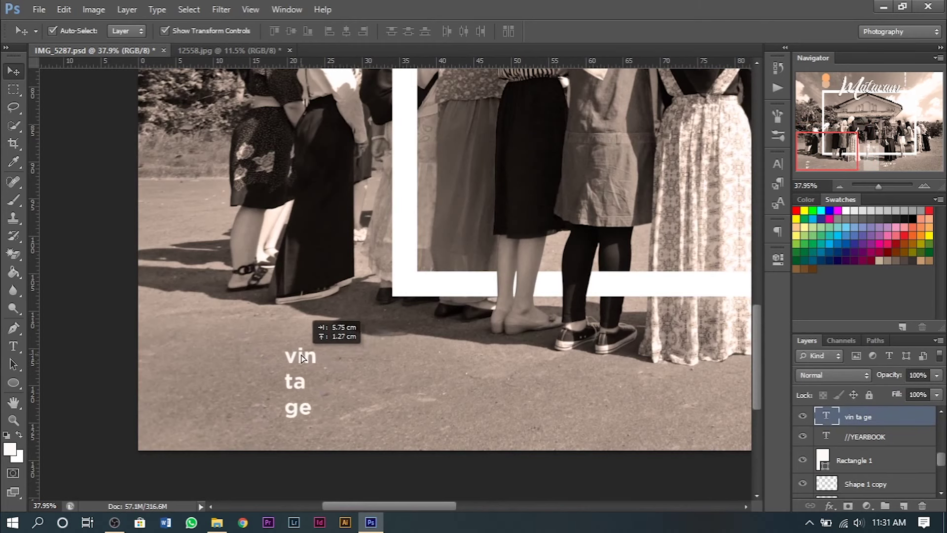
Draw a short horizontal line with the Line Tool left of 'vin'
left_click(46, 370)
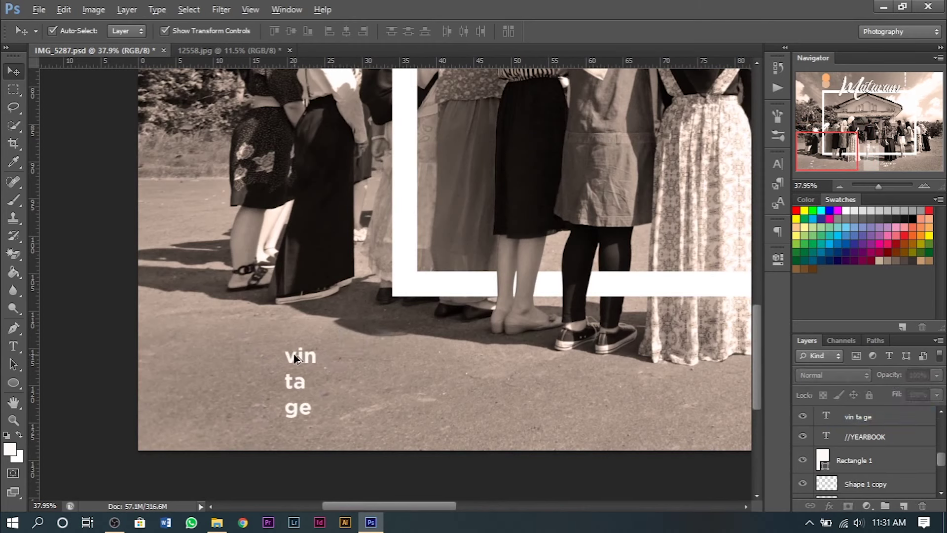
left_click(14, 383)
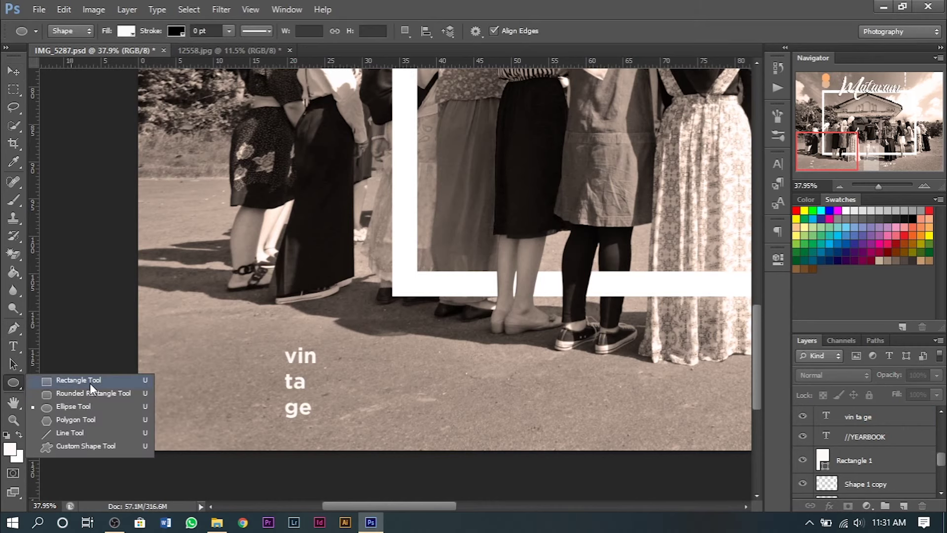
left_click(79, 434)
left_click_drag(254, 354, 276, 354)
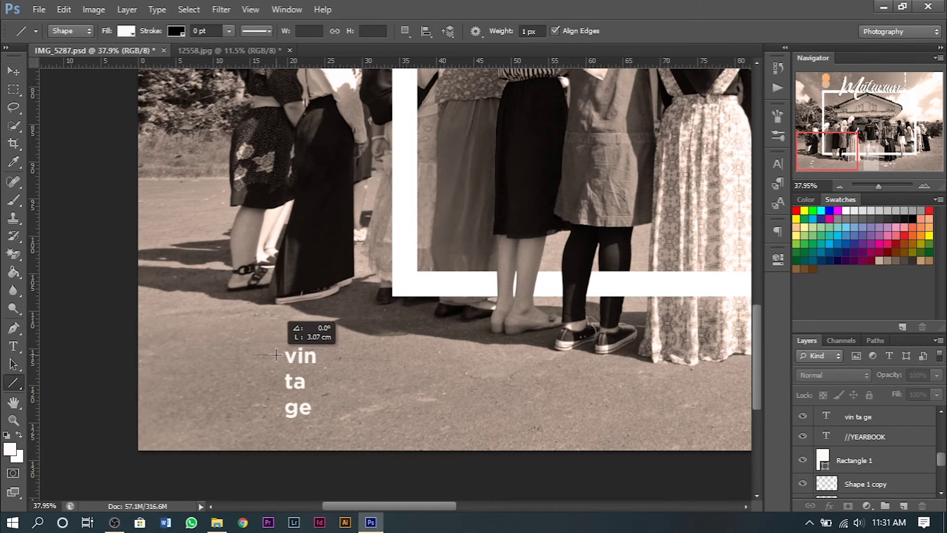
Thicken the line into a white bar and position it above 'vin'
left_click(14, 70)
scroll(259, 351, "up", 4)
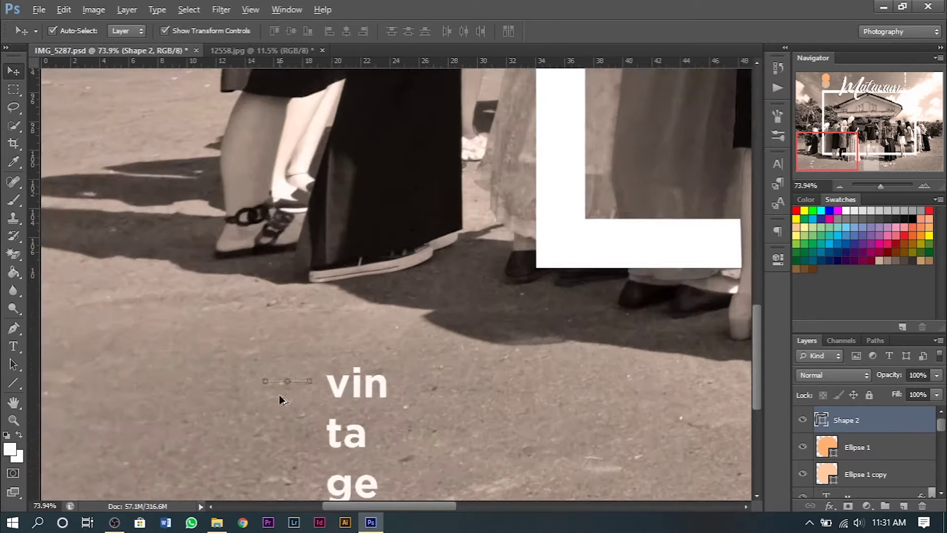
scroll(259, 352, "up", 5)
key("ctrl+t")
left_click_drag(288, 366, 295, 349)
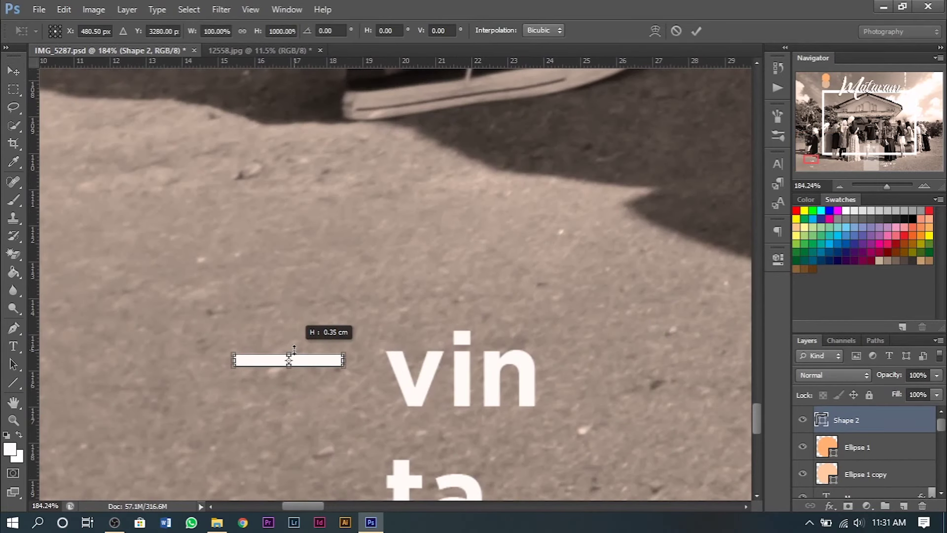
key("Return")
key("ctrl+0")
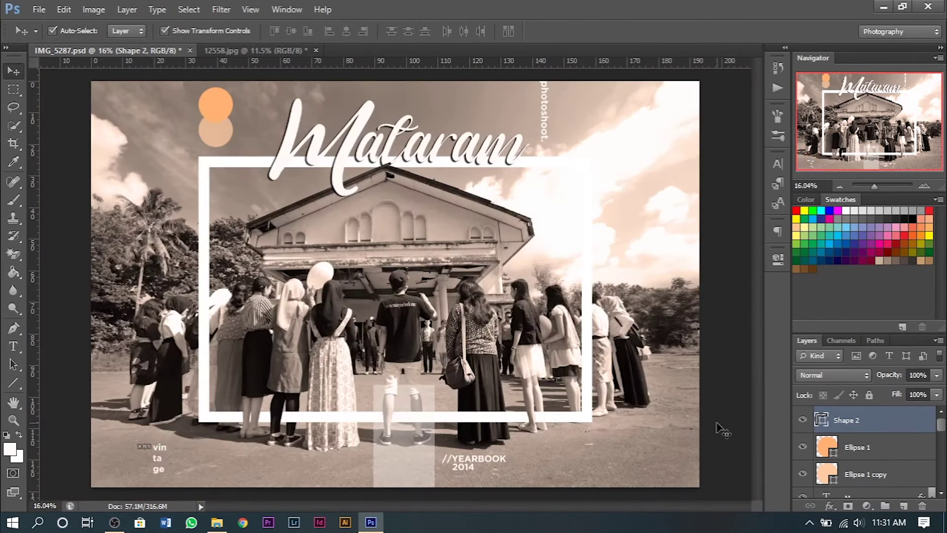
left_click(728, 401)
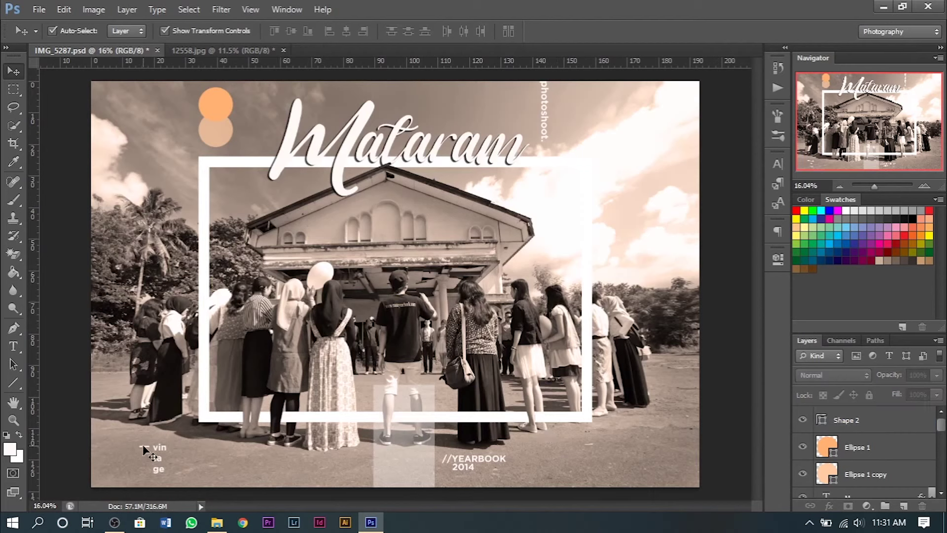
mouse_move(143, 450)
left_mouse_down()
mouse_move(132, 446)
mouse_move(142, 452)
mouse_move(134, 454)
left_mouse_up()
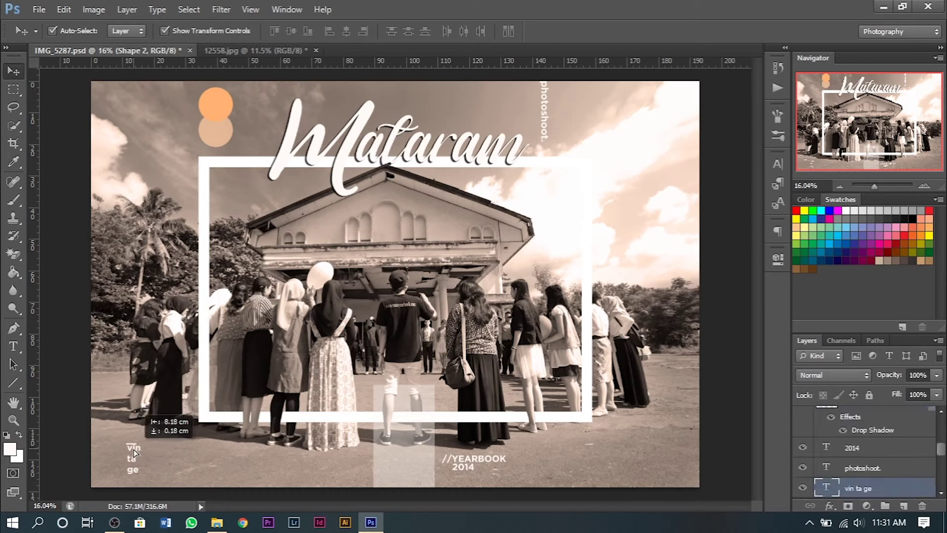
Alt-drag a copy of the 'vin ta ge' text to the cover's right edge
left_click(72, 377)
scroll(378, 393, "down", 1)
scroll(378, 393, "up", 1)
scroll(375, 397, "up", 1)
scroll(365, 402, "down", 1)
scroll(369, 407, "up", 1)
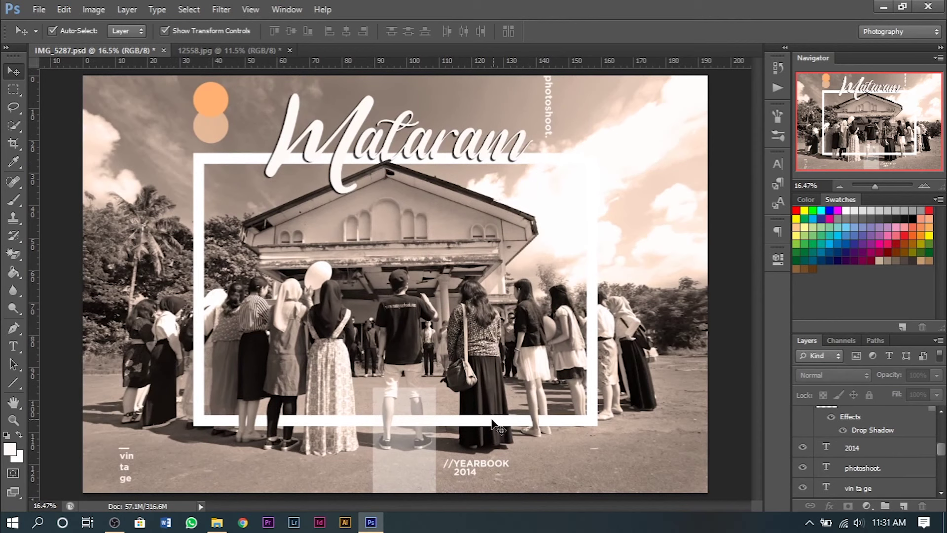
mouse_move(126, 469)
left_mouse_down()
mouse_move(668, 376)
mouse_move(681, 320)
left_mouse_up()
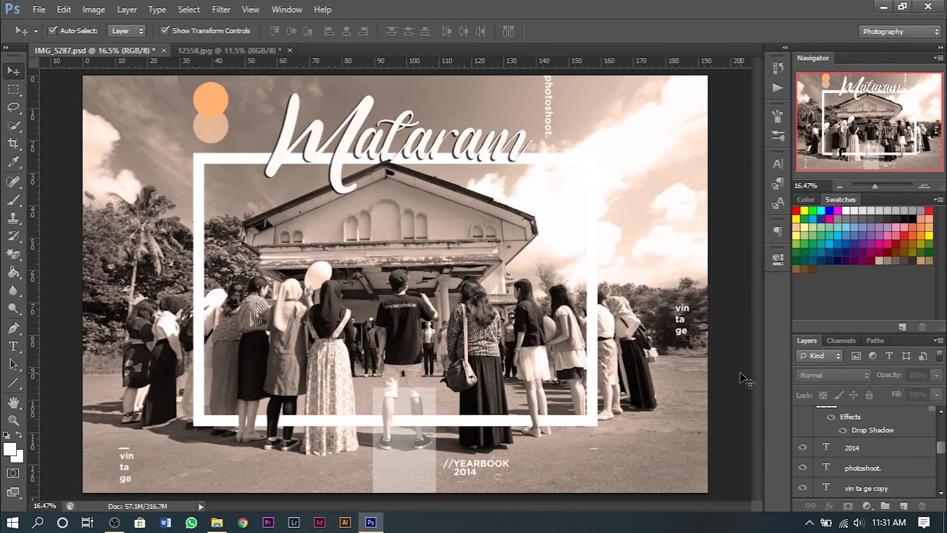
Retype the right-side copy of the stacked text as 'school.'
scroll(723, 364, "up", 2)
scroll(706, 346, "up", 2)
scroll(695, 326, "up", 2)
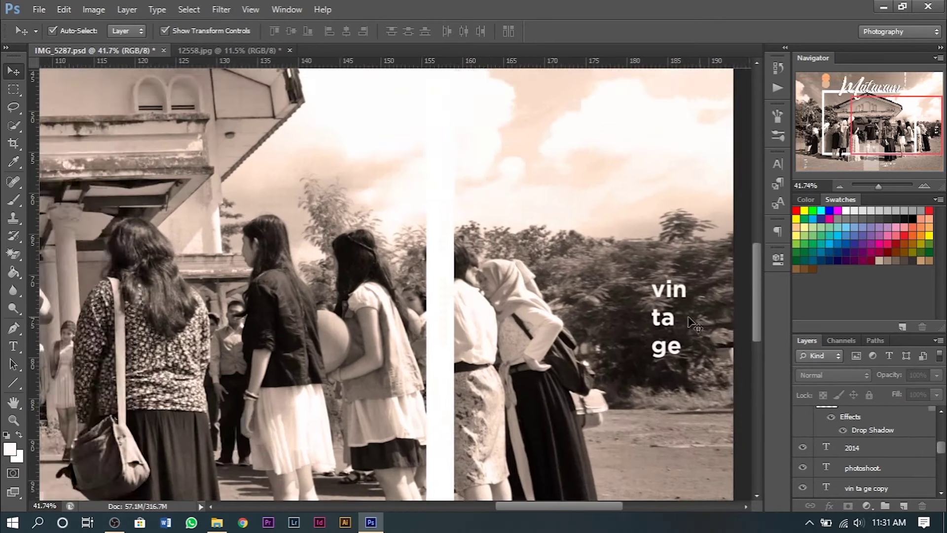
left_click_drag(695, 325, 533, 328)
key("t")
left_click(517, 274)
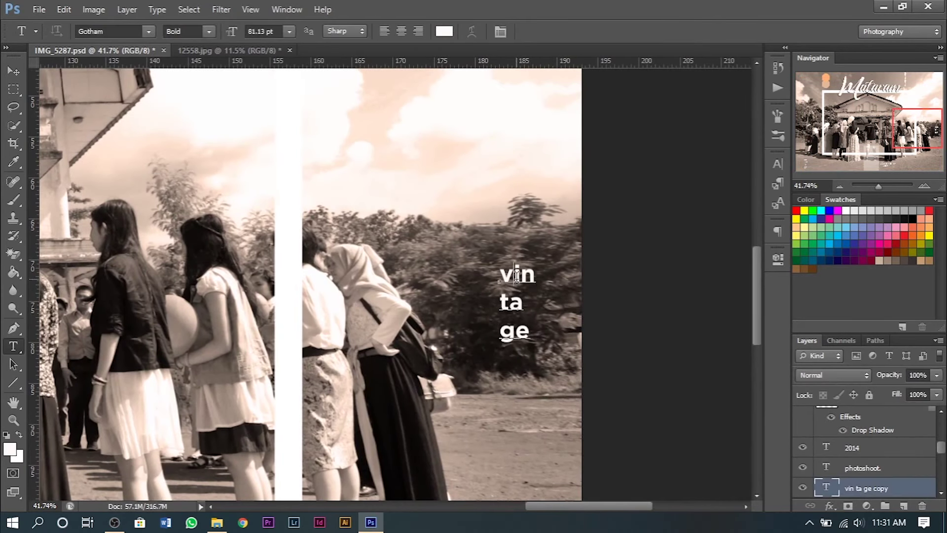
triple_click(516, 274)
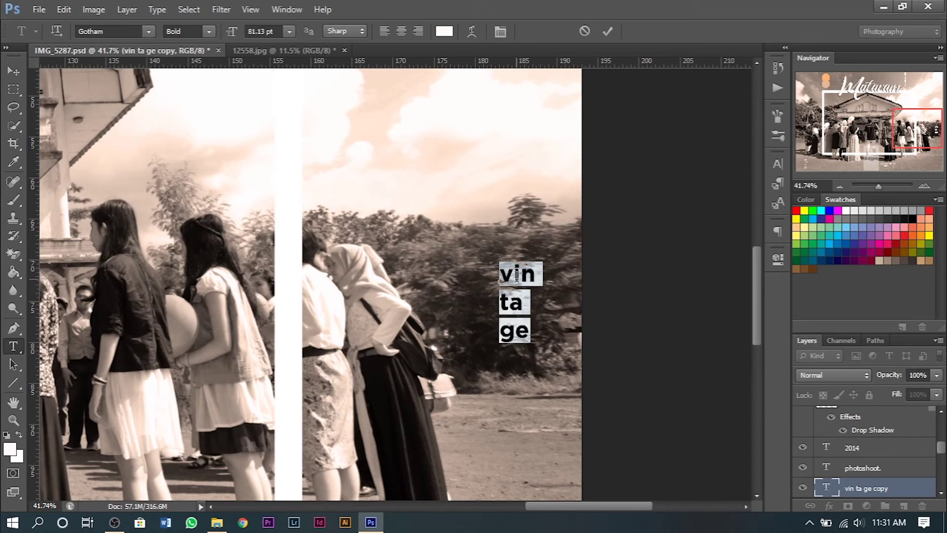
type("school")
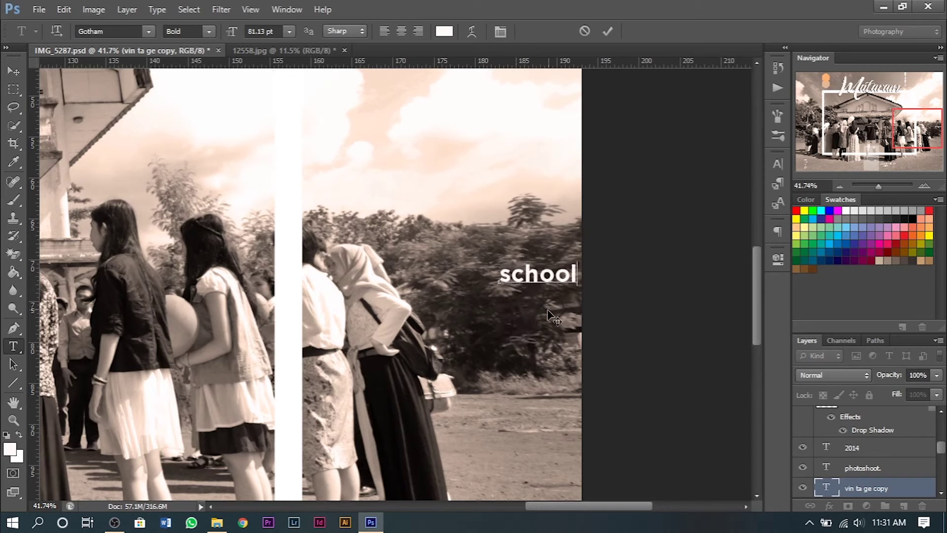
left_click_drag(555, 317, 532, 319)
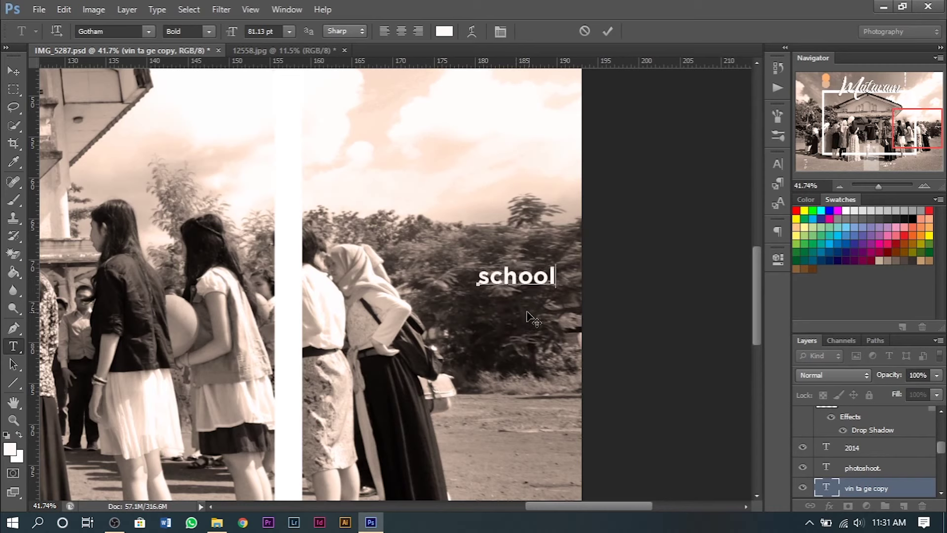
type(".")
Commit 'school.' and move it beside the white frame's right edge
left_click(13, 71)
key("ctrl+0")
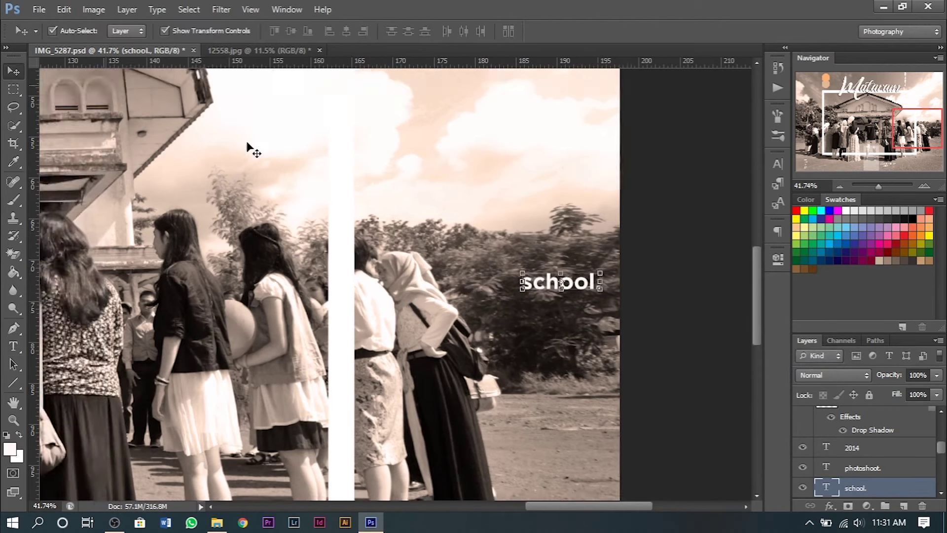
left_click(711, 287)
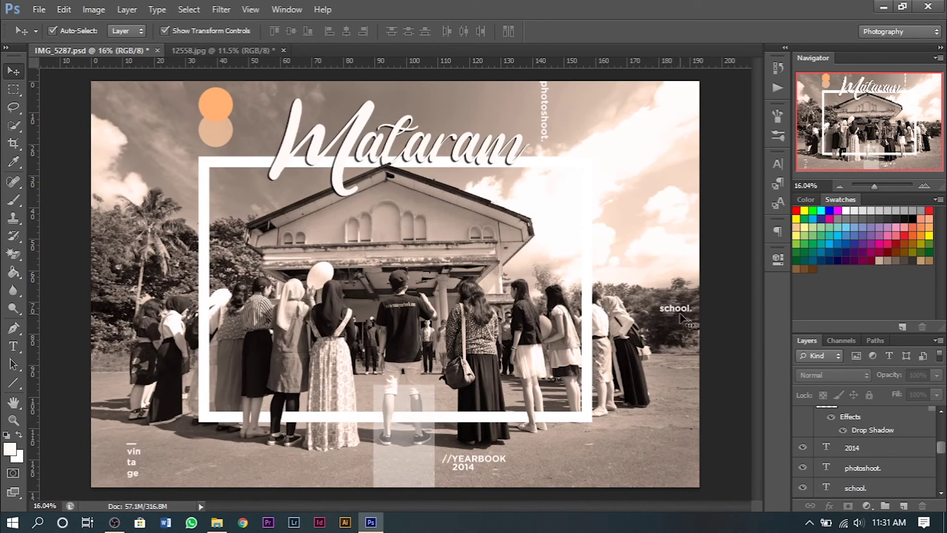
left_click_drag(682, 316, 674, 329)
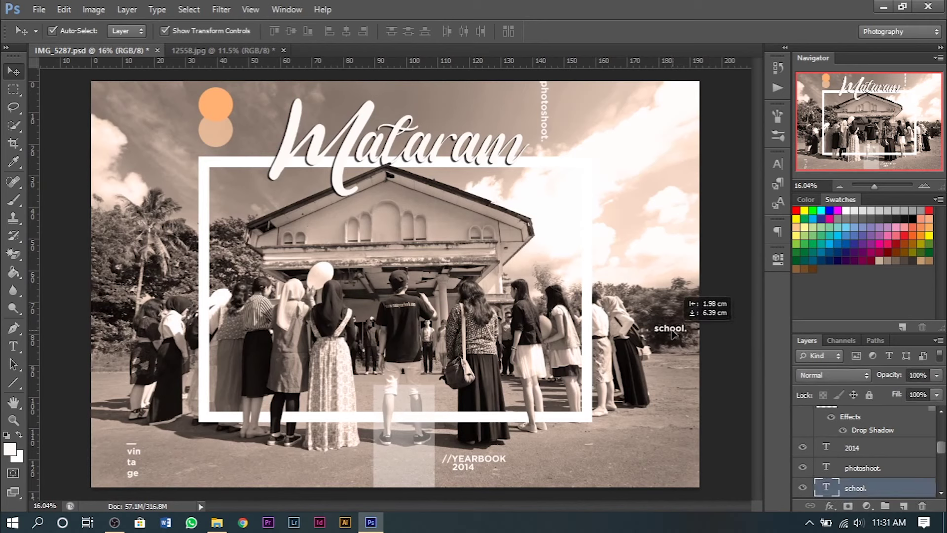
Duplicate 'school.' next to 'vin ta ge' and retype it as 'concept'
left_click(727, 368)
mouse_move(674, 328)
left_mouse_down()
mouse_move(204, 491)
mouse_move(168, 462)
left_mouse_up()
scroll(167, 462, "up", 5)
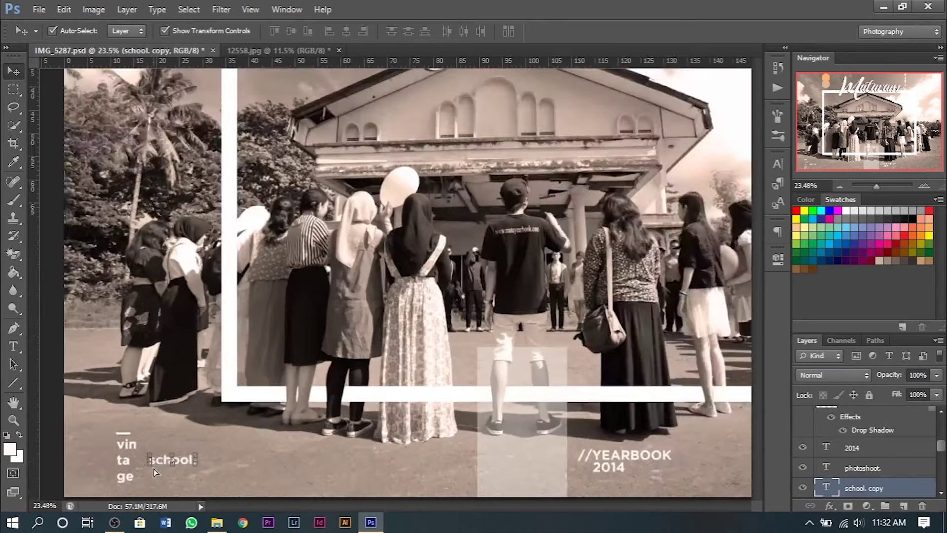
left_click_drag(230, 423, 325, 359)
key("t")
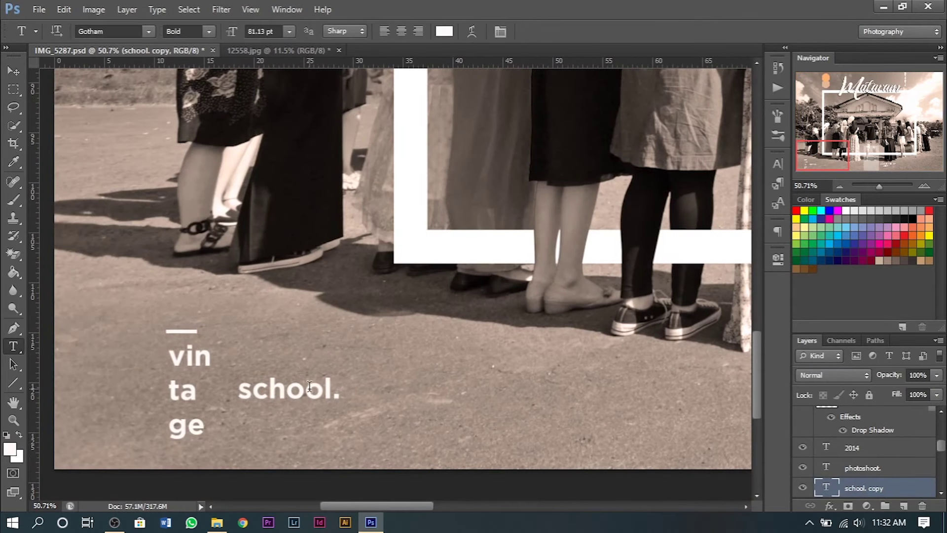
double_click(311, 393)
type("conc")
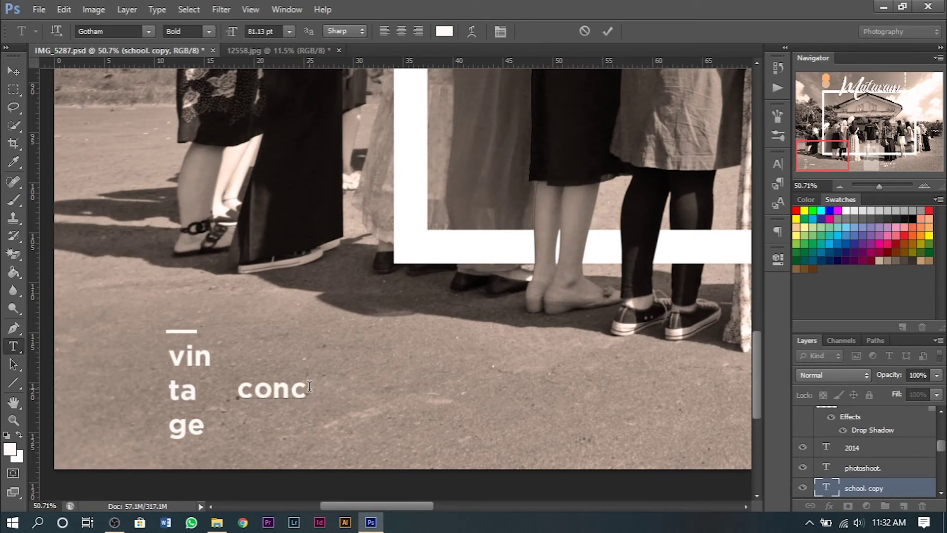
type("ept")
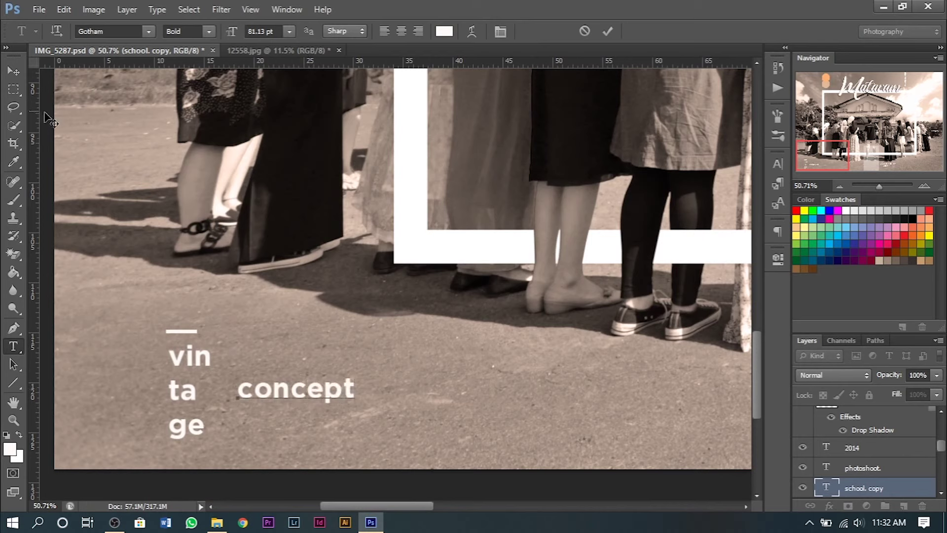
Increase the tracking of 'concept' to spread its letters wide apart
key("ctrl+a")
left_click(778, 164)
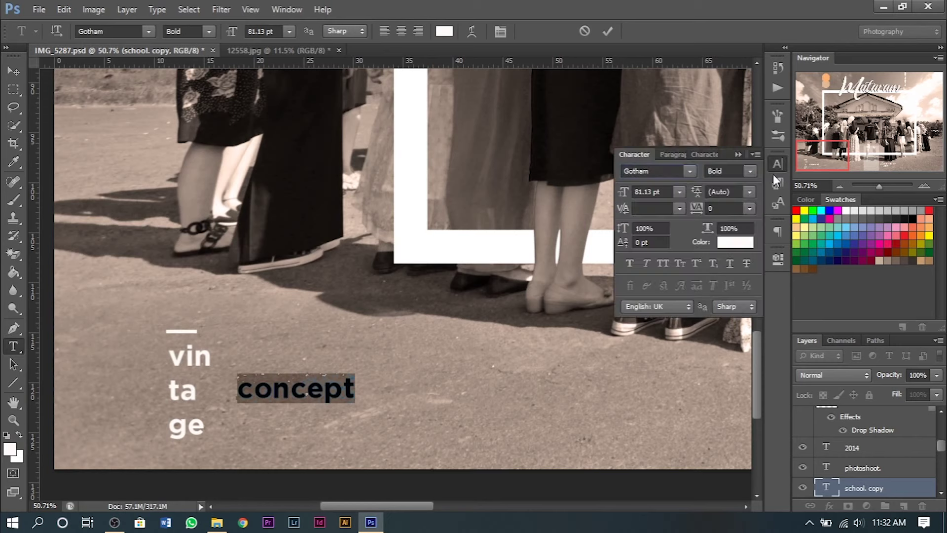
left_click_drag(697, 211, 726, 211)
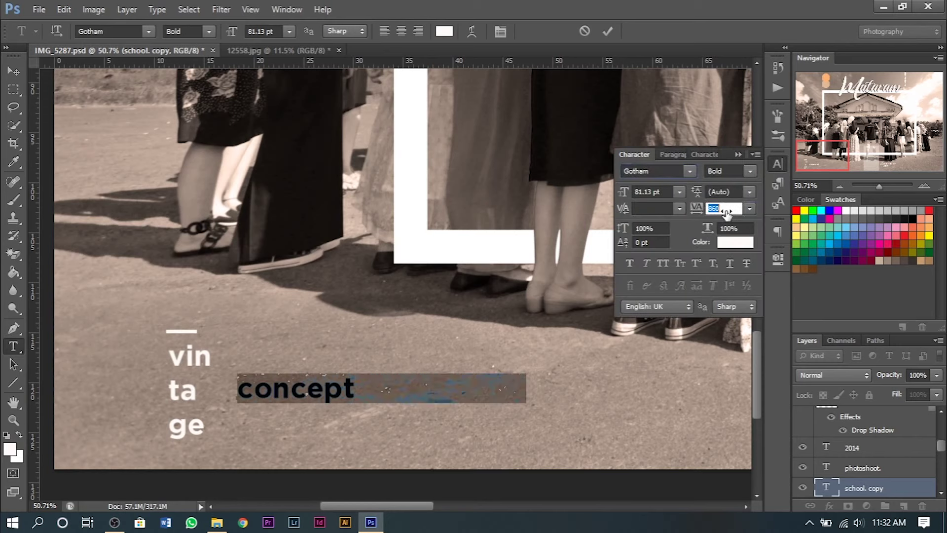
left_click(778, 165)
left_click(14, 71)
Move the 'concept' text into place beside 'vin ta ge'
scroll(315, 287, "down", 2)
scroll(315, 288, "down", 7)
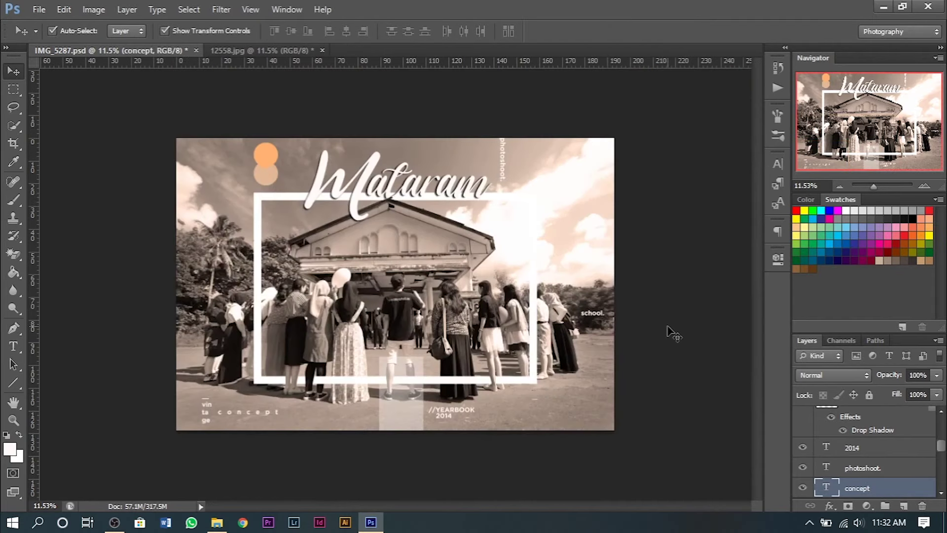
left_click(674, 333)
scroll(392, 280, "up", 1)
scroll(469, 295, "up", 1)
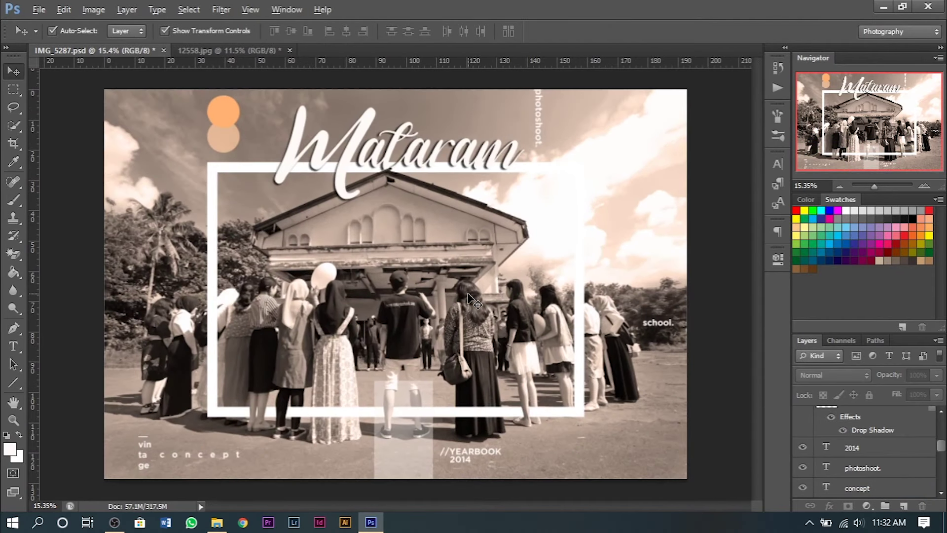
mouse_move(233, 454)
left_mouse_down()
mouse_move(223, 458)
mouse_move(234, 460)
left_mouse_up()
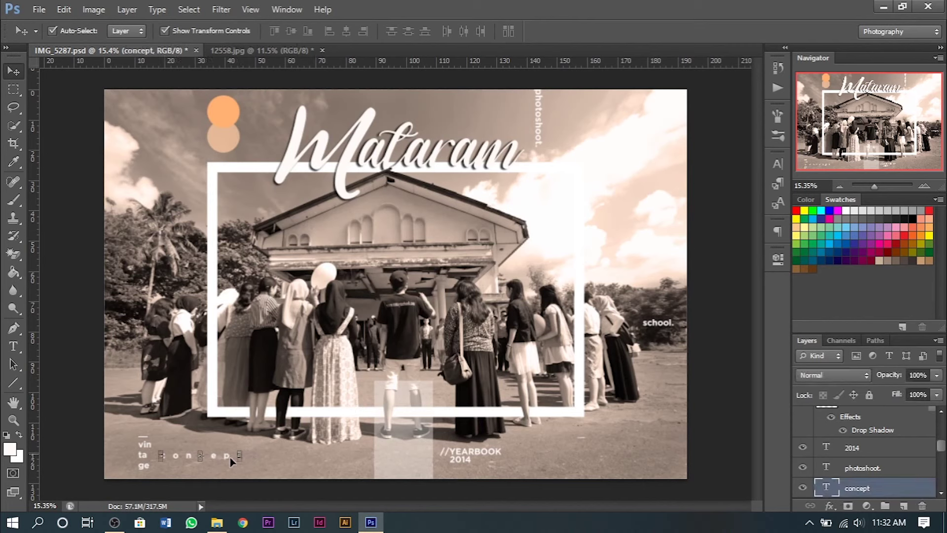
left_click(229, 484)
Set the 'concept' text font style to Bold Italic
left_click(208, 459)
left_click(777, 163)
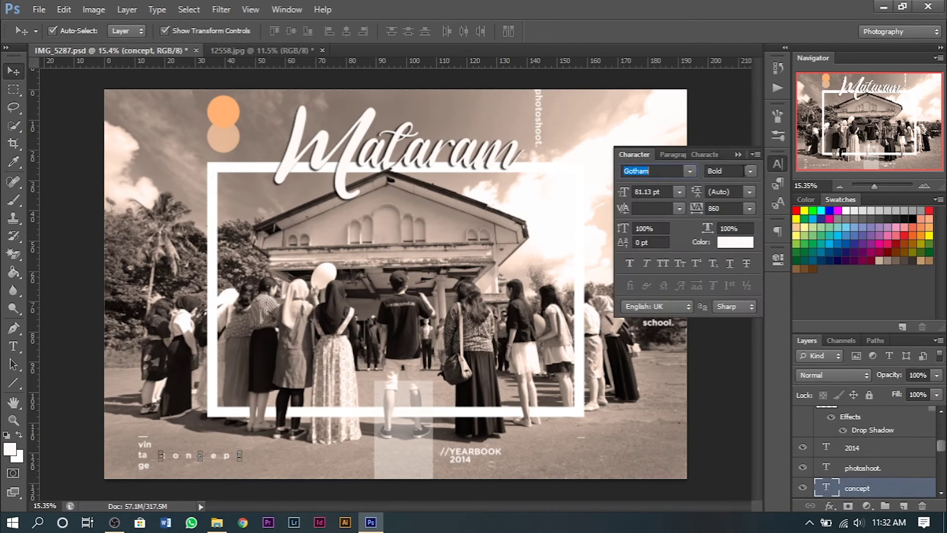
left_click(750, 171)
left_click(732, 248)
left_click(738, 155)
left_click(740, 231)
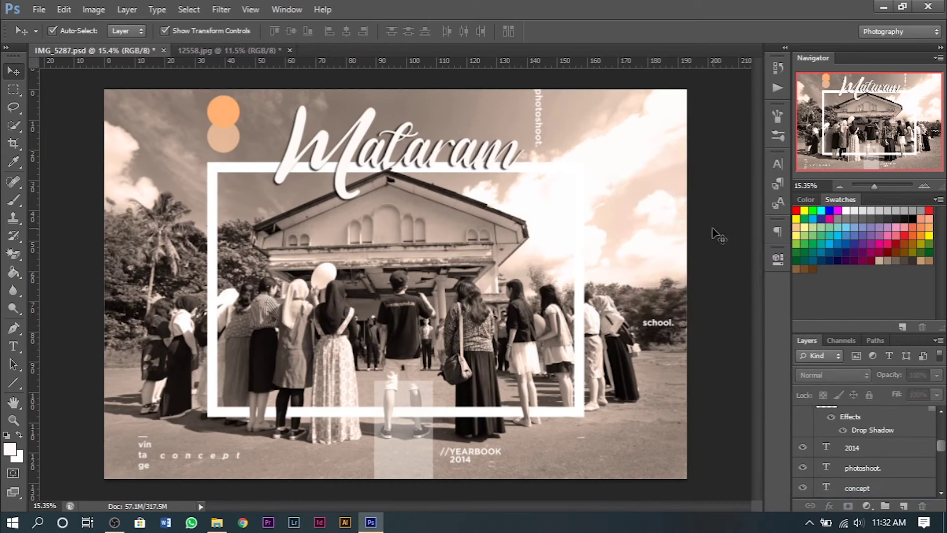
scroll(646, 299, "up", 1)
scroll(643, 297, "down", 1)
Draw a vertical line with the Line Tool down from below 'school.'
key("alt")
left_click_drag(13, 384, 100, 397)
left_click(75, 432)
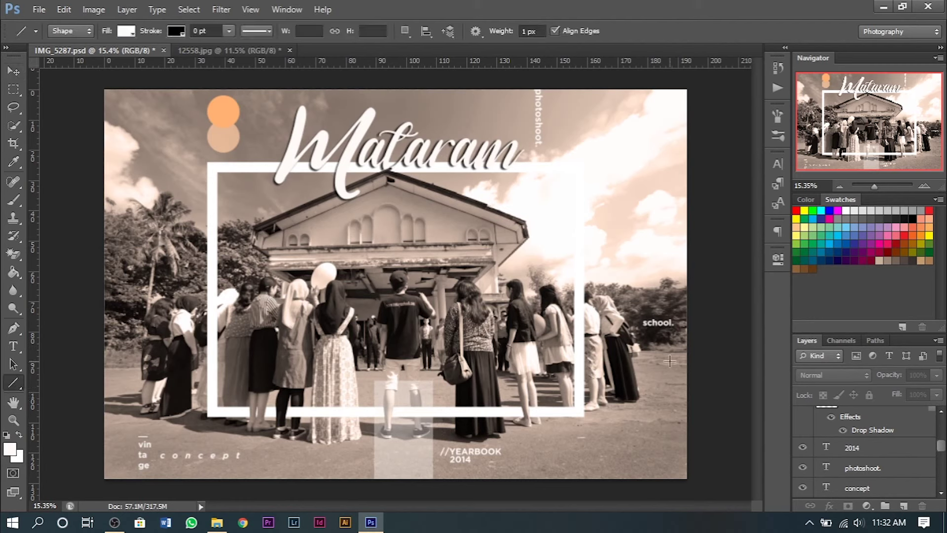
left_click_drag(667, 332, 688, 484)
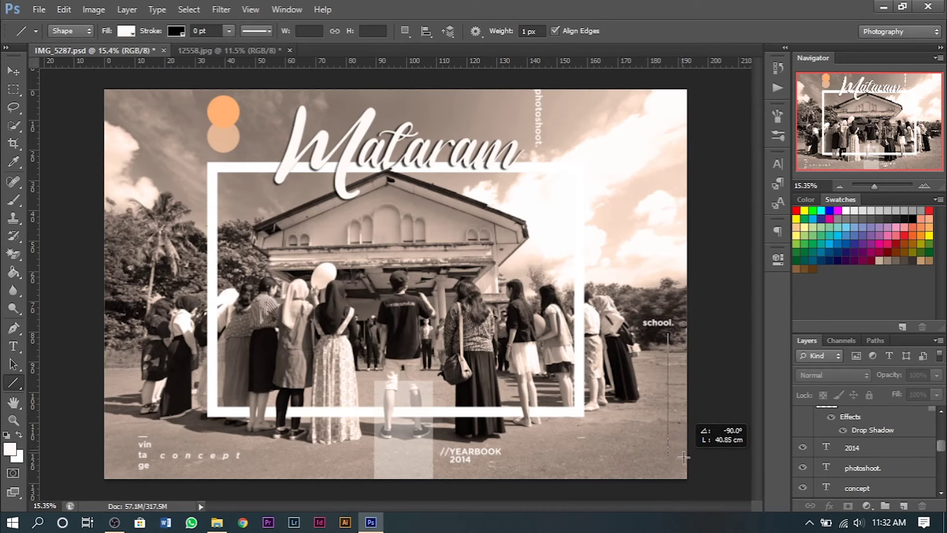
Widen the vertical line slightly and move it up under 'school.'
left_click(14, 71)
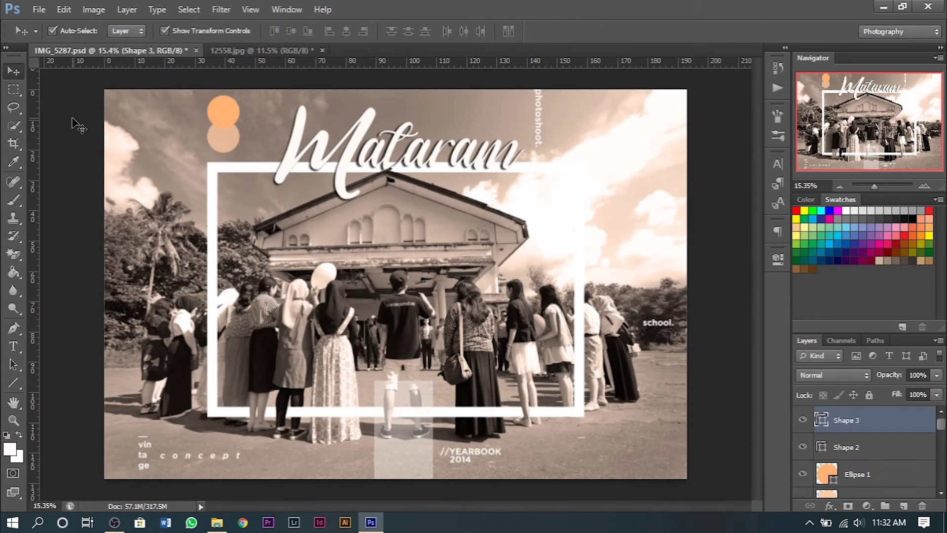
scroll(681, 337, "up", 2, "alt")
scroll(691, 338, "up", 3, "alt")
scroll(696, 339, "up", 3, "alt")
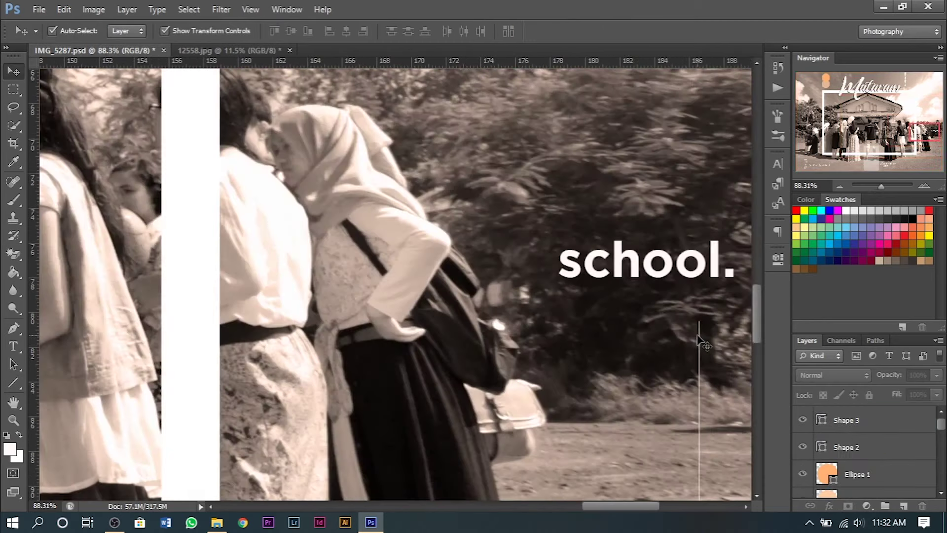
left_click(697, 340)
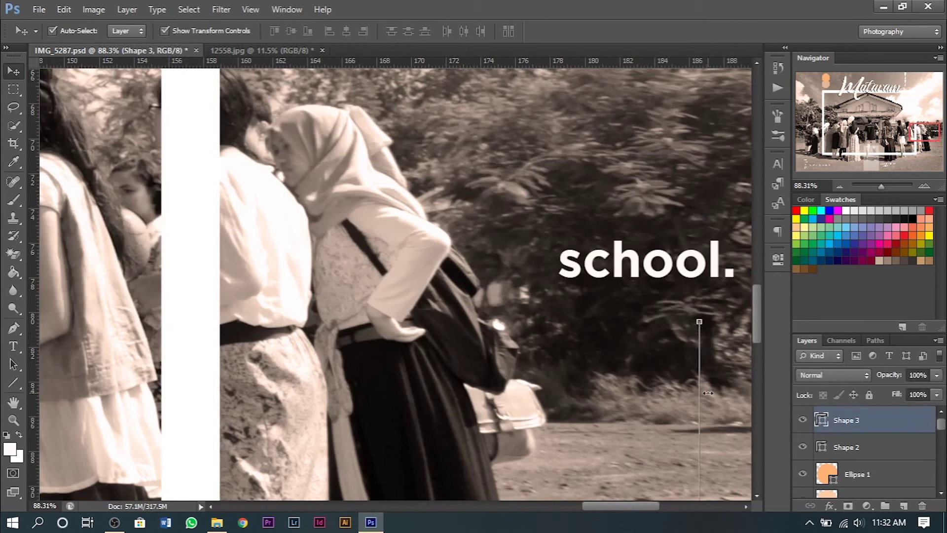
left_click_drag(708, 392, 712, 392)
key("Return")
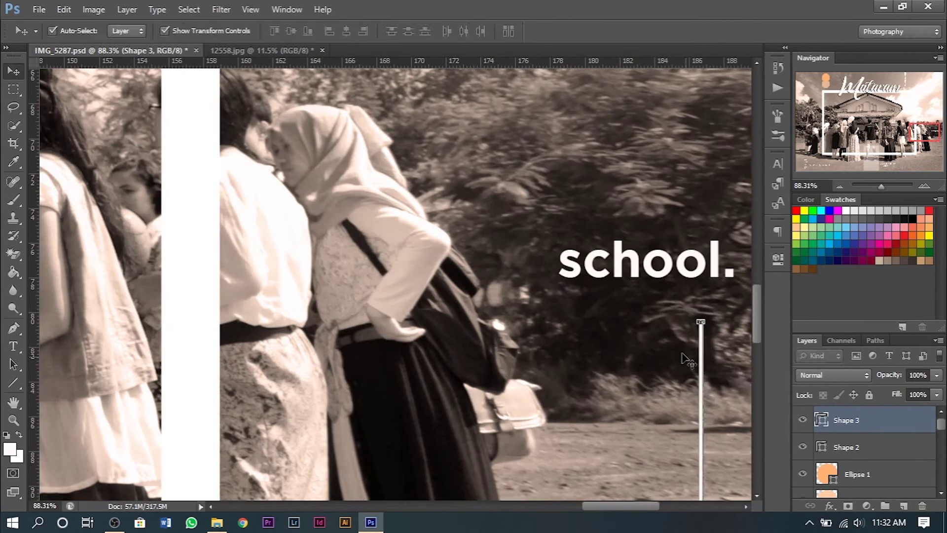
left_click(695, 349)
left_click_drag(703, 342, 719, 314)
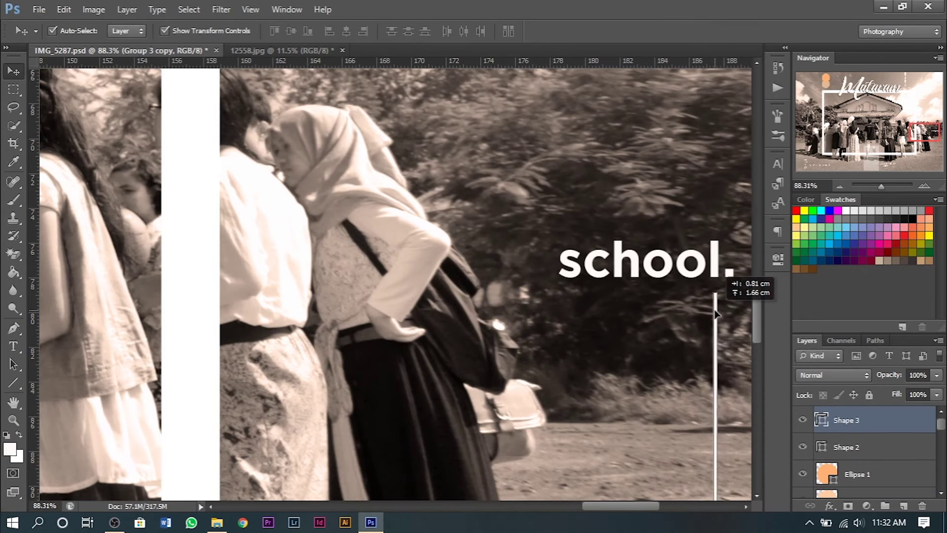
Deselect the line and zoom around the cover to review it
scroll(715, 326, "down", 3)
scroll(706, 340, "down", 4)
scroll(706, 340, "down", 2)
scroll(716, 328, "down", 2)
left_click(718, 328)
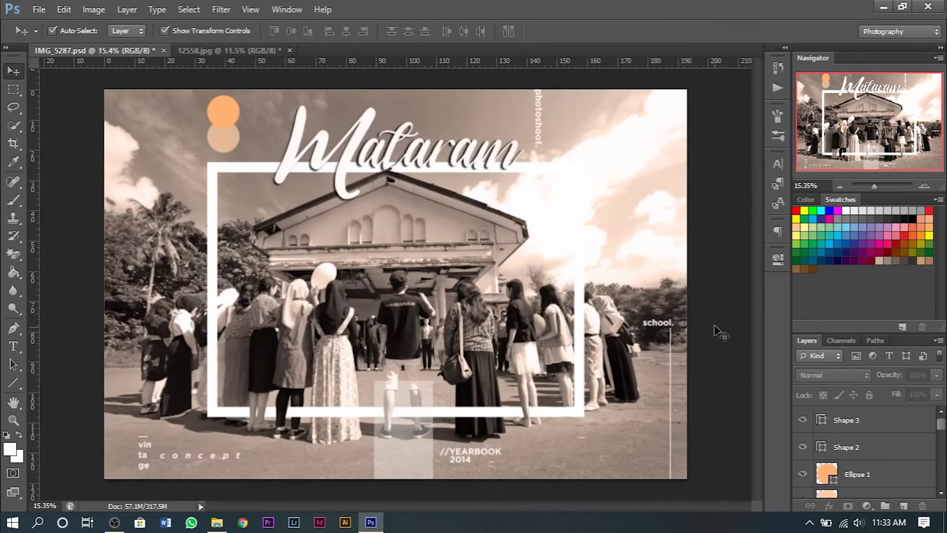
scroll(644, 287, "down", 1)
scroll(582, 220, "up", 1)
scroll(587, 205, "down", 1)
scroll(588, 206, "up", 1)
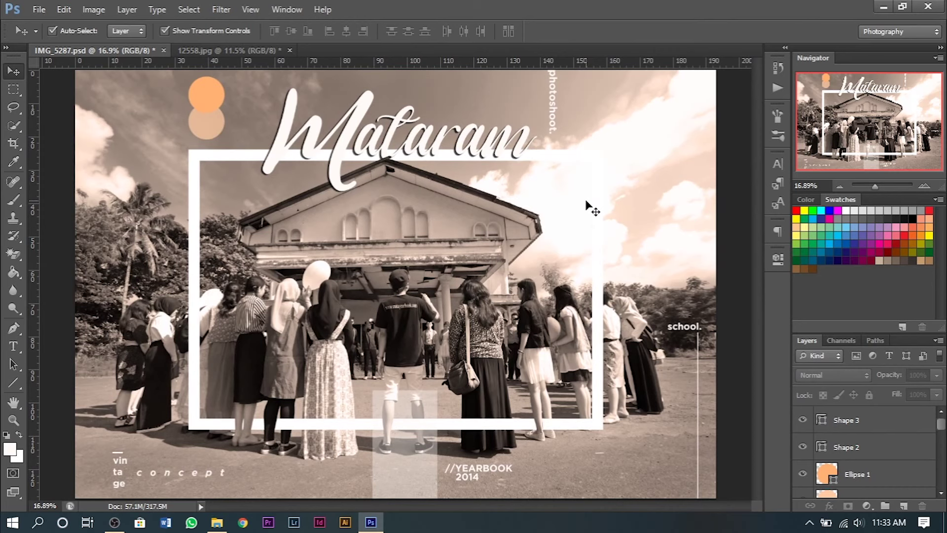
scroll(588, 205, "down", 1)
scroll(589, 207, "down", 1)
scroll(602, 211, "down", 1)
scroll(627, 215, "up", 2)
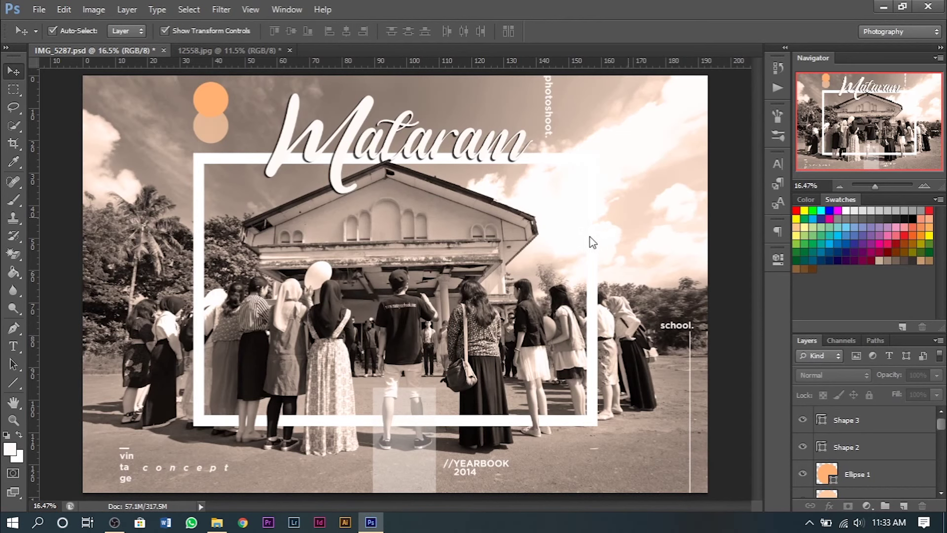
Overwrite the existing IMG_5287 Photoshop file with the layered cover
key("ctrl+shift+s")
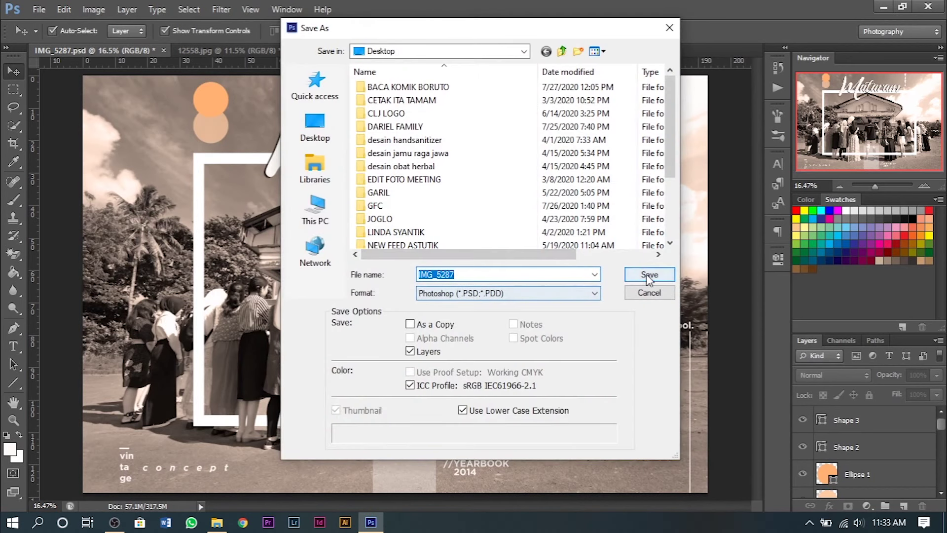
left_click(649, 276)
left_click(425, 205)
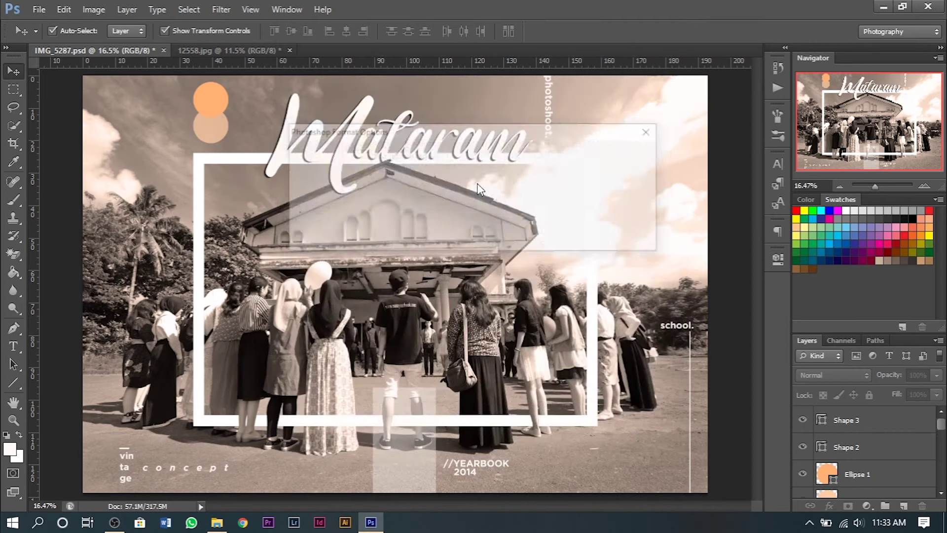
key("Return")
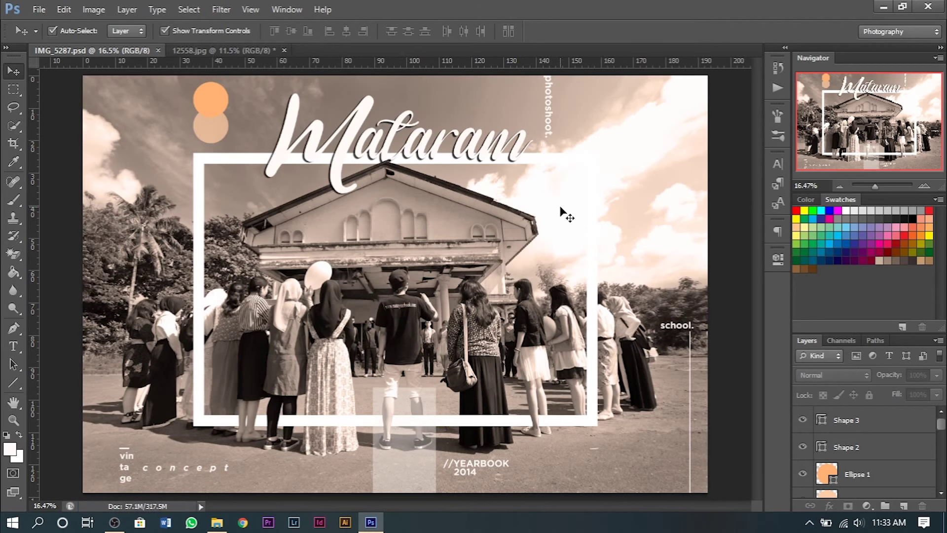
Save a JPEG copy of the cover at maximum quality 12
key("ctrl+shift+s")
left_click(474, 293)
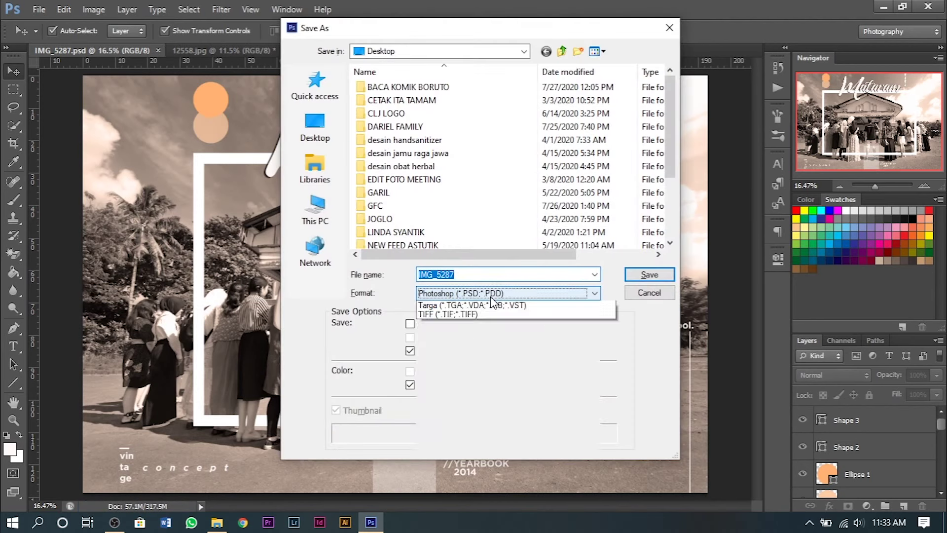
left_click(469, 378)
left_click(636, 275)
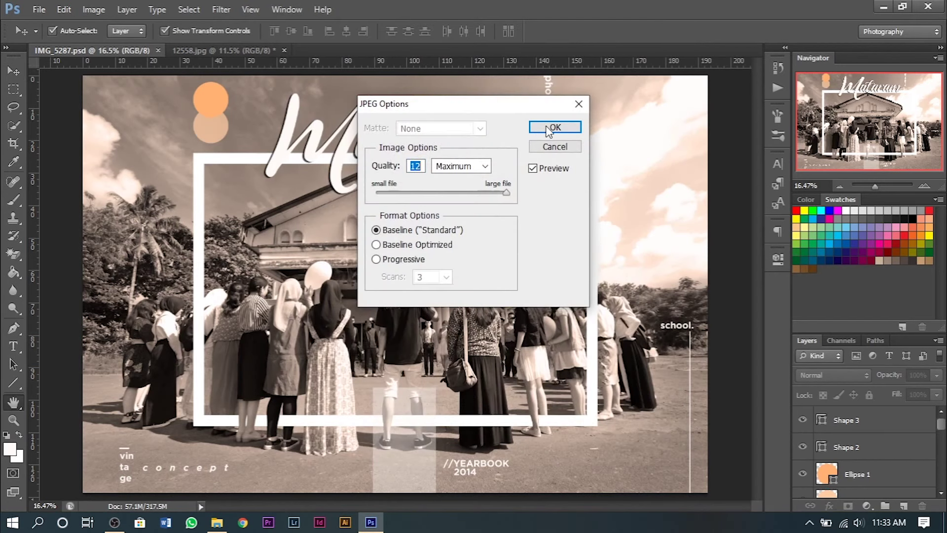
left_click(548, 129)
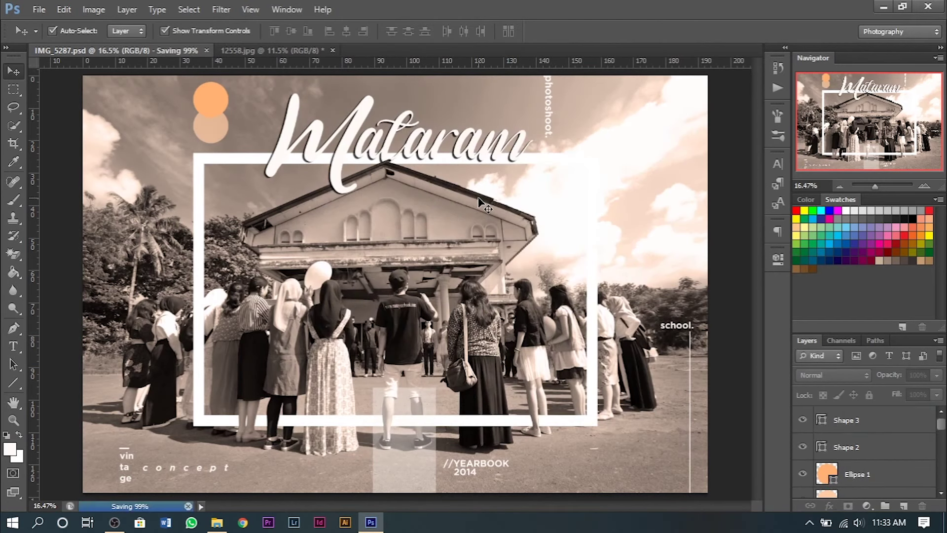
Minimize Photoshop and OBS Studio to reveal the Windows desktop
left_click(883, 7)
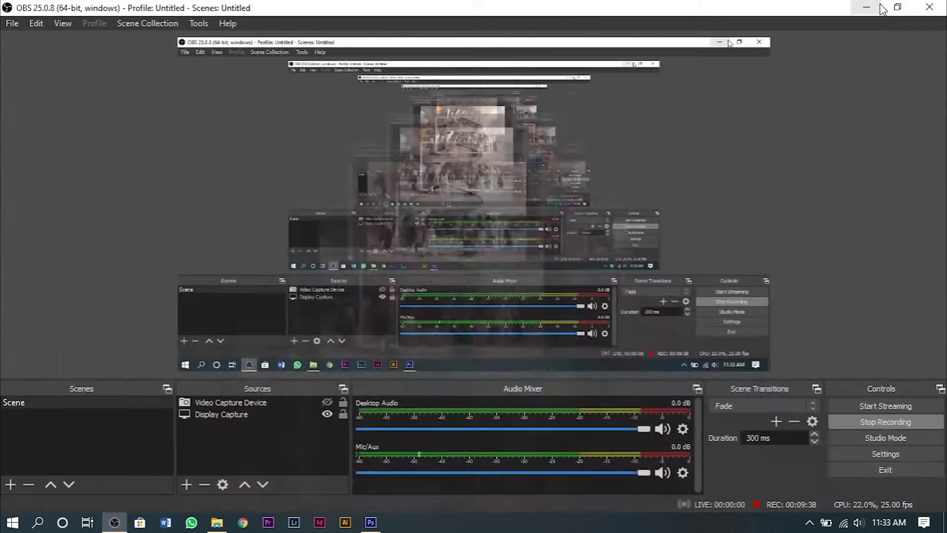
left_click(867, 8)
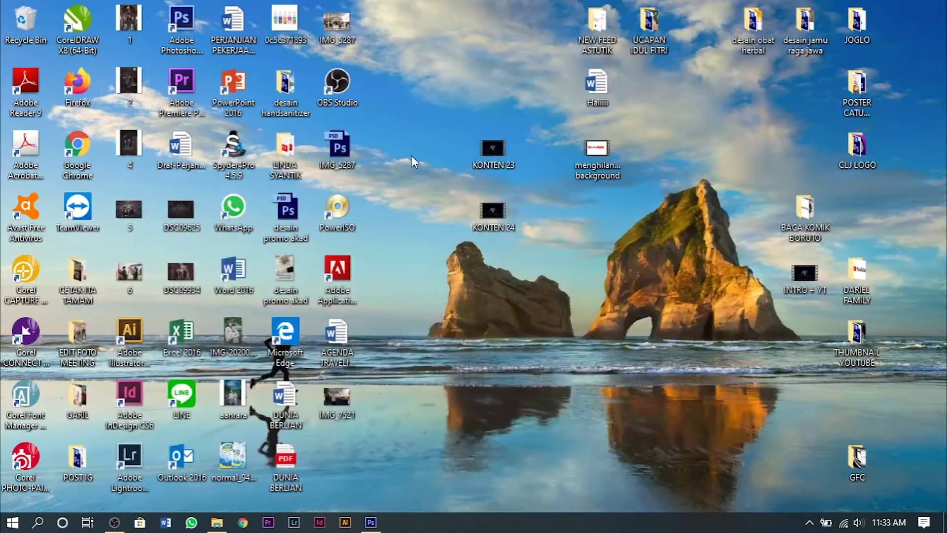
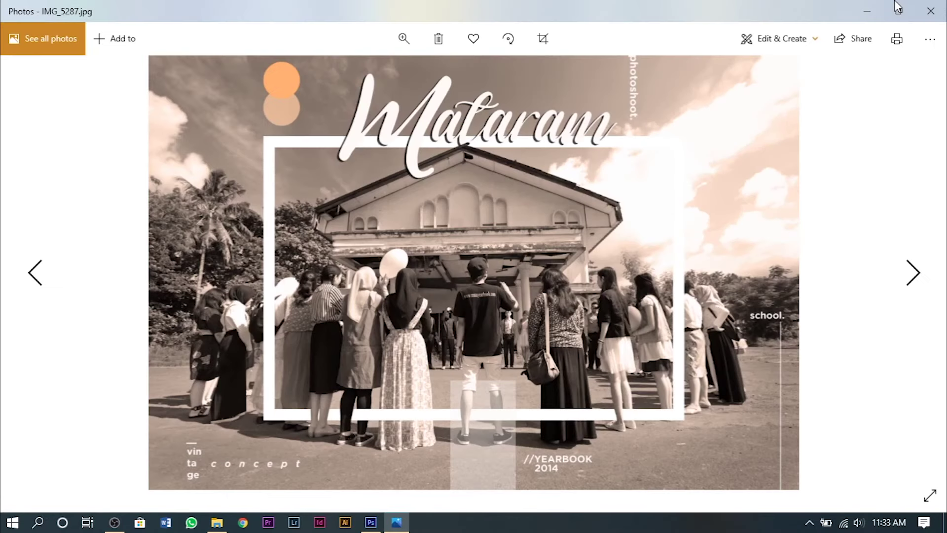
Close the Mataram image preview in Photos and return to the Photoshop IMG_5287.psd document
left_click(931, 11)
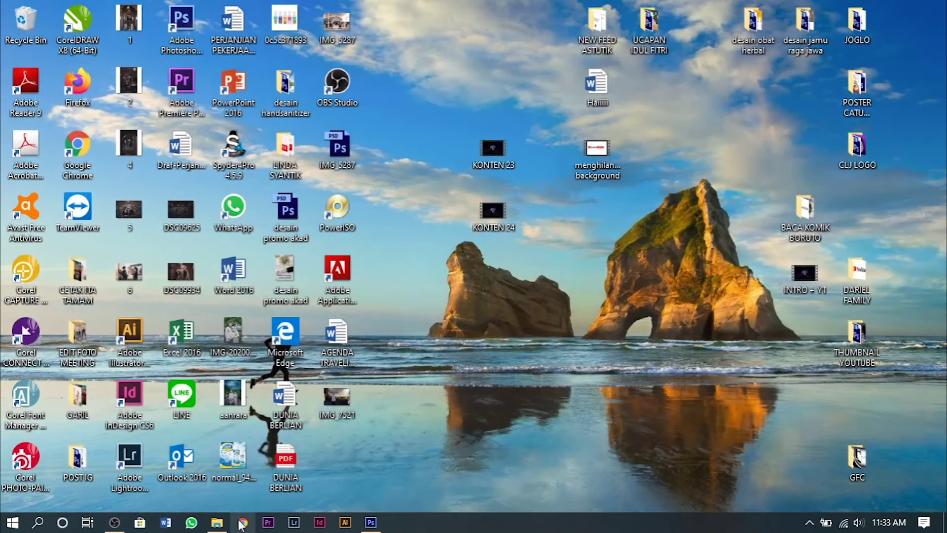
left_click(371, 522)
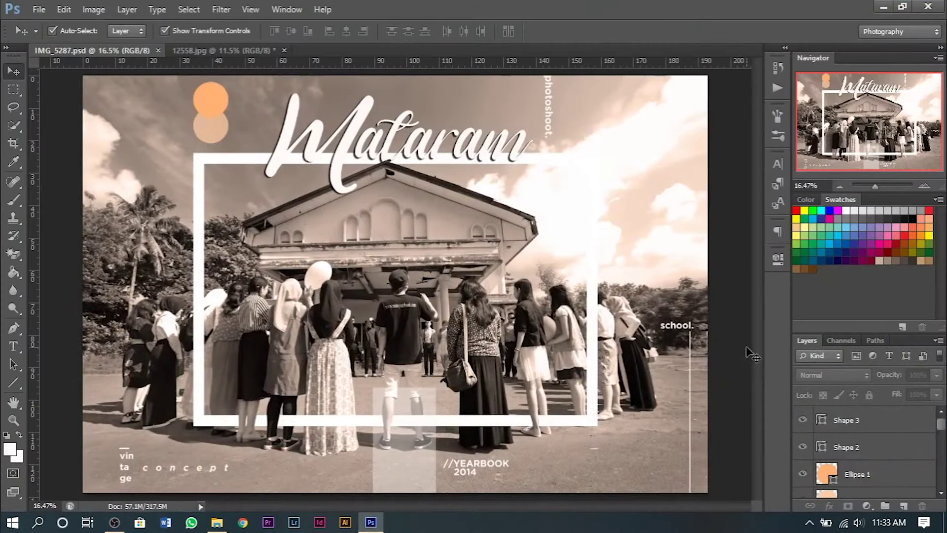
Look through the Shape 3, Group 3 copy and Group 3 layers in the Layers panel
left_click(871, 420)
scroll(870, 430, "down", 5)
scroll(870, 434, "down", 5)
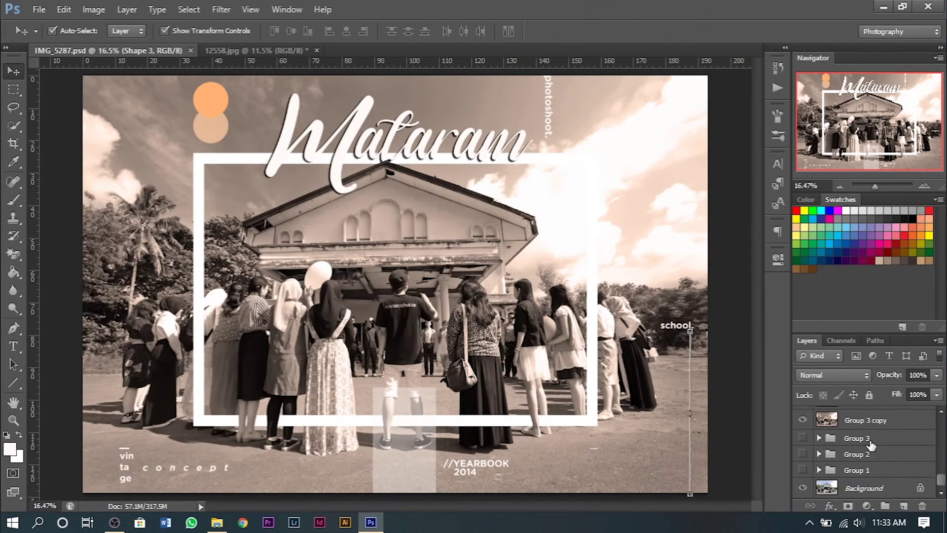
scroll(871, 444, "up", 1)
left_click(879, 449, "shift")
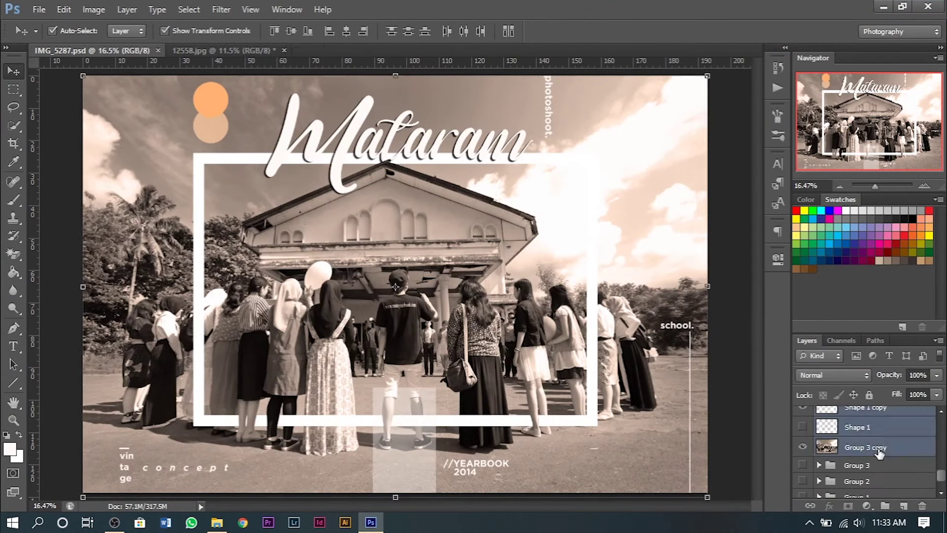
scroll(855, 429, "down", 2)
left_click(856, 430)
right_click(858, 429)
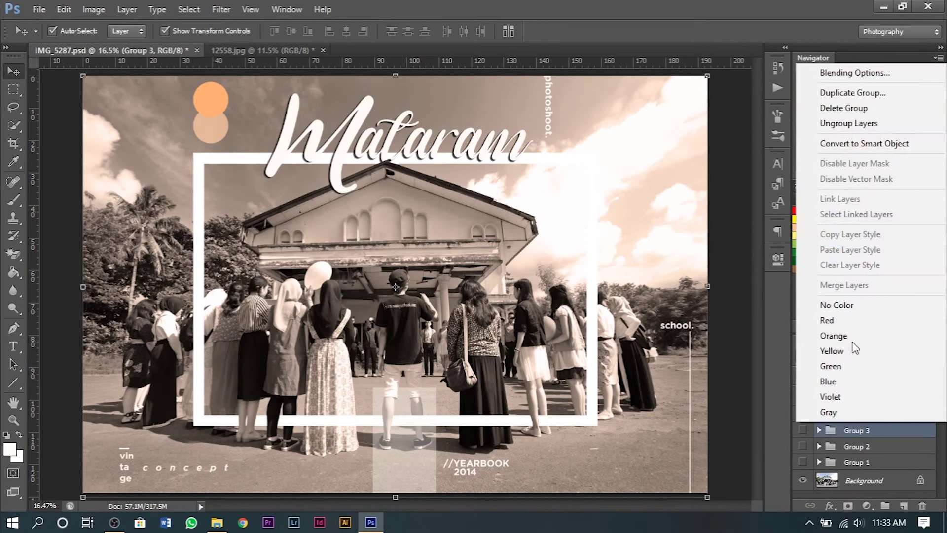
left_click(877, 459)
Duplicate Group 4 and merge the copy into one flattened layer, then view 12558.jpg
right_click(885, 414)
left_click(809, 84)
key("Return")
key("ctrl+e")
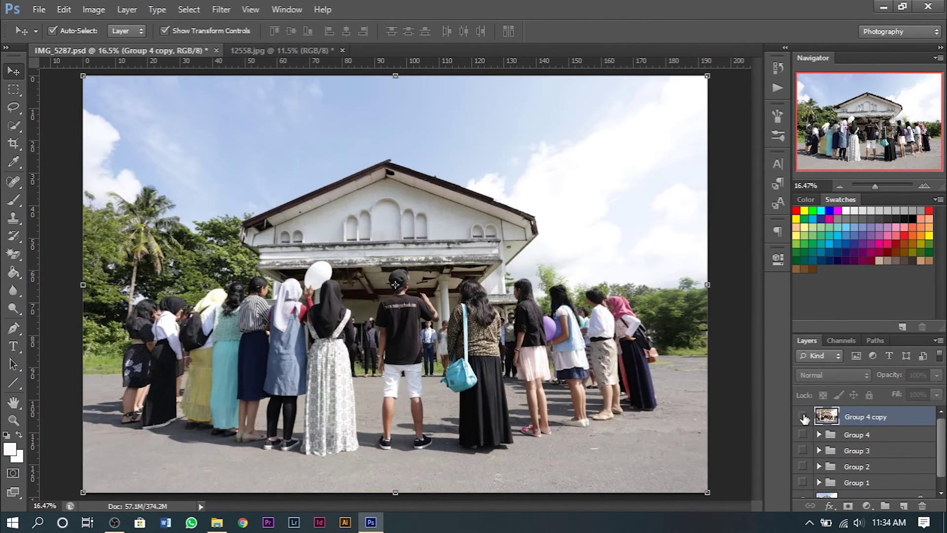
left_click(803, 416)
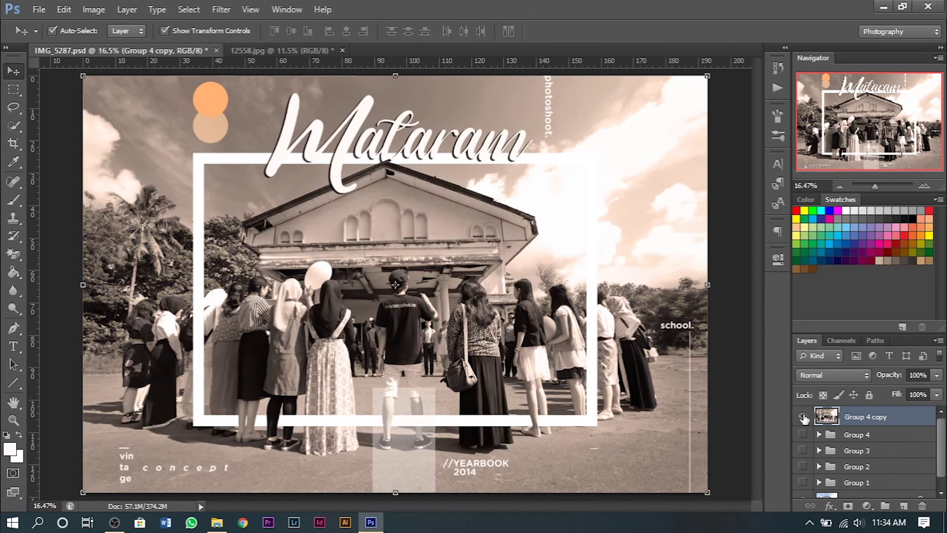
left_click(804, 417)
left_click(736, 222)
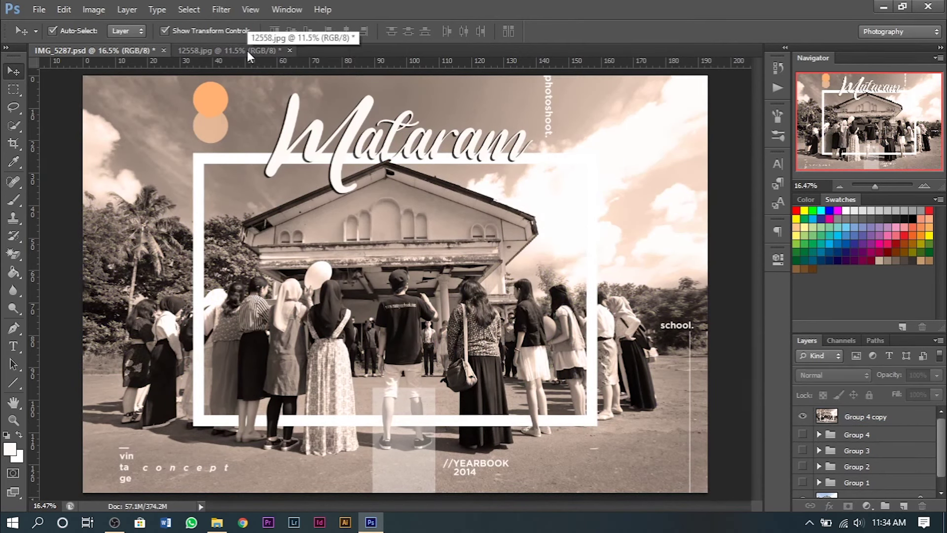
left_click(247, 51)
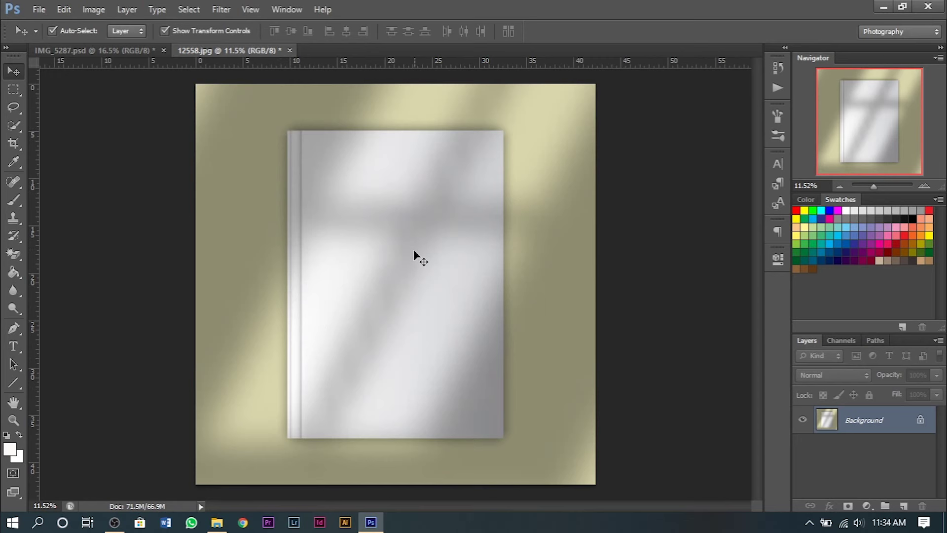
Drop the IMG_5287 design onto the mockup and shrink it toward the cover width
left_click(883, 7)
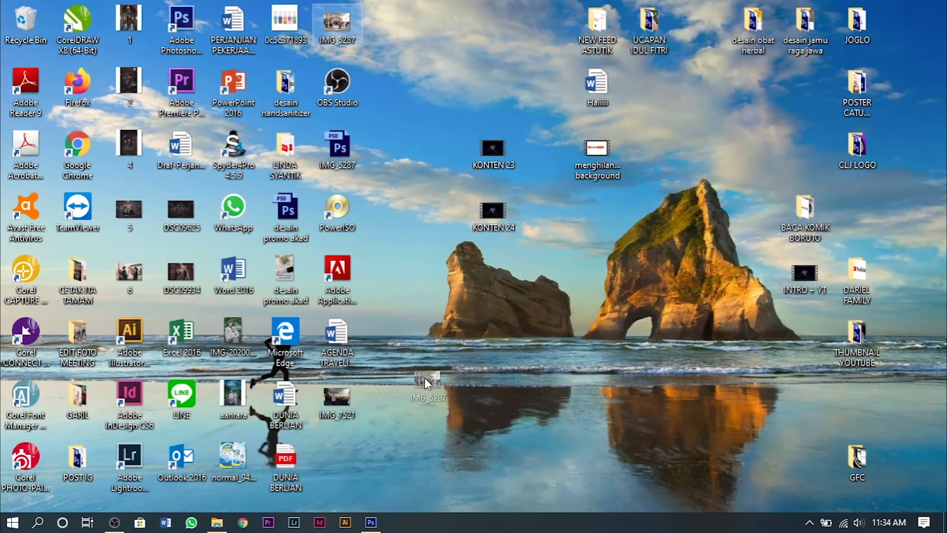
left_click(371, 516)
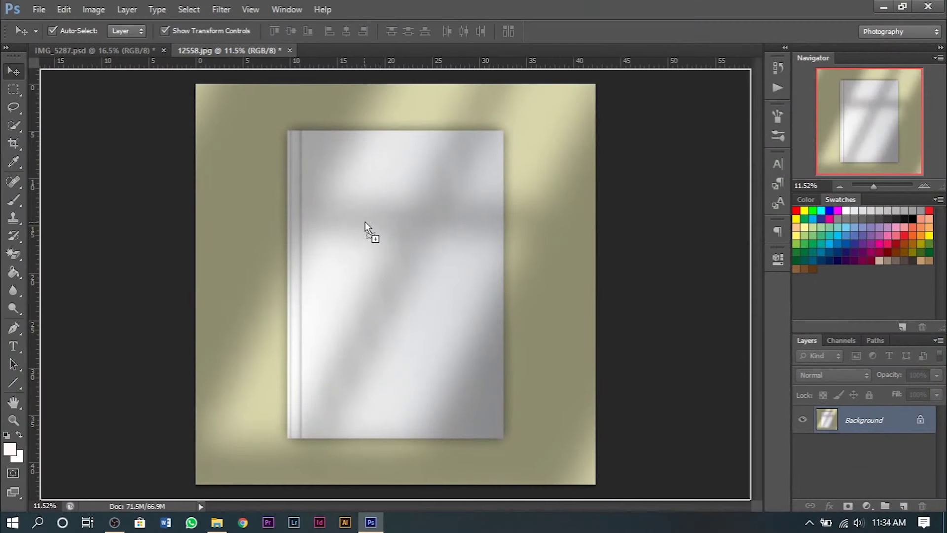
left_click_drag(364, 235, 362, 235)
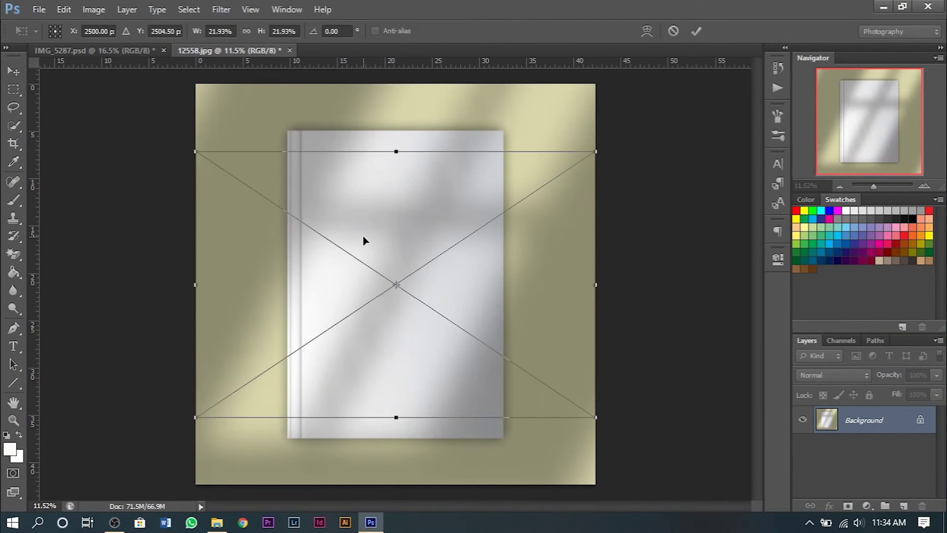
left_click_drag(591, 155, 490, 196)
mouse_move(193, 209)
left_mouse_down()
mouse_move(299, 252)
mouse_move(291, 270)
left_mouse_up()
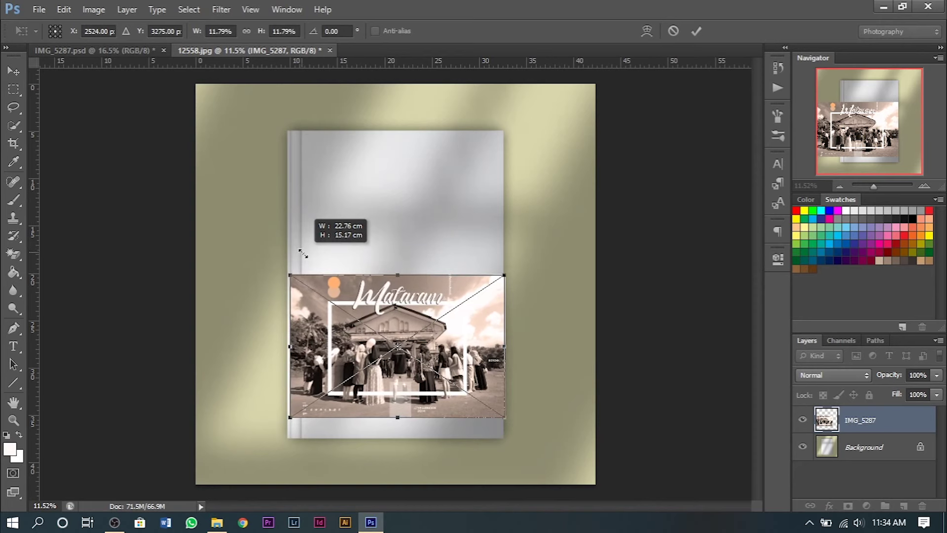
Align the design's left edge and corner with the cover edge and commit the resize
scroll(316, 284, "up", 1)
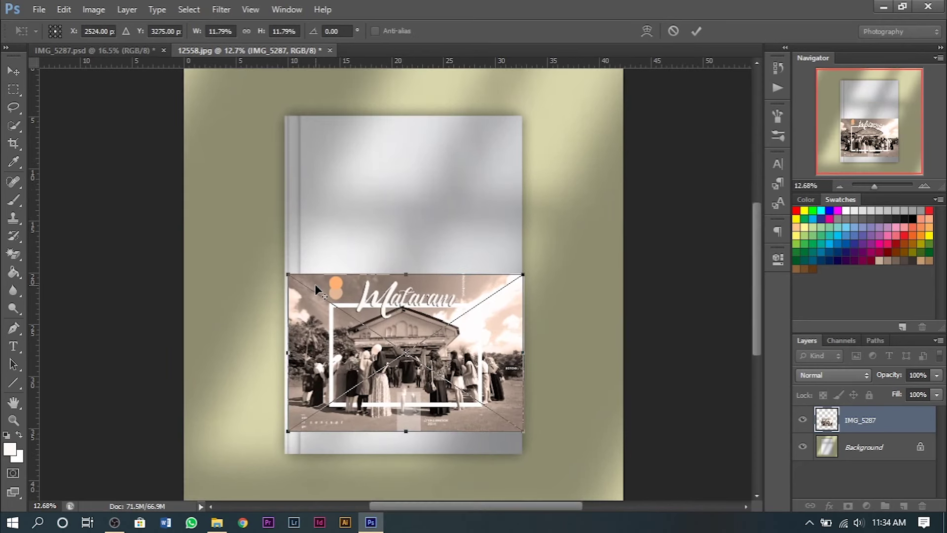
scroll(315, 284, "up", 1)
scroll(296, 284, "up", 3)
mouse_move(262, 265)
left_mouse_down()
mouse_move(282, 280)
mouse_move(262, 266)
left_mouse_up()
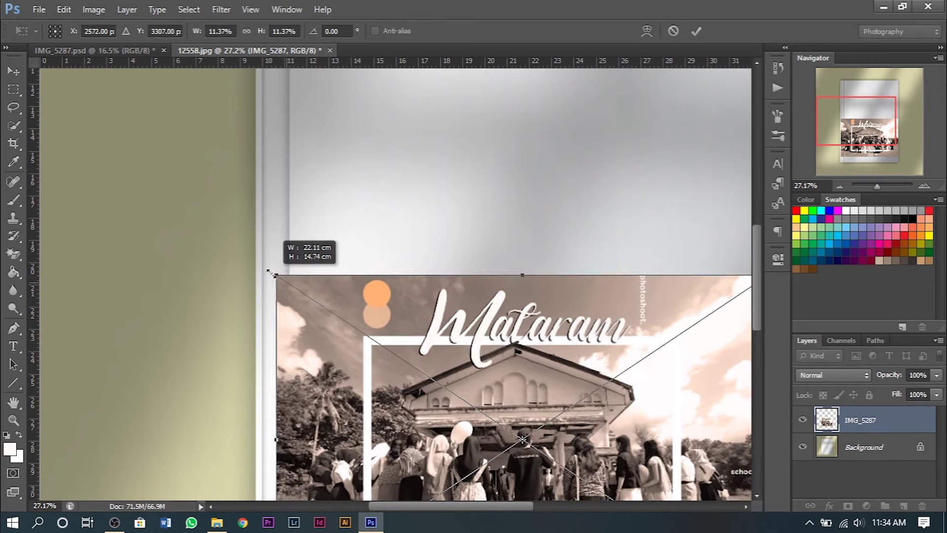
scroll(262, 266, "up", 2)
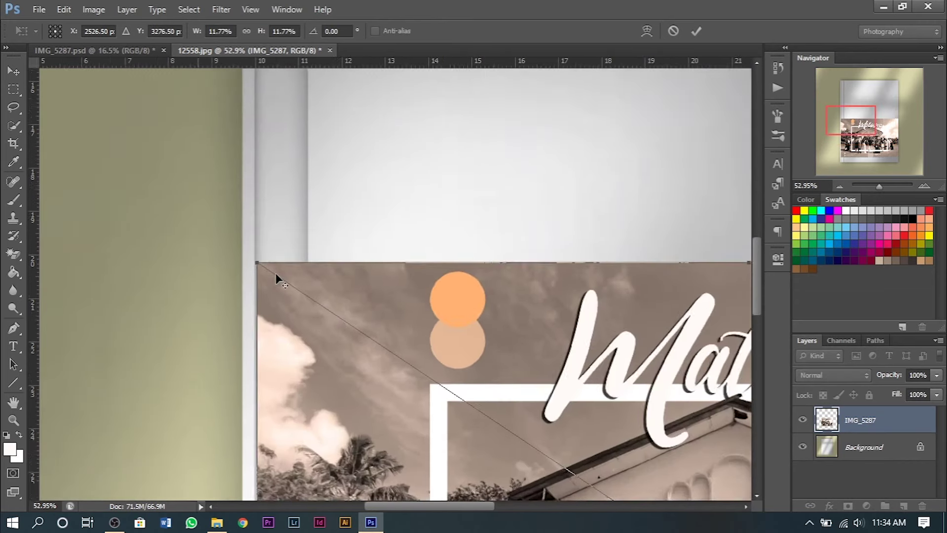
scroll(258, 266, "up", 2)
left_click_drag(246, 258, 243, 255)
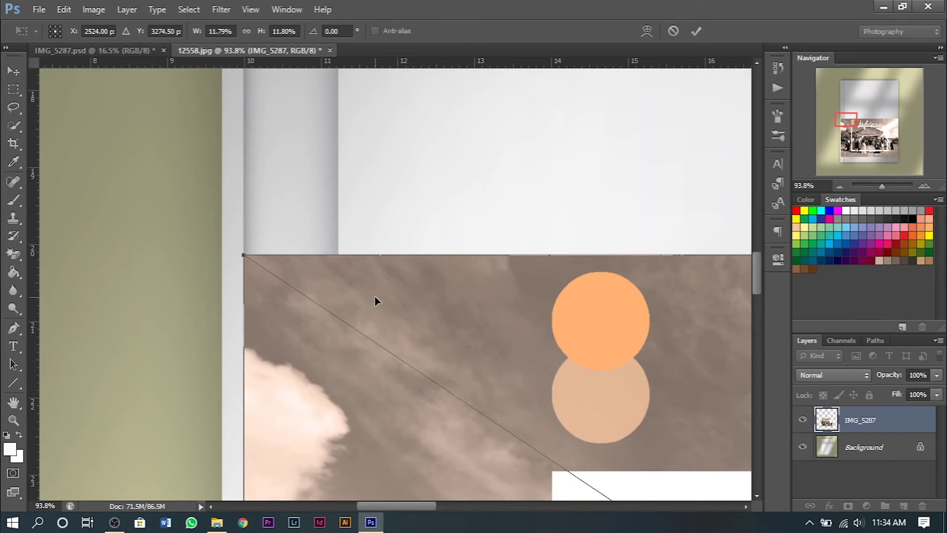
key("Return")
Resize the design again so its right edge matches the cover's right edge
key("ctrl+0")
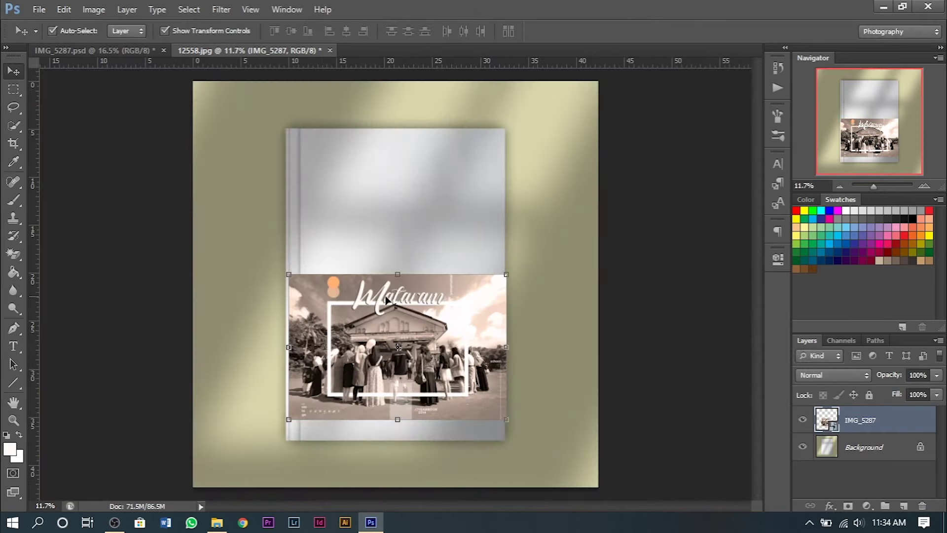
scroll(514, 278, "up", 3)
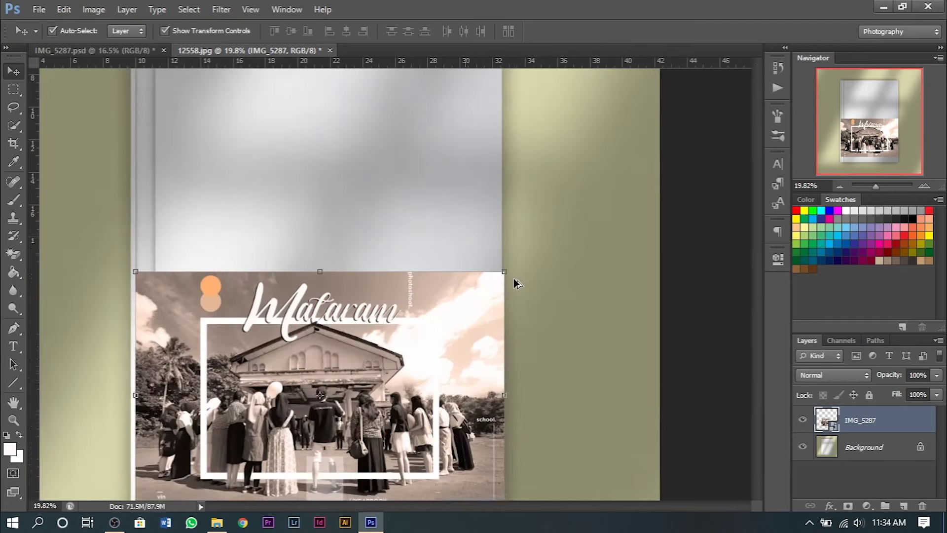
scroll(514, 278, "up", 5)
scroll(514, 278, "up", 3)
key("ctrl+t")
left_click_drag(484, 257, 471, 264)
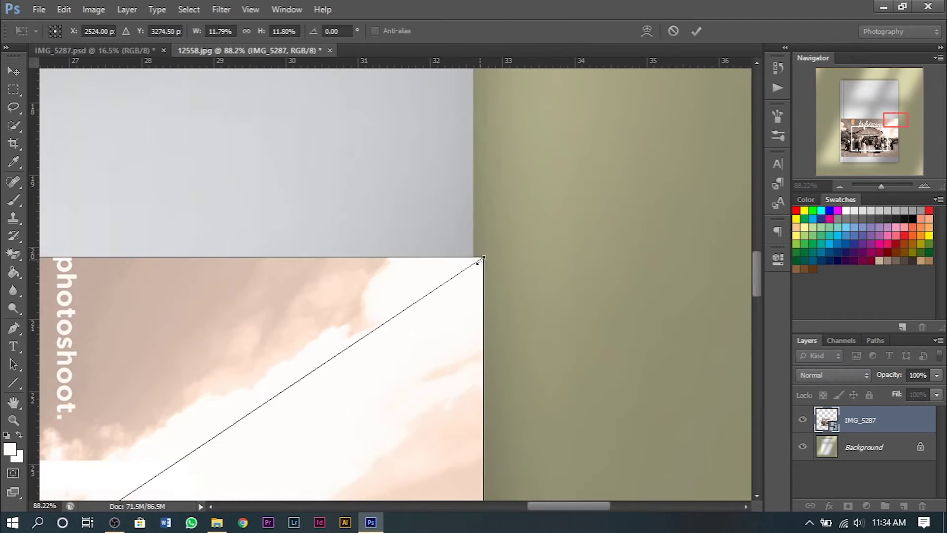
scroll(471, 265, "up", 8)
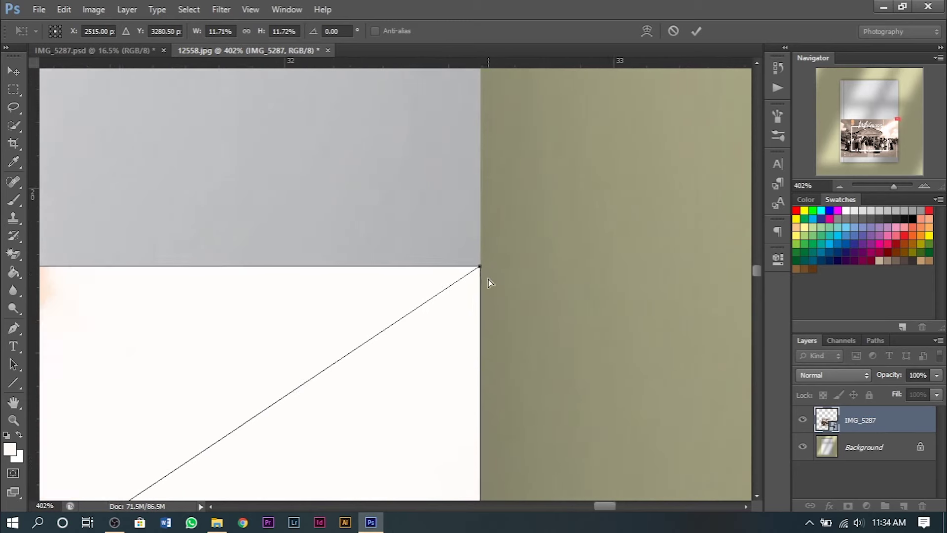
key("Return")
key("ctrl+0")
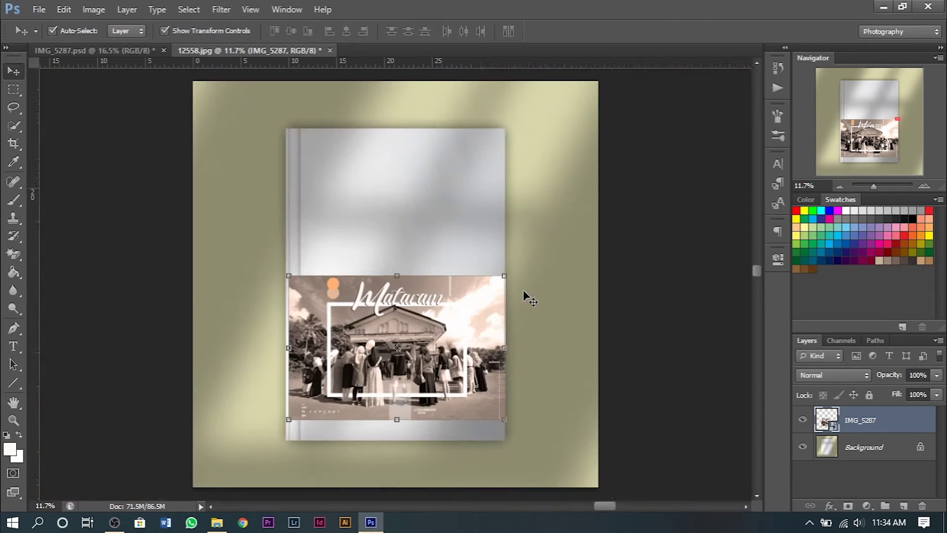
Rasterize the IMG_5287 layer and move the design up to the middle of the cover
right_click(888, 420)
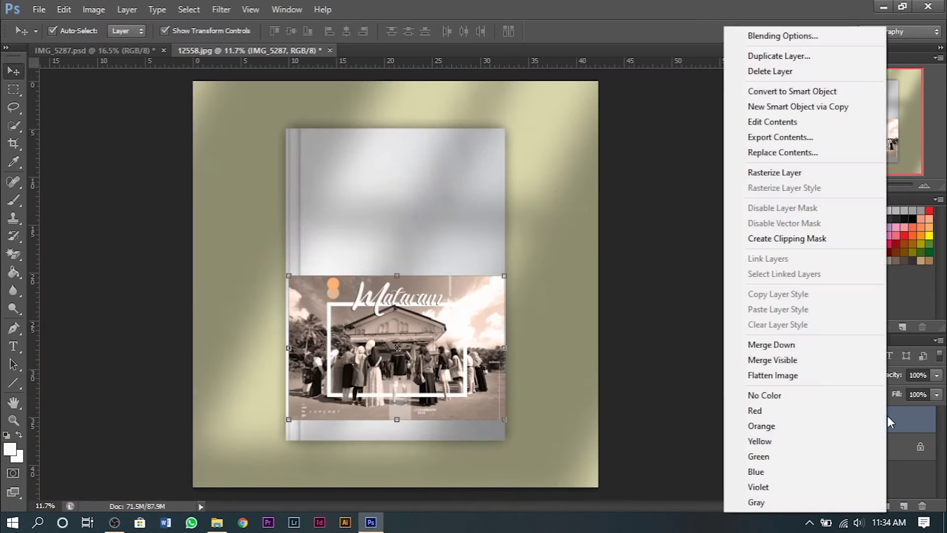
left_click(774, 172)
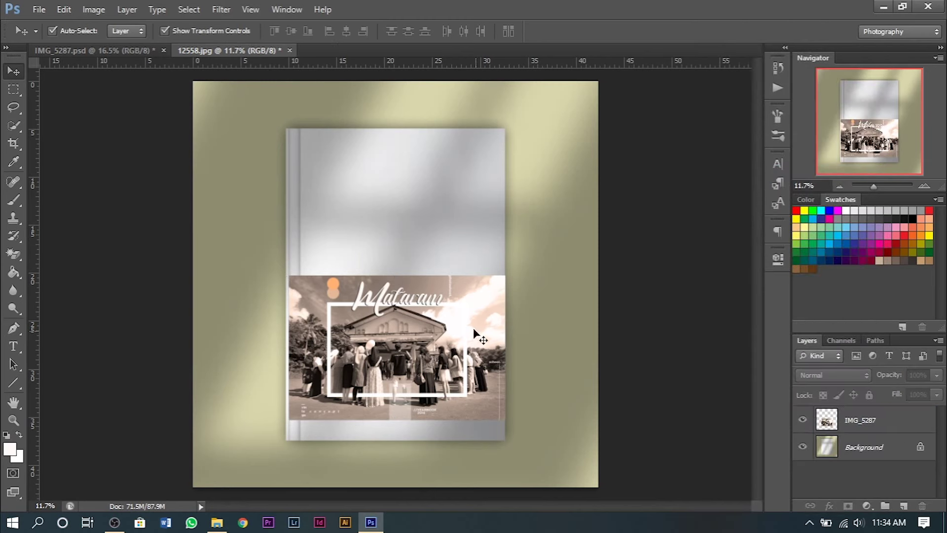
left_click_drag(462, 321, 459, 266)
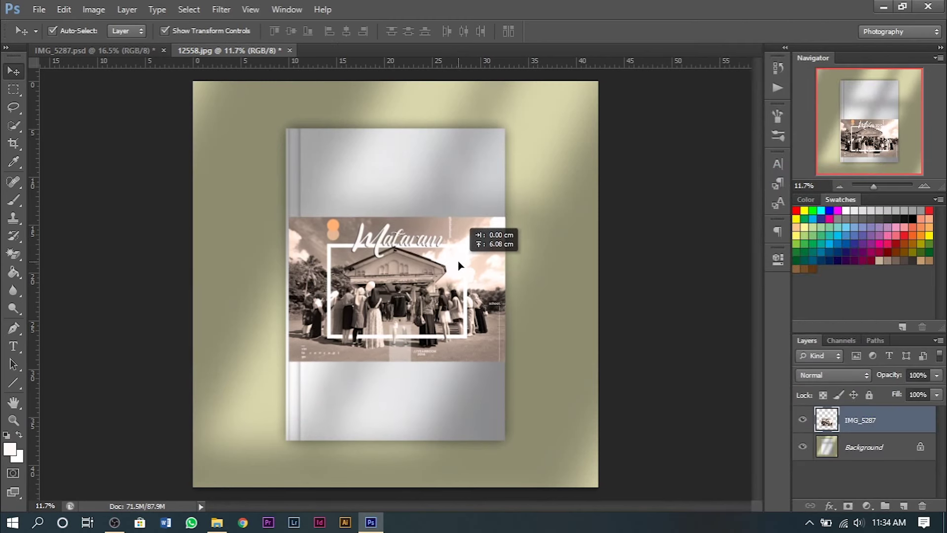
left_click_drag(459, 265, 458, 263)
scroll(336, 267, "up", 3)
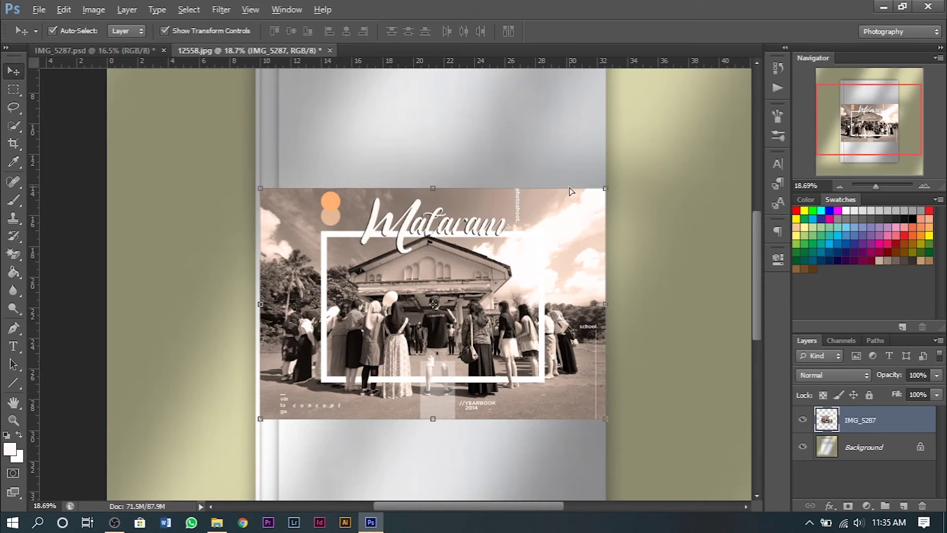
scroll(570, 191, "down", 1)
scroll(436, 214, "down", 2)
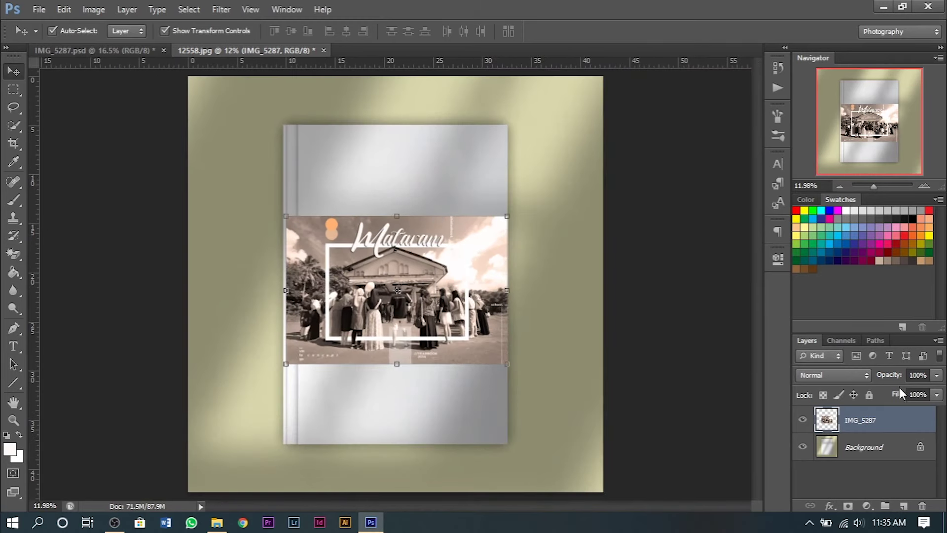
Set IMG_5287 to Multiply, then duplicate it and set the copy to Multiply as well
left_click(863, 375)
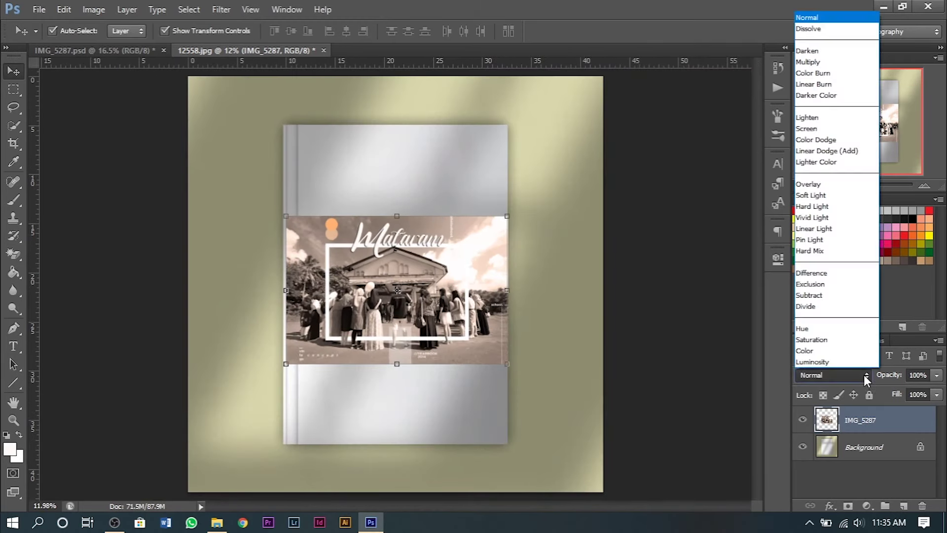
left_click(817, 62)
left_click(693, 332)
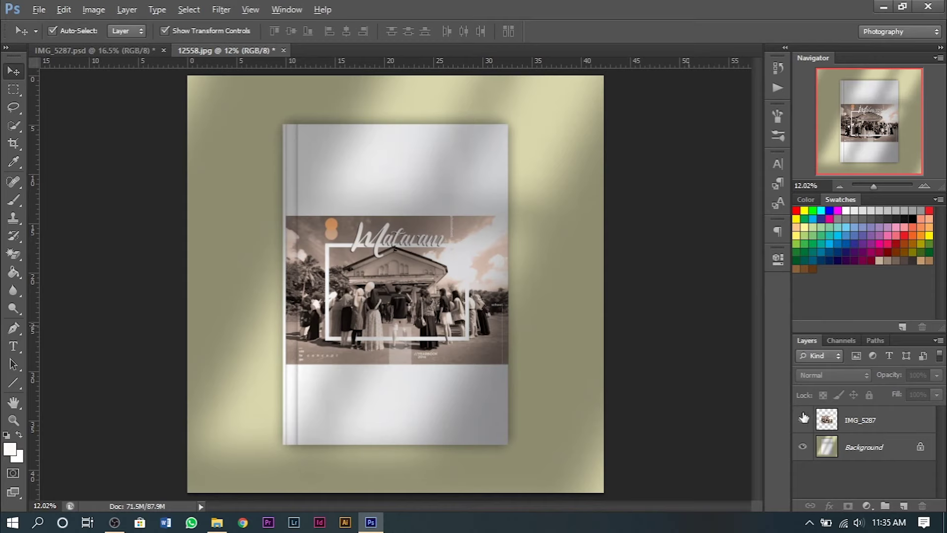
left_click(867, 424)
key("ctrl+j")
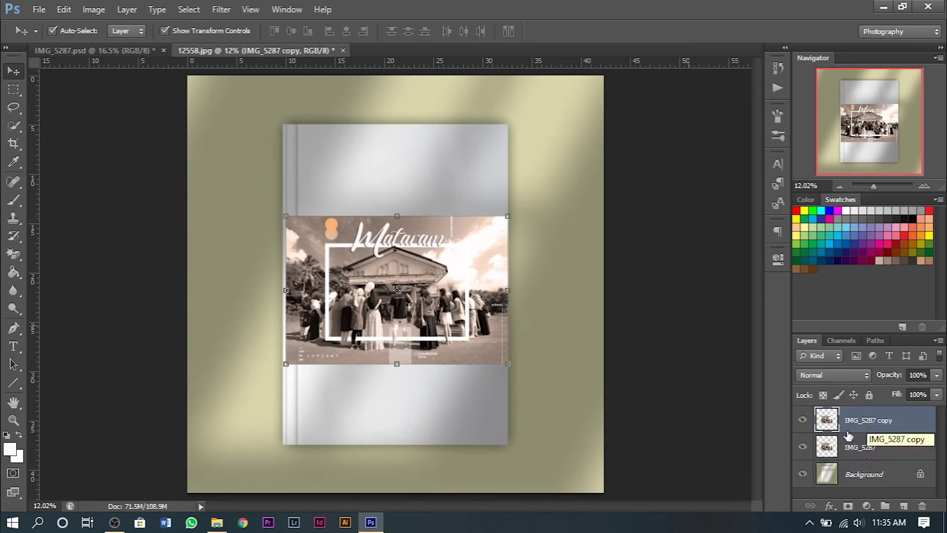
left_click(849, 375)
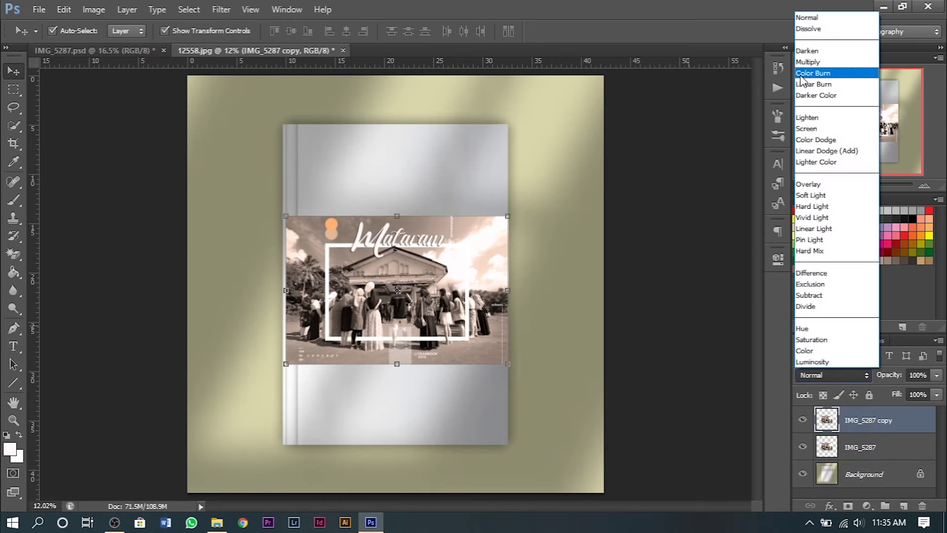
left_click(834, 59)
left_click(739, 303)
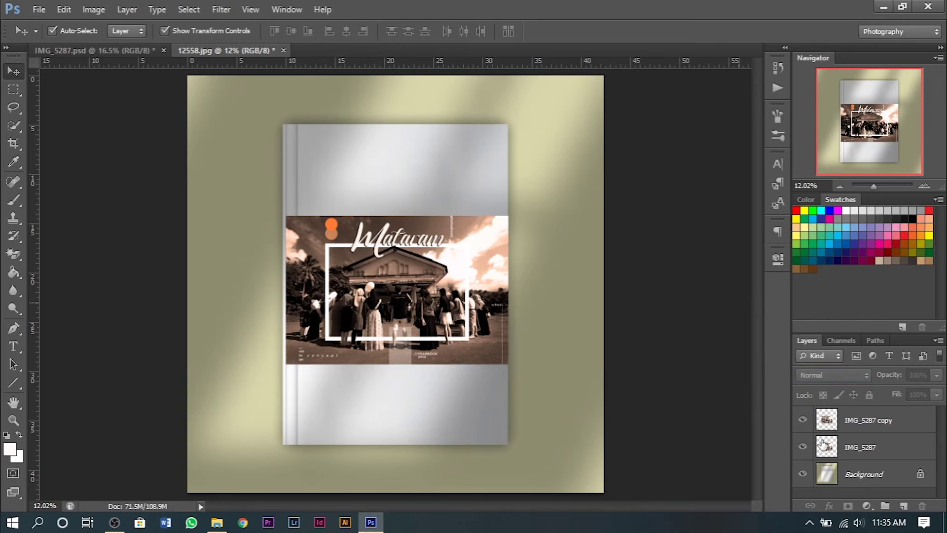
Compare the two layers, leaving the original IMG_5287 hidden and the Multiply copy visible
left_click(802, 447)
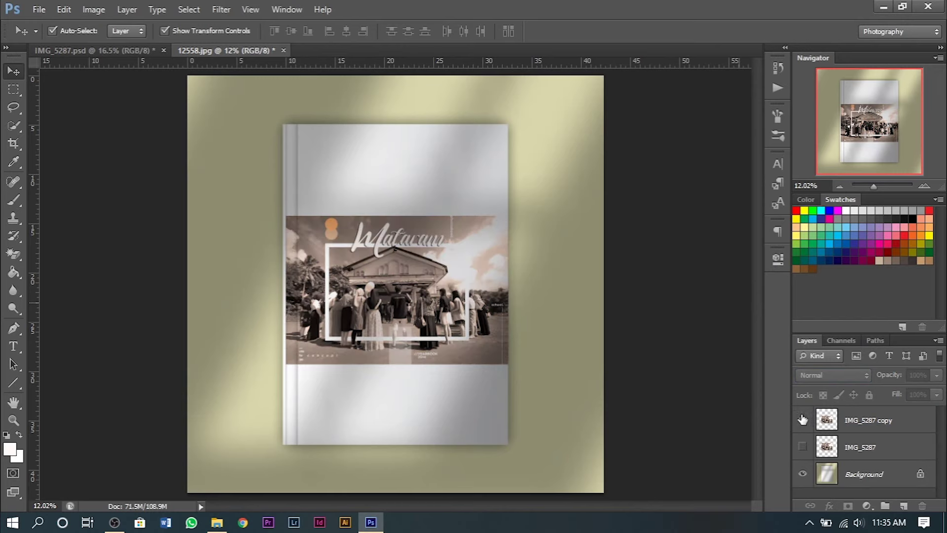
left_click(803, 447)
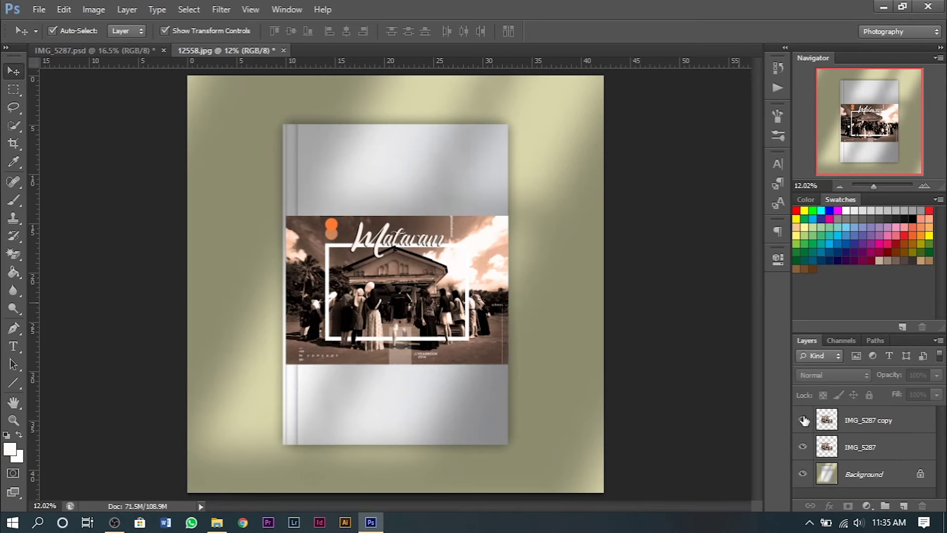
left_click(803, 420)
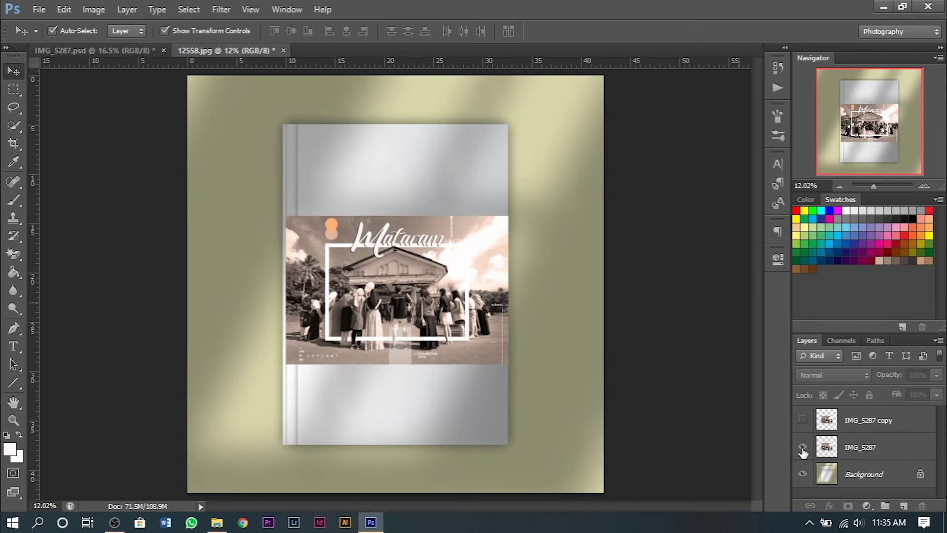
left_click(853, 451)
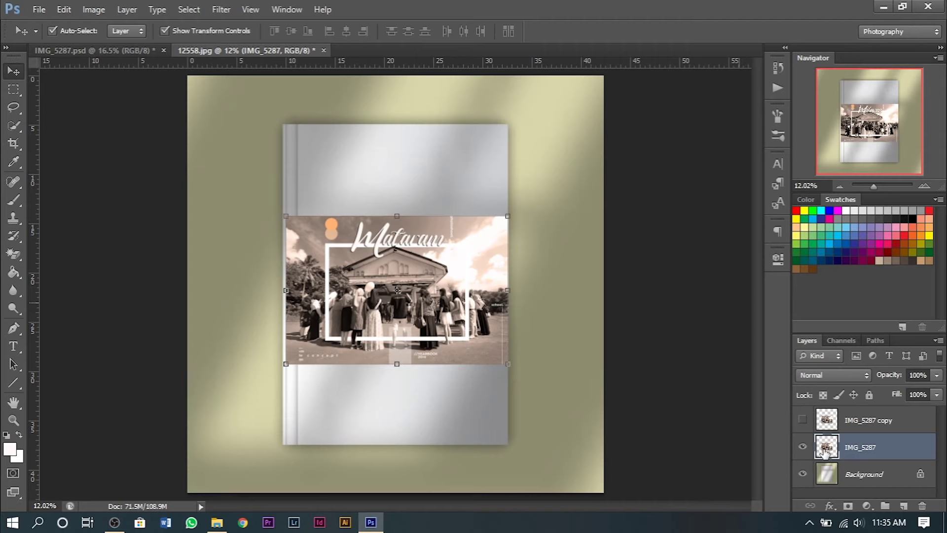
left_click(803, 447)
left_click(803, 419)
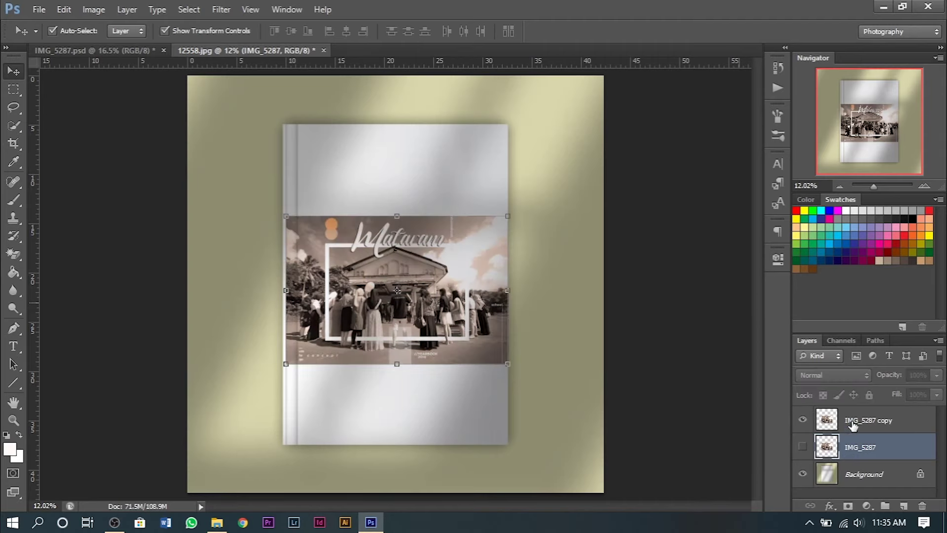
left_click(700, 328)
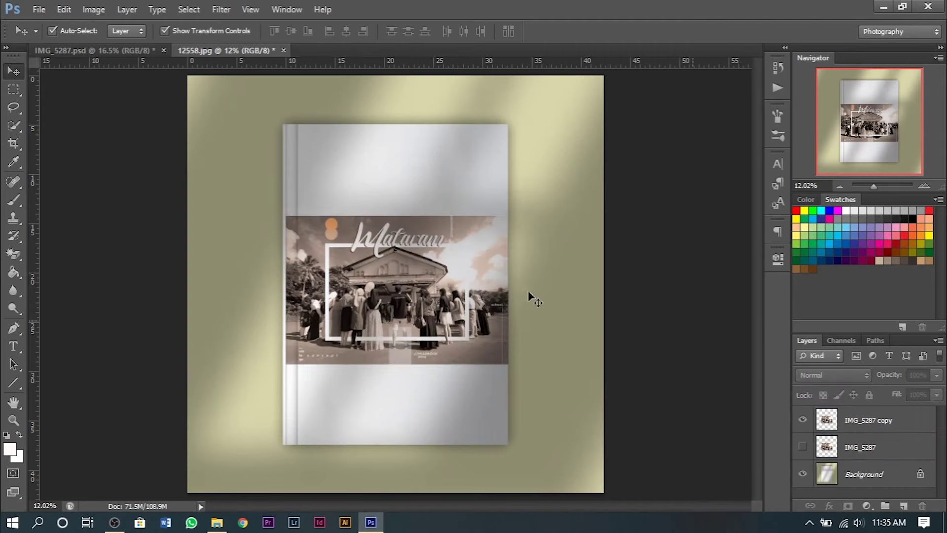
scroll(425, 266, "up", 1)
scroll(380, 271, "up", 1)
scroll(405, 227, "down", 1)
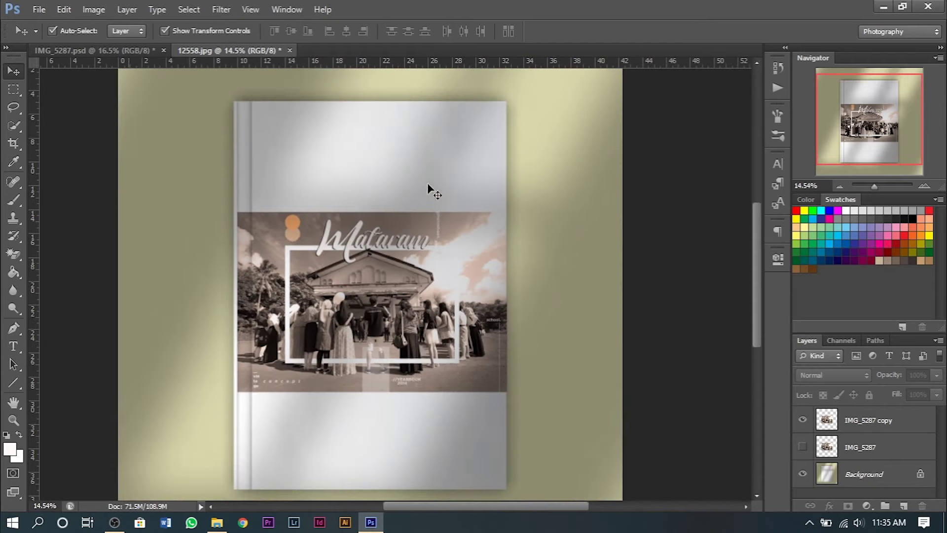
scroll(419, 311, "up", 1)
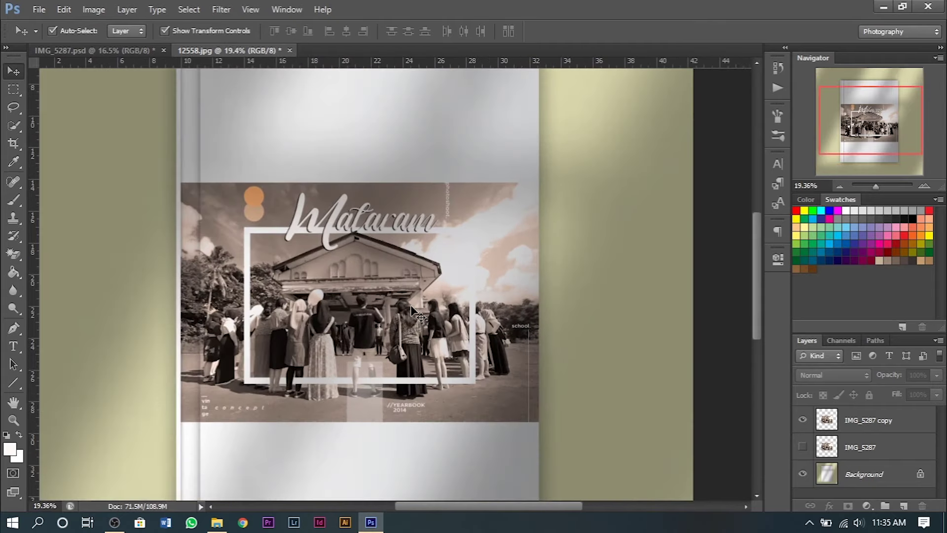
scroll(420, 315, "down", 2)
scroll(414, 314, "up", 1)
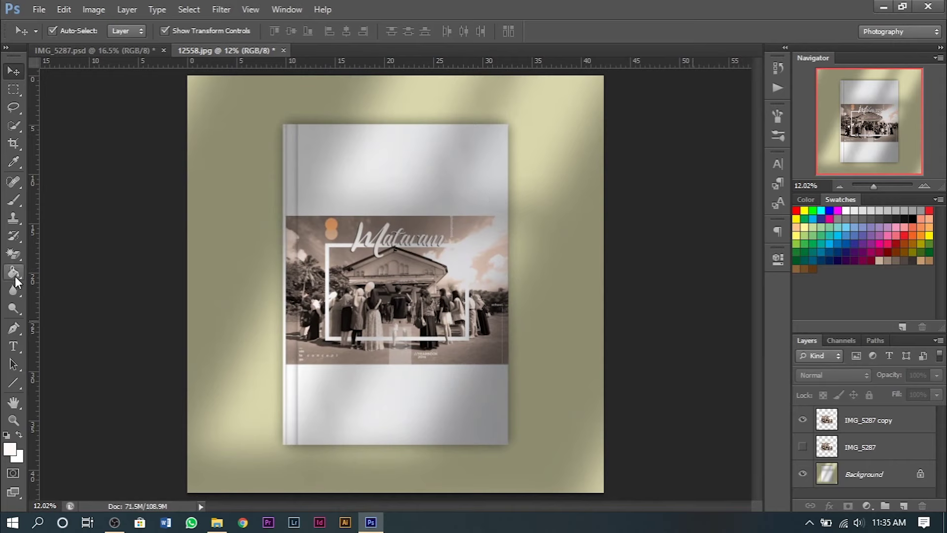
Type a three-line 'Behind / The / Scene' title at the top of the cover
left_click(14, 346)
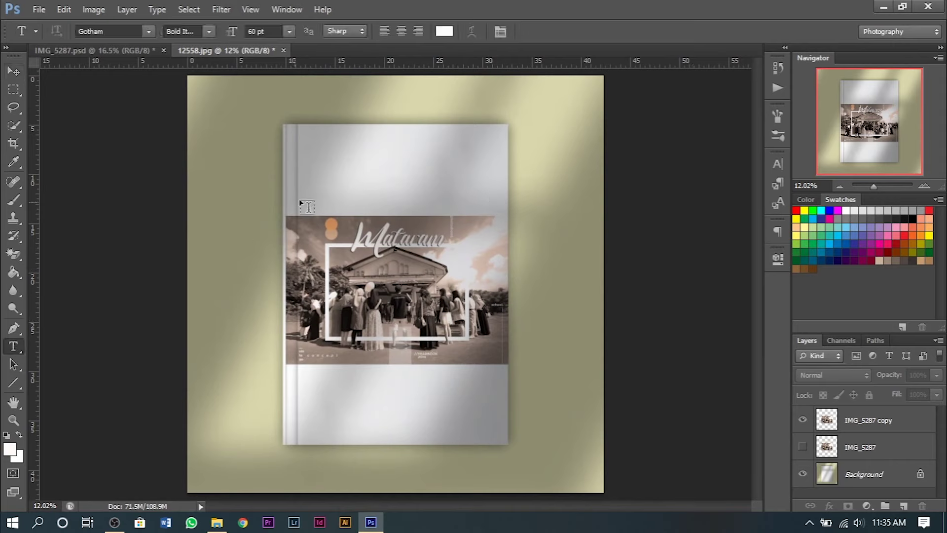
left_click(356, 155)
type("Behind")
key("Return")
type("The")
key("Return")
type("Scene")
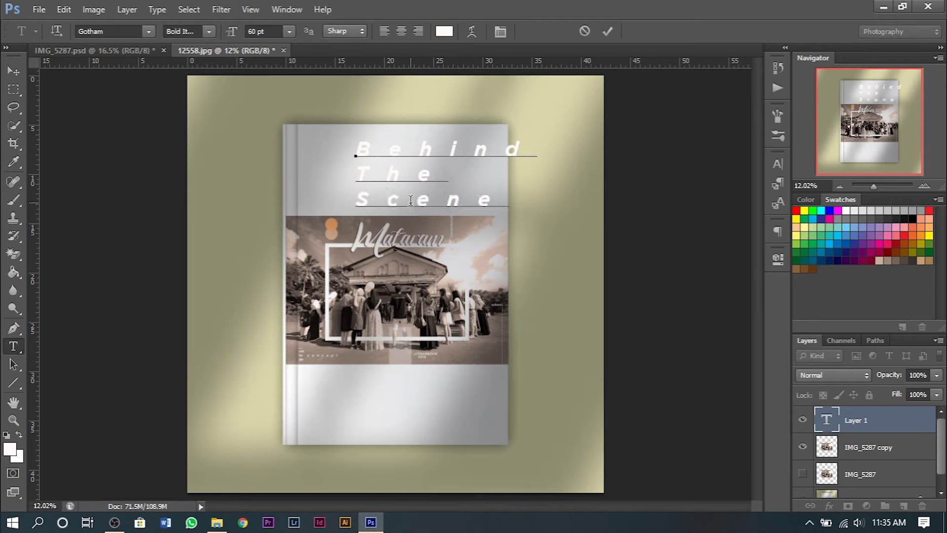
mouse_move(543, 285)
left_mouse_down()
mouse_move(498, 291)
mouse_move(502, 283)
left_mouse_up()
Reset the title's letter-spacing (tracking) to 0
key("ctrl+a")
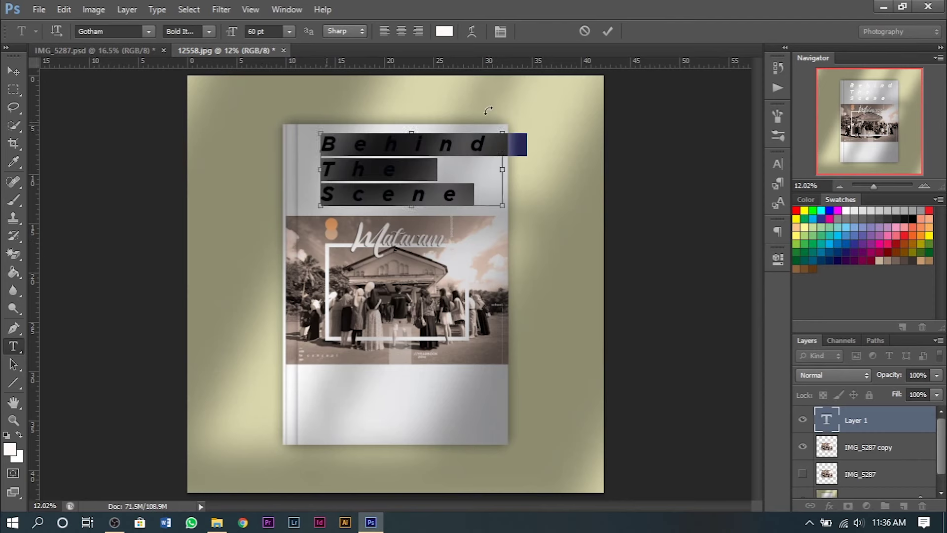
left_click(779, 165)
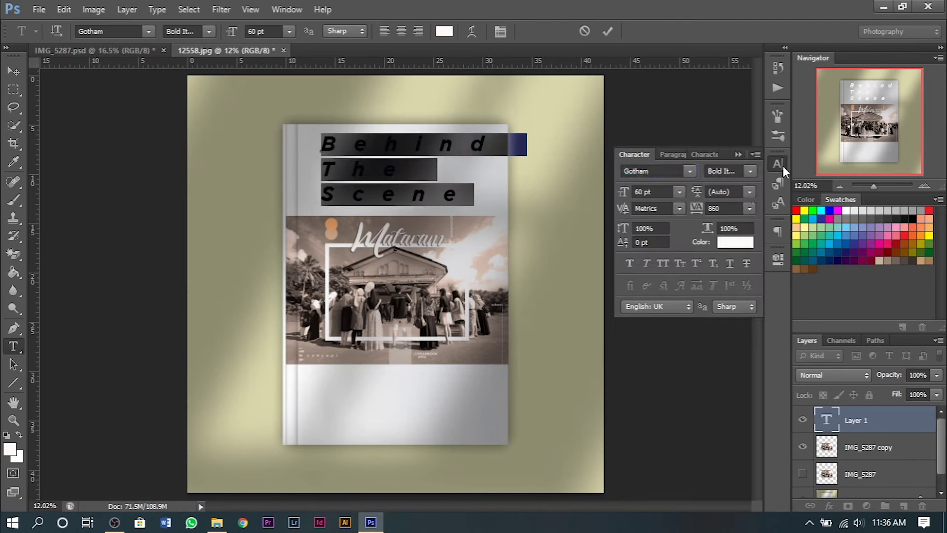
left_click(749, 208)
left_click(740, 321)
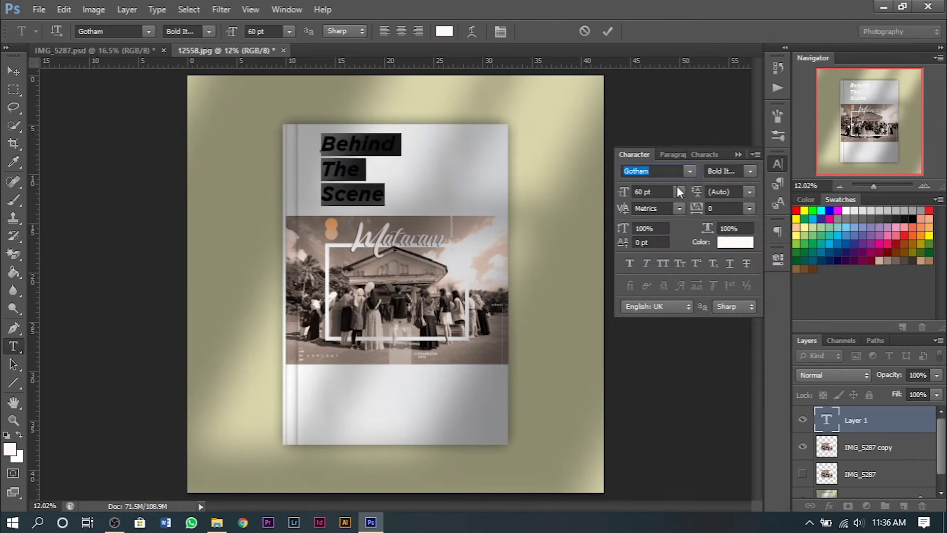
left_click(388, 192)
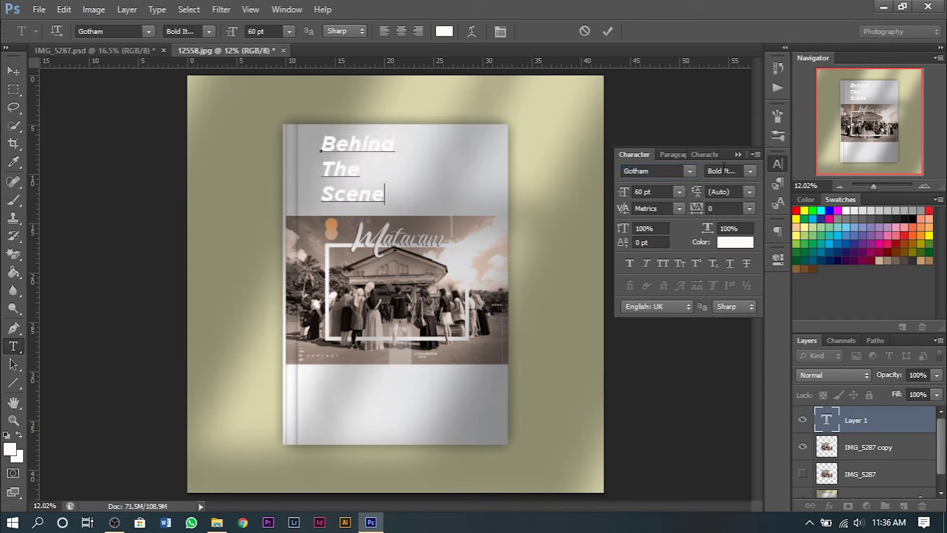
left_click_drag(380, 196, 395, 131)
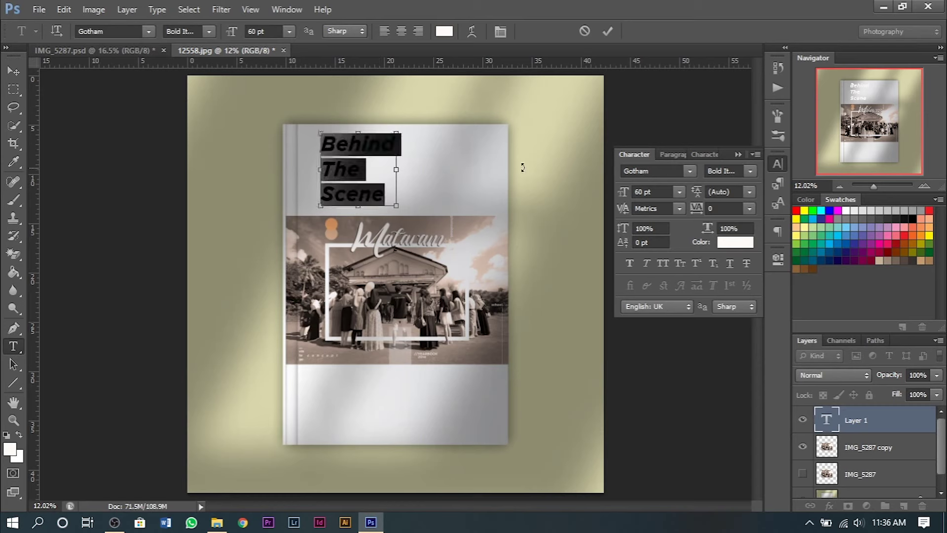
left_click(739, 154)
Add a period after 'Scene' and move the title to the cover's top-left
left_click(14, 70)
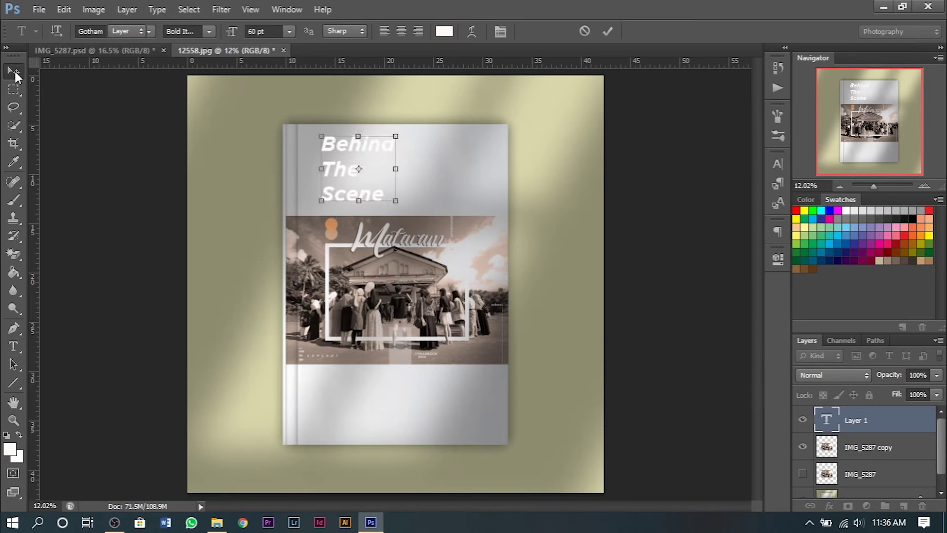
scroll(353, 194, "up", 1)
mouse_move(358, 177)
left_mouse_down()
mouse_move(430, 167)
mouse_move(471, 174)
mouse_move(402, 173)
mouse_move(427, 169)
mouse_move(412, 173)
left_mouse_up()
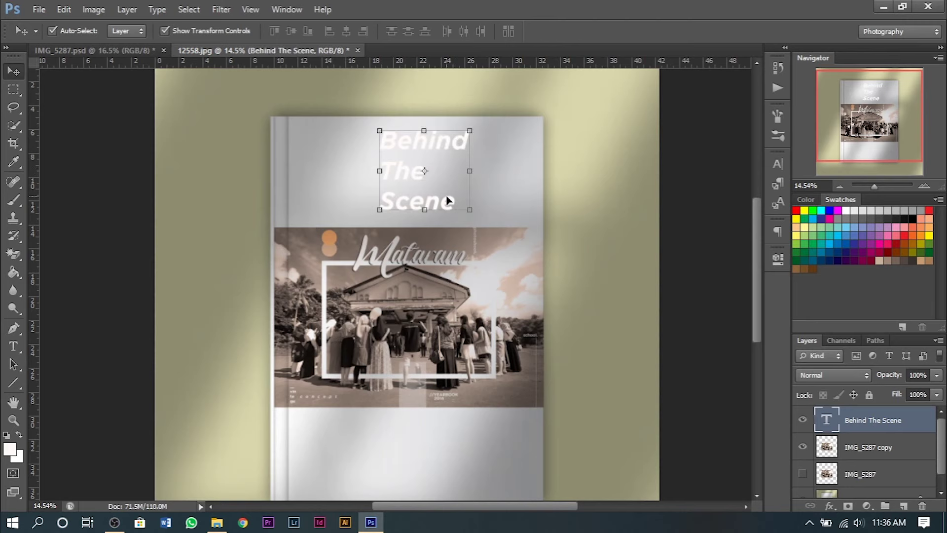
key("t")
left_click(463, 203)
type(".")
left_click(14, 71)
left_click_drag(343, 189, 344, 178)
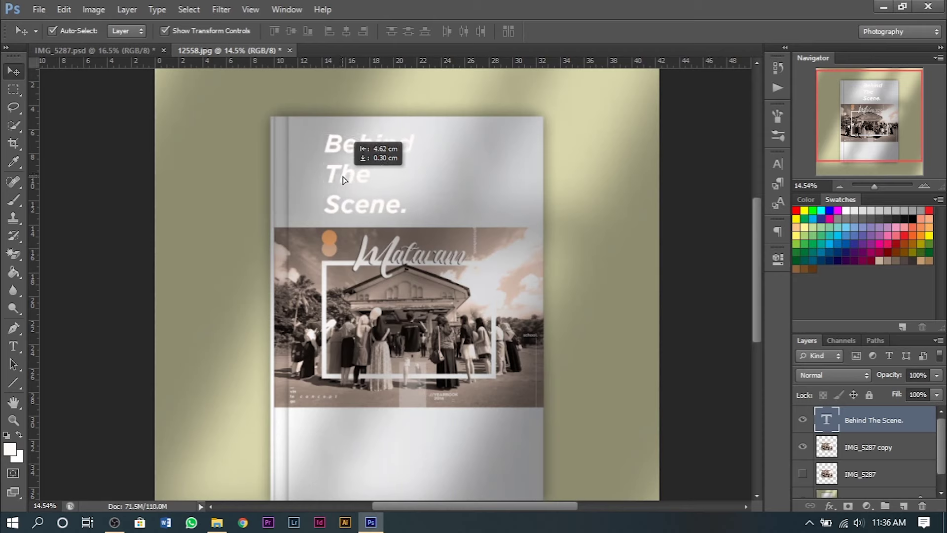
left_click_drag(344, 179, 345, 177)
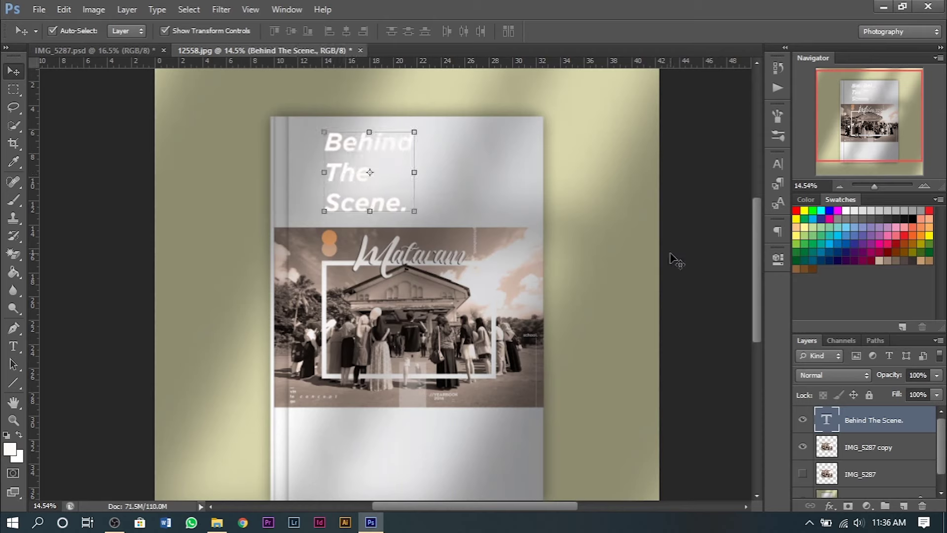
left_click(676, 261)
left_click(359, 190)
double_click(827, 422)
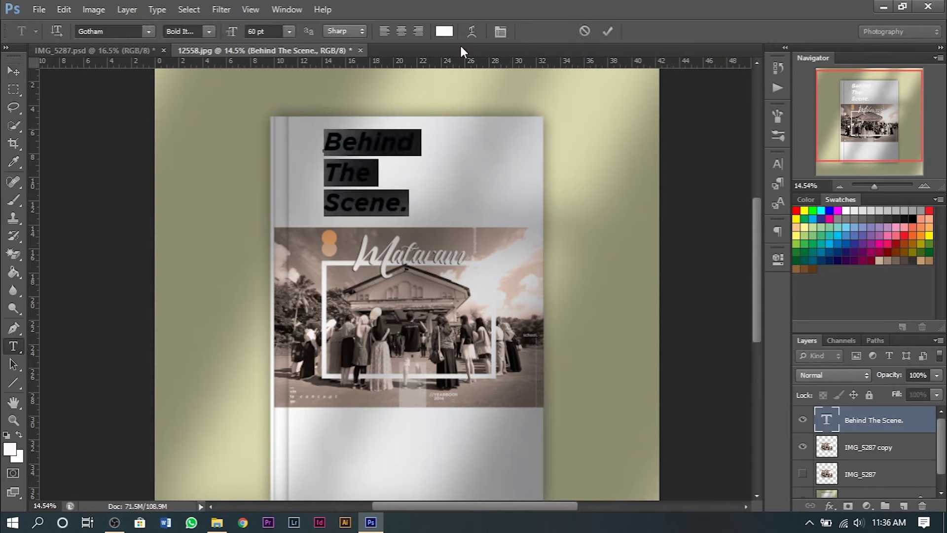
Color the heading a dark grey-brown sampled from the design
left_click(444, 31)
left_click(330, 238)
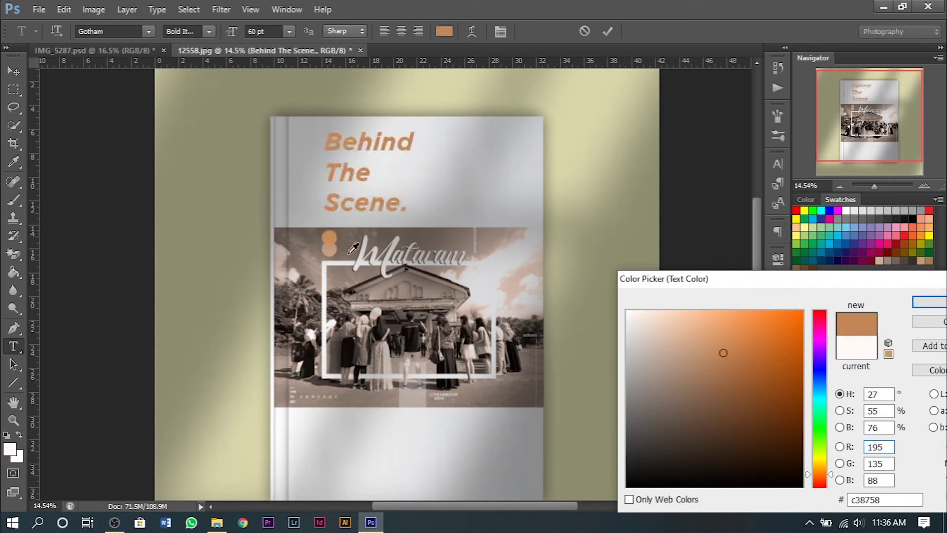
left_click(333, 252)
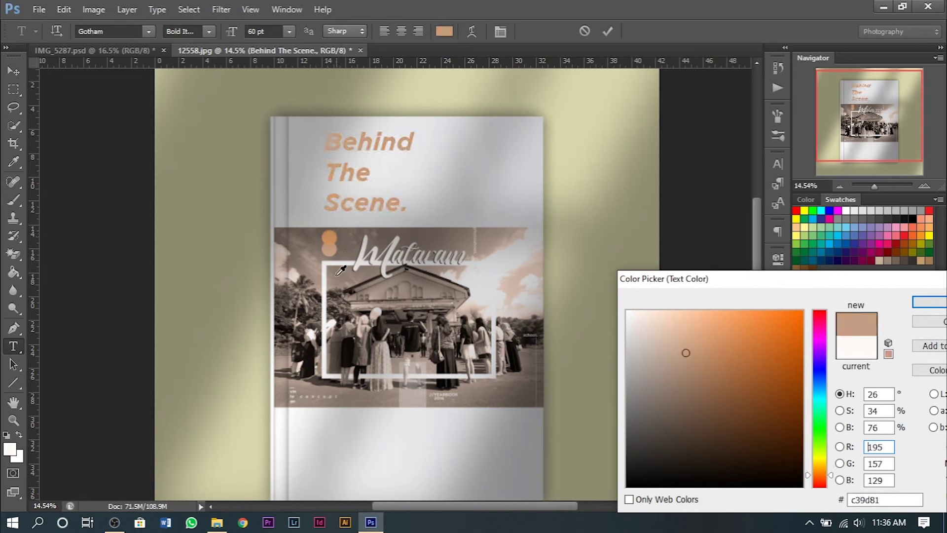
left_click(466, 230)
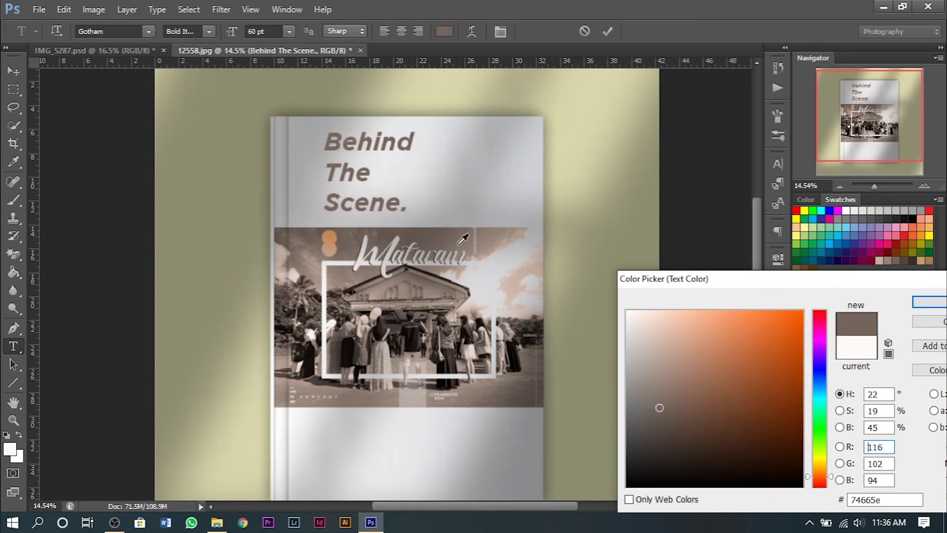
left_click(928, 303)
Set the heading's line spacing to 54 pt and commit the text
left_click(778, 164)
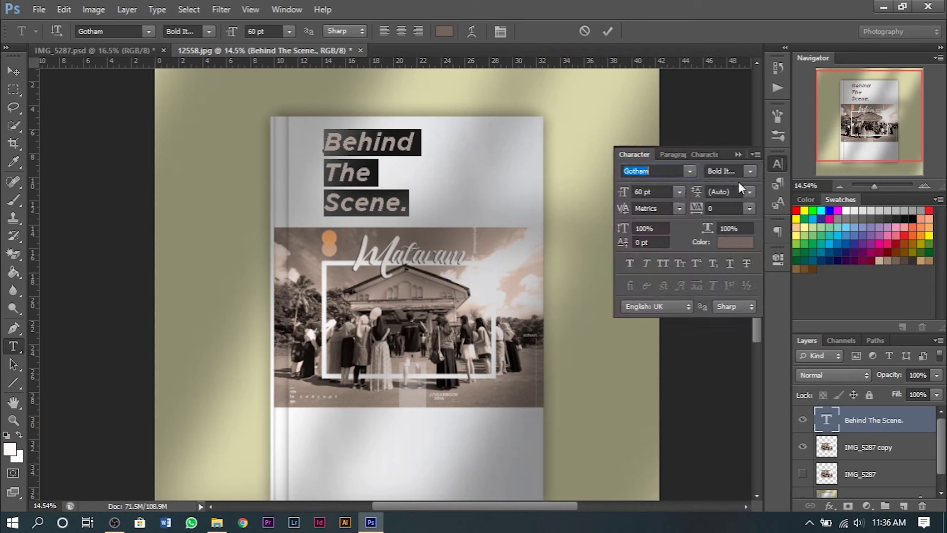
left_click_drag(703, 192, 705, 196)
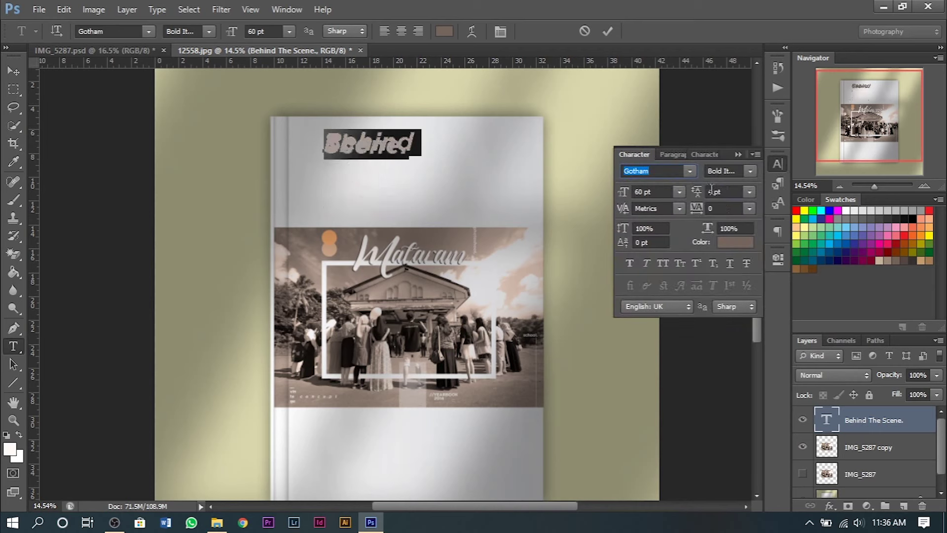
scroll(712, 191, "up", 2)
scroll(712, 192, "up", 2)
scroll(712, 194, "up", 2)
type("50")
key("Return")
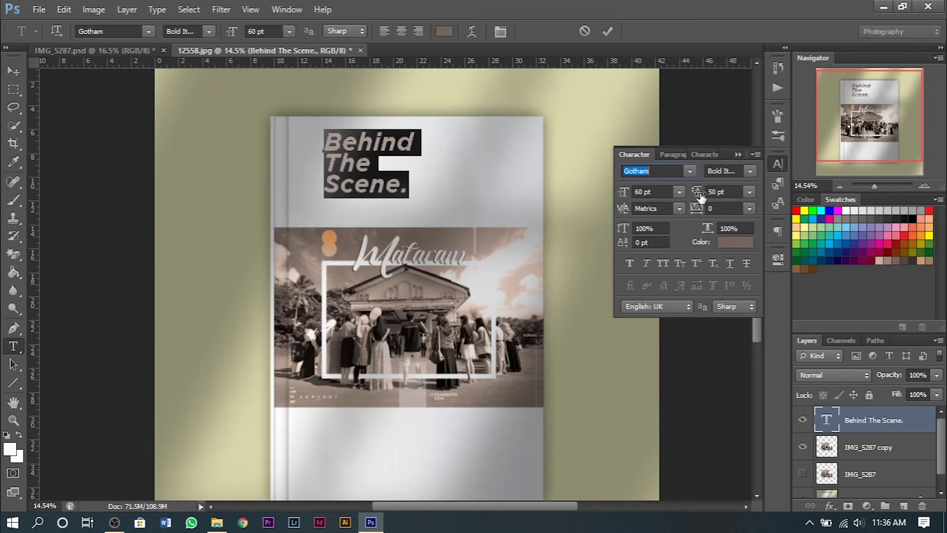
left_click_drag(701, 196, 704, 197)
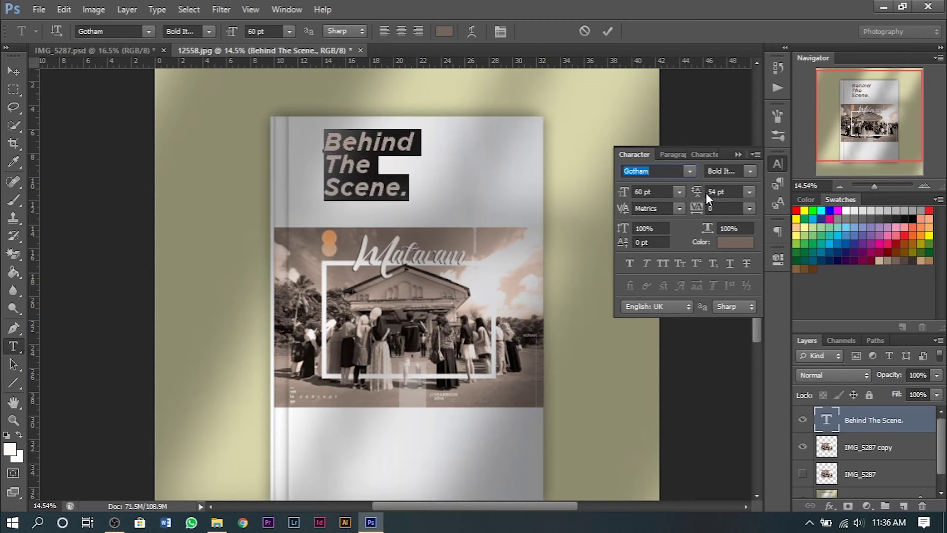
left_click(736, 156)
left_click(13, 71)
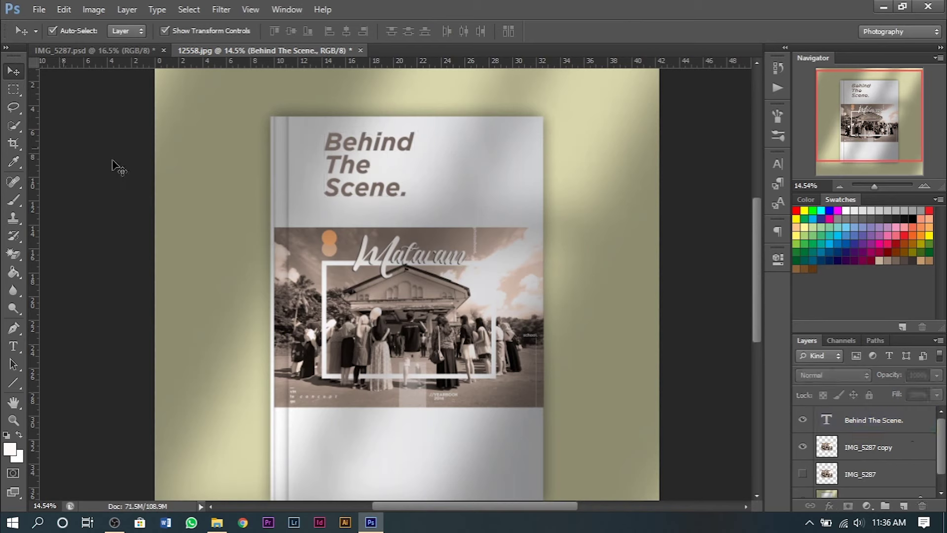
Move the heading slightly lower and scale it down to about 86%
left_click_drag(349, 172, 348, 187)
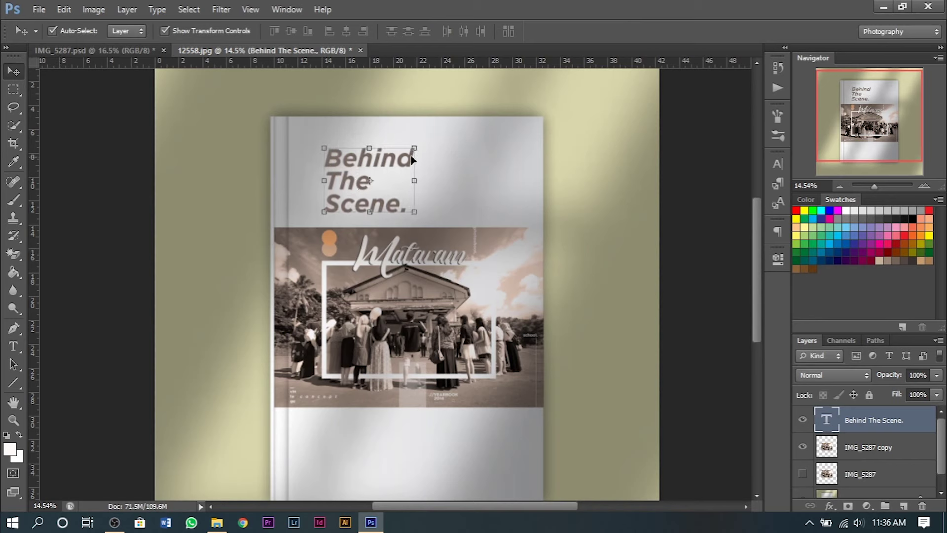
key("ctrl+t")
left_click_drag(417, 143, 401, 154)
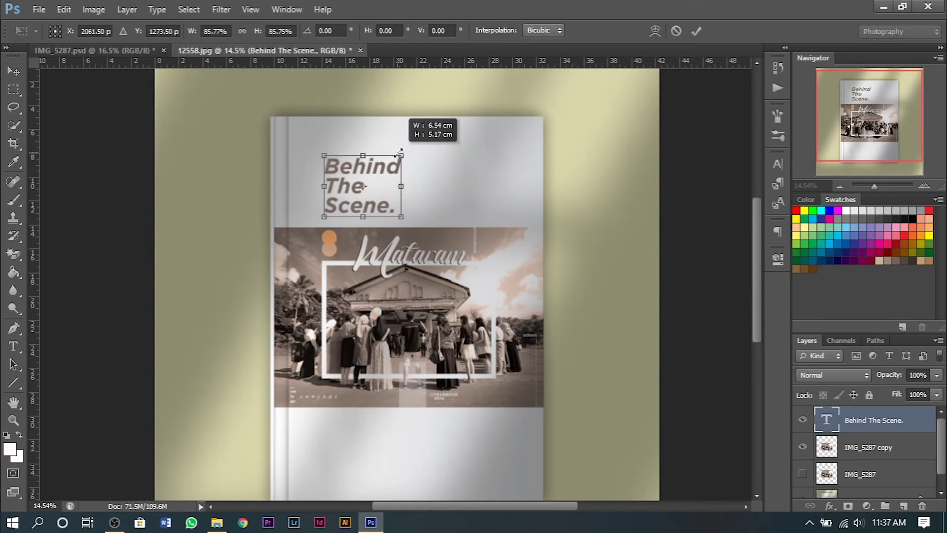
key("Return")
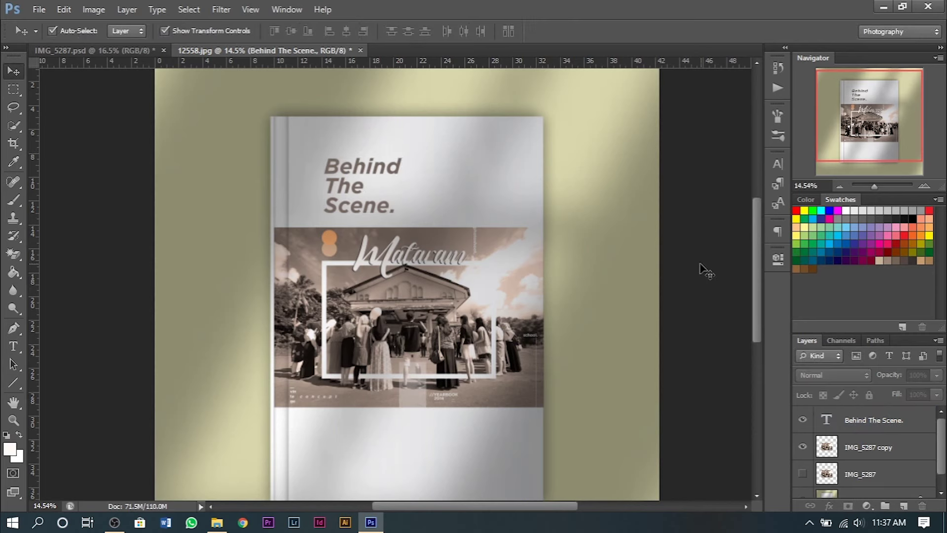
scroll(493, 265, "down", 3)
scroll(493, 265, "up", 1)
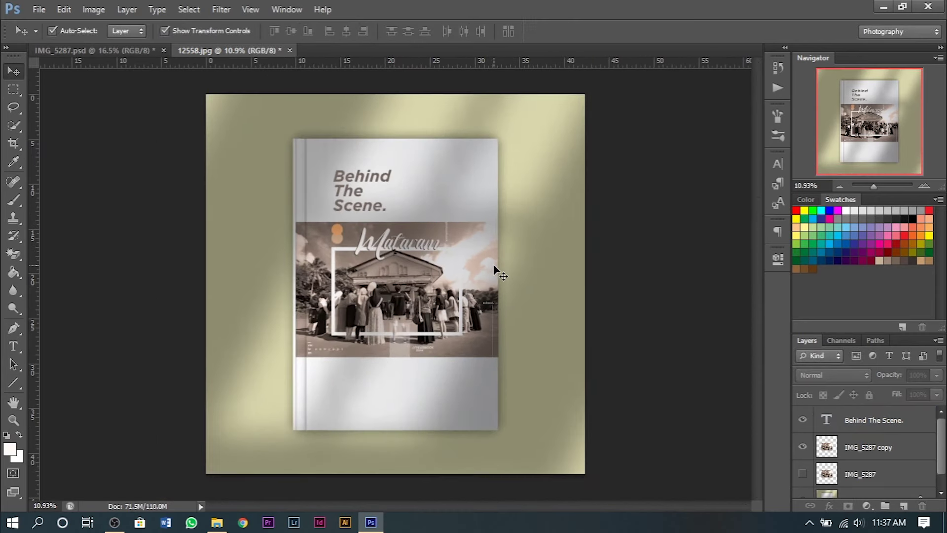
scroll(494, 264, "up", 1)
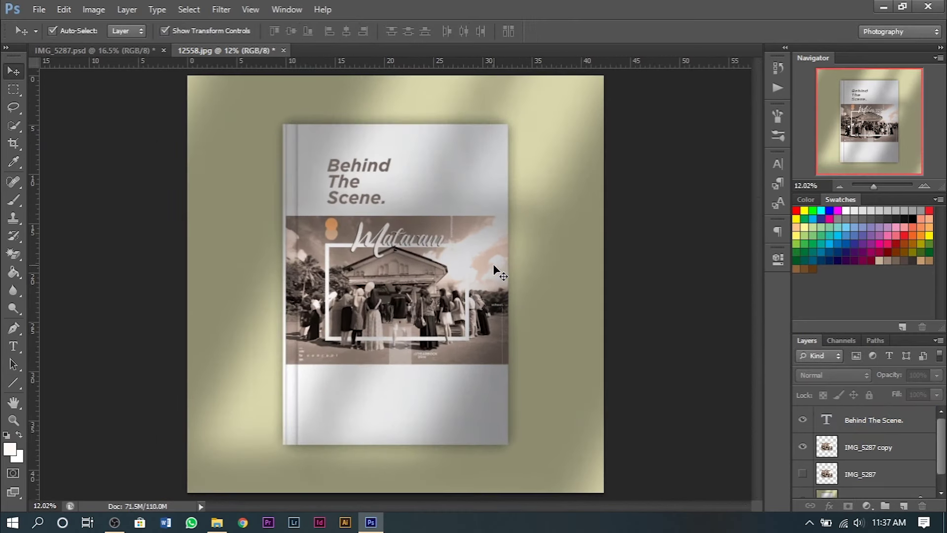
Set the heading's blend mode to Multiply
left_click(345, 188)
left_click(856, 376)
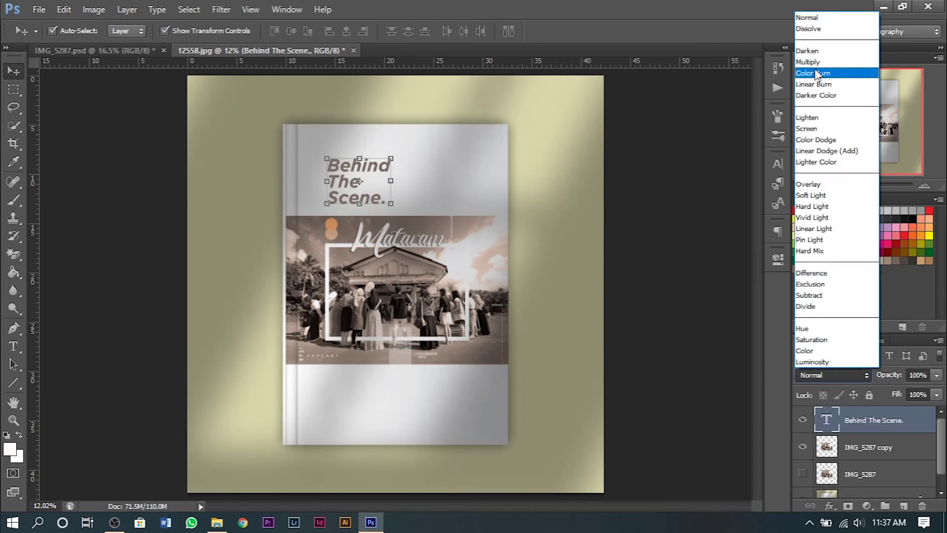
left_click(817, 74)
left_click(646, 264)
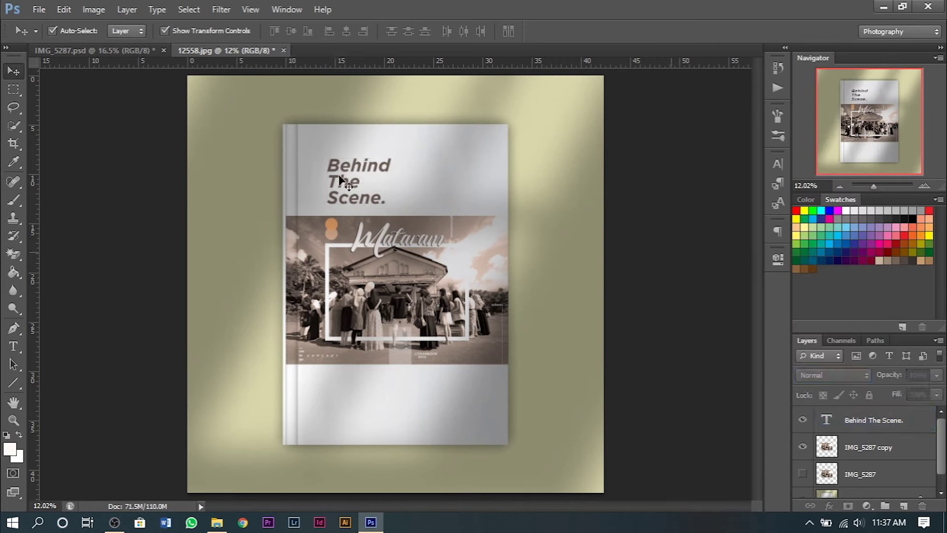
Align the heading's horizontal centre with the cover photo layer
left_click_drag(340, 180, 396, 190)
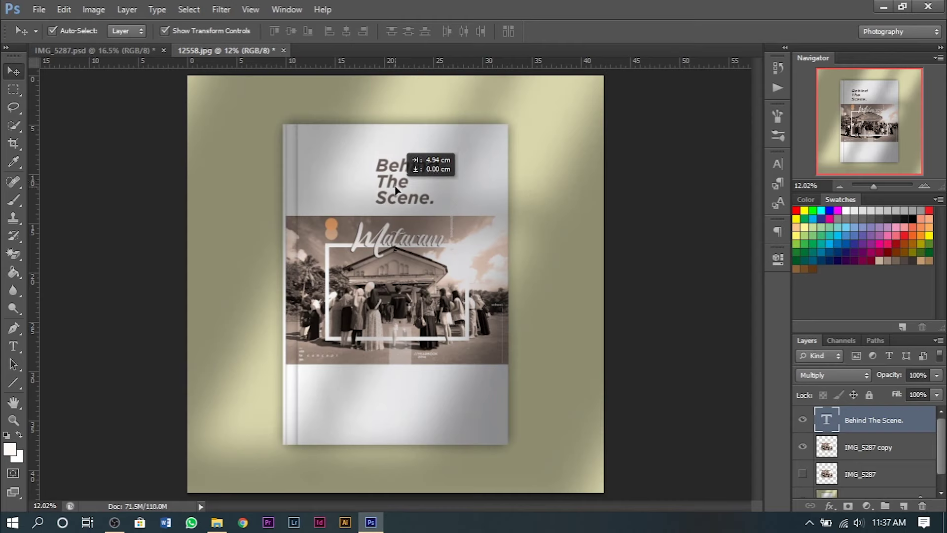
left_click(685, 267)
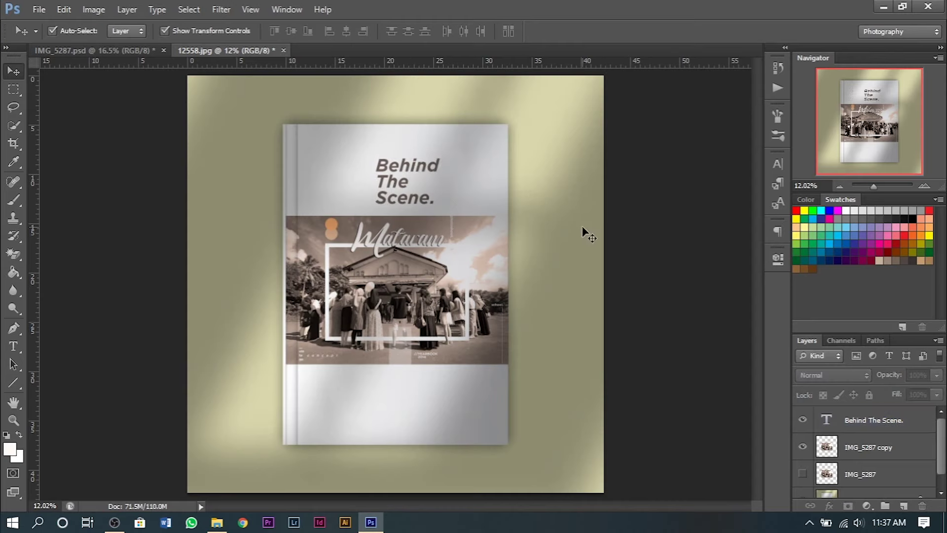
left_click(401, 196)
left_click(463, 250, "shift")
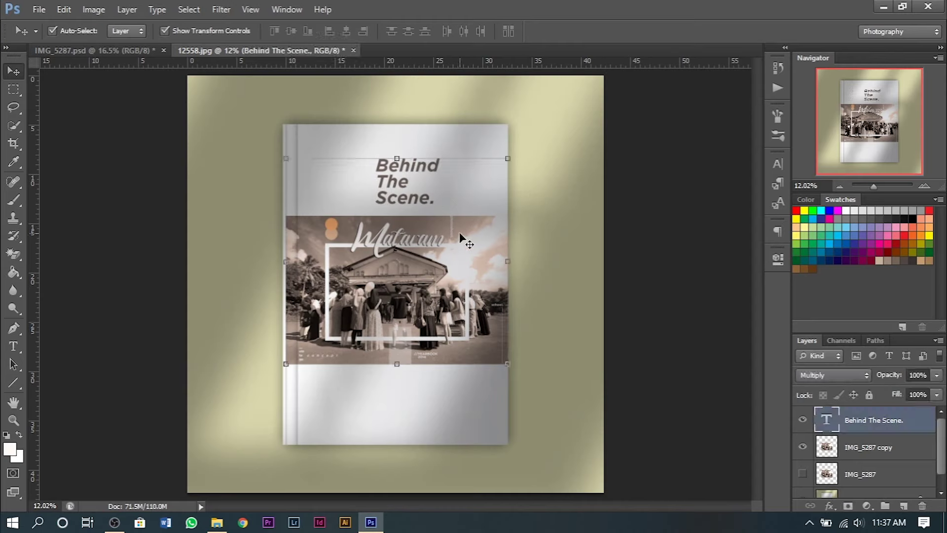
left_click(346, 31)
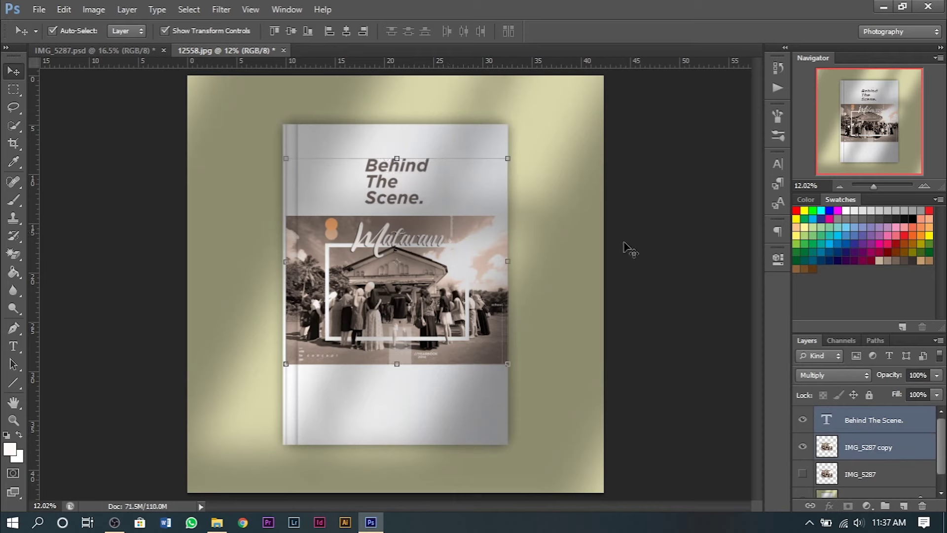
left_click(693, 291)
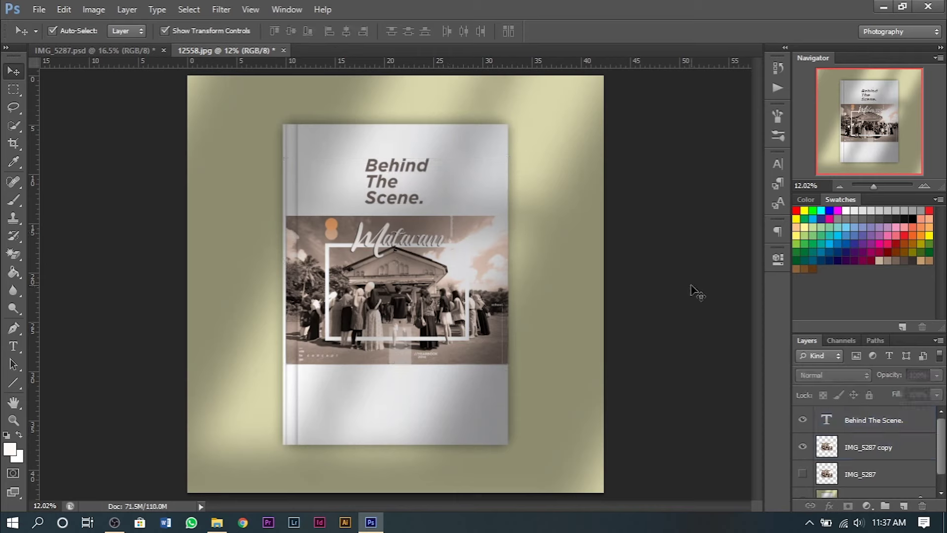
left_click_drag(388, 173, 404, 385)
key("t")
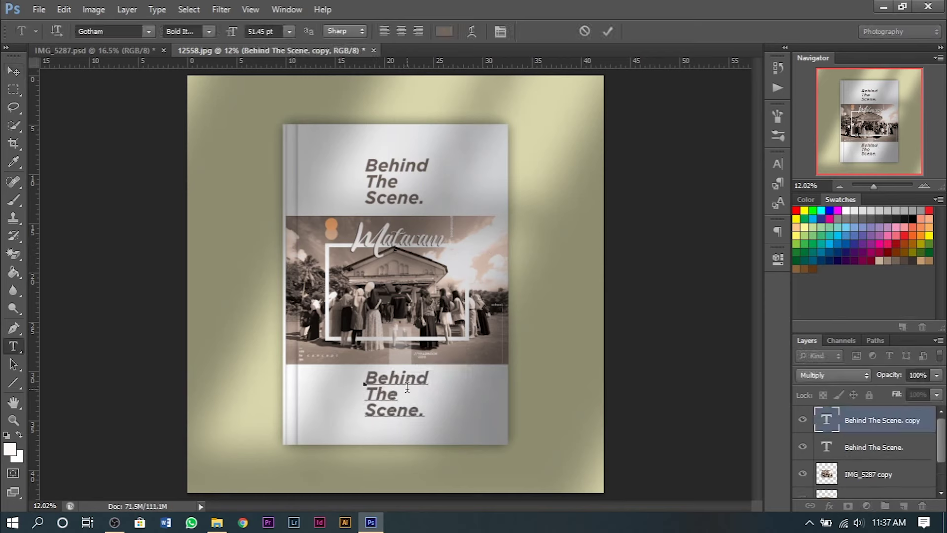
left_click(416, 387)
key("ctrl+a")
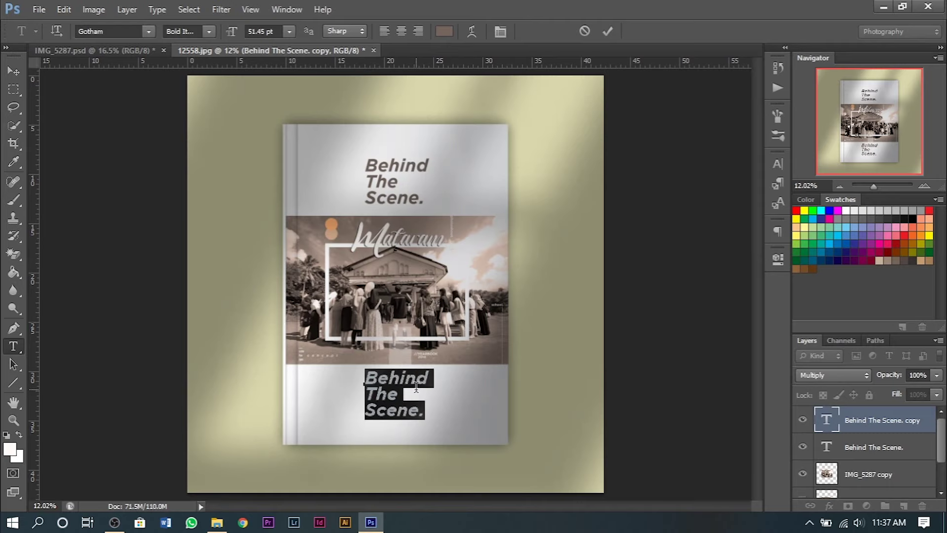
key("ctrl+plus")
key("ctrl+plus")
key("ctrl+plus")
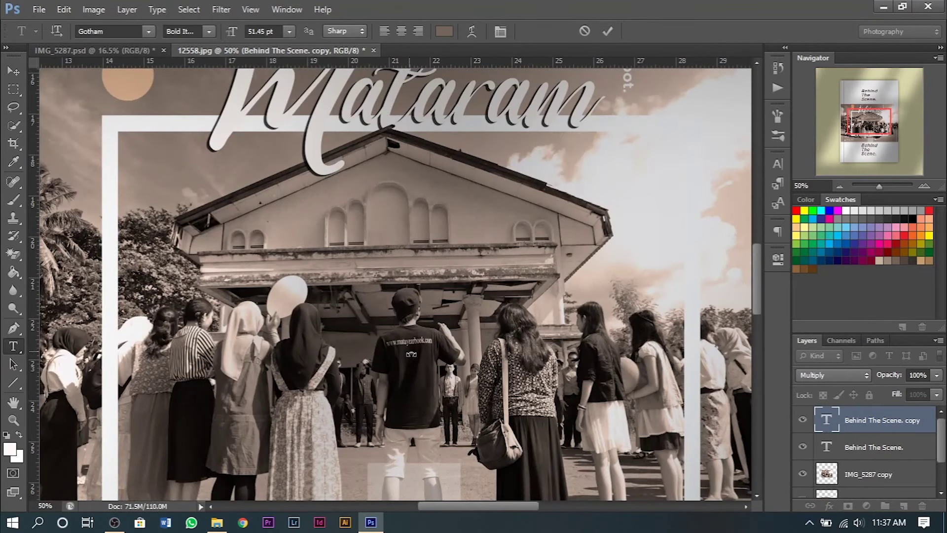
scroll(414, 360, "down", 2)
scroll(424, 370, "down", 3)
scroll(429, 383, "down", 8)
scroll(422, 386, "down", 1)
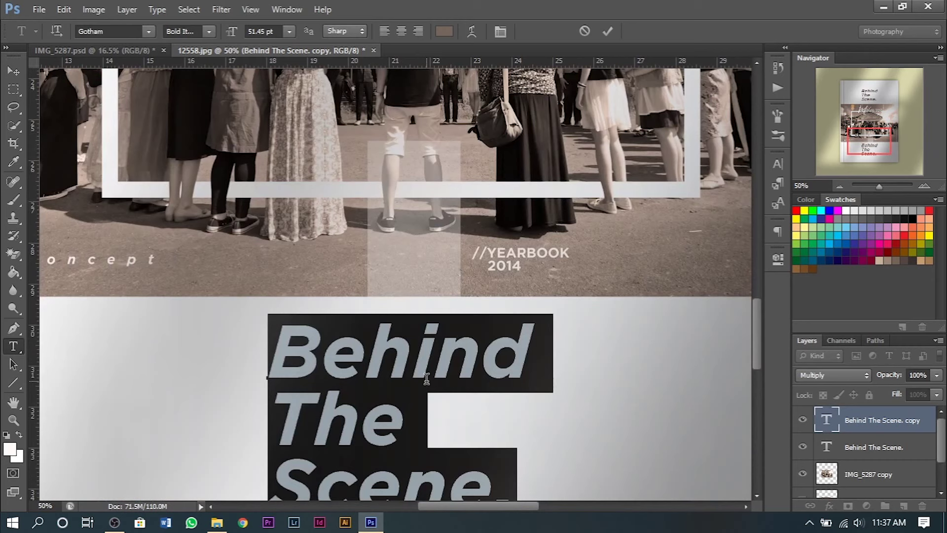
type("www.")
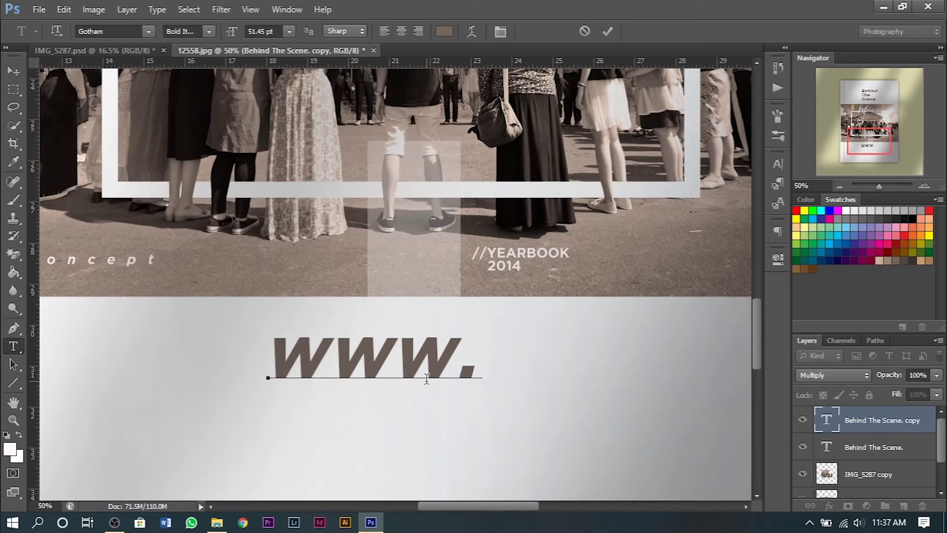
type("mataye")
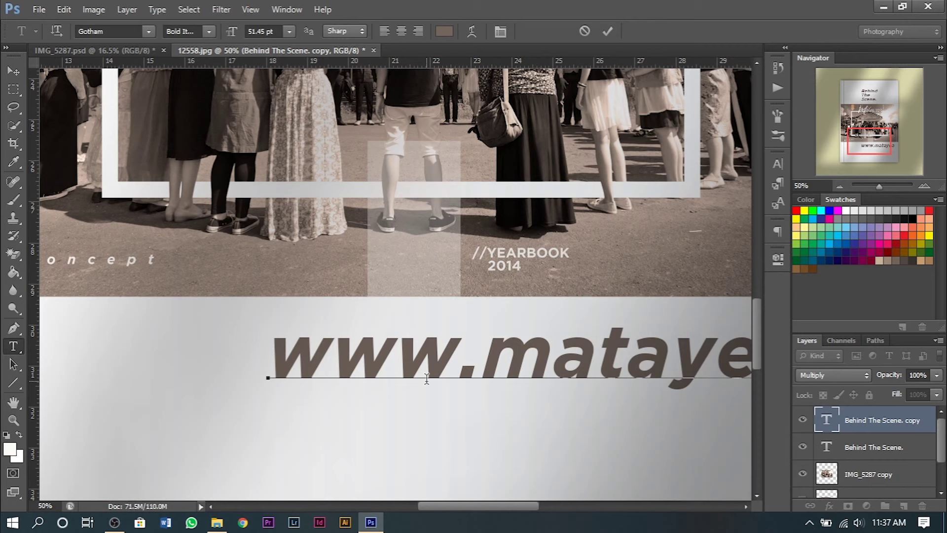
Move the URL text onto the cover and scale it down to a small size
left_click(14, 71)
scroll(233, 198, "down", 2)
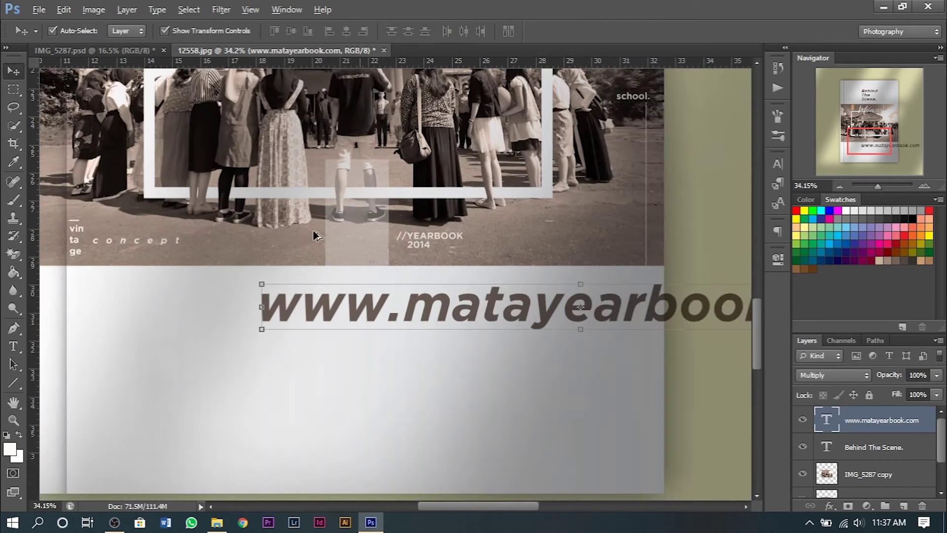
scroll(316, 236, "down", 1)
left_click_drag(513, 296, 346, 296)
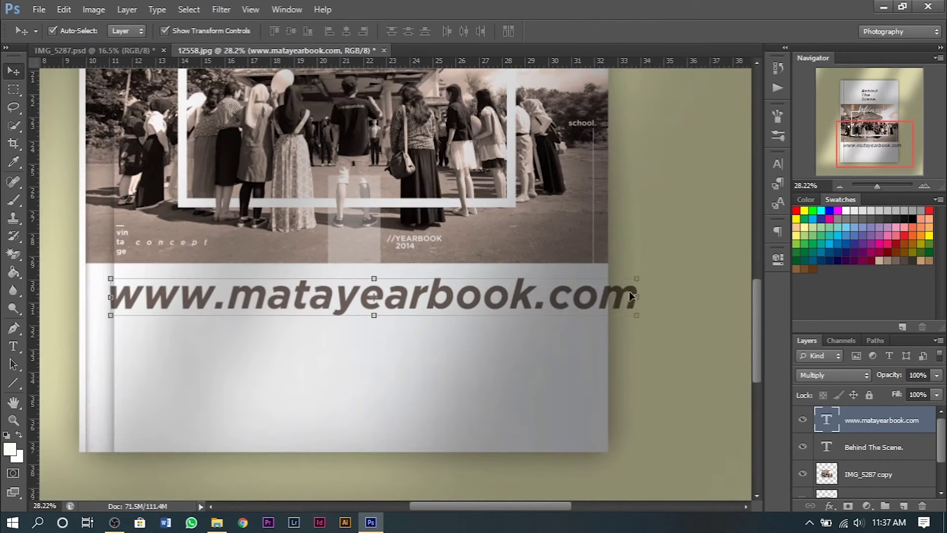
mouse_move(639, 281)
left_mouse_down()
mouse_move(449, 317)
mouse_move(365, 316)
mouse_move(420, 300)
mouse_move(483, 300)
mouse_move(400, 303)
left_mouse_up()
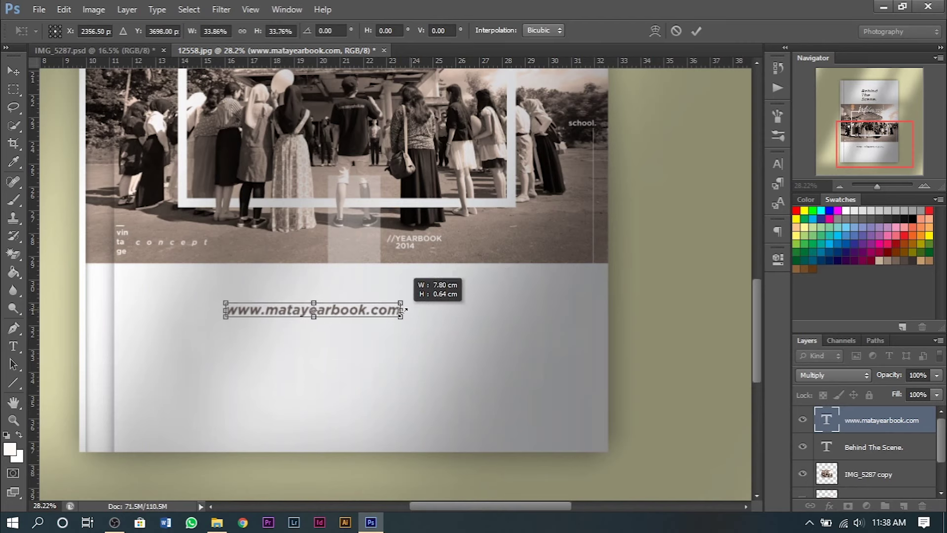
key("Return")
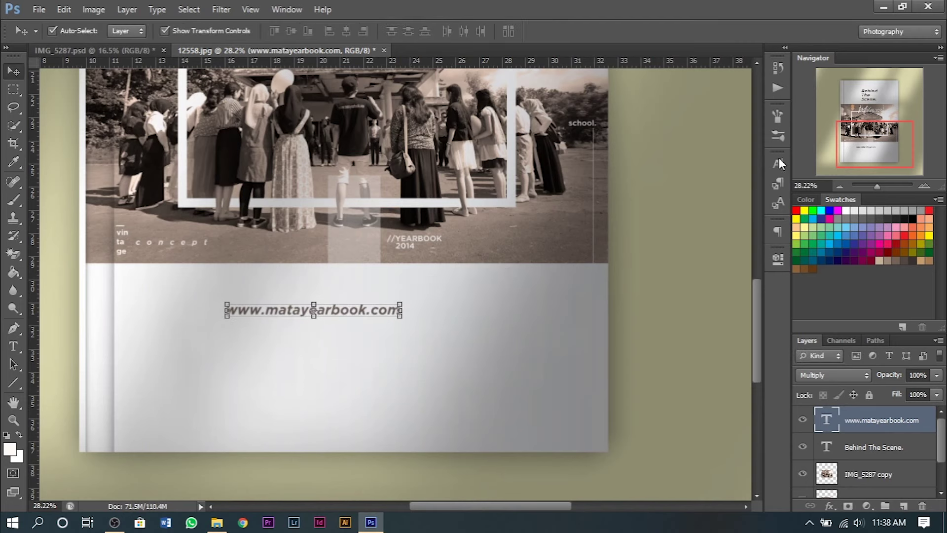
Set the URL's tracking to 500 and its font weight to Bold
left_click(778, 163)
left_click_drag(694, 214, 701, 211)
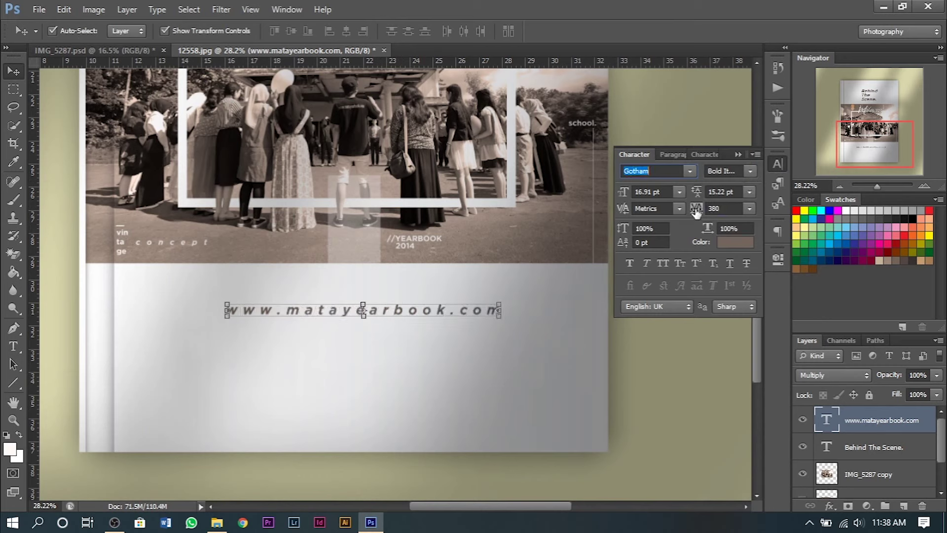
left_click(735, 171)
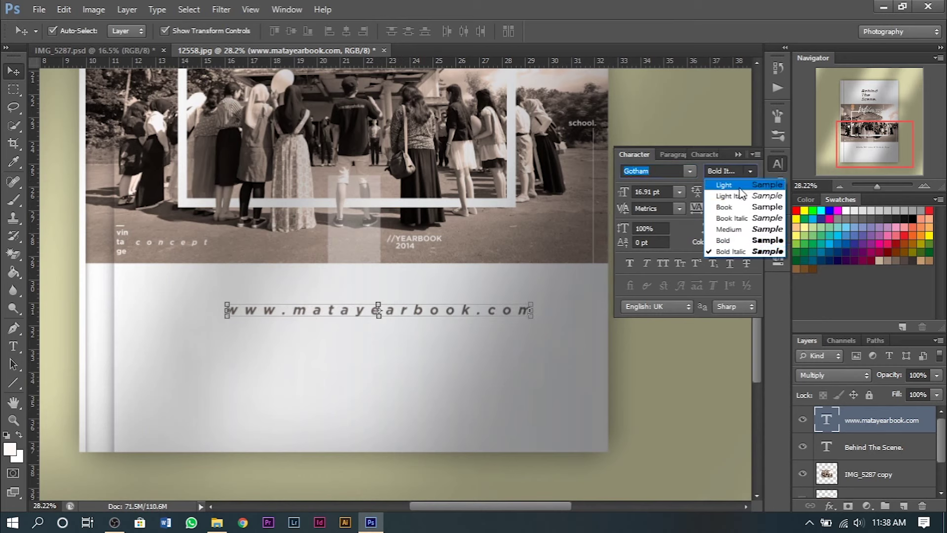
left_click(720, 243)
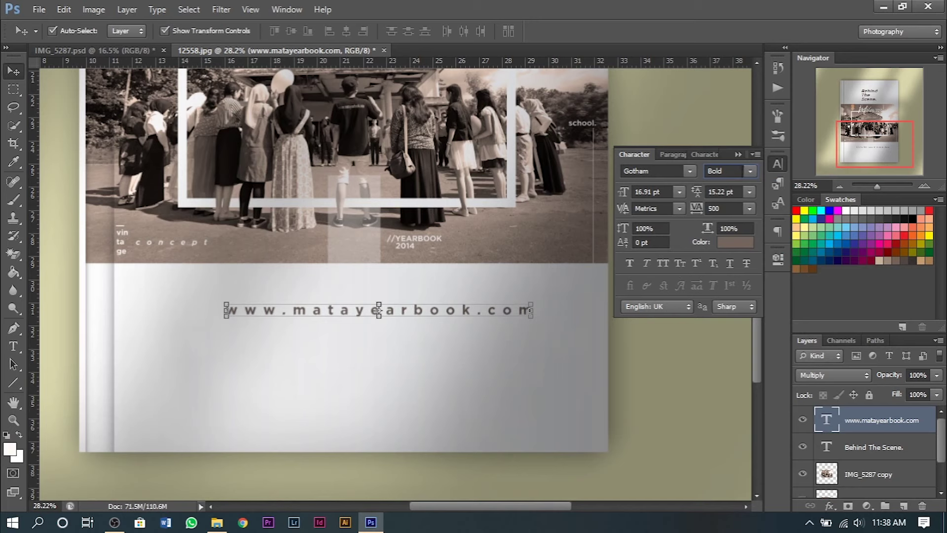
Centre the URL horizontally with the cover photo and fit the cover in view
left_click(478, 229, "shift")
left_click(344, 31)
key("ctrl+0")
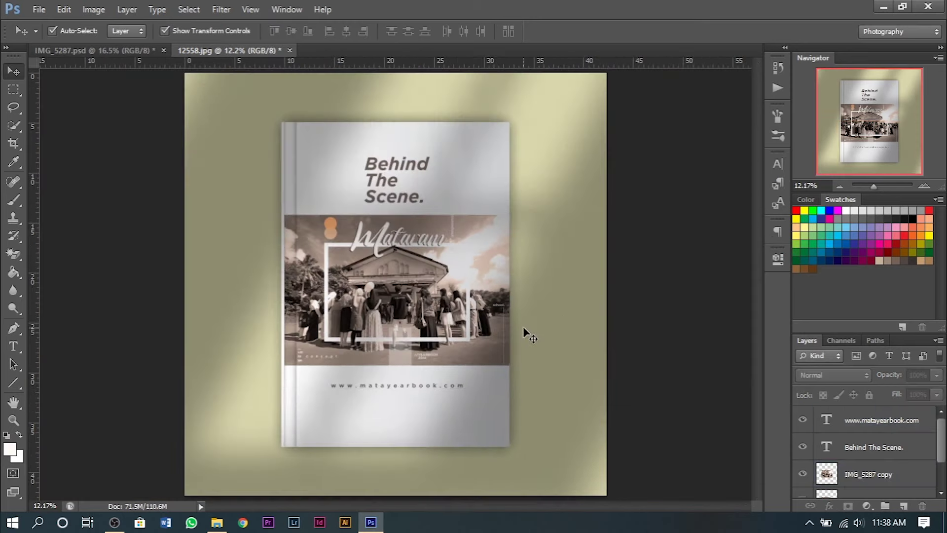
key("ctrl+0")
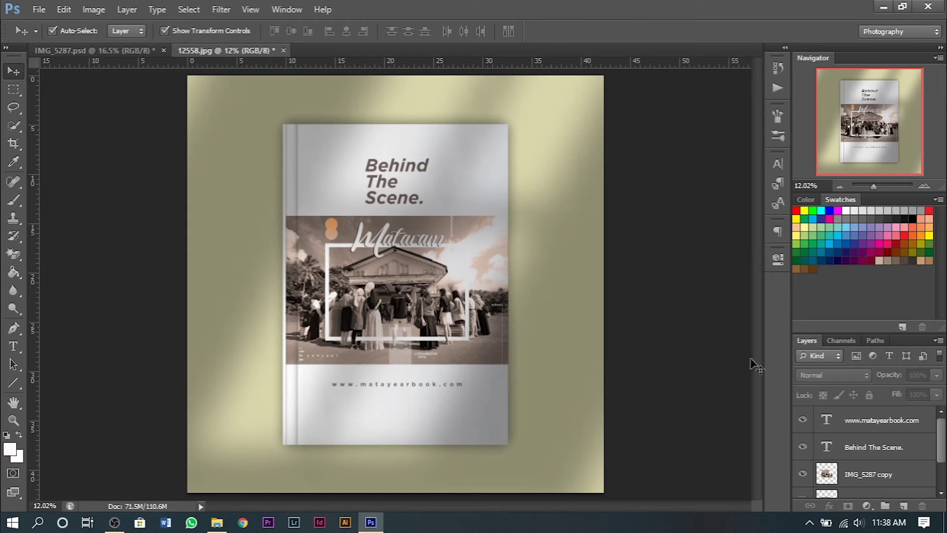
Draw a small white rectangle and move it left above the heading
left_click(24, 392)
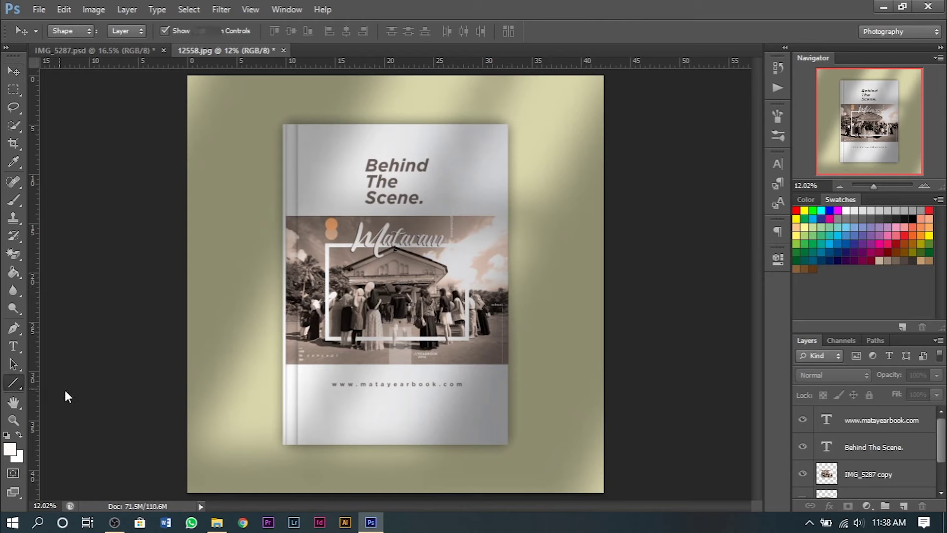
left_click(83, 384)
left_click_drag(383, 125, 418, 146)
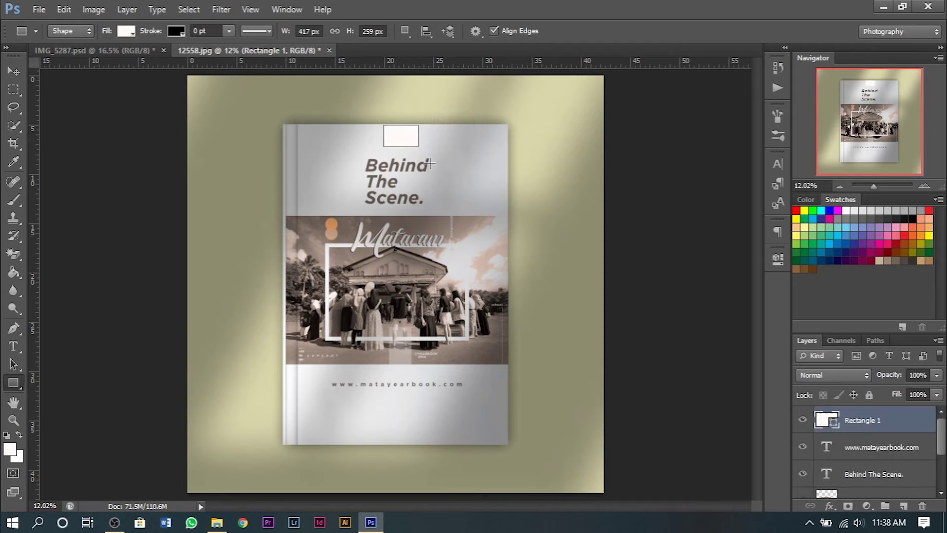
key("v")
left_click(710, 270)
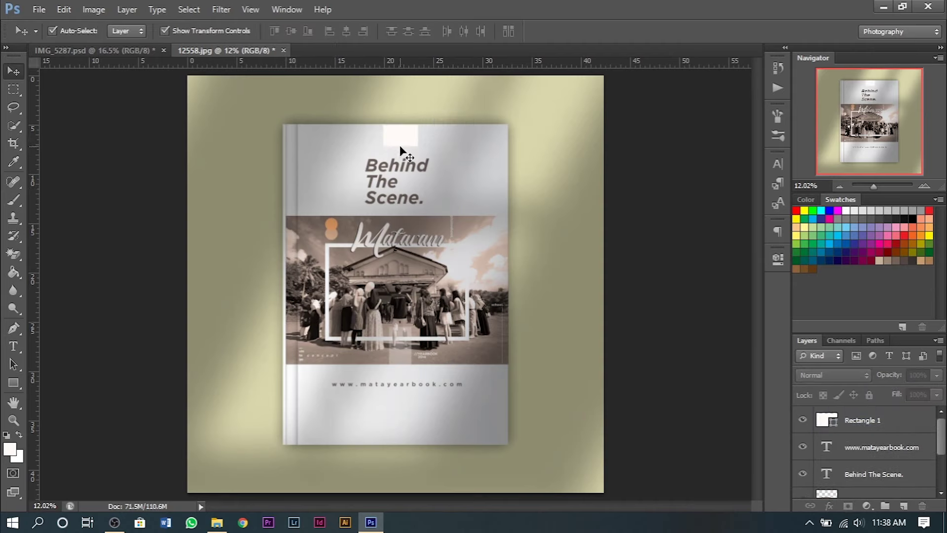
scroll(402, 148, "up", 2)
scroll(403, 141, "up", 3)
scroll(403, 141, "up", 1)
left_click_drag(403, 141, 312, 143)
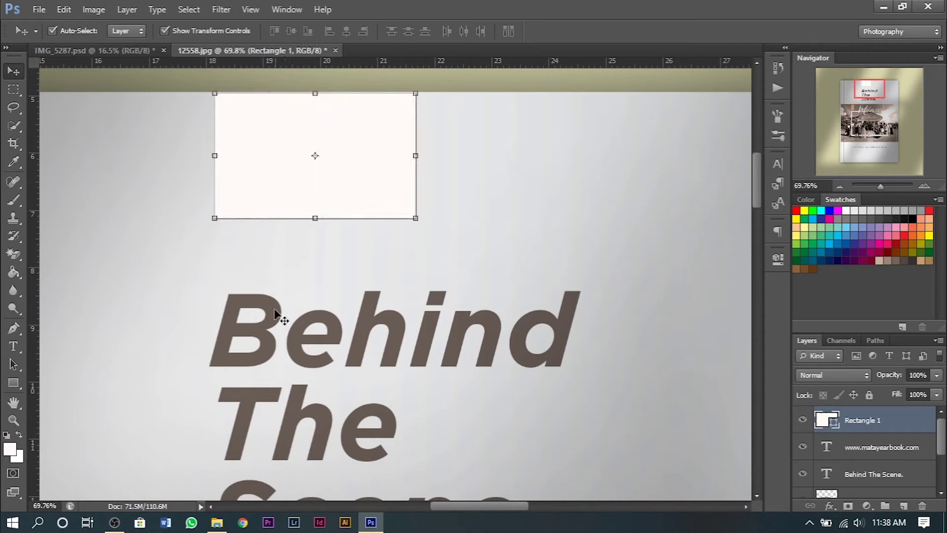
Left-align the box with the 'Behind The Scene.' heading and shrink it to a small square
left_click(279, 323, "shift")
left_click(333, 35)
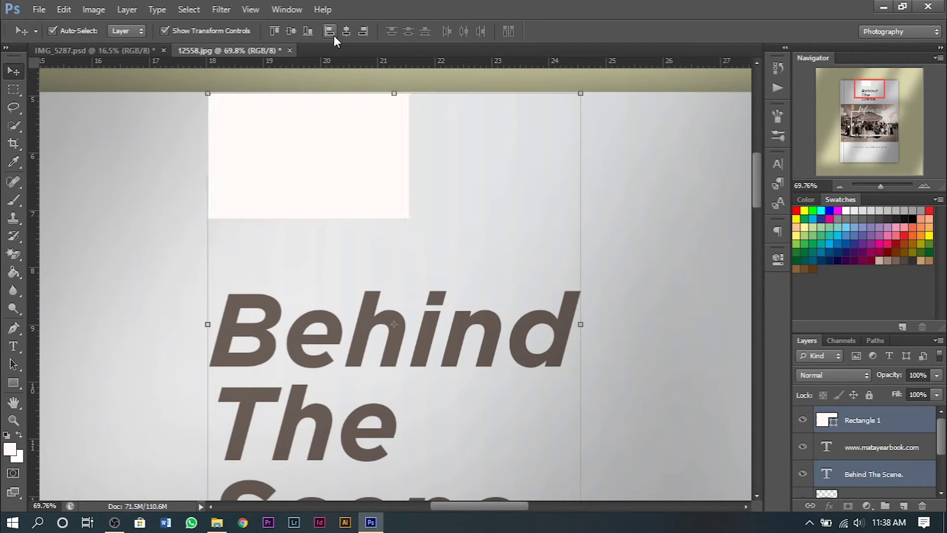
left_click(393, 147)
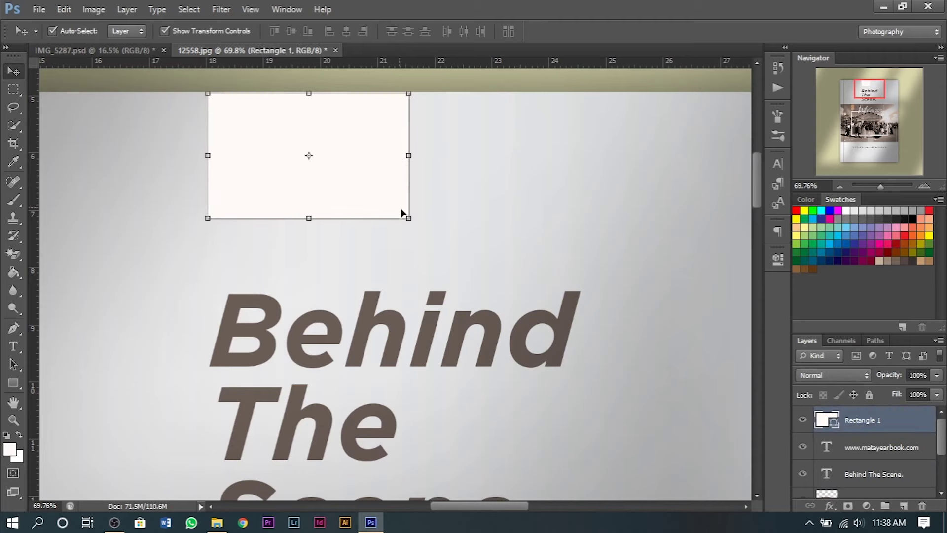
key("ctrl+t")
left_click_drag(409, 218, 322, 213)
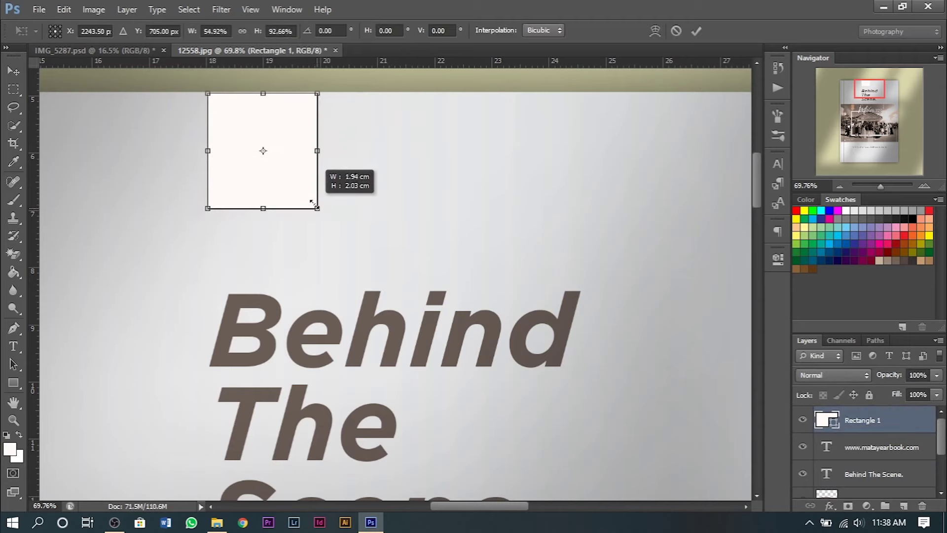
key("Return")
Fill the square with orange sampled from the cover's darker accent circle
scroll(321, 223, "down", 3)
scroll(322, 223, "down", 2)
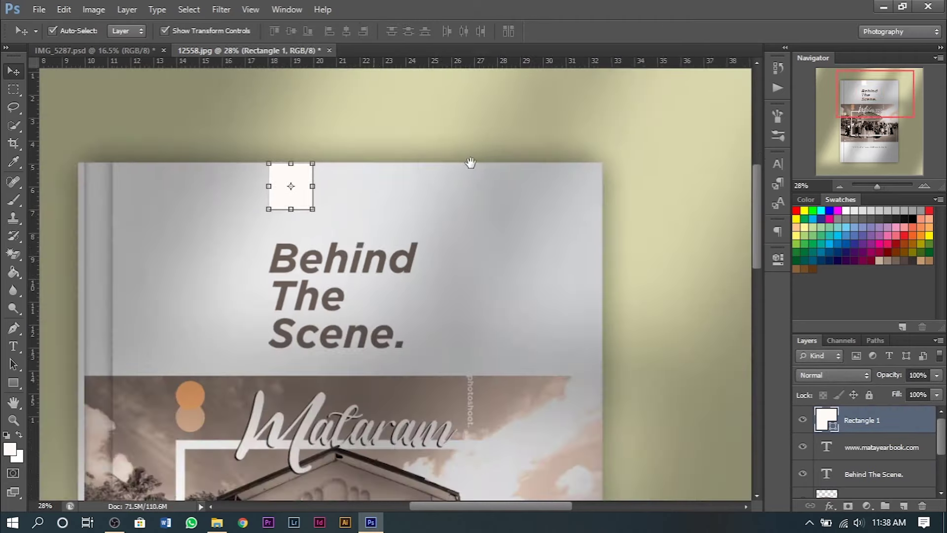
double_click(820, 421)
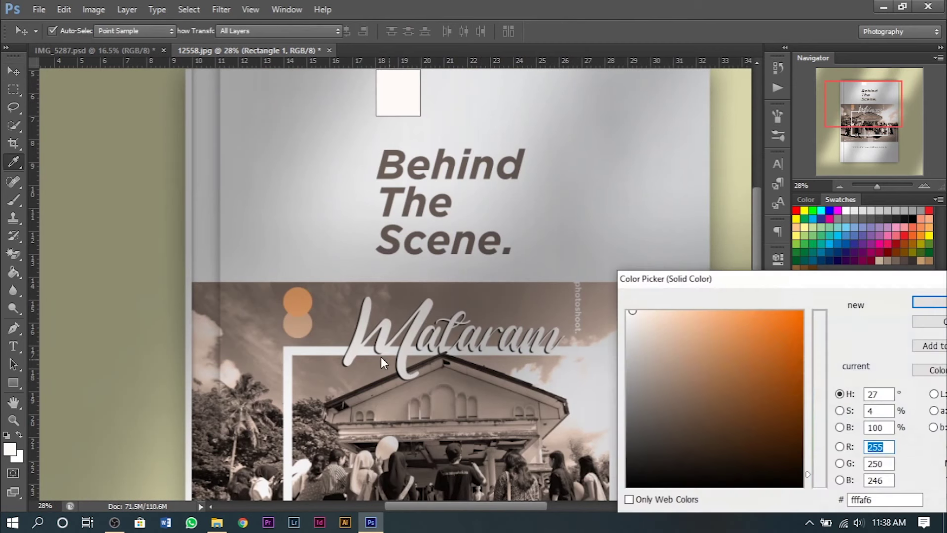
left_click(298, 296)
left_click(301, 323)
left_click(299, 301)
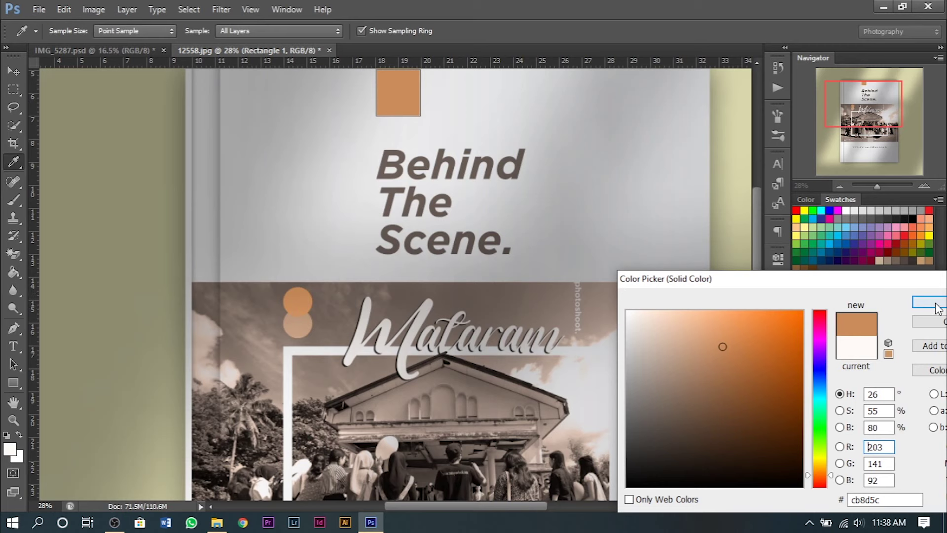
left_click(930, 302)
key("v")
key("ctrl+0")
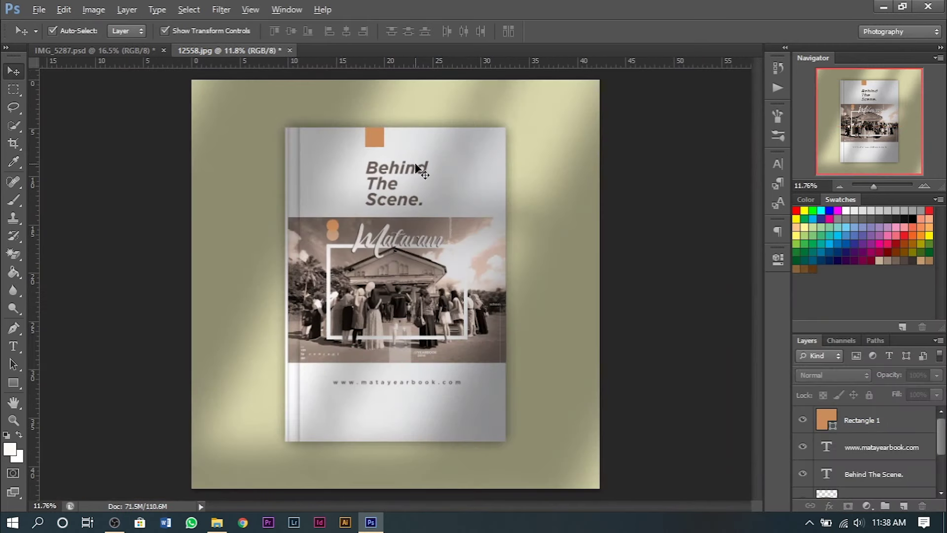
Set the orange square's blending mode to Multiply
scroll(422, 163, "up", 1)
left_click(372, 130)
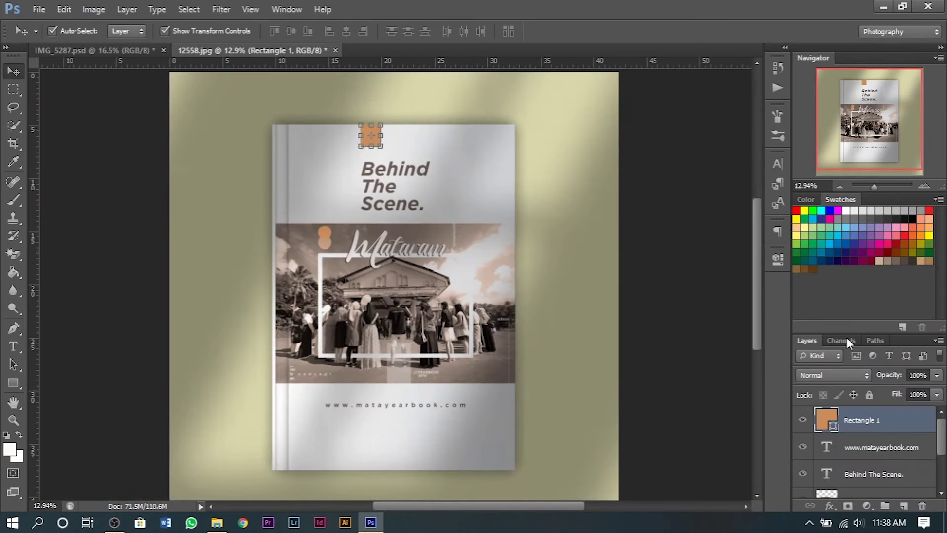
left_click(857, 374)
left_click(691, 257)
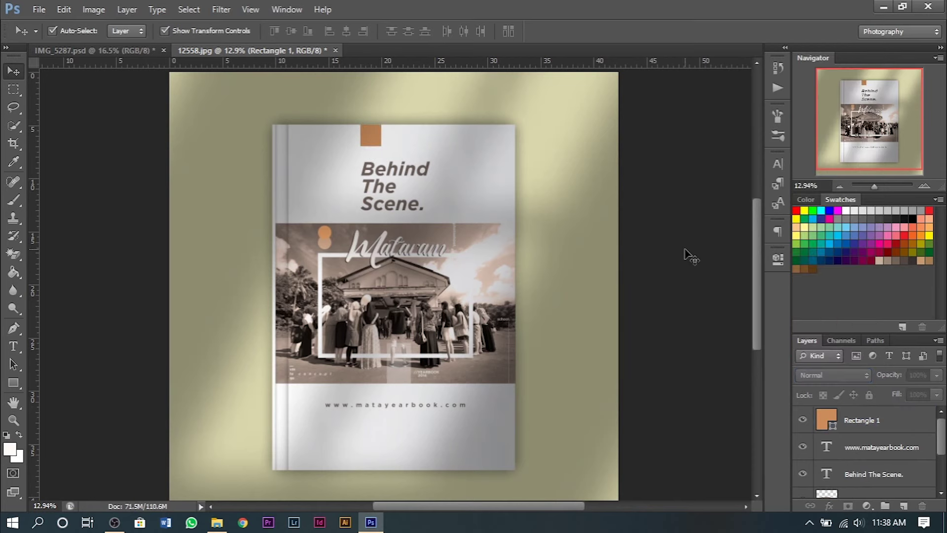
left_click(380, 139)
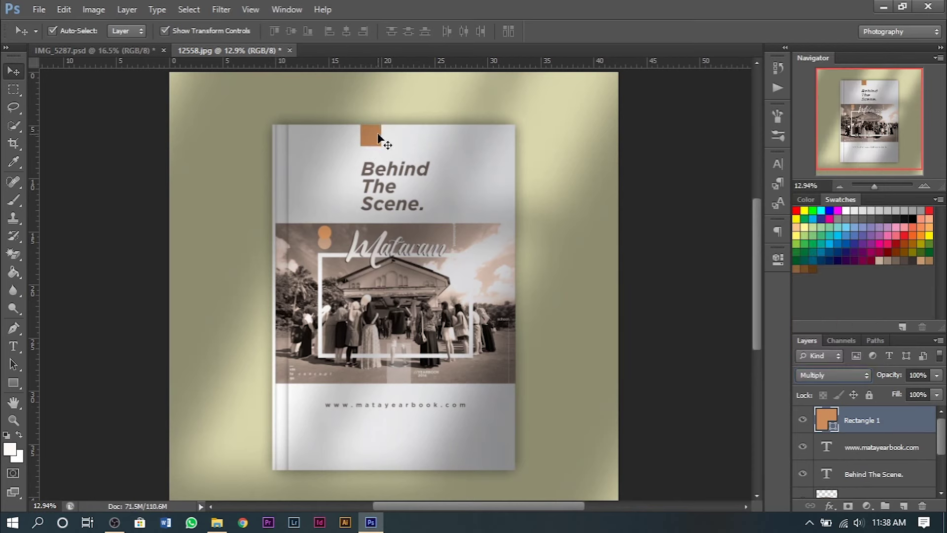
left_click(634, 250)
Duplicate the orange square down to the cover's bottom edge
left_click_drag(373, 143, 399, 464)
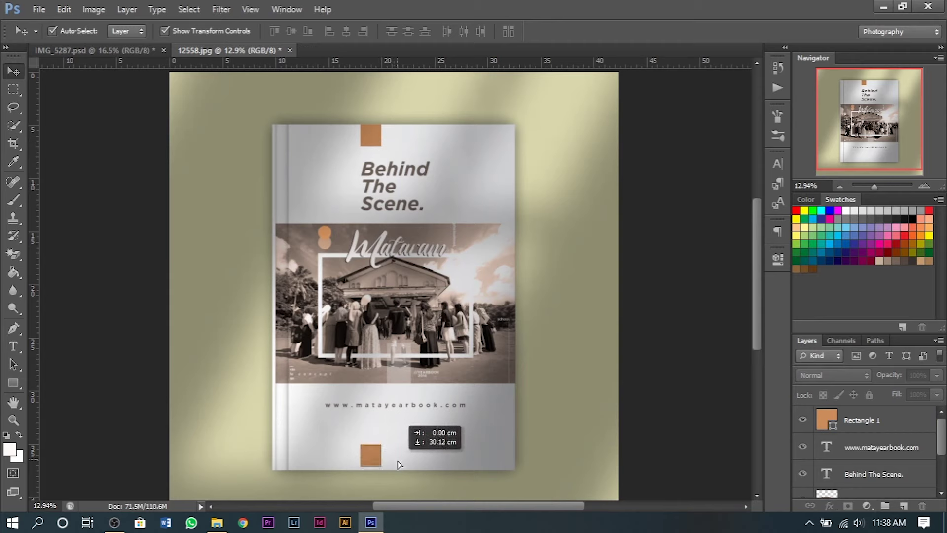
left_click_drag(399, 464, 397, 463)
left_click(626, 300)
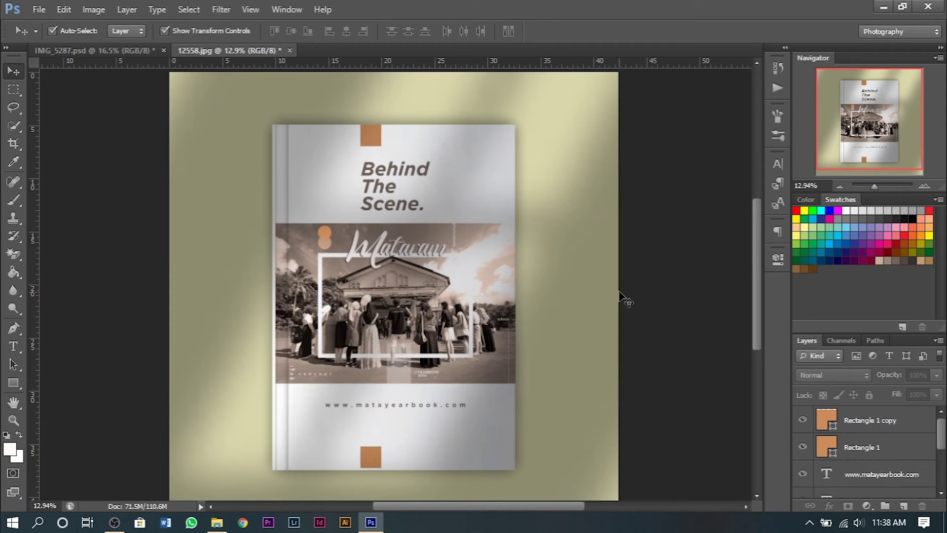
scroll(441, 467, "up", 2)
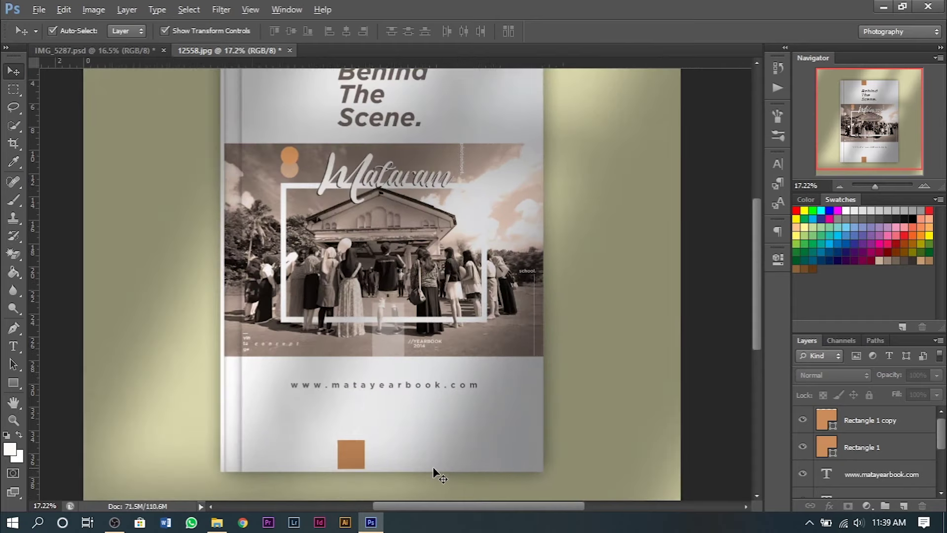
scroll(436, 469, "up", 2)
scroll(436, 469, "up", 3)
scroll(359, 359, "up", 3)
scroll(344, 387, "down", 2)
mouse_move(340, 392)
left_mouse_down()
mouse_move(370, 292)
mouse_move(371, 316)
left_mouse_up()
Recolour the bottom square with a lighter tan sampled from the cover
scroll(673, 412, "down", 2)
scroll(672, 413, "down", 5)
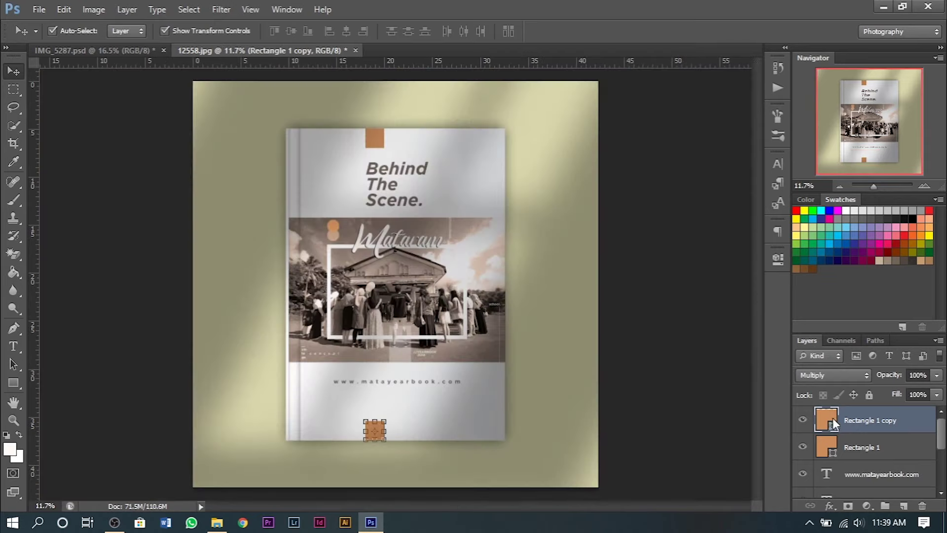
double_click(832, 423)
left_click(331, 238)
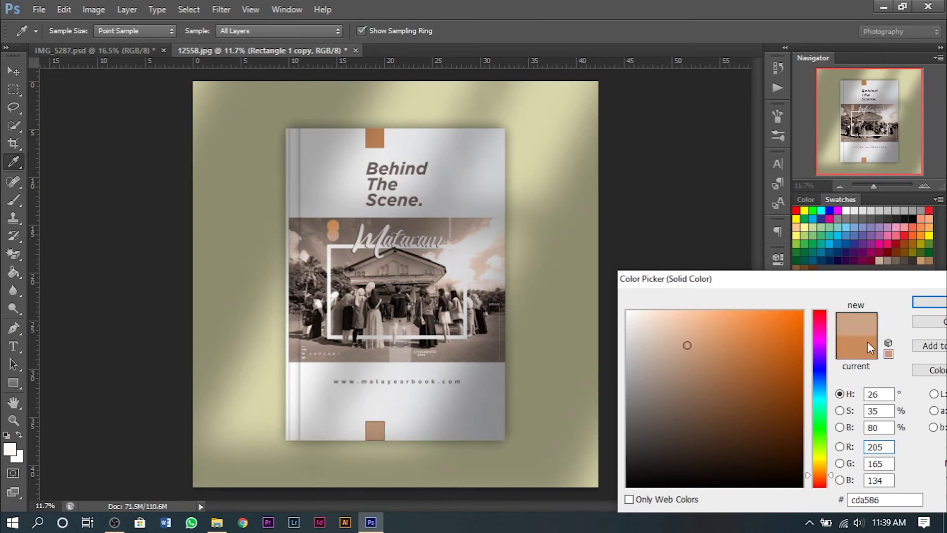
left_click(930, 302)
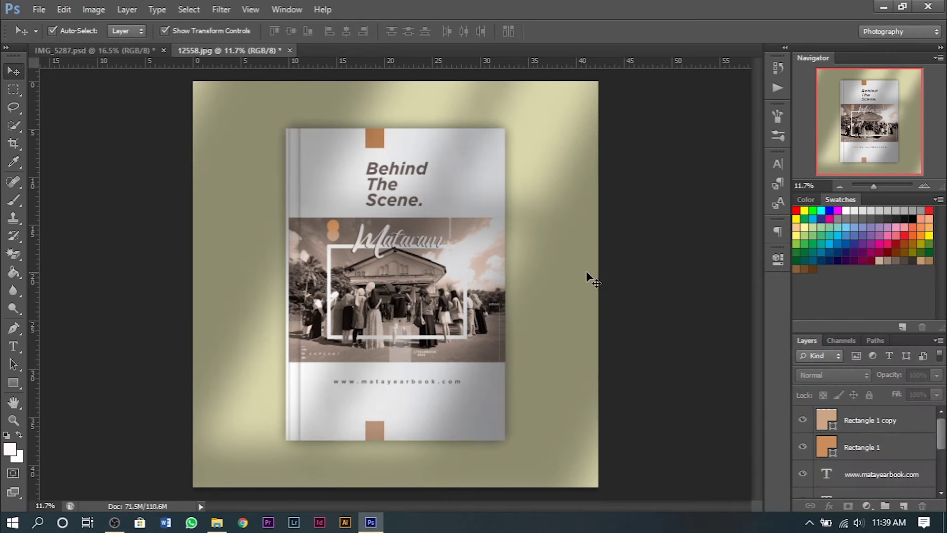
Group both orange squares and centre them horizontally with the cover photo
left_click(374, 441)
left_click(376, 143, "shift")
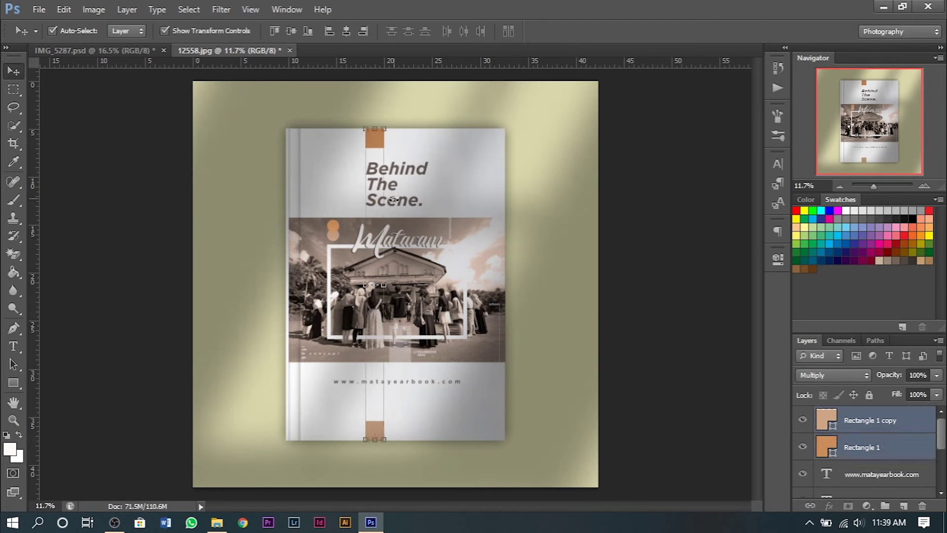
key("ctrl+g")
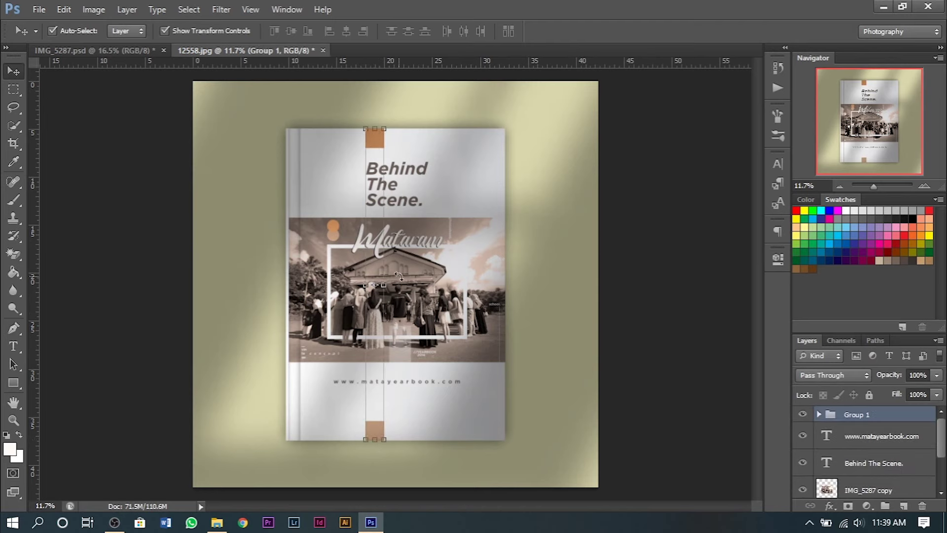
left_click(434, 288, "shift")
left_click(347, 30)
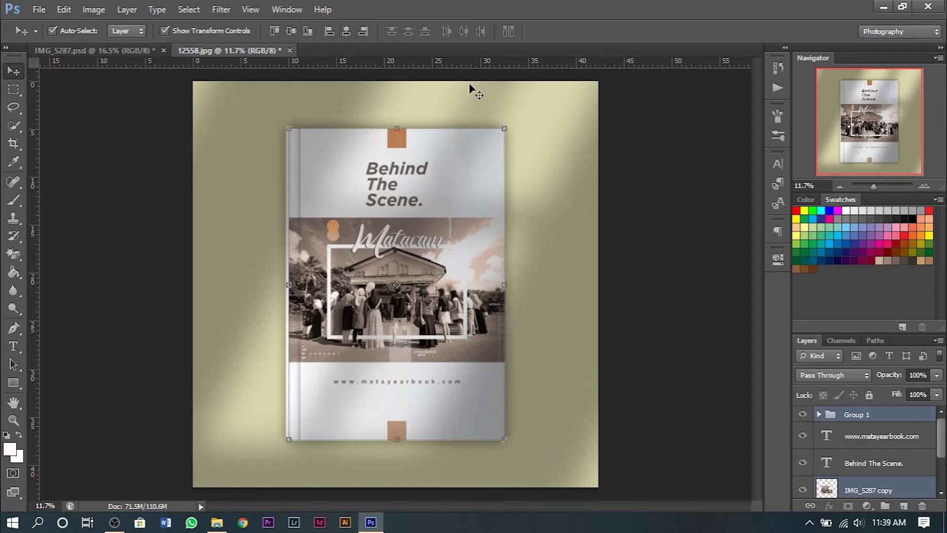
left_click(694, 263)
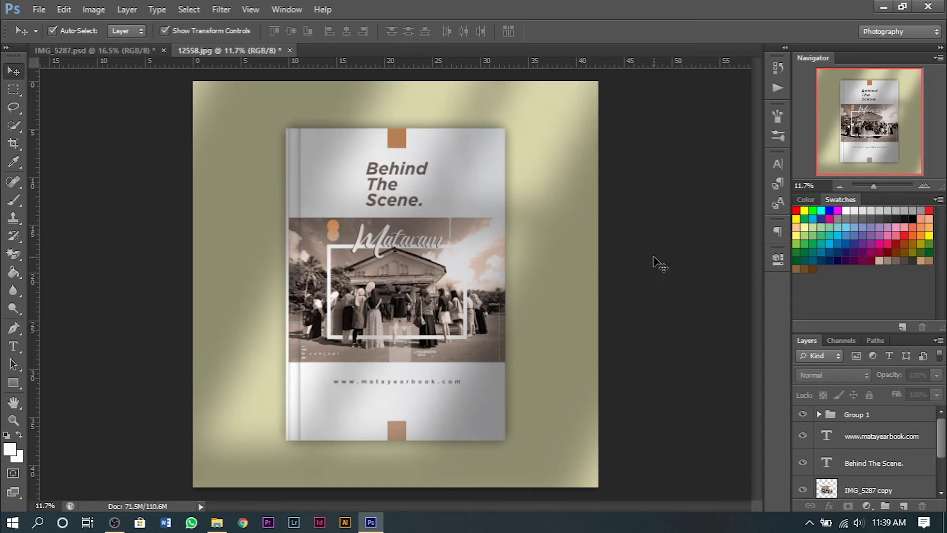
Save the document to the Desktop as cover book design.psd
key("ctrl+shift+s")
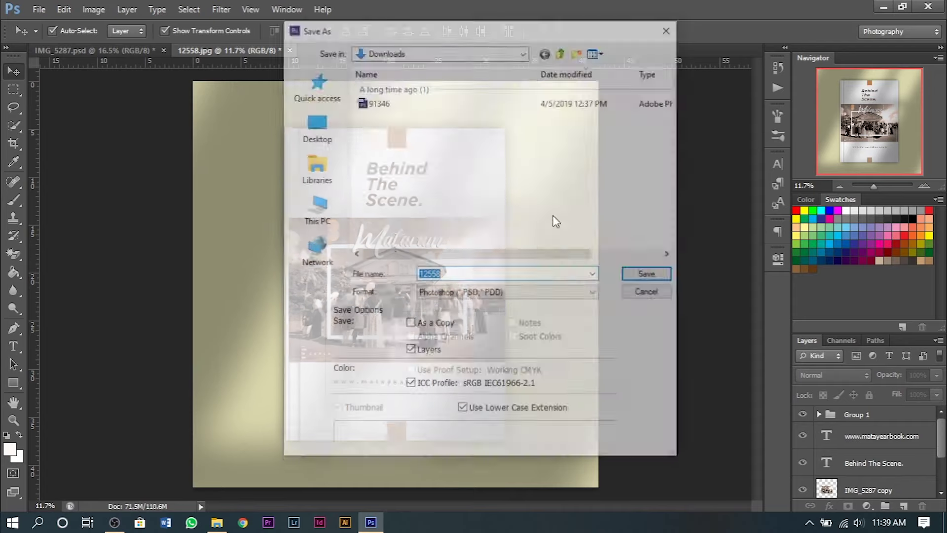
left_click(334, 121)
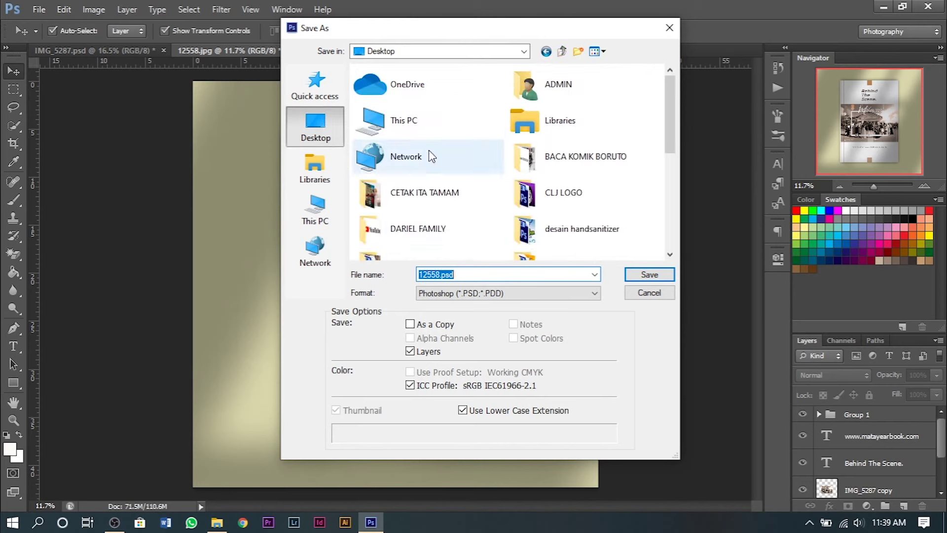
left_click(432, 273)
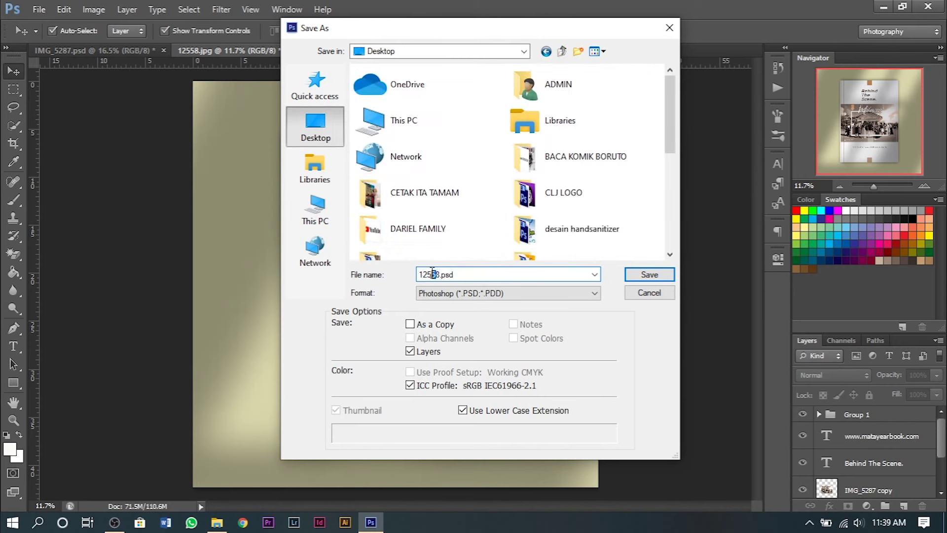
left_click_drag(440, 275, 405, 278)
type("cover book de")
type("sig")
key("Return")
key("Return")
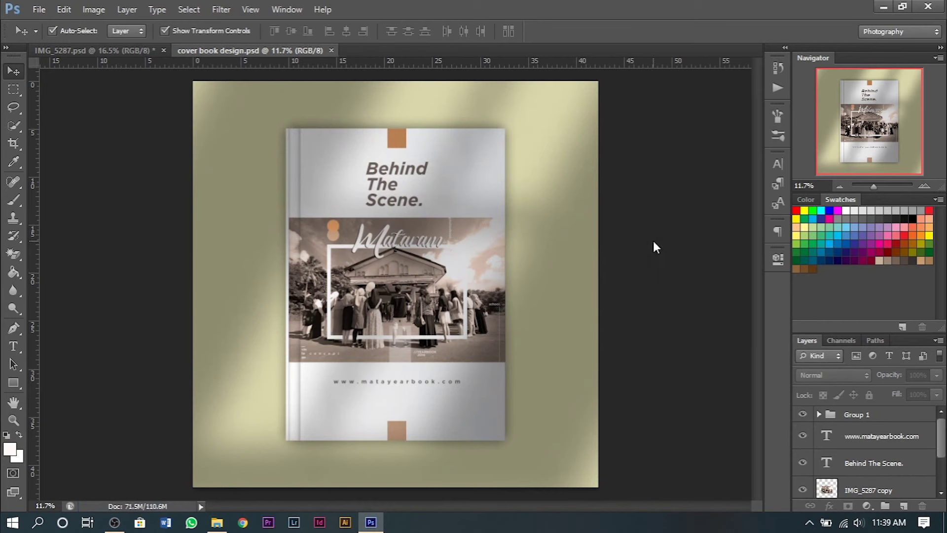
Save a maximum-quality JPEG copy named cover book design
key("ctrl+shift+s")
left_click(501, 295)
left_click(495, 381)
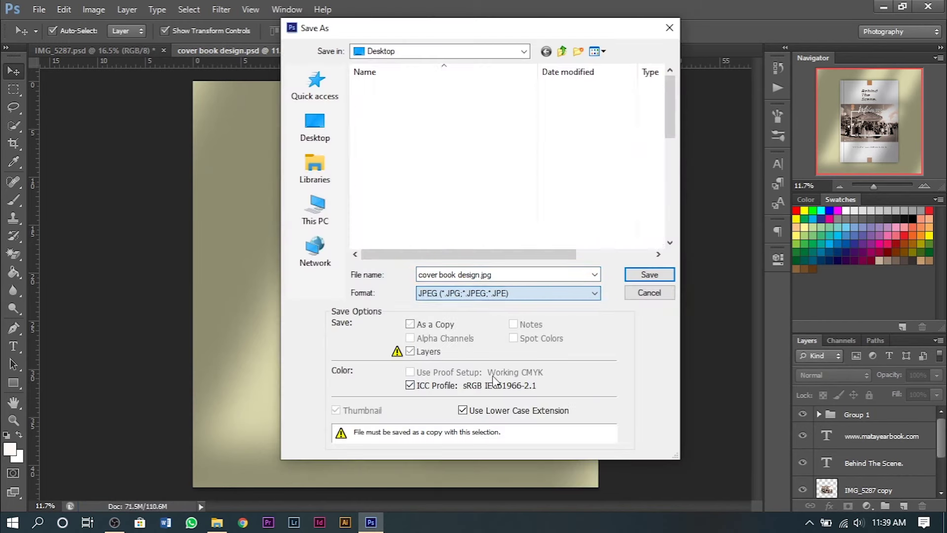
left_click(656, 275)
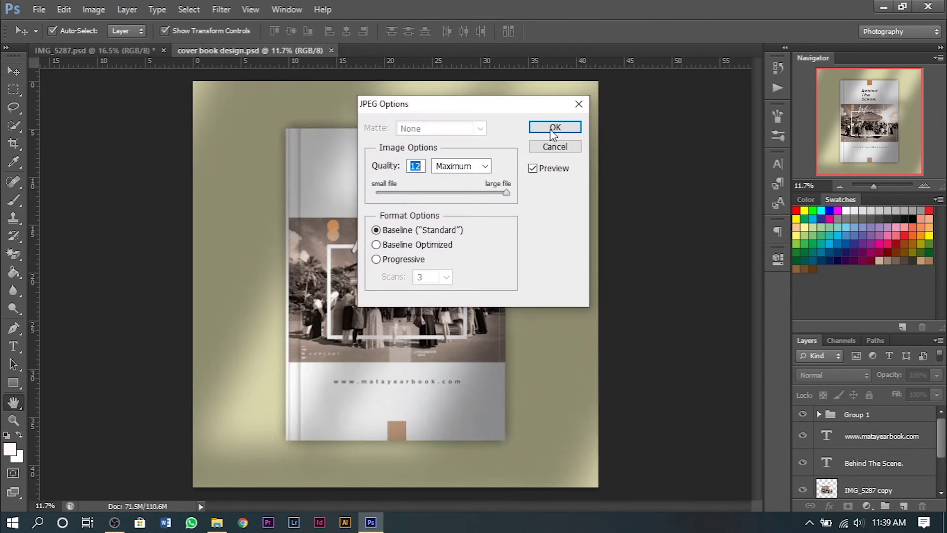
left_click(553, 128)
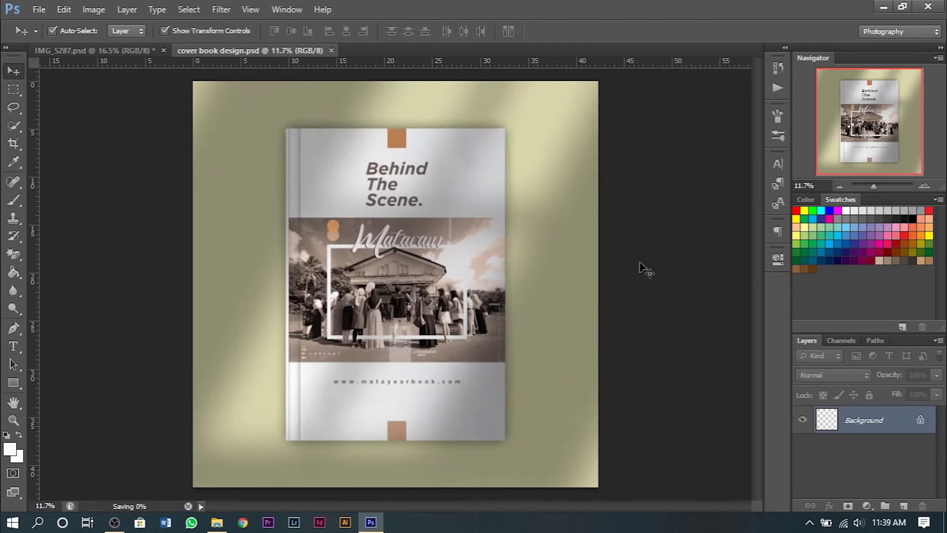